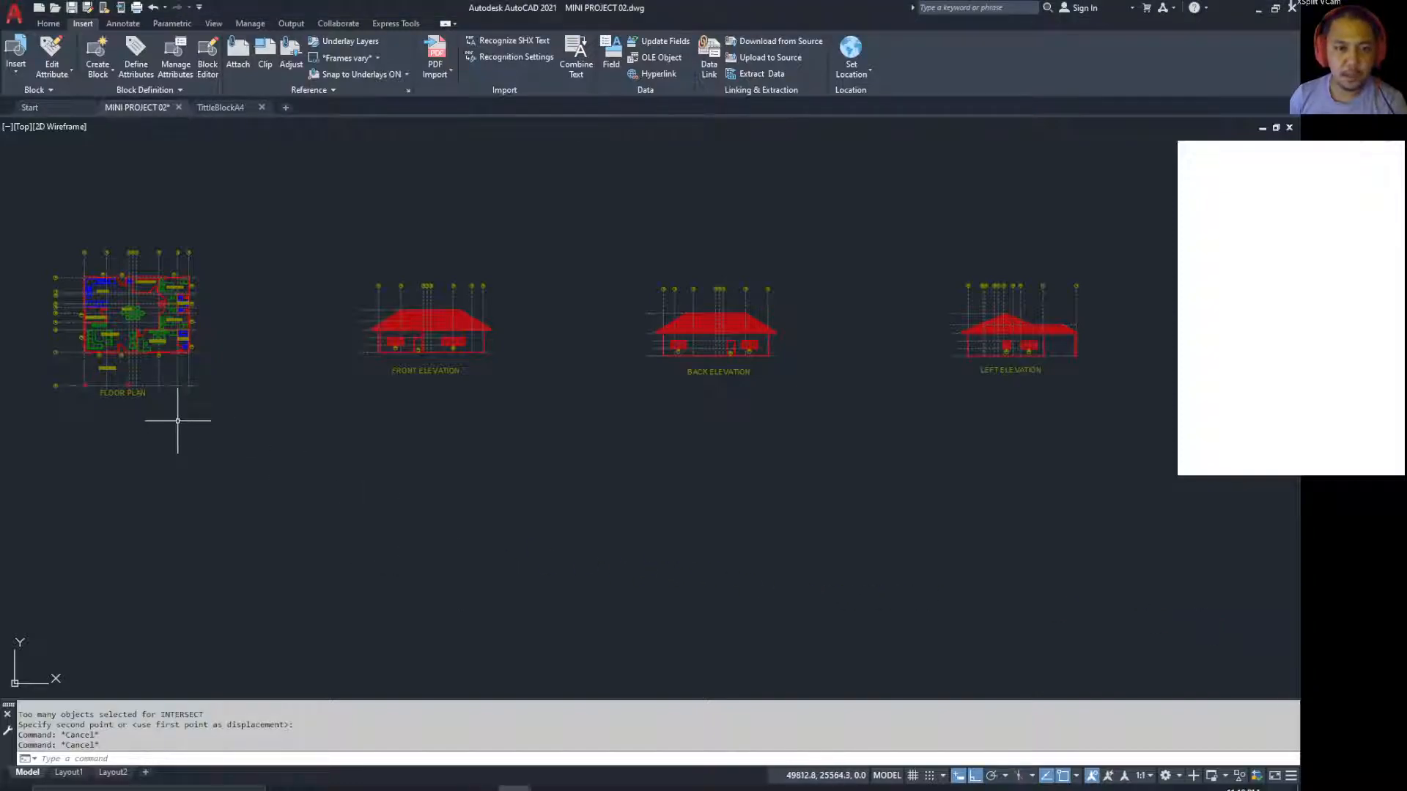
Step: Switch from the floor plan and elevation drawings in model space to the Layout1 sheet
{"action": "mouse_move", "coordinate": [208, 405]}
{"action": "middle_mouse_down"}
{"action": "mouse_move", "coordinate": [299, 429]}
{"action": "mouse_move", "coordinate": [310, 480]}
{"action": "middle_mouse_up"}
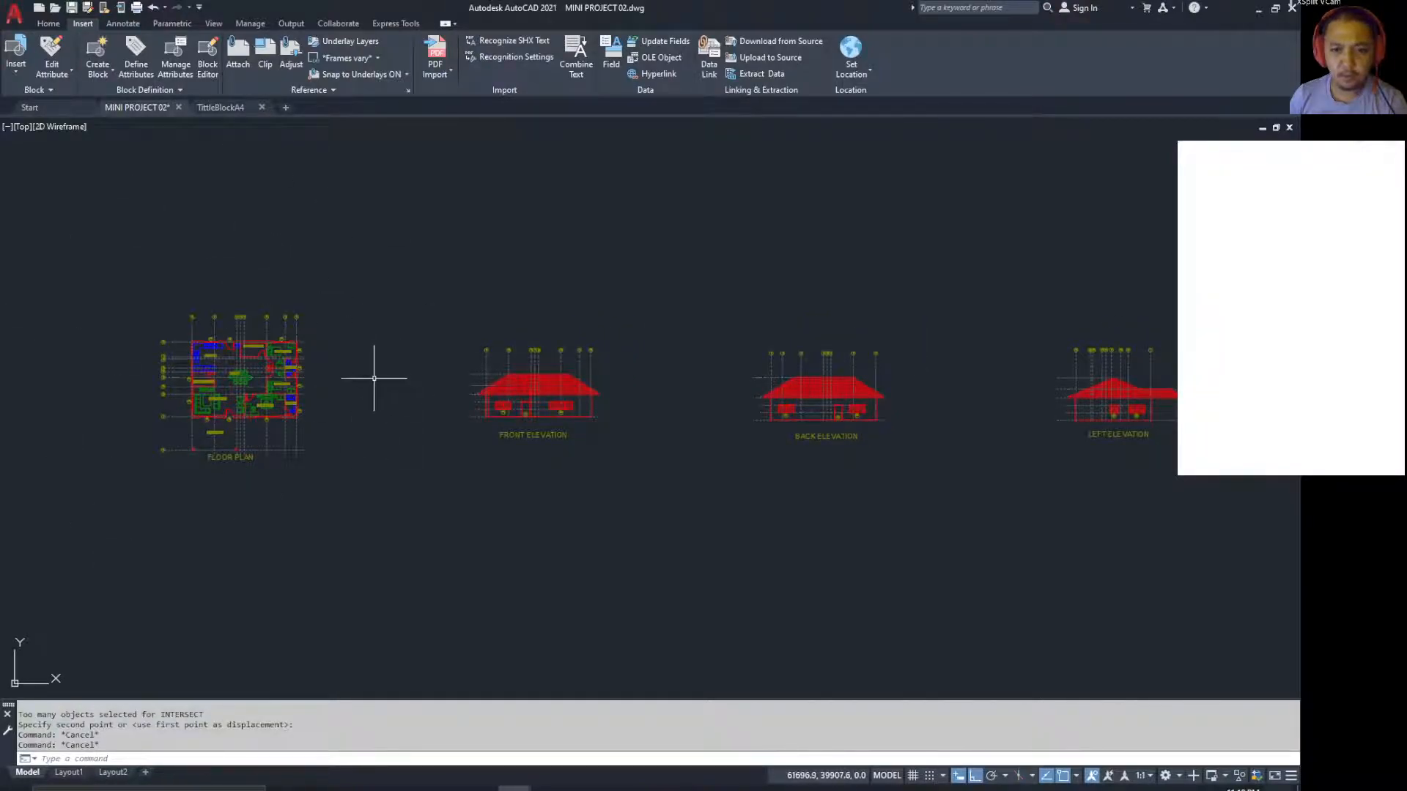
{"action": "middle_click_drag", "start_coordinate": [606, 530], "coordinate": [446, 516]}
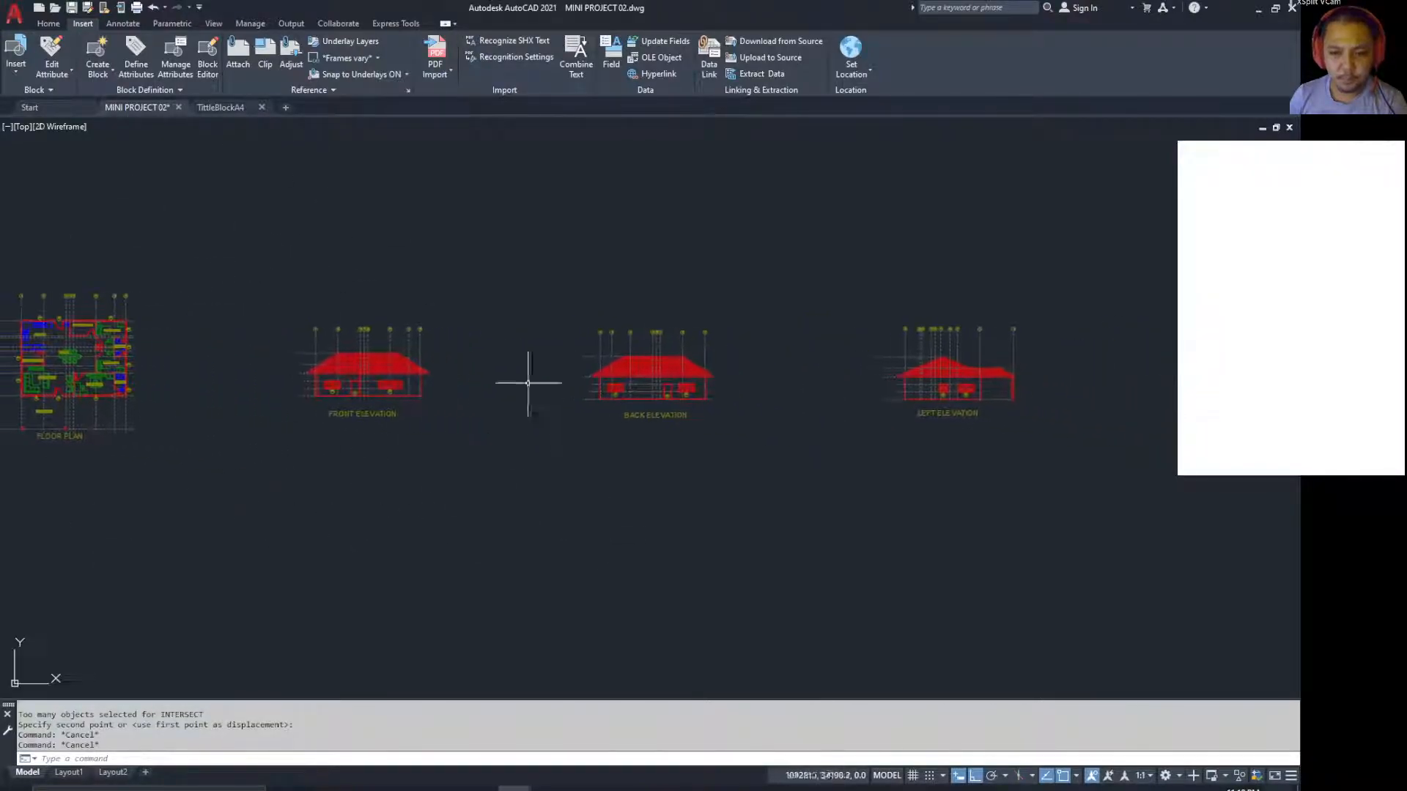
{"action": "mouse_move", "coordinate": [696, 584]}
{"action": "middle_mouse_down"}
{"action": "mouse_move", "coordinate": [781, 563]}
{"action": "mouse_move", "coordinate": [898, 568]}
{"action": "mouse_move", "coordinate": [920, 596]}
{"action": "mouse_move", "coordinate": [427, 606]}
{"action": "mouse_move", "coordinate": [1052, 578]}
{"action": "middle_mouse_up"}
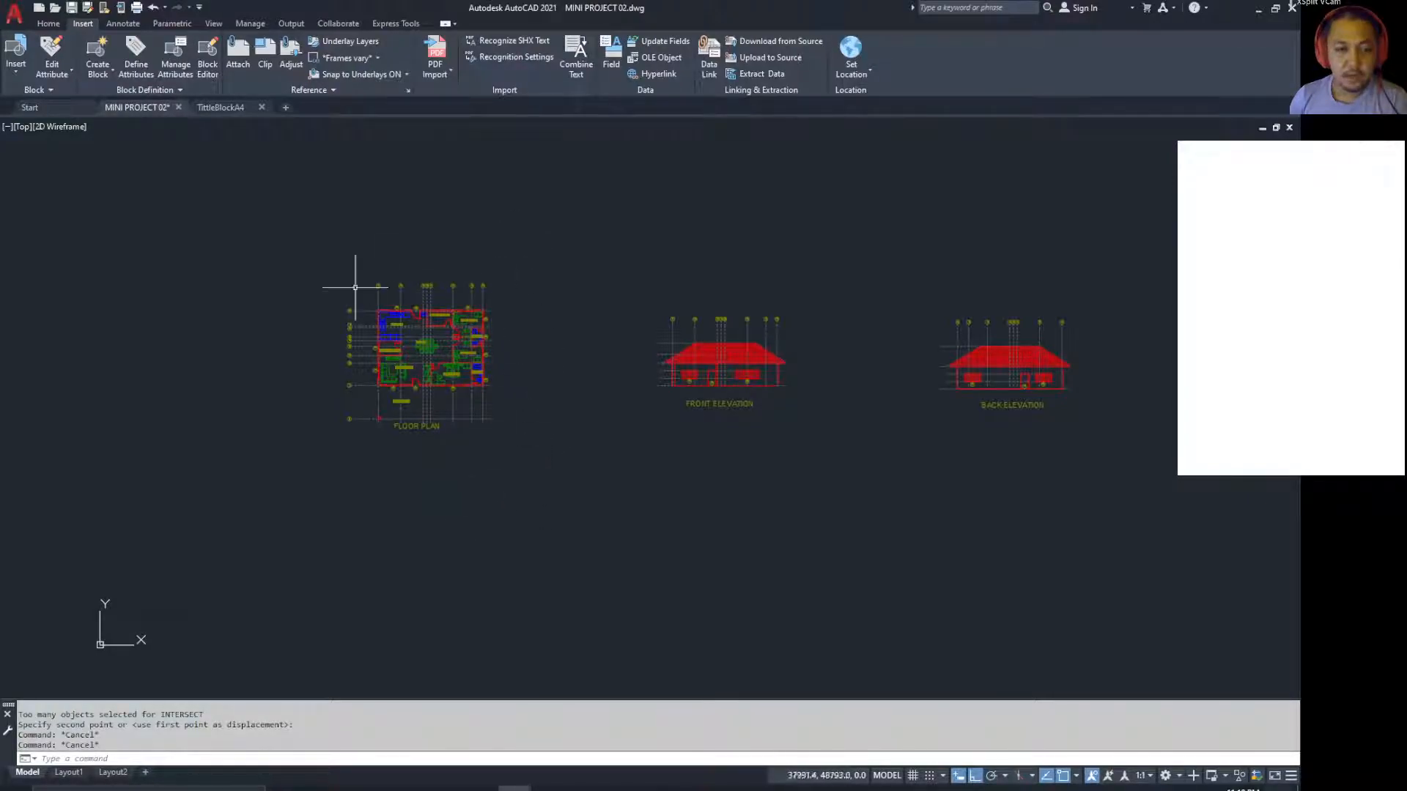
{"action": "left_click", "coordinate": [69, 772]}
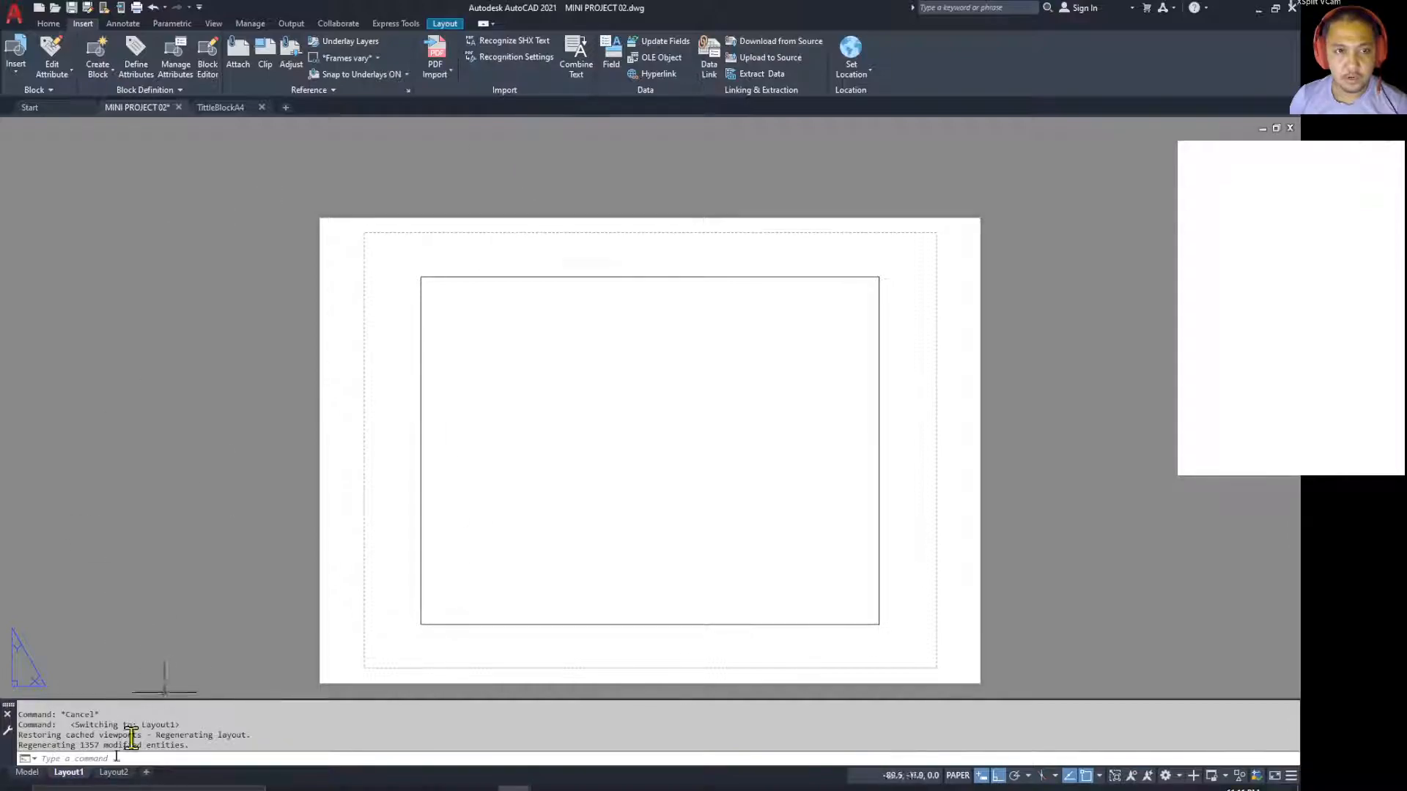
{"action": "left_click", "coordinate": [28, 773]}
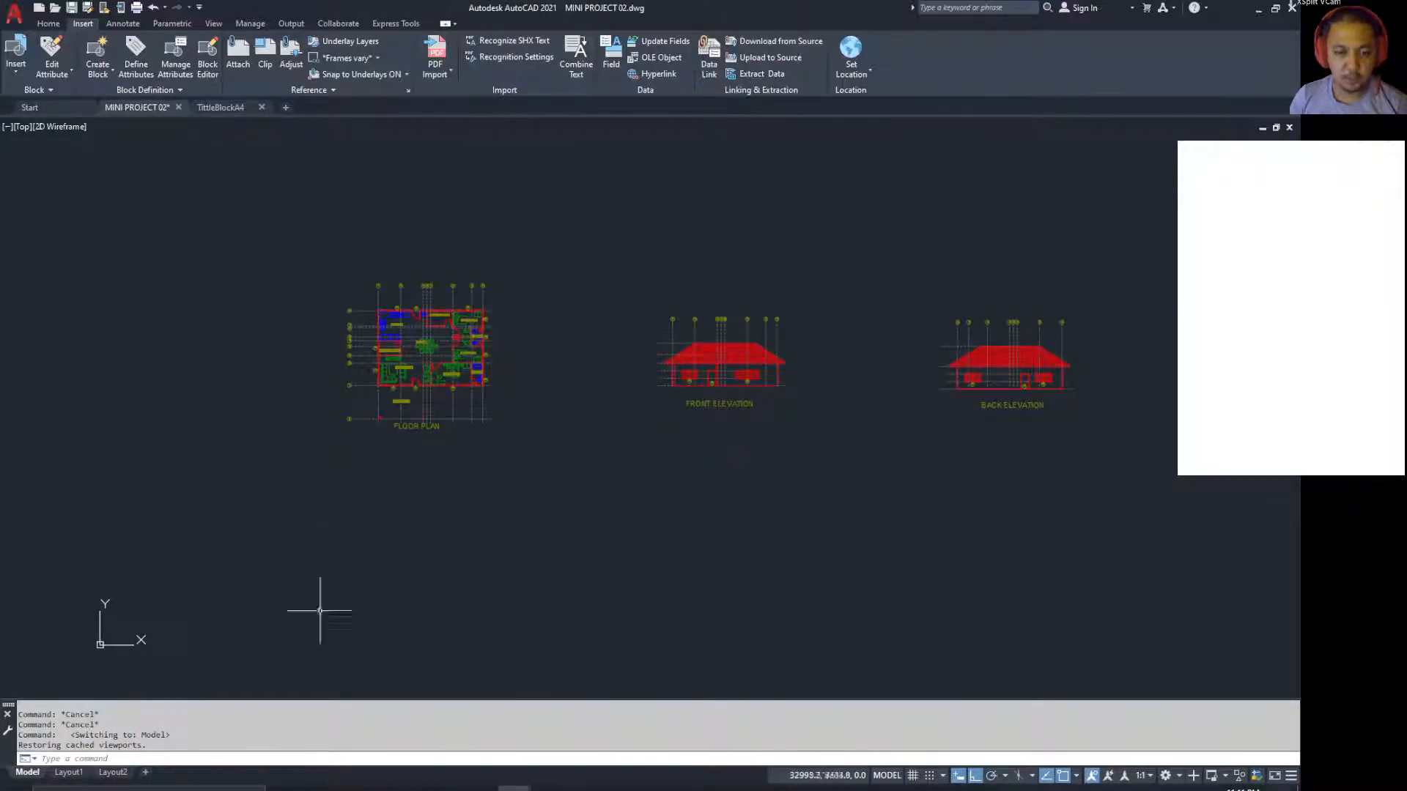
{"action": "left_click", "coordinate": [68, 772]}
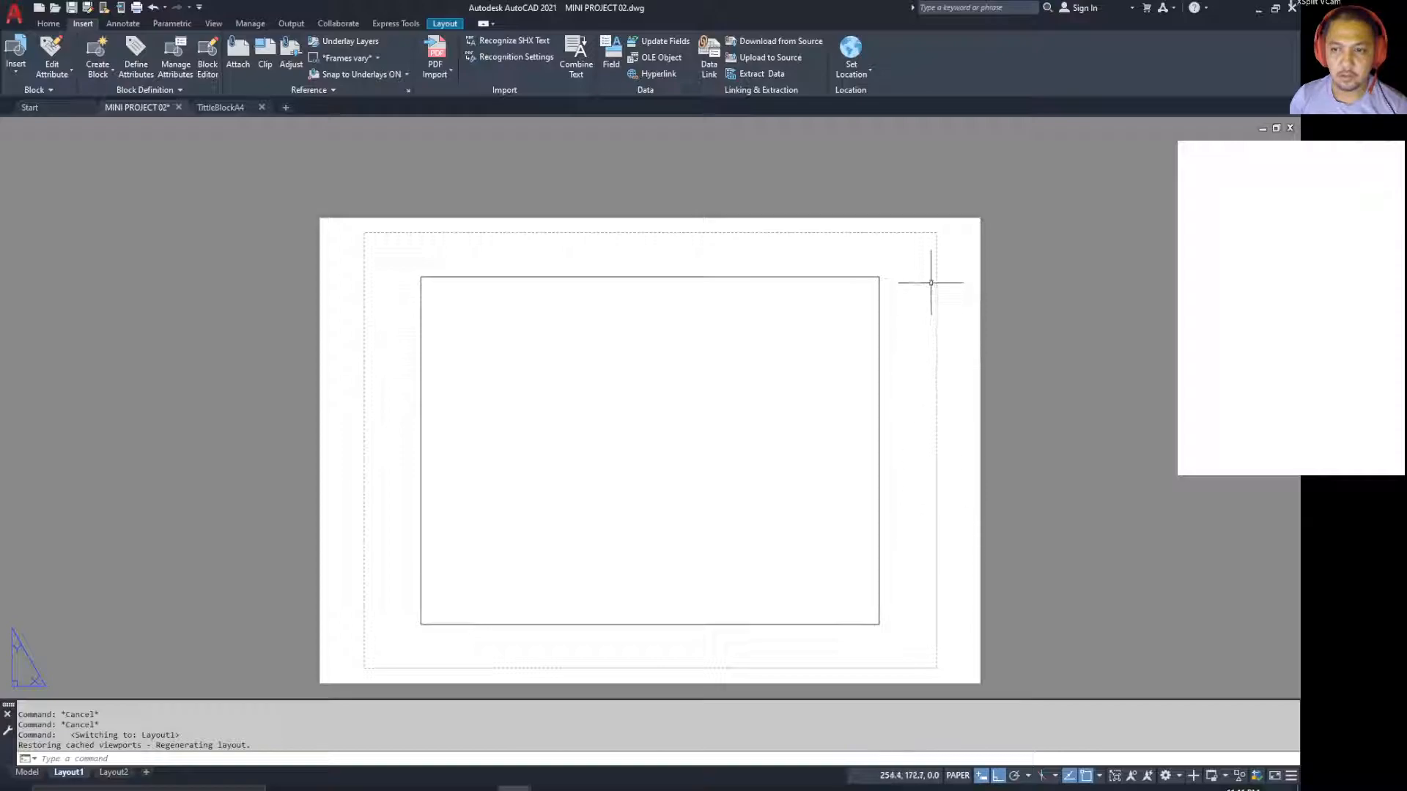
Step: Activate the existing viewport on Layout1, bring the floor plan into its frame, and return to paper space
{"action": "mouse_move", "coordinate": [575, 277]}
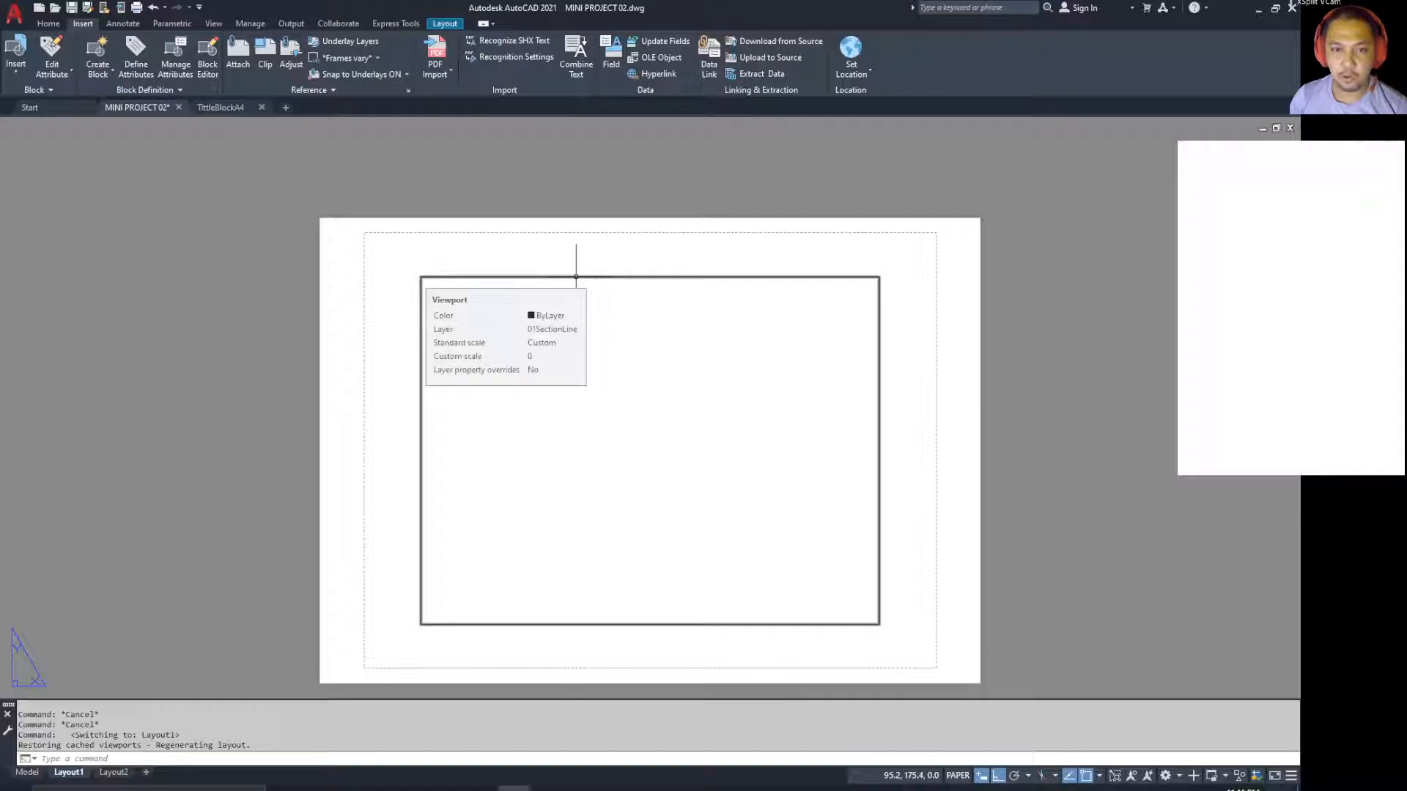
{"action": "left_click", "coordinate": [576, 277]}
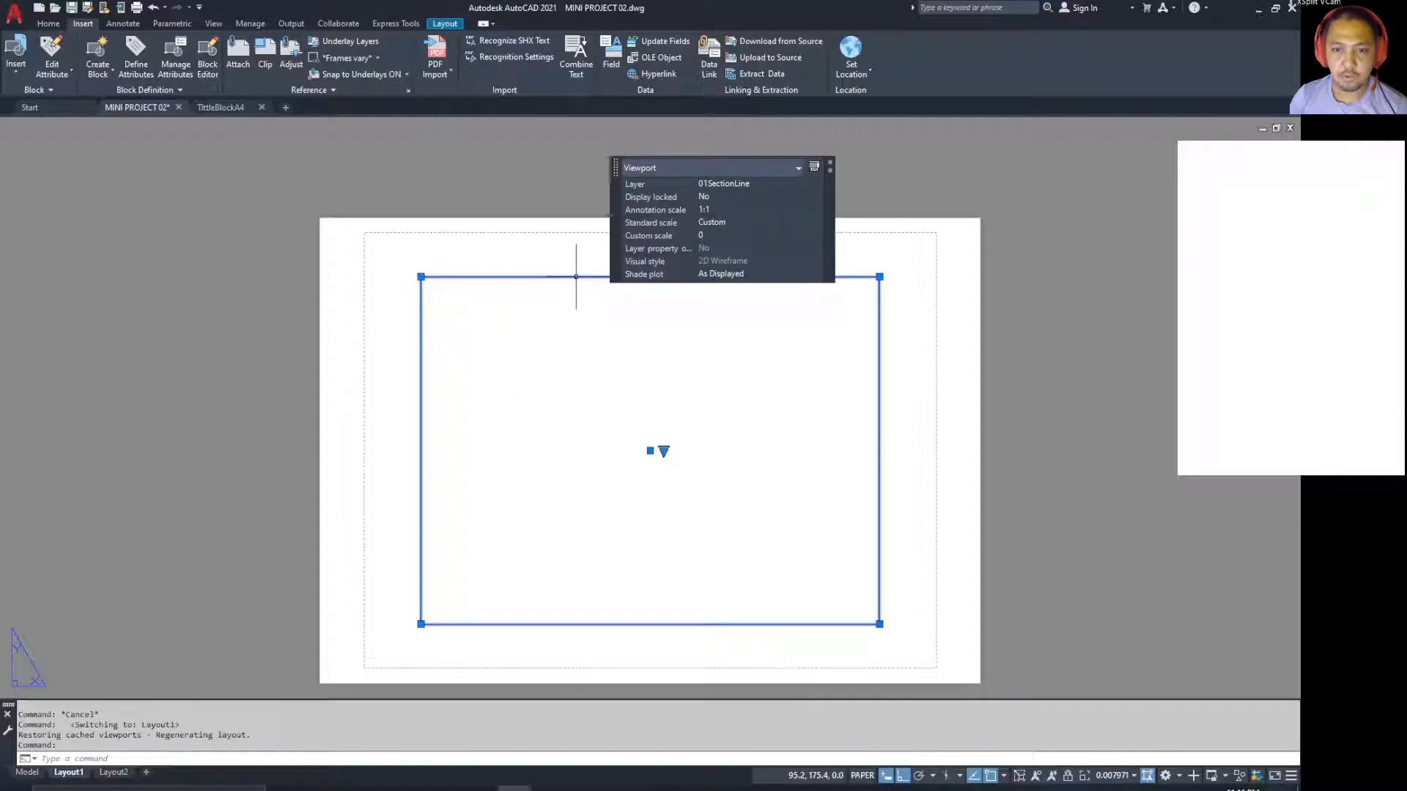
{"action": "left_click", "coordinate": [553, 371]}
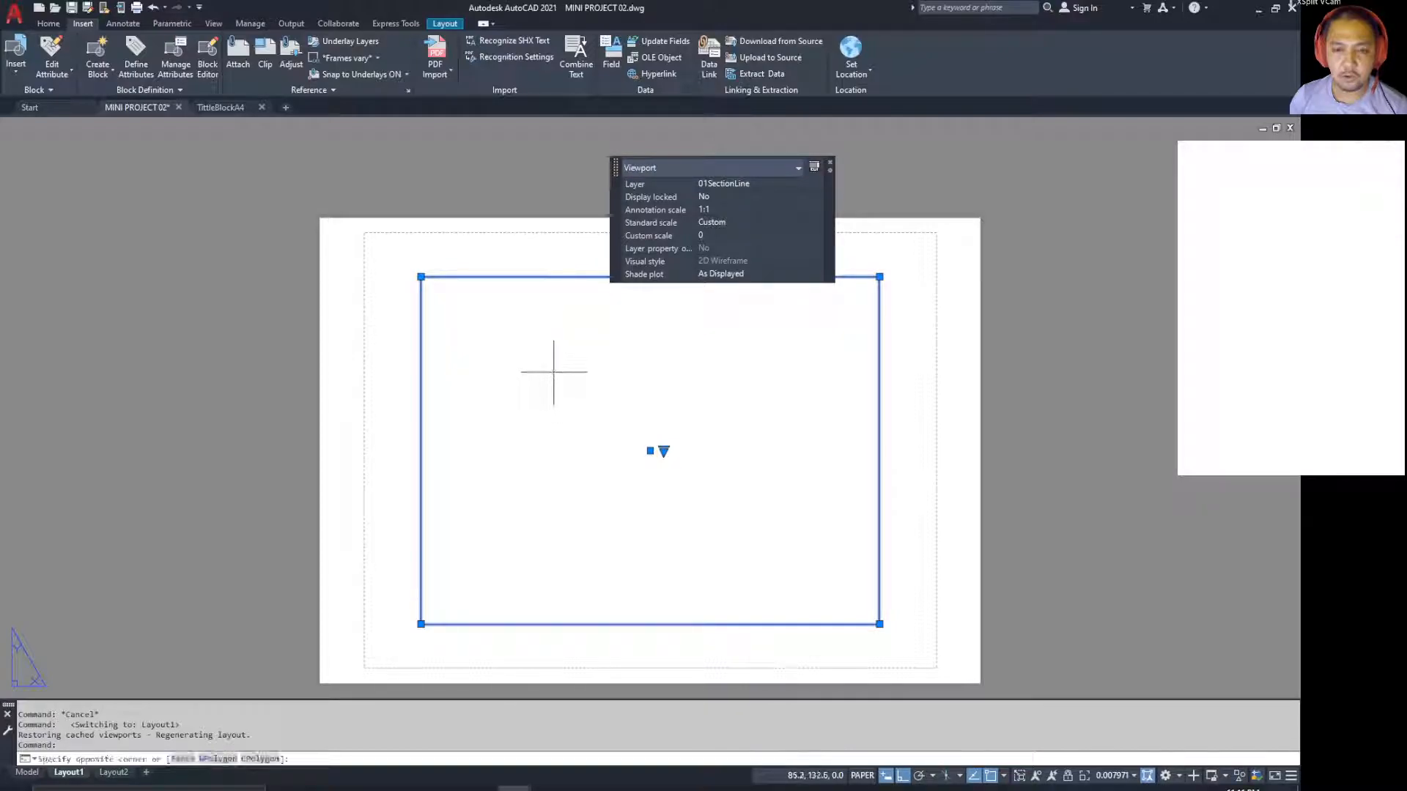
{"action": "double_click", "coordinate": [553, 372]}
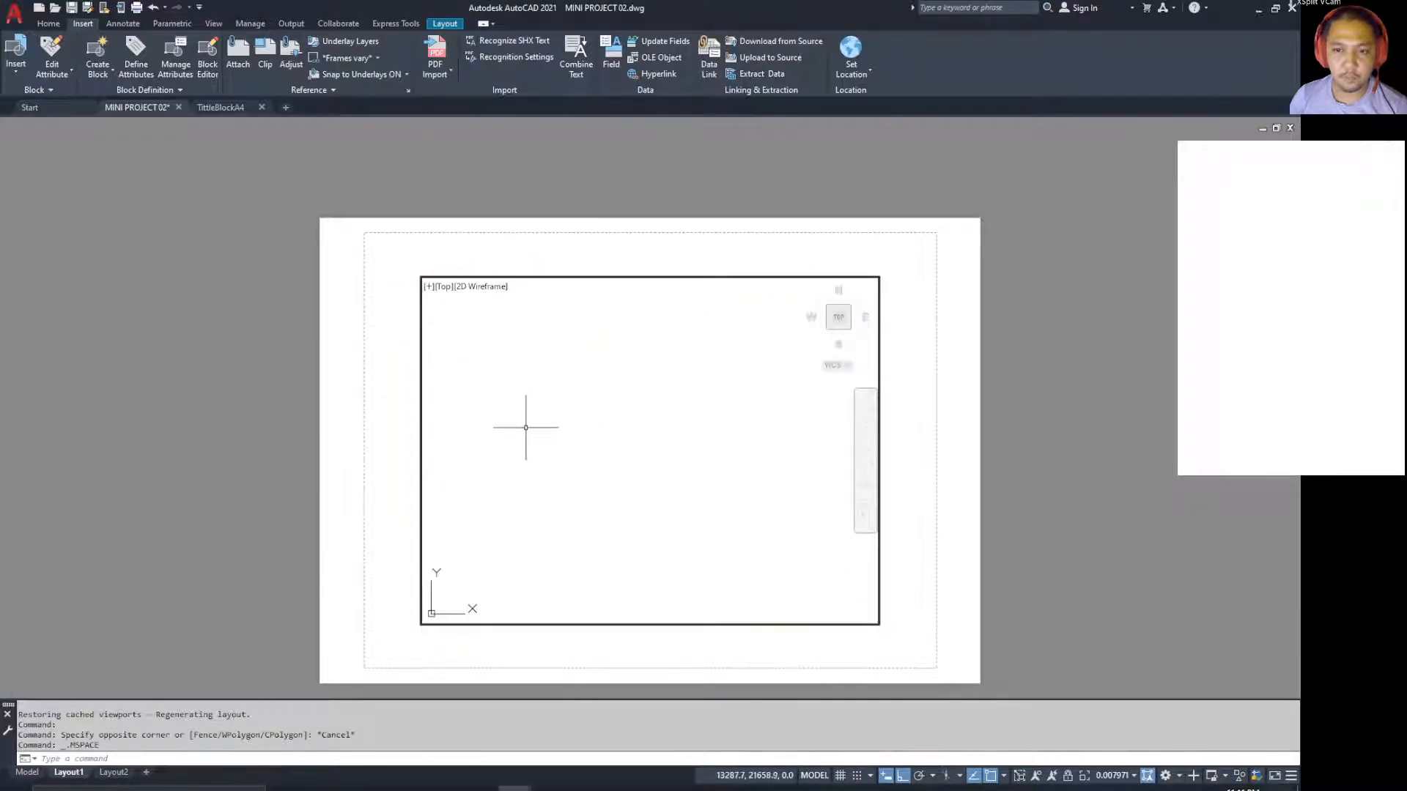
{"action": "scroll", "coordinate": [689, 457], "scroll_direction": "down", "scroll_amount": 2}
{"action": "middle_click_drag", "start_coordinate": [689, 457], "coordinate": [494, 562]}
{"action": "middle_click_drag", "start_coordinate": [797, 543], "coordinate": [822, 560]}
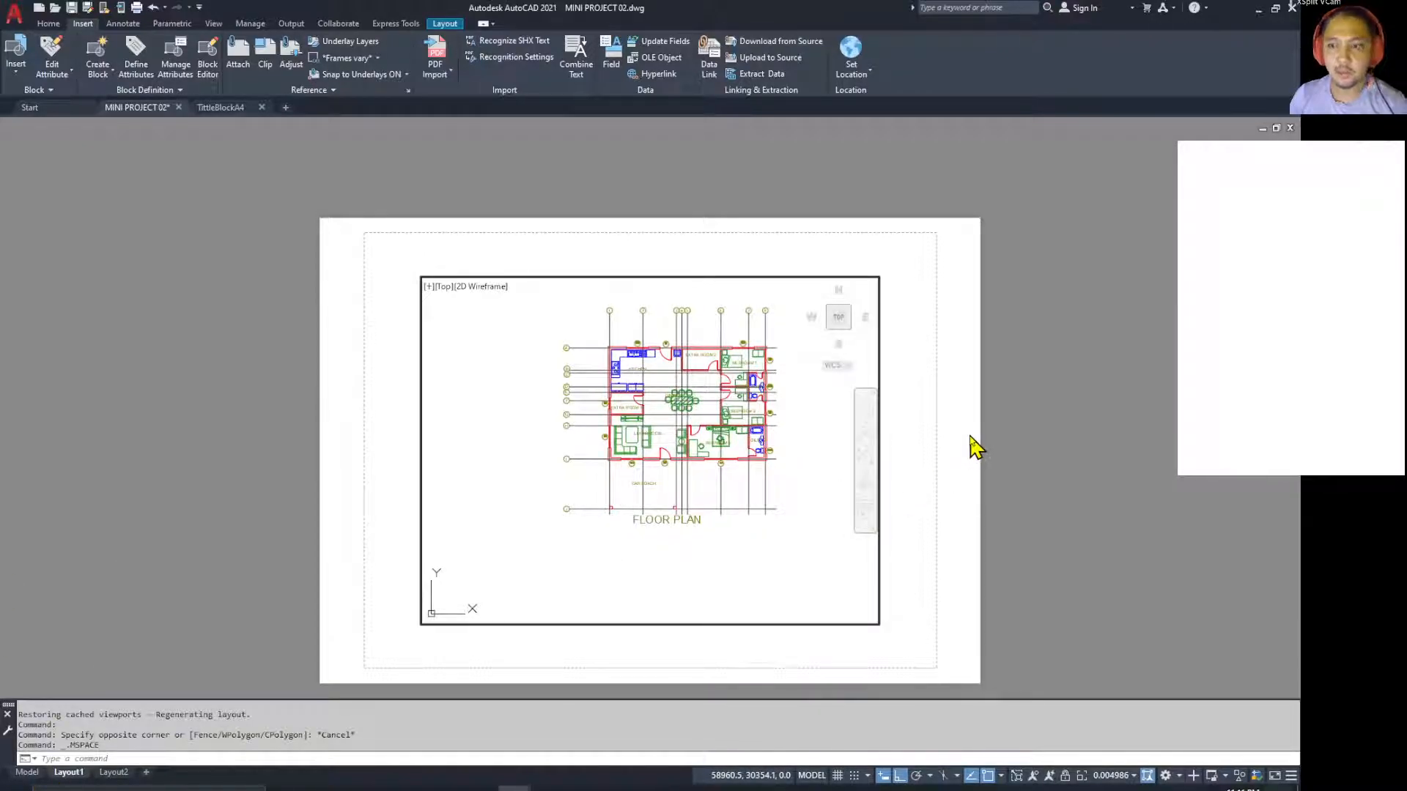
{"action": "double_click", "coordinate": [925, 429]}
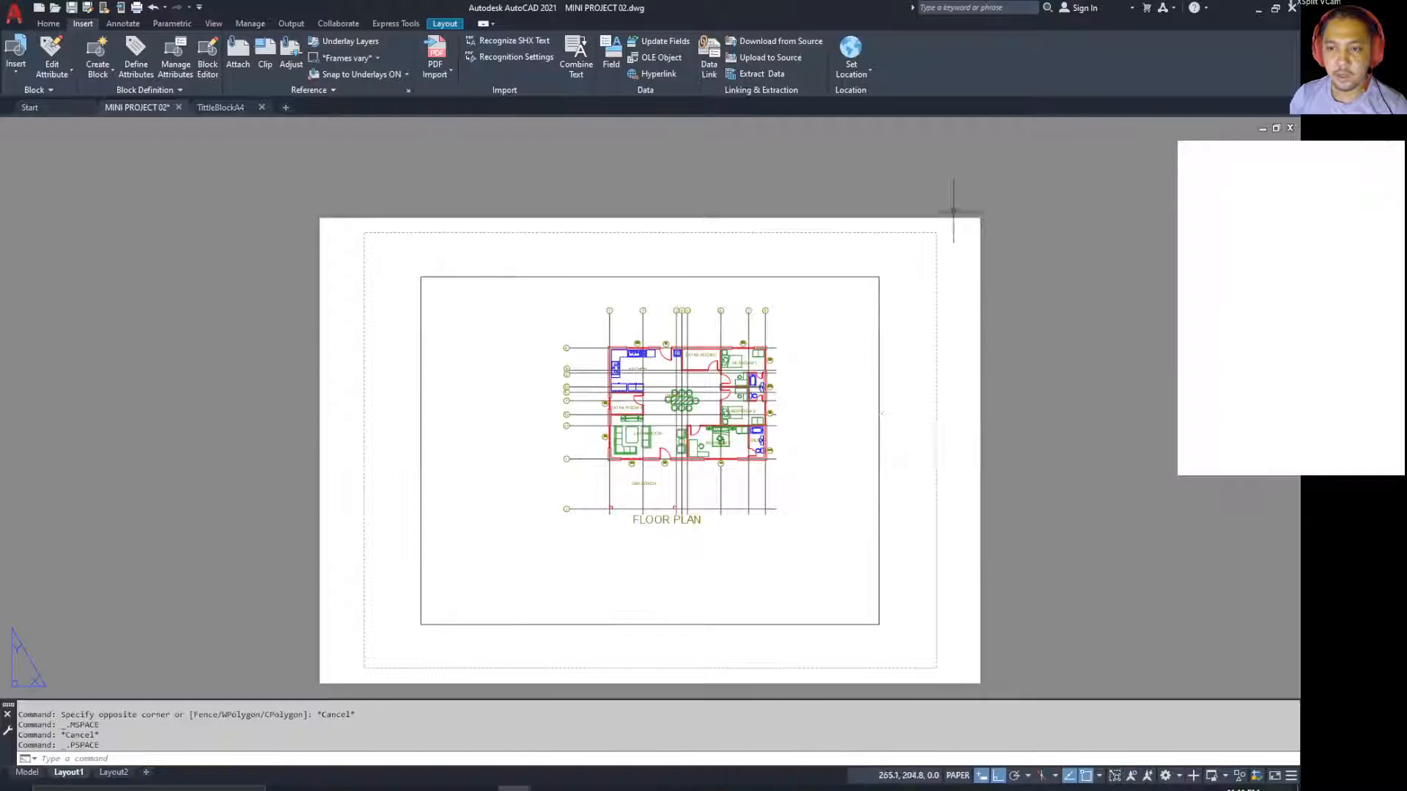
Step: Delete the existing viewport from the Layout1 sheet
{"action": "left_click", "coordinate": [970, 263]}
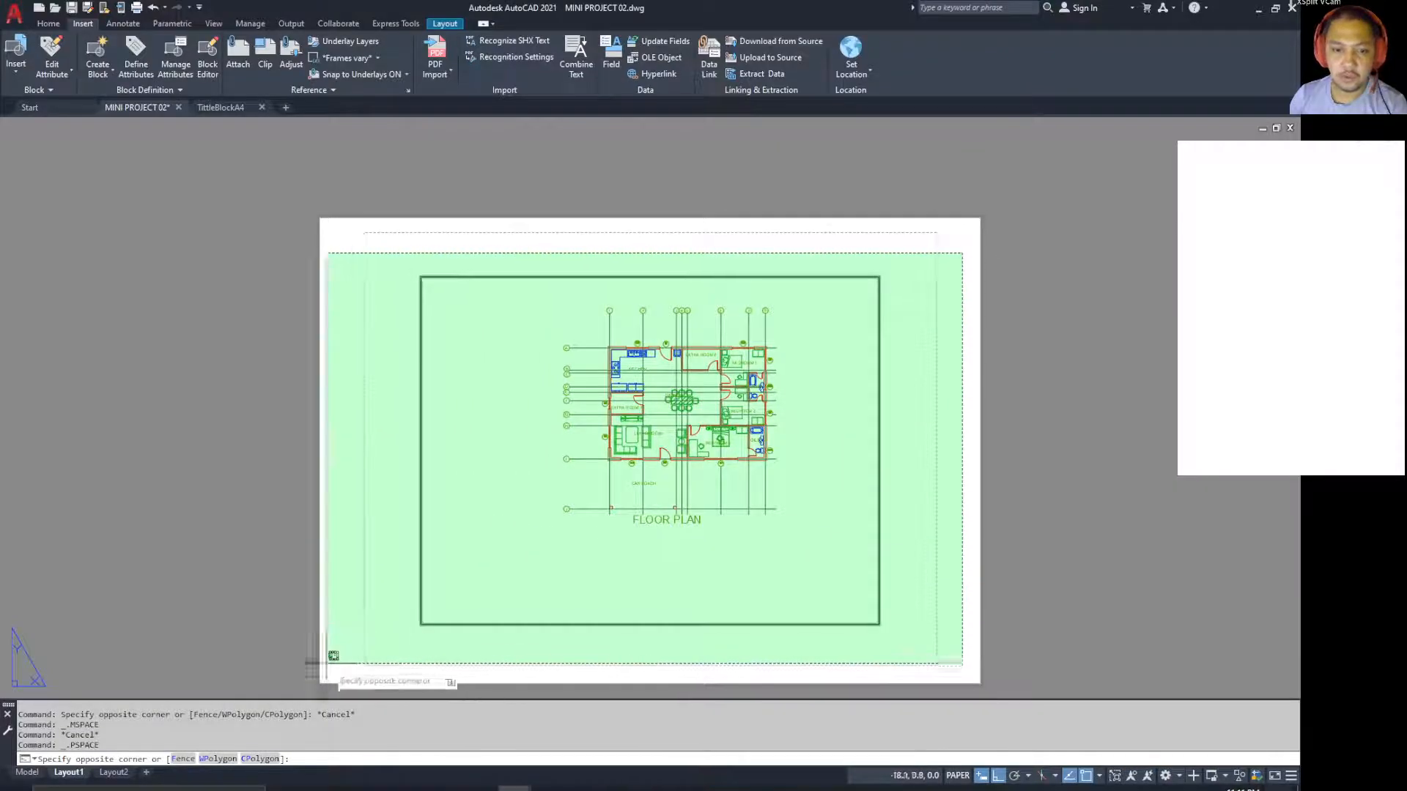
{"action": "left_click", "coordinate": [365, 648]}
{"action": "key", "text": "Delete"}
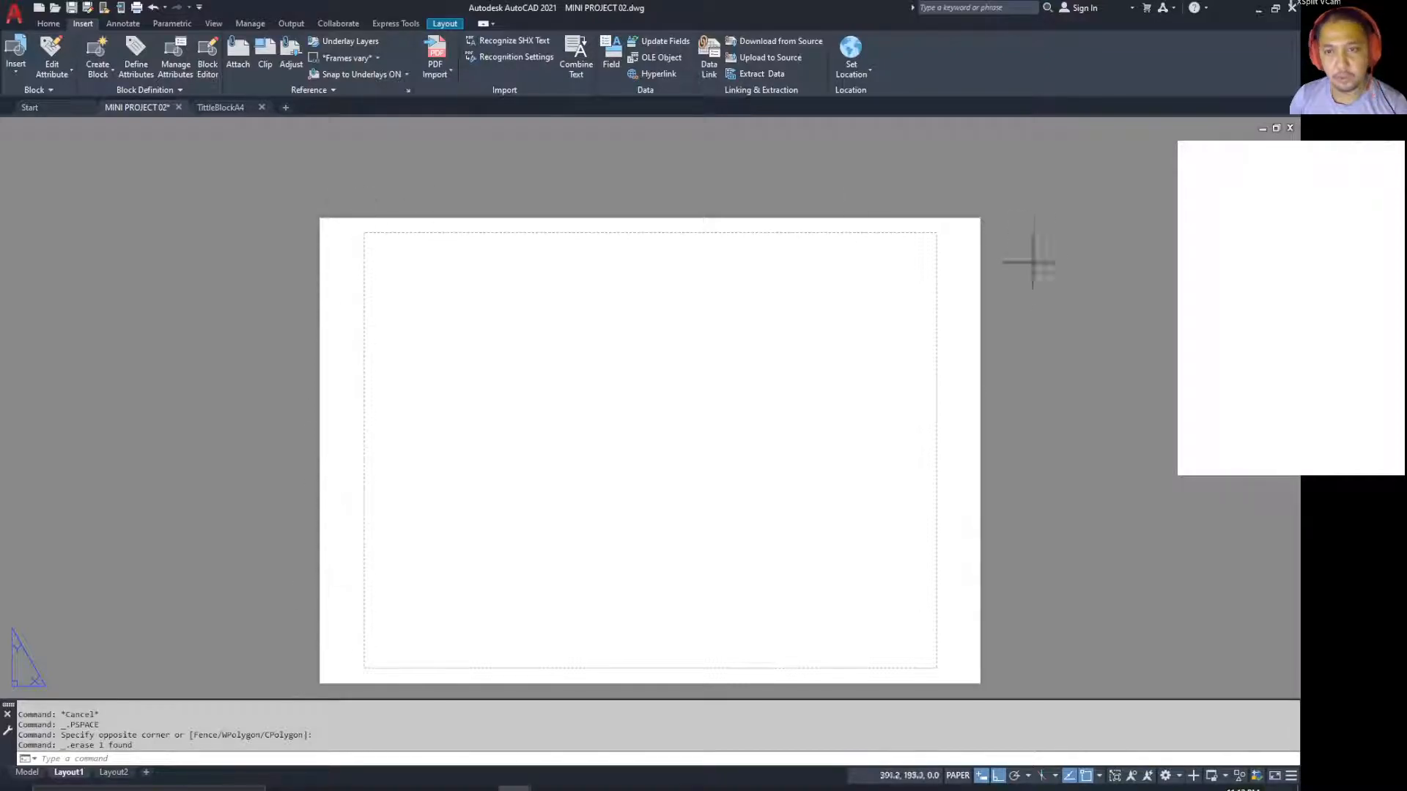
Step: Modify Layout1's page setup to use the Microsoft Print to PDF plotter, and apply it
{"action": "right_click", "coordinate": [80, 777]}
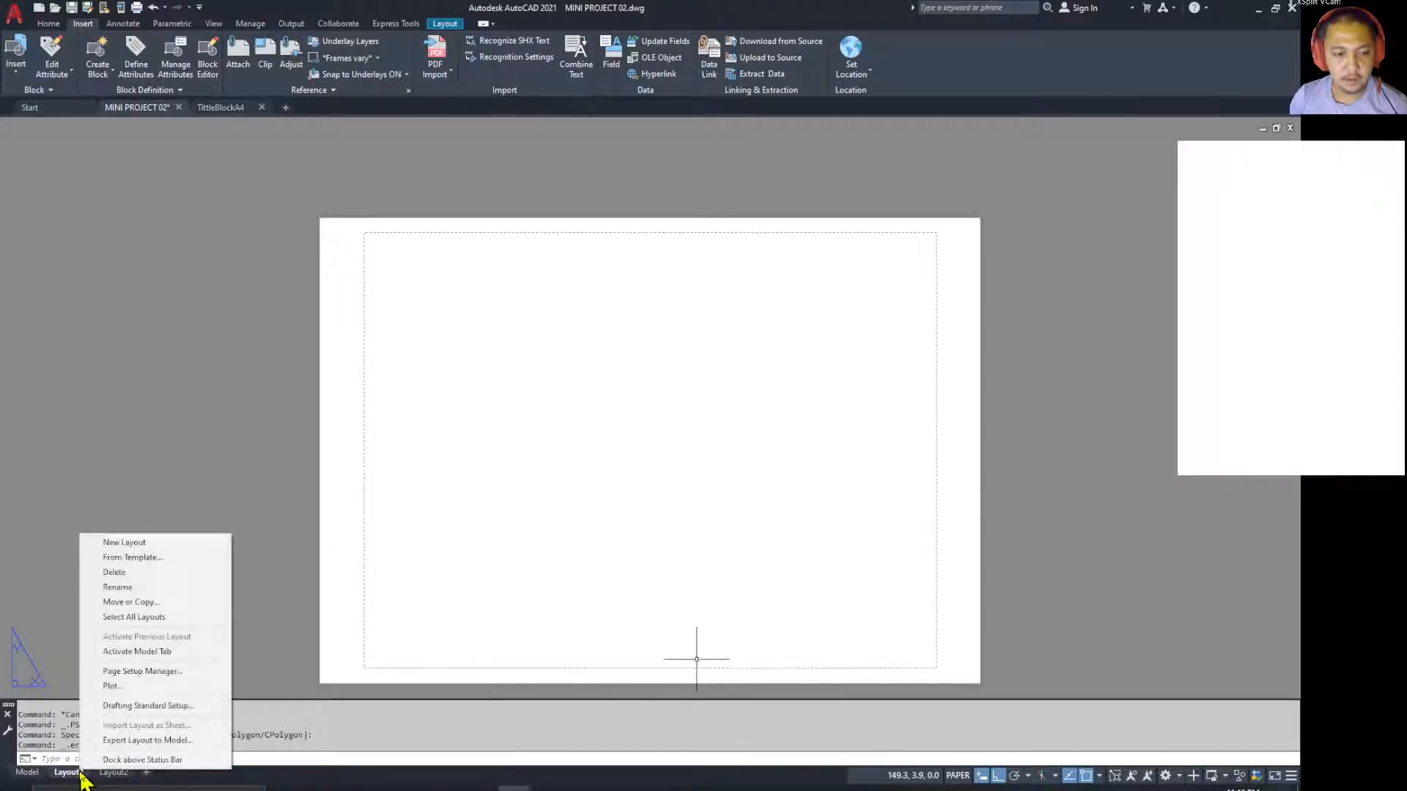
{"action": "left_click", "coordinate": [141, 674]}
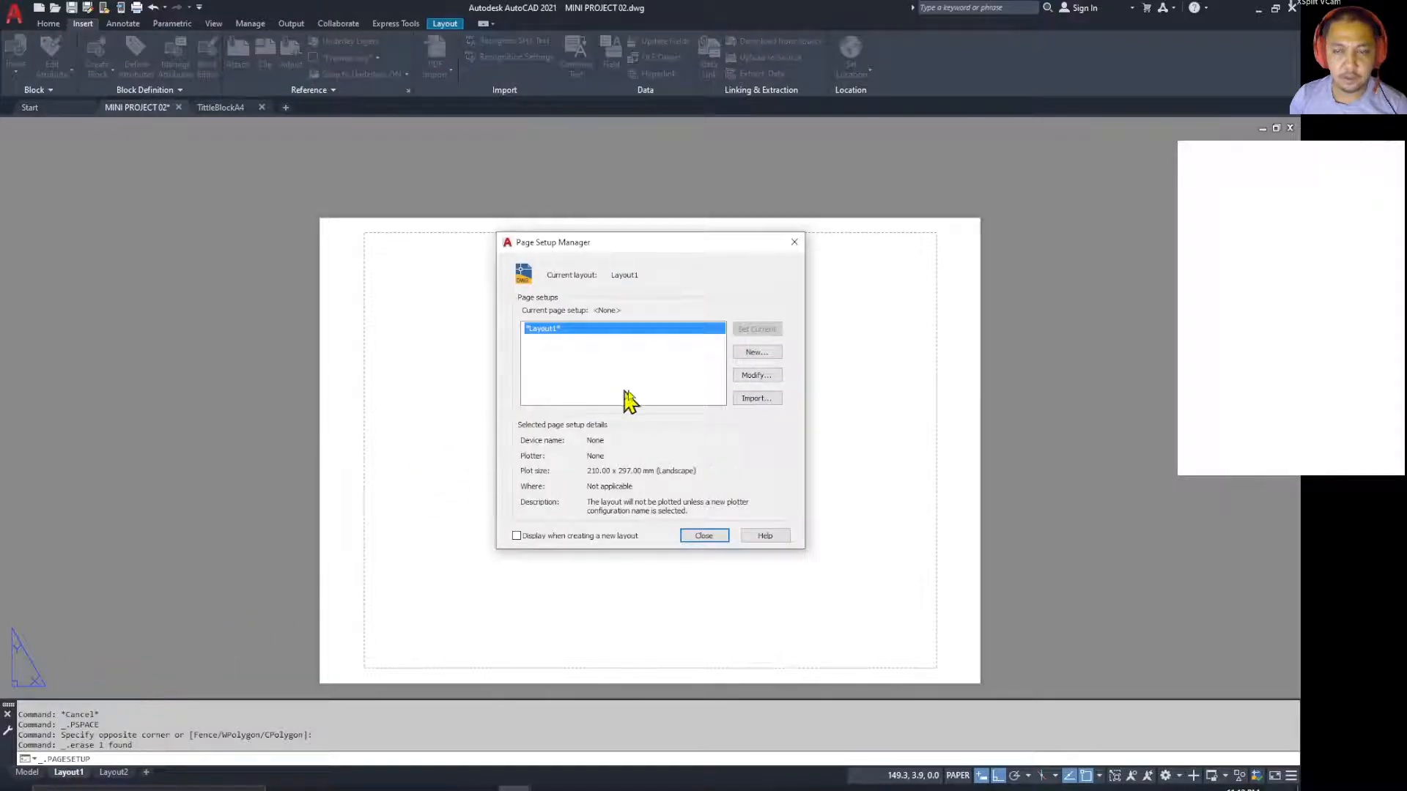
{"action": "left_click", "coordinate": [766, 381]}
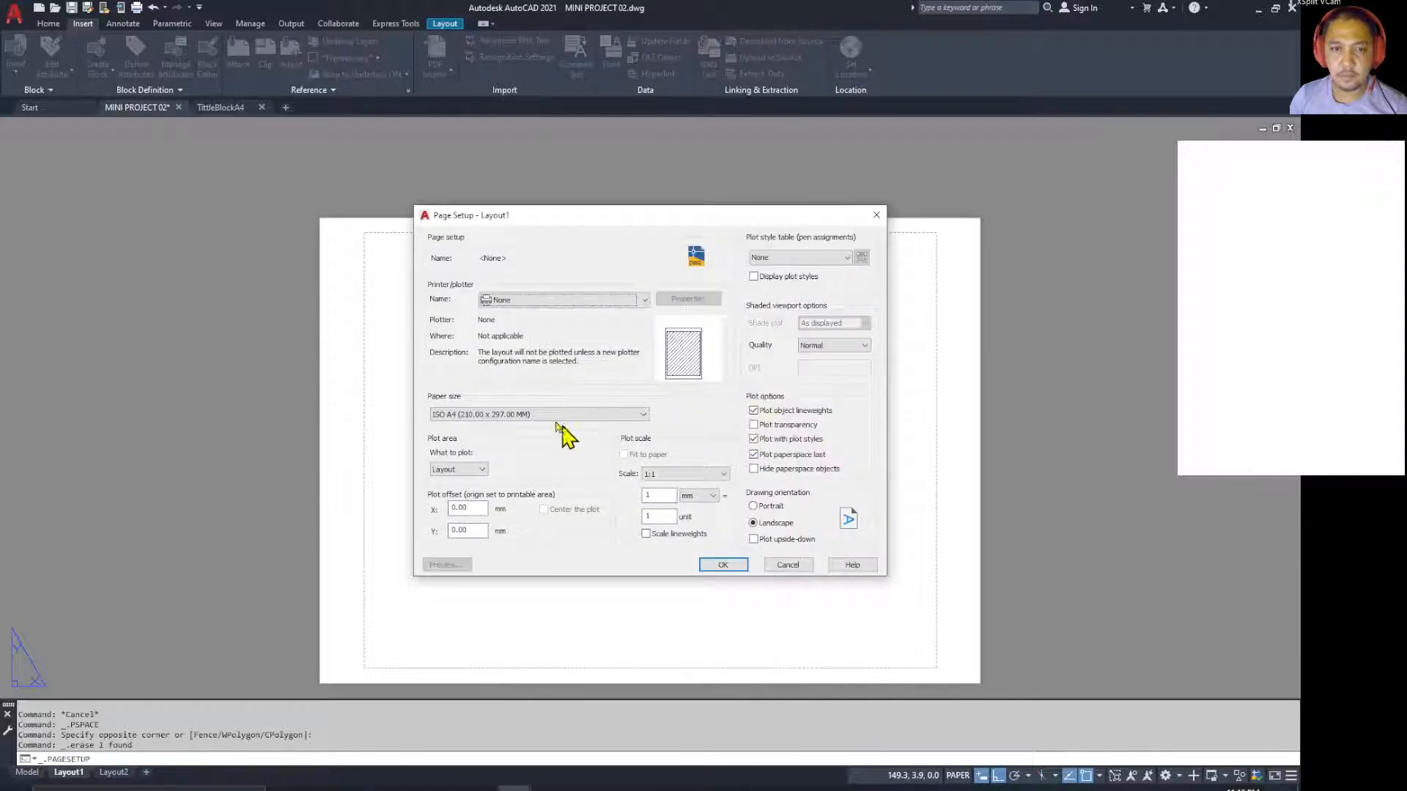
{"action": "left_click", "coordinate": [644, 300]}
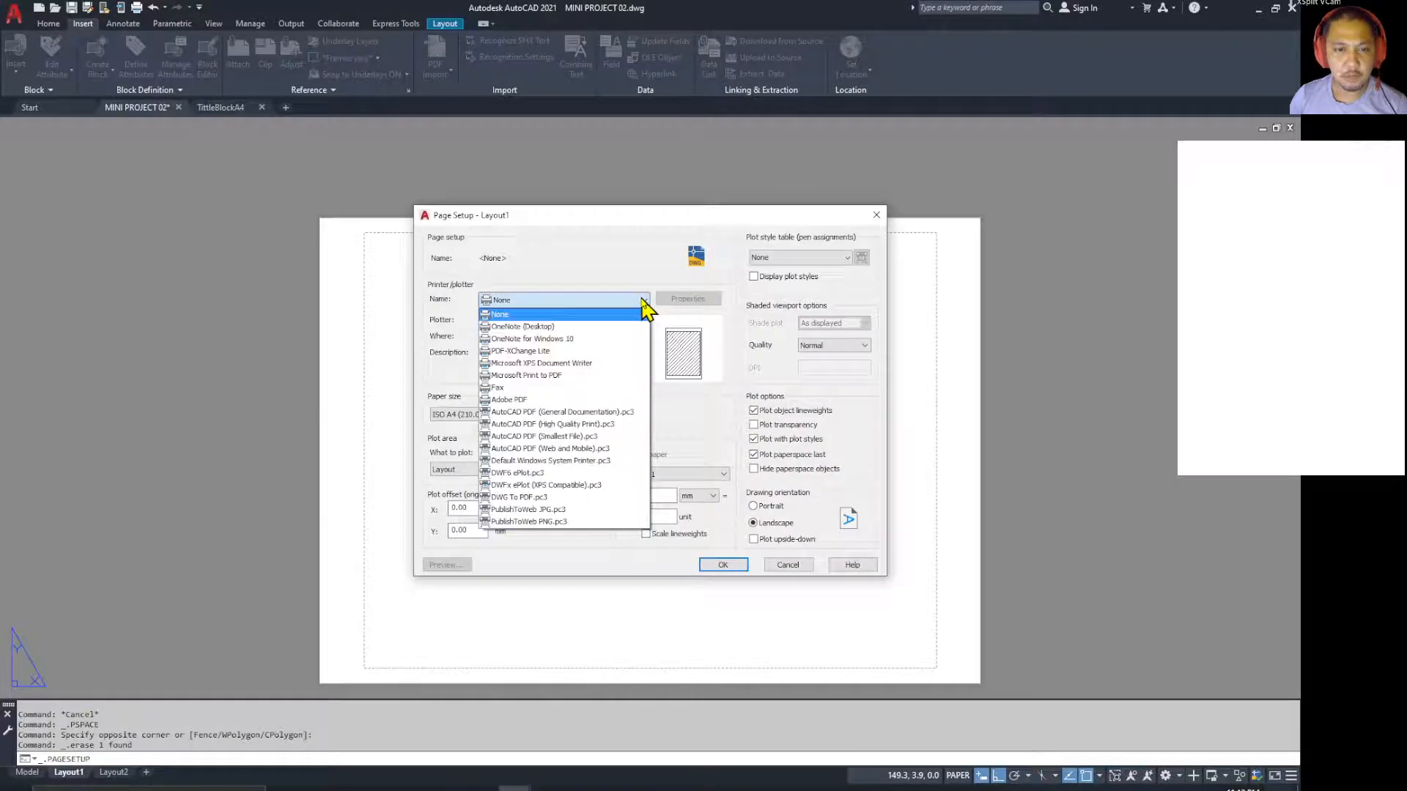
{"action": "left_click", "coordinate": [642, 302]}
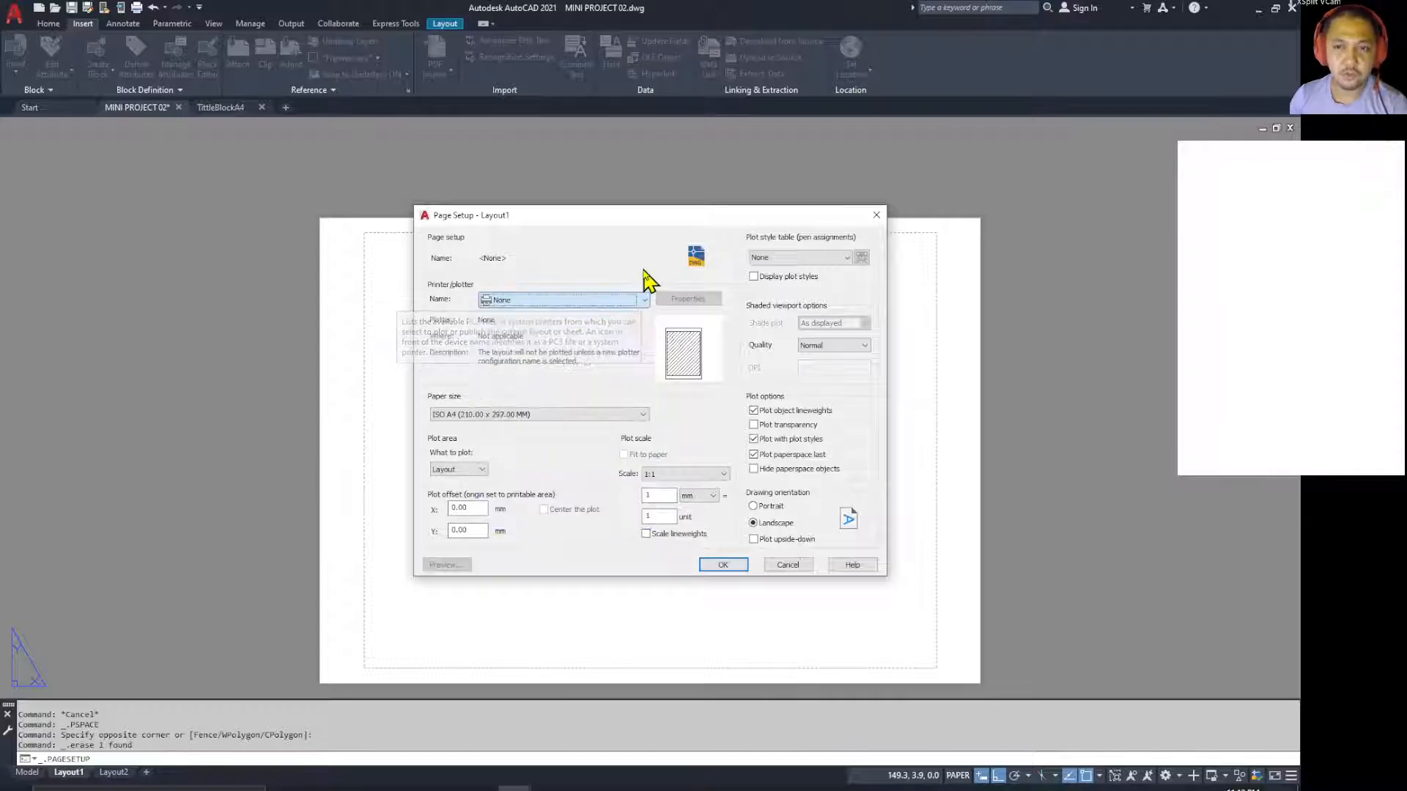
{"action": "left_click", "coordinate": [644, 304]}
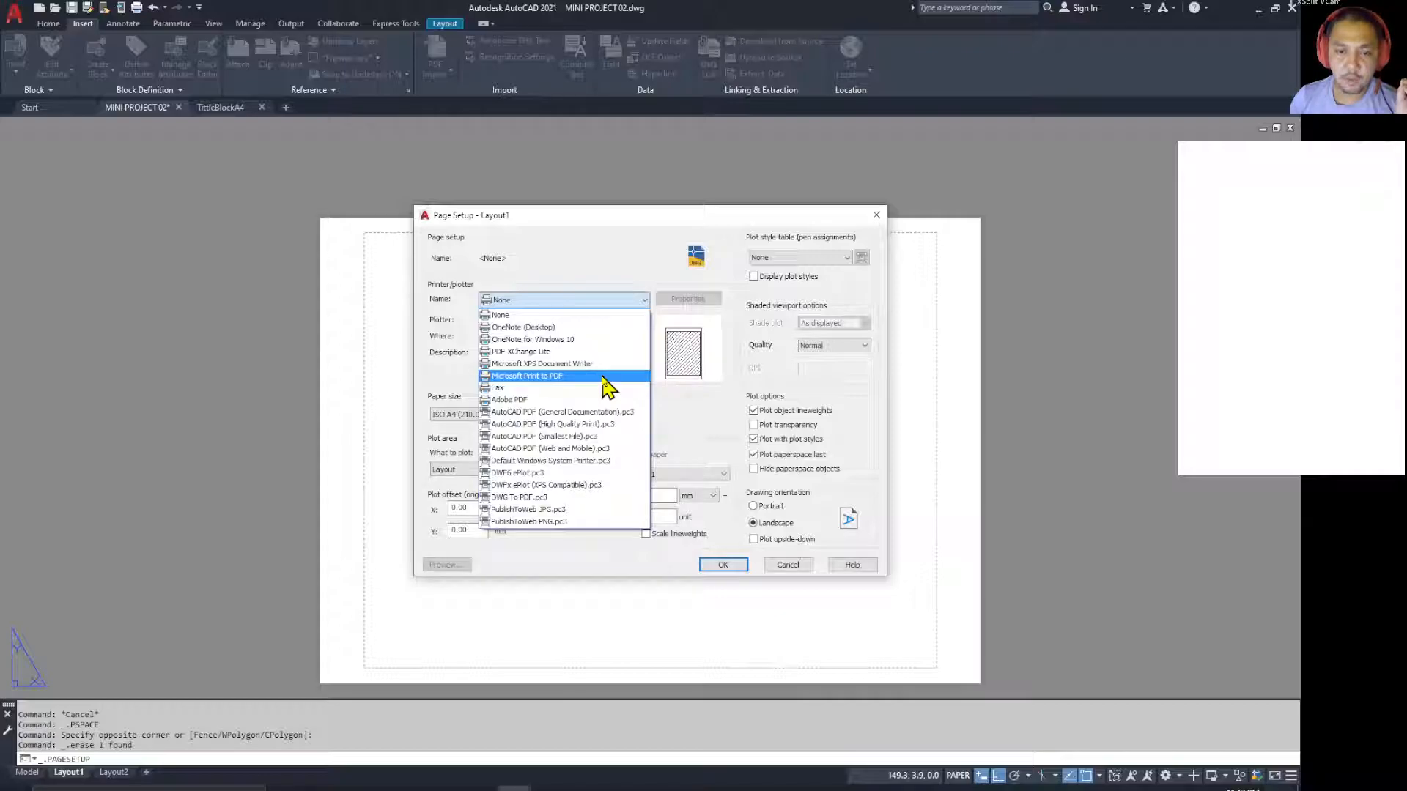
{"action": "left_click", "coordinate": [605, 377]}
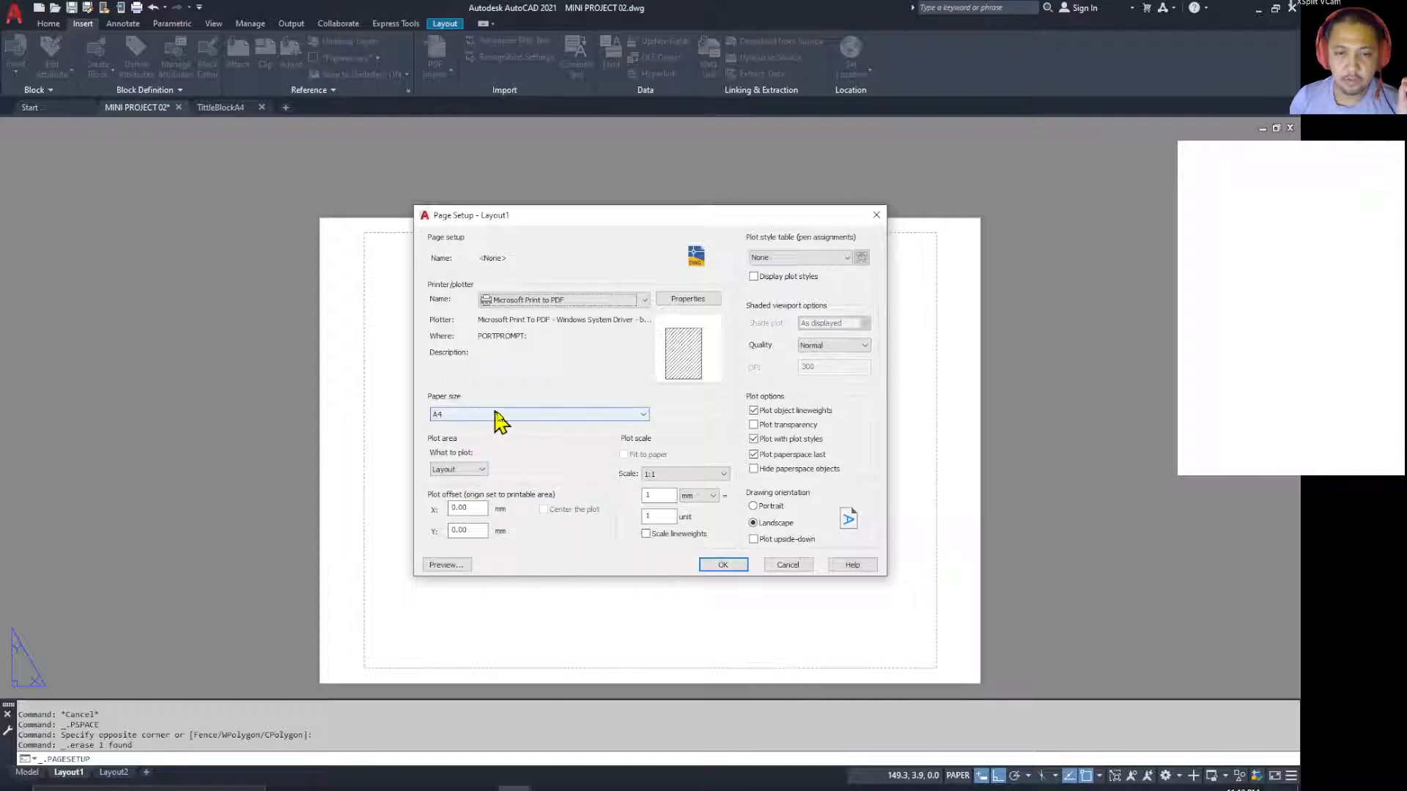
{"action": "left_click", "coordinate": [482, 471]}
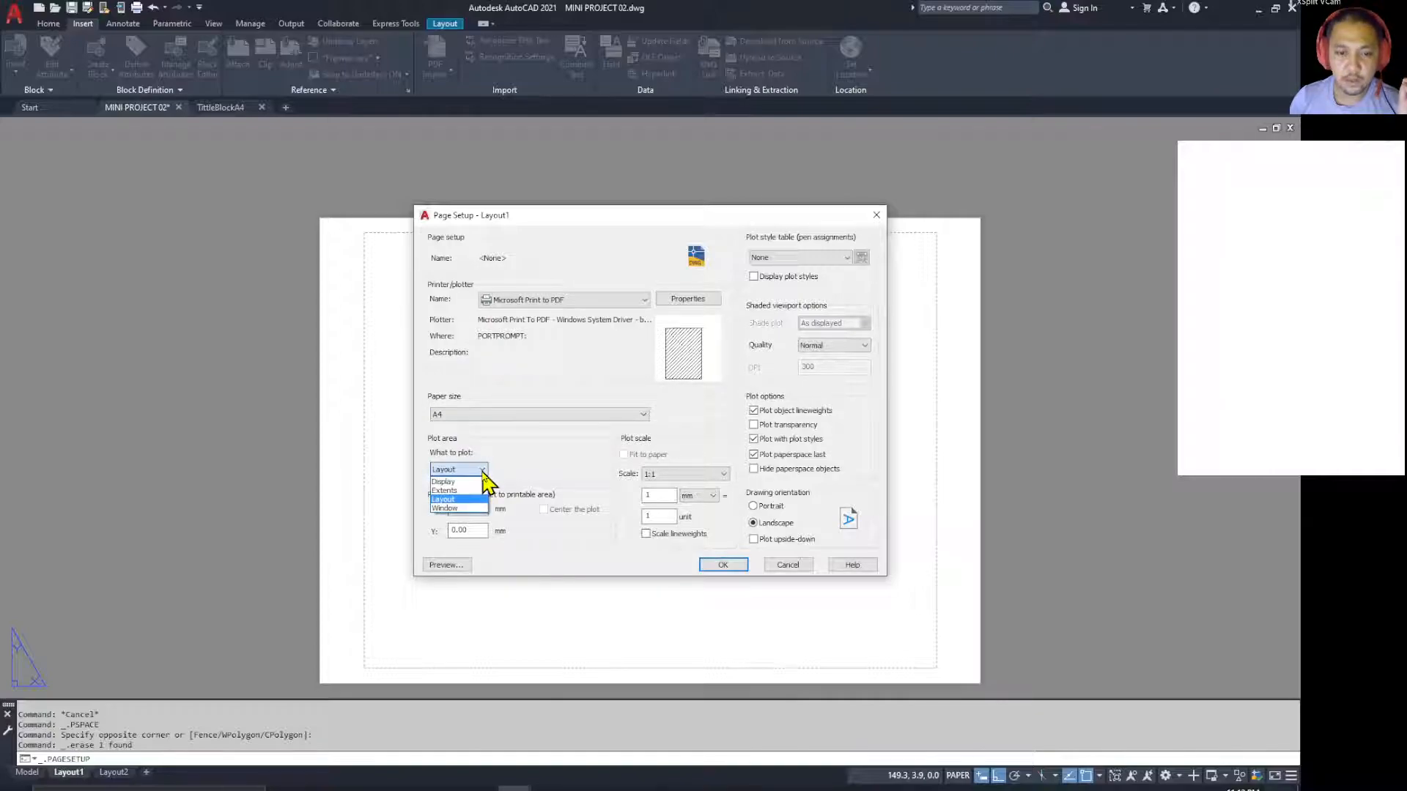
{"action": "left_click", "coordinate": [484, 473]}
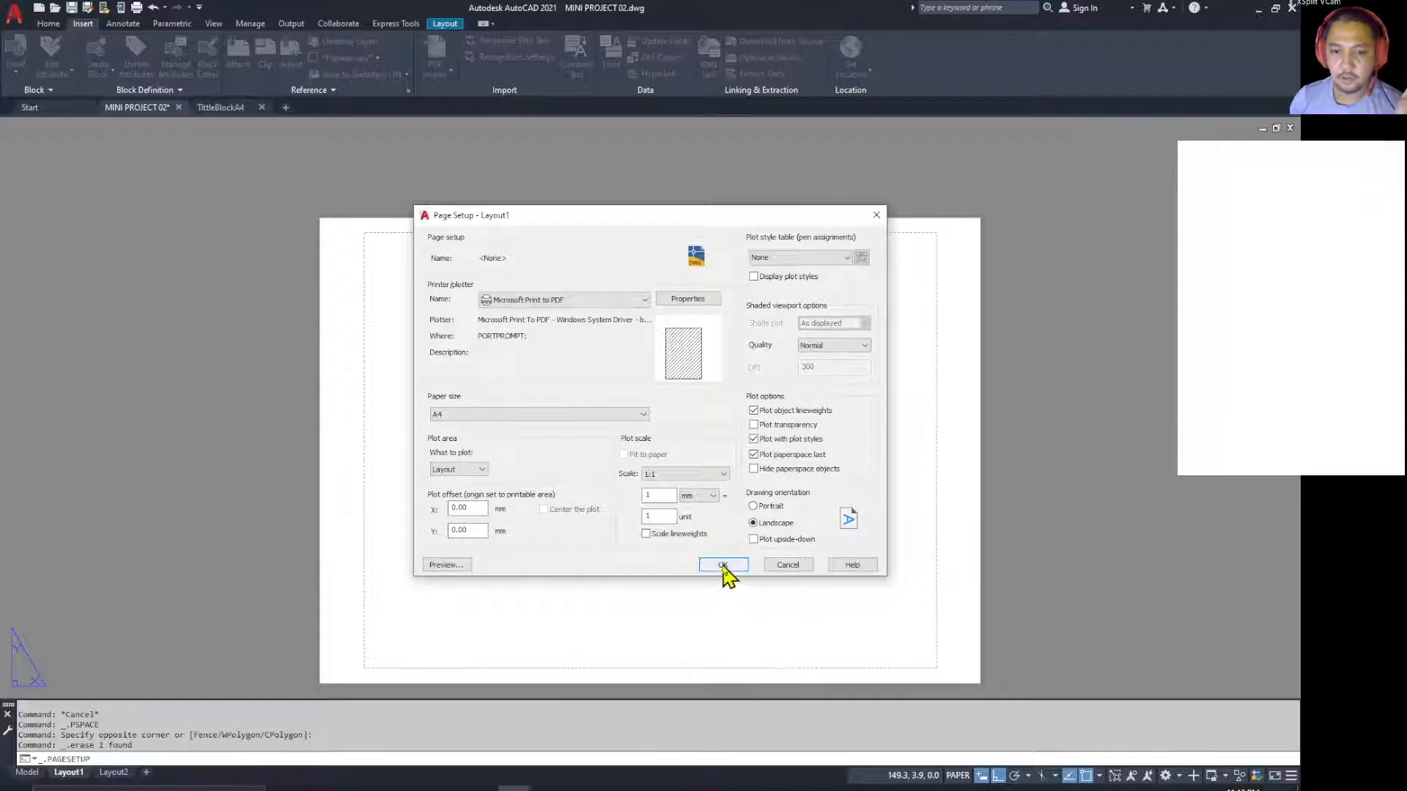
{"action": "left_click", "coordinate": [723, 565]}
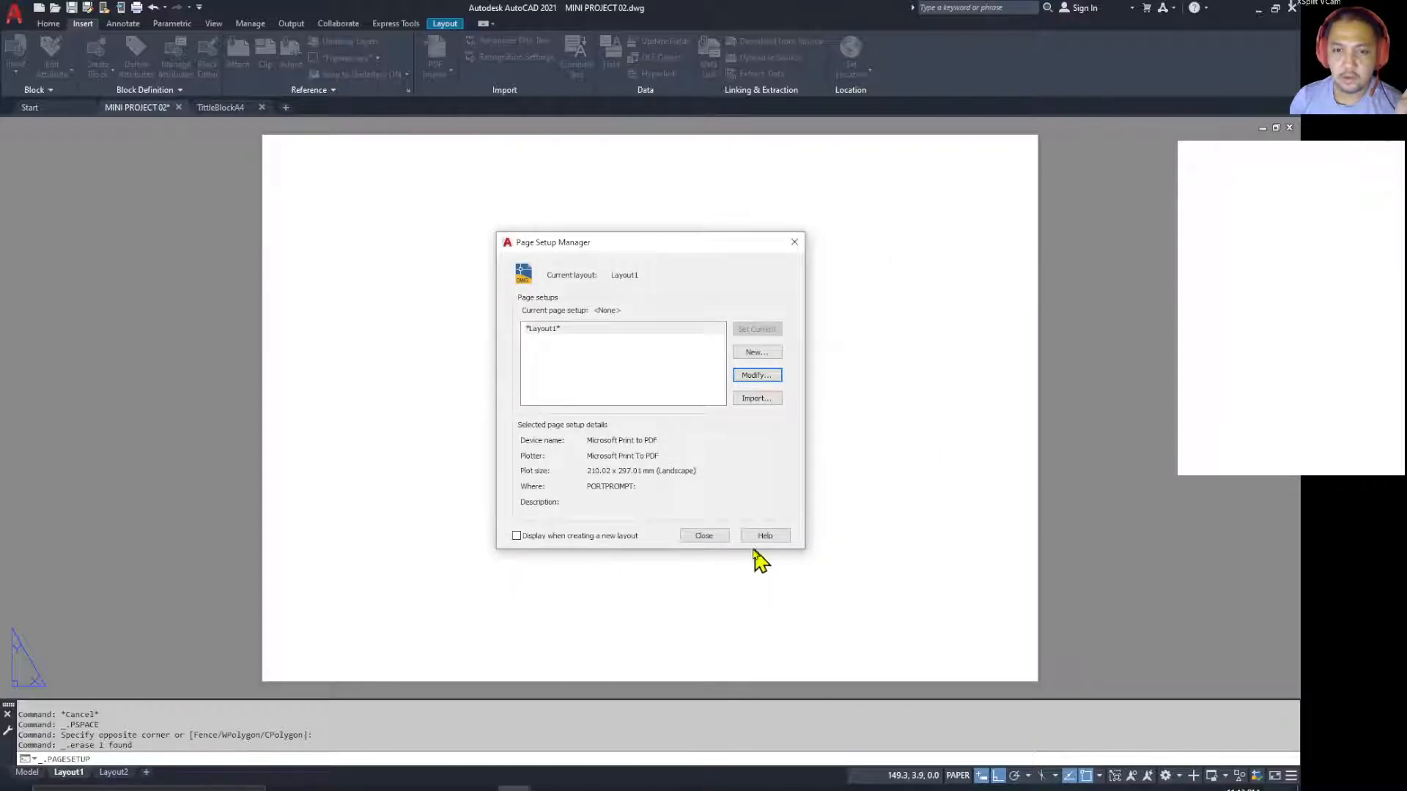
{"action": "left_click", "coordinate": [706, 537]}
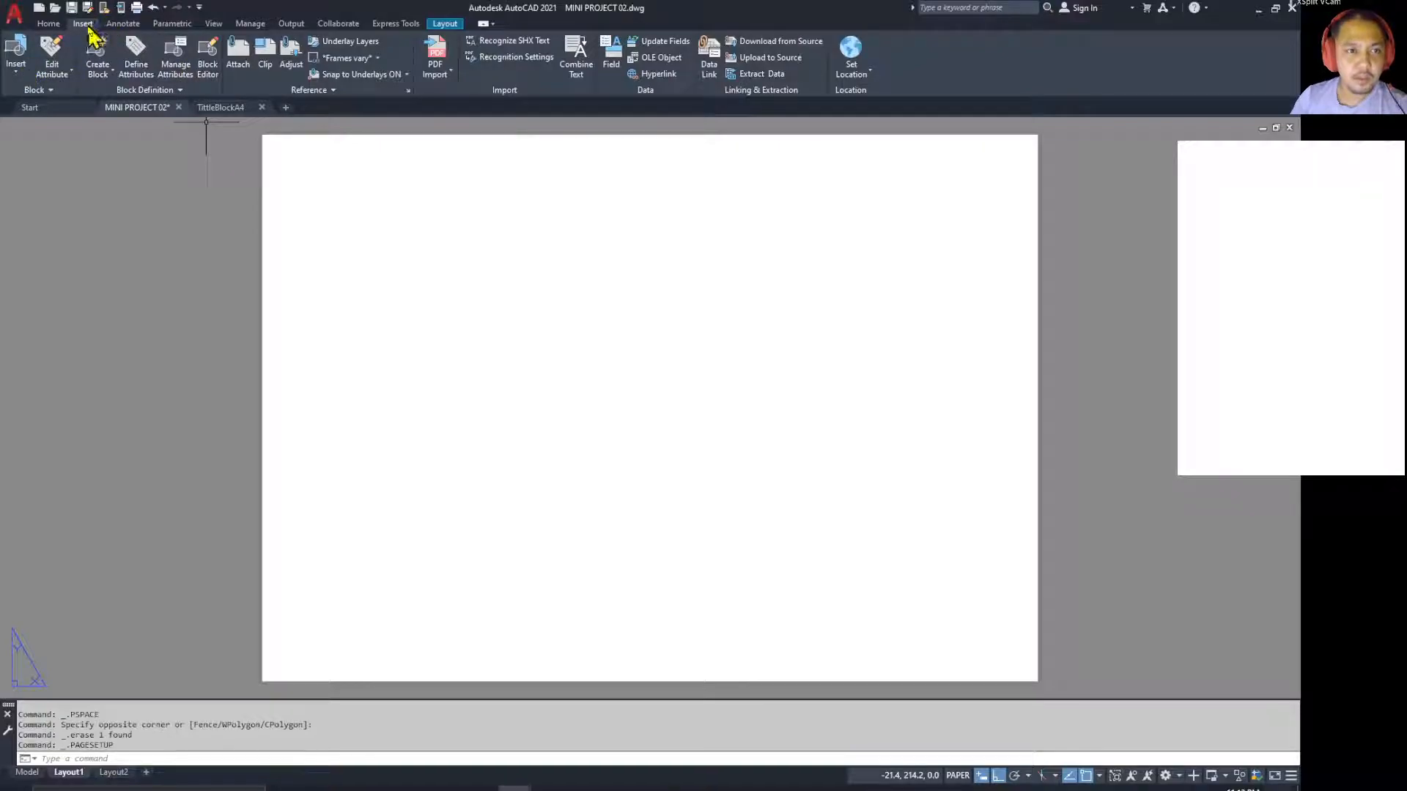
Step: Open the block libraries and load TittleBlockA4 from the TITTLE BLOCK folder as the block library
{"action": "left_click", "coordinate": [15, 75]}
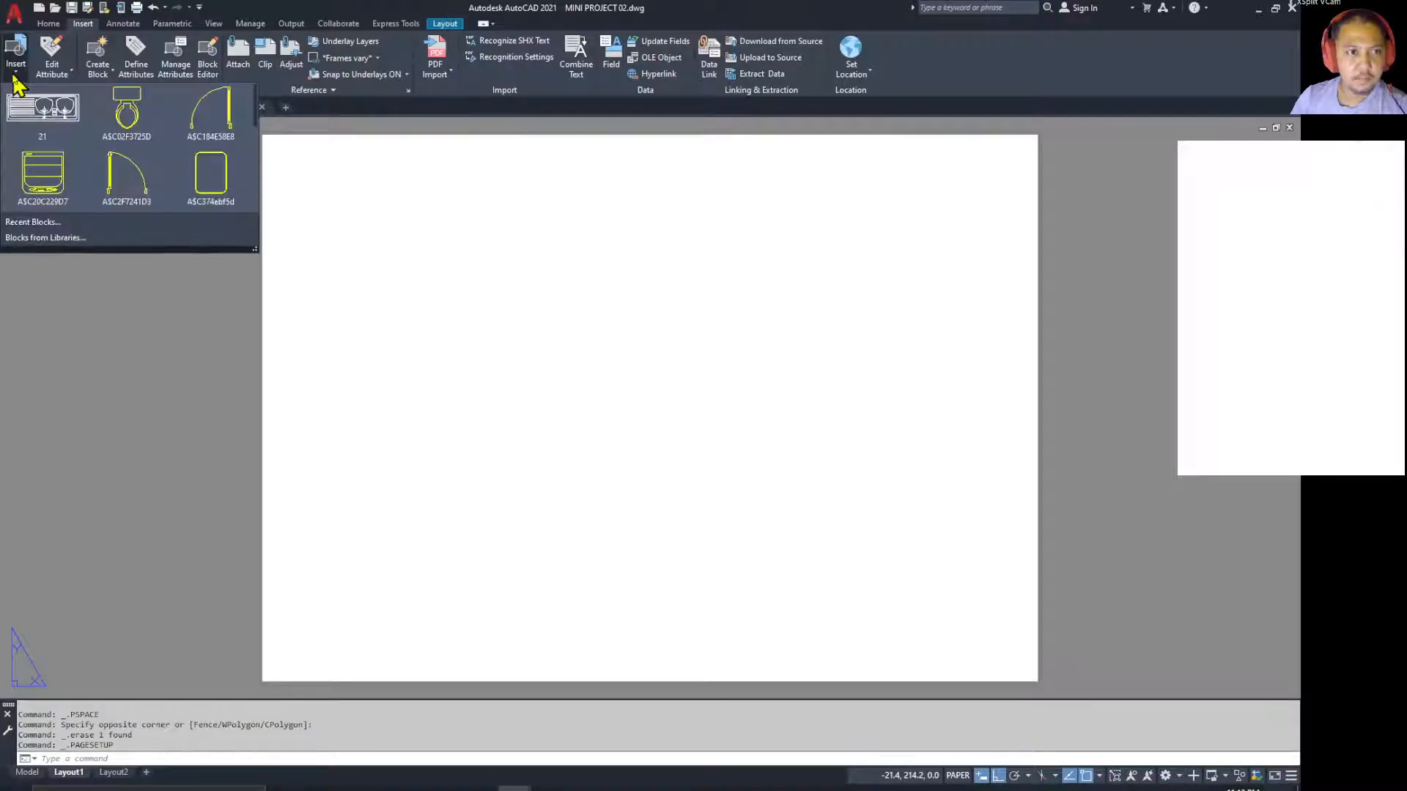
{"action": "key", "text": "ctrl"}
{"action": "left_click", "coordinate": [55, 236]}
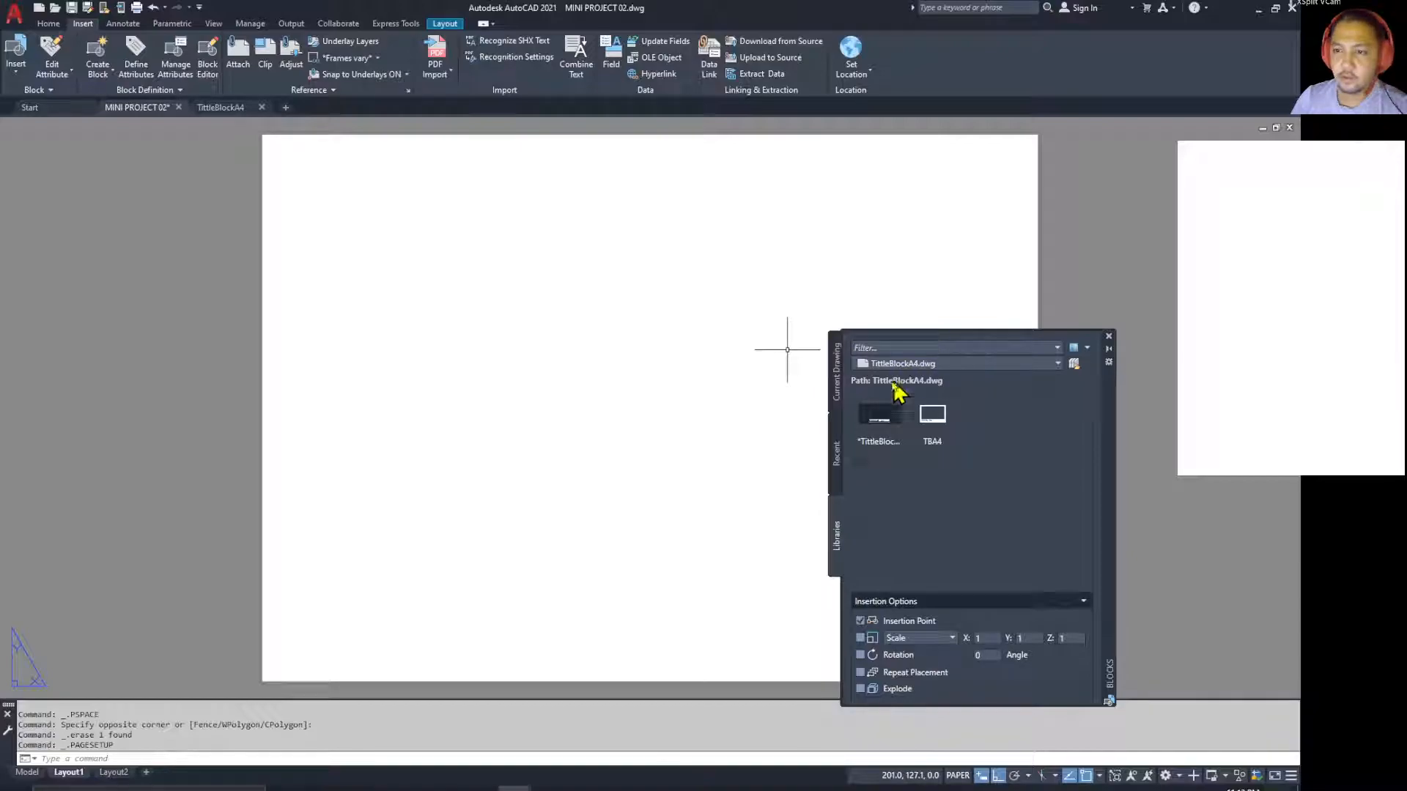
{"action": "left_click_drag", "start_coordinate": [1111, 468], "coordinate": [1090, 456]}
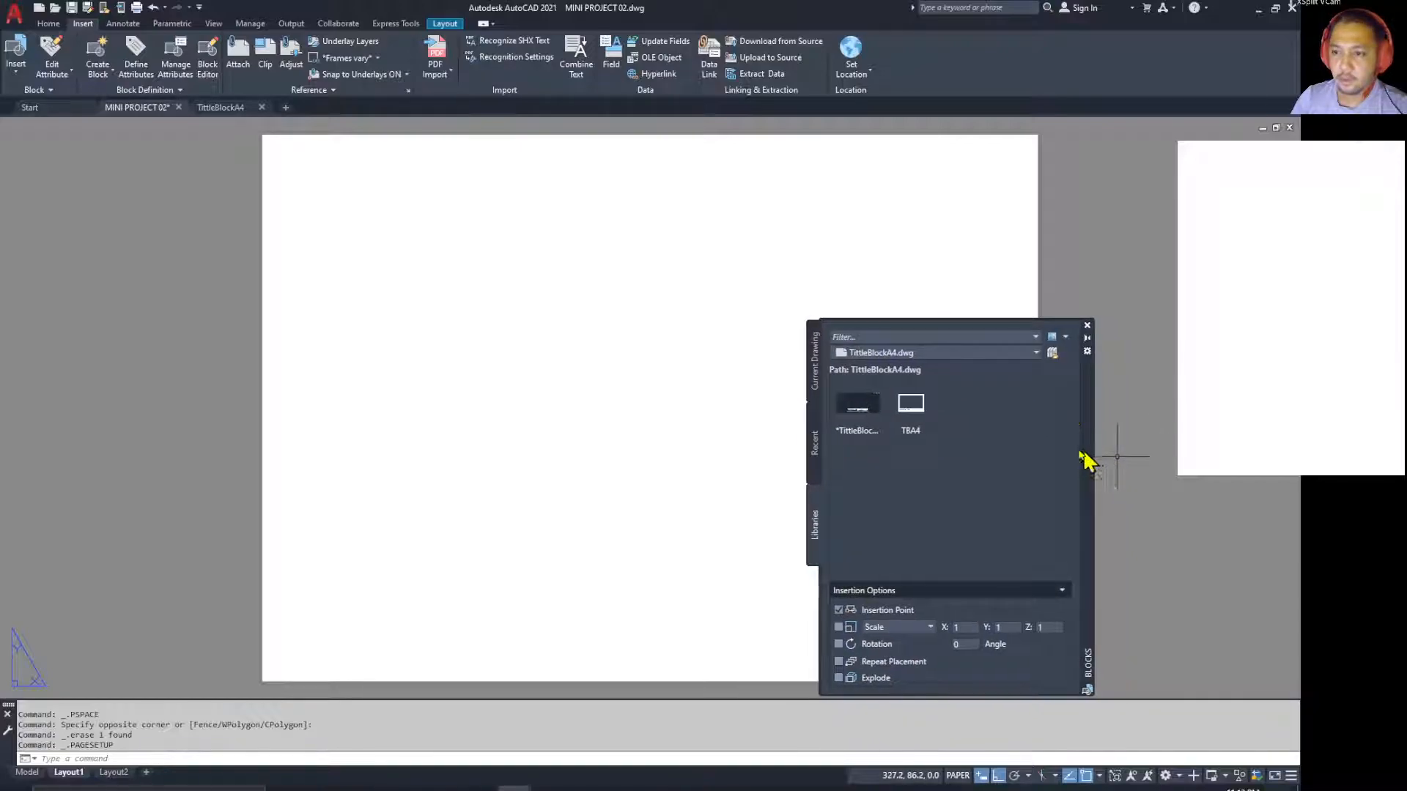
{"action": "left_click", "coordinate": [1052, 353]}
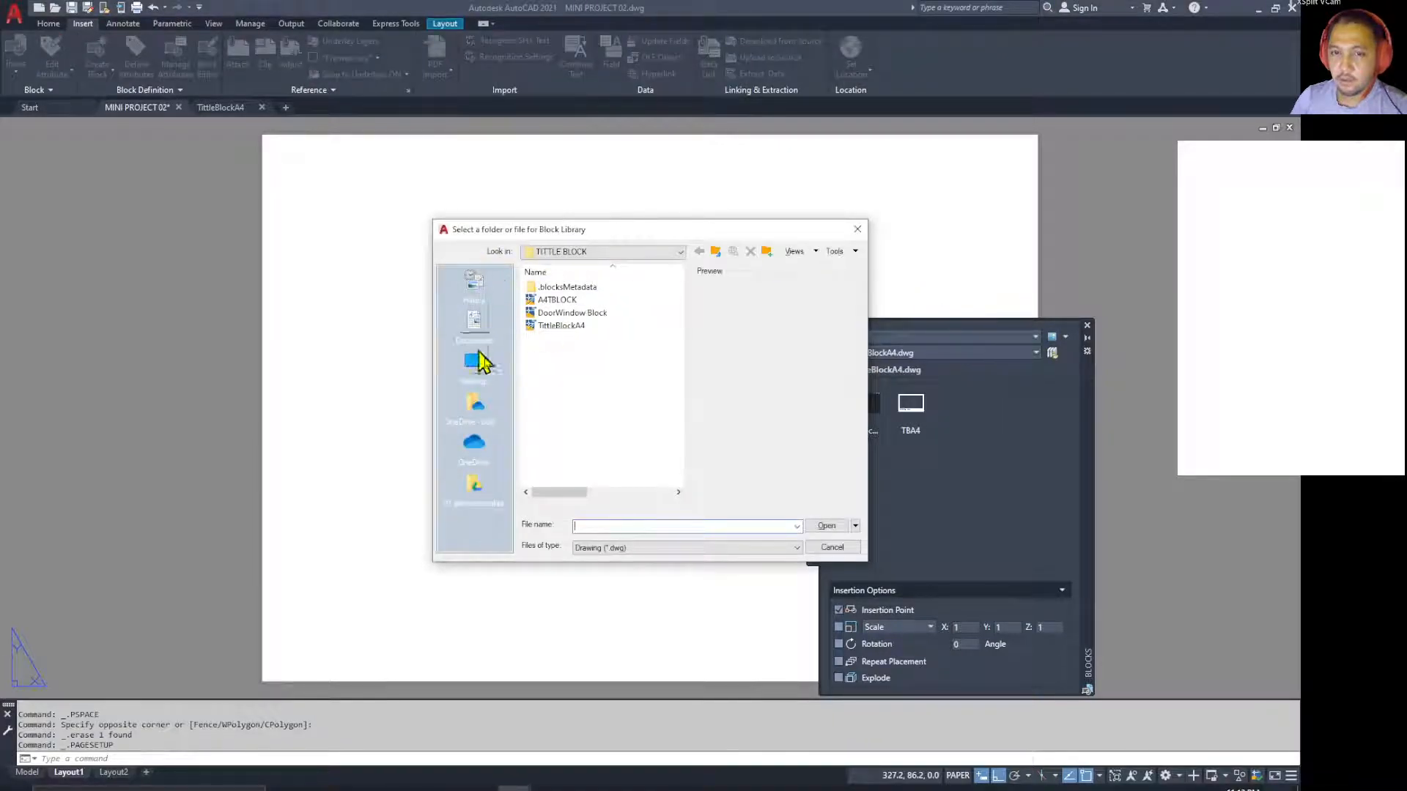
{"action": "left_click", "coordinate": [565, 330]}
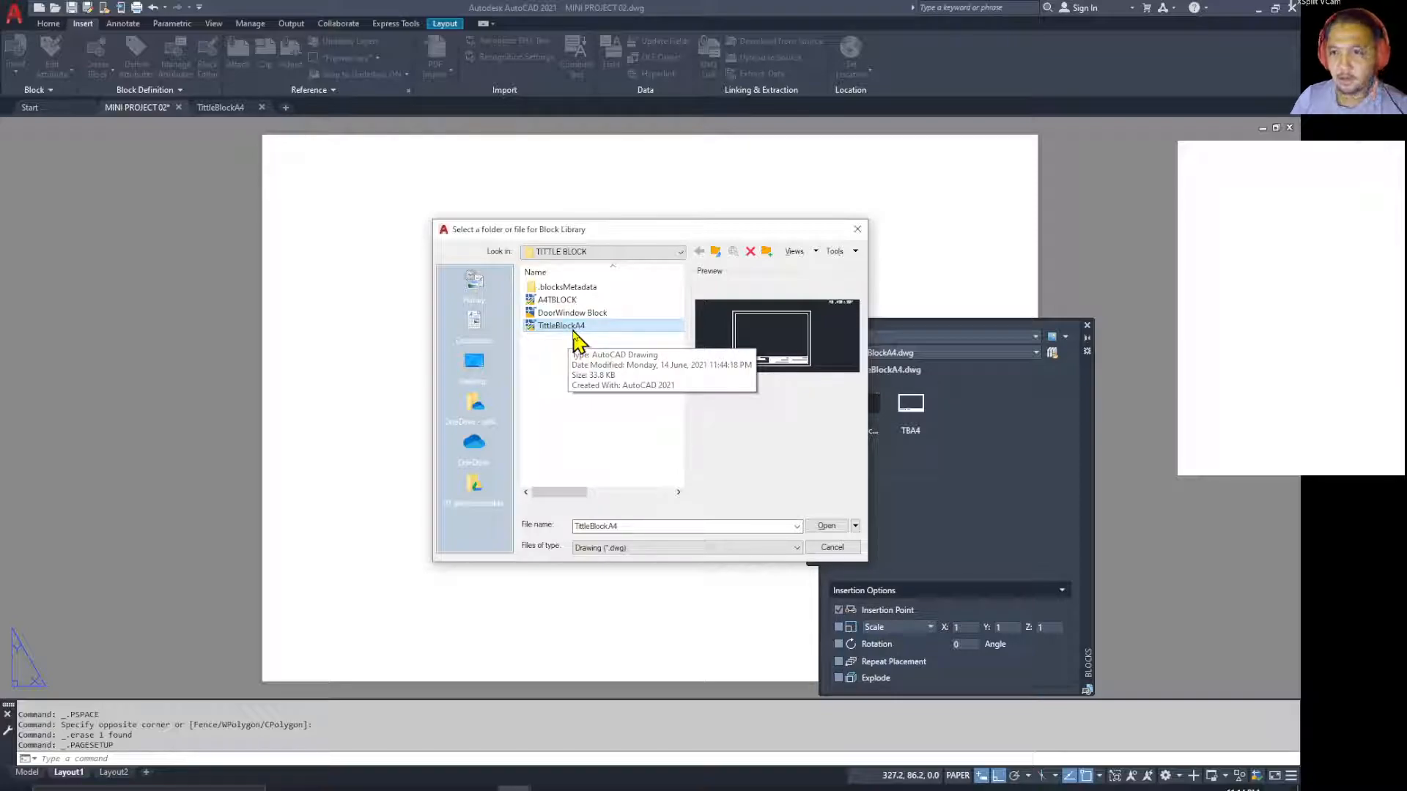
{"action": "double_click", "coordinate": [585, 331]}
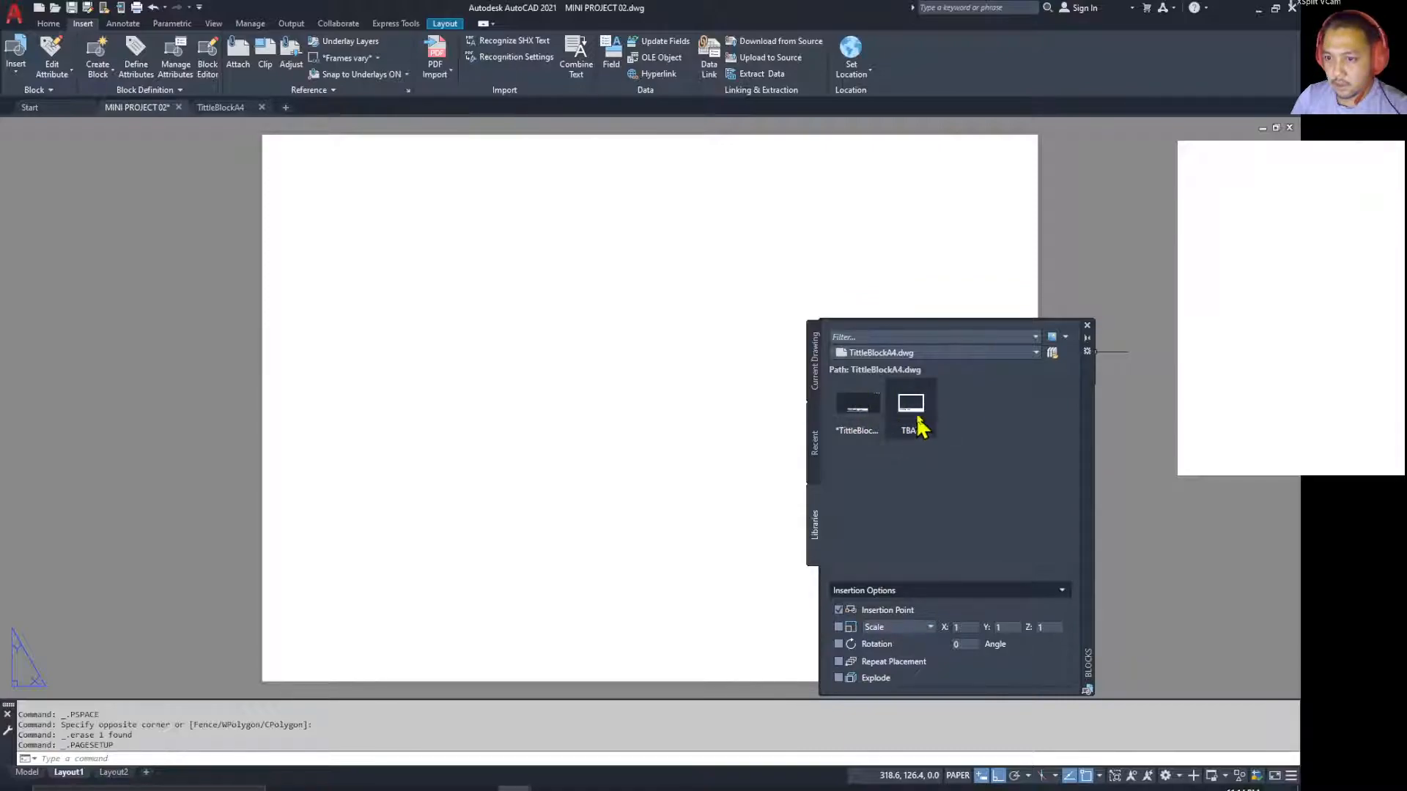
Step: Insert the TBA4 title block on the Layout1 sheet at insertion point 0,0
{"action": "mouse_move", "coordinate": [917, 412]}
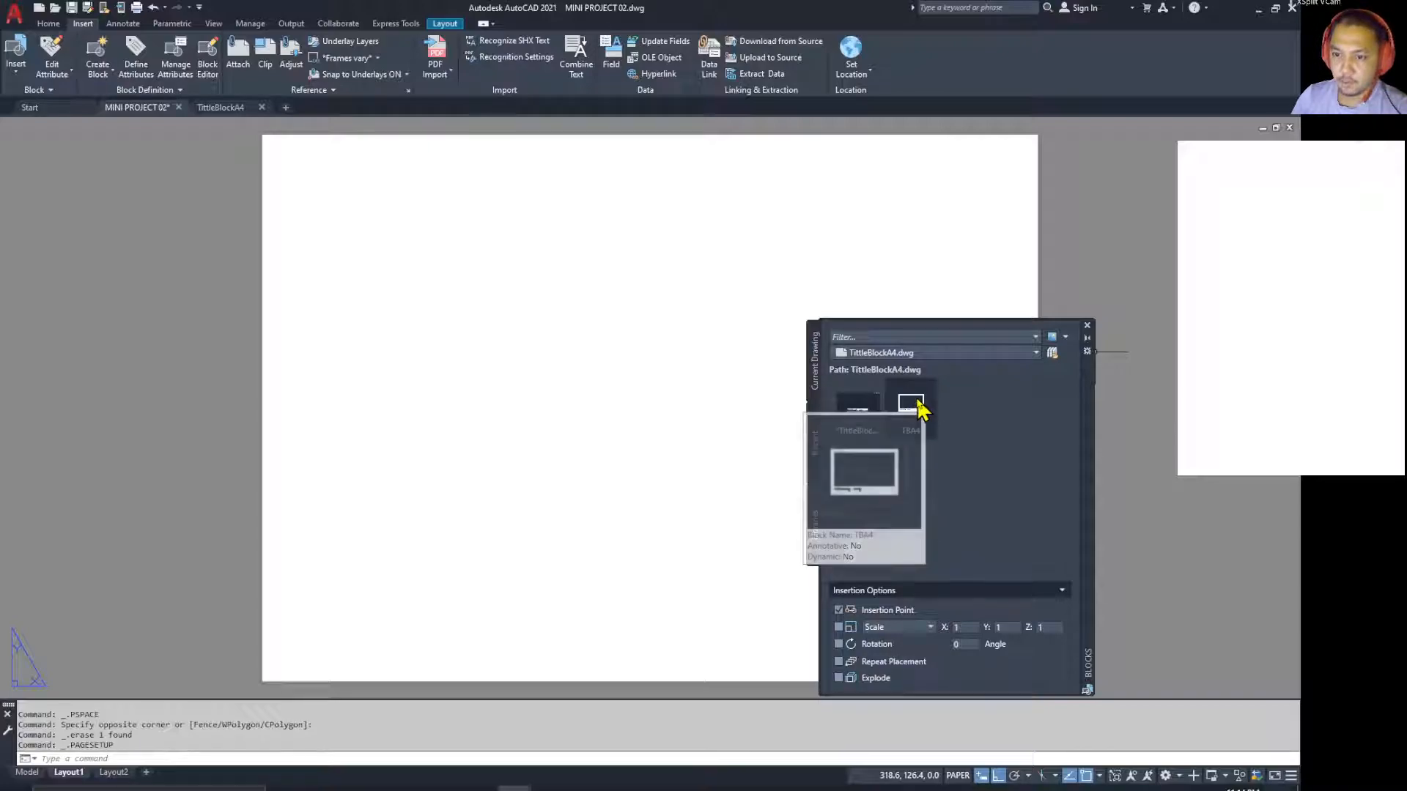
{"action": "left_click", "coordinate": [916, 409]}
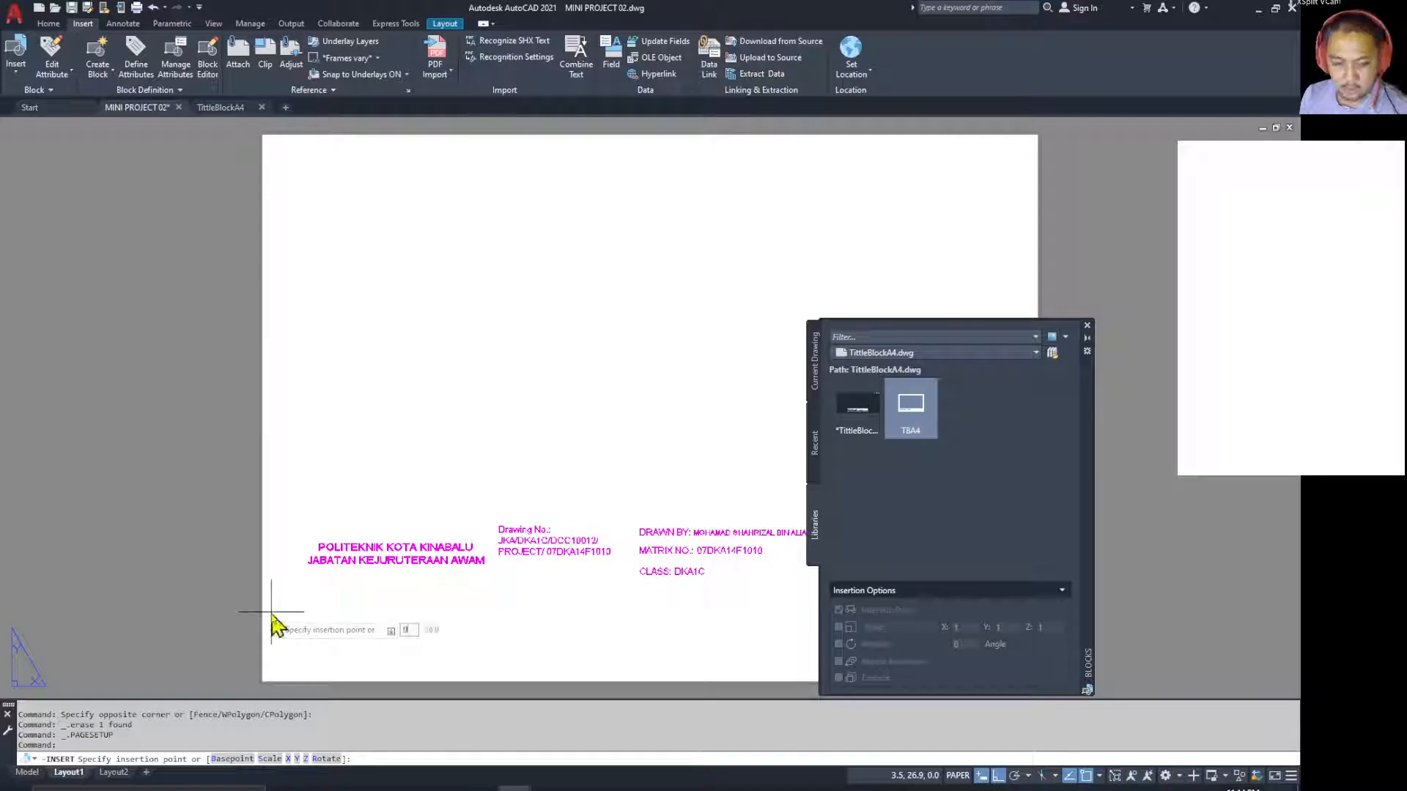
{"action": "key", "text": "Tab"}
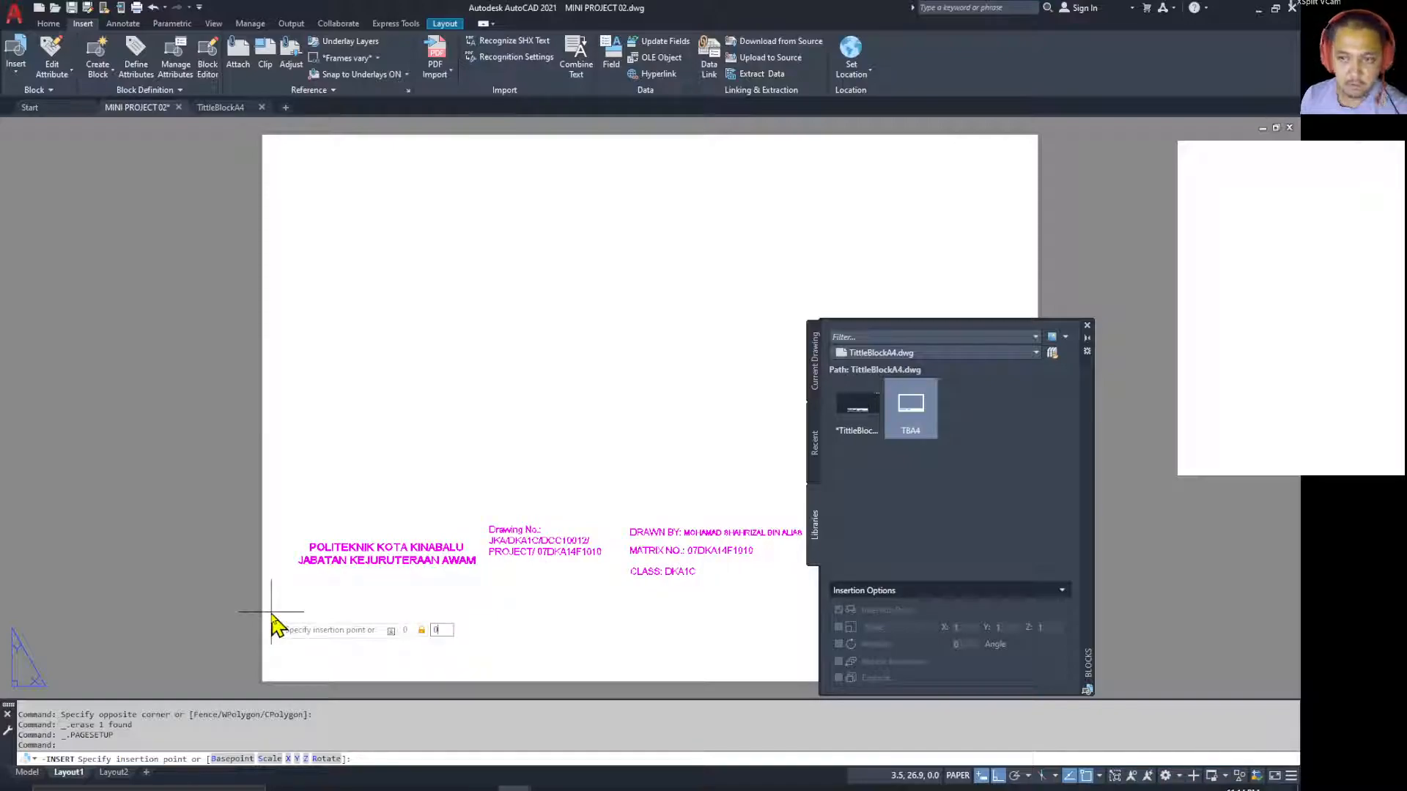
{"action": "key", "text": "Return"}
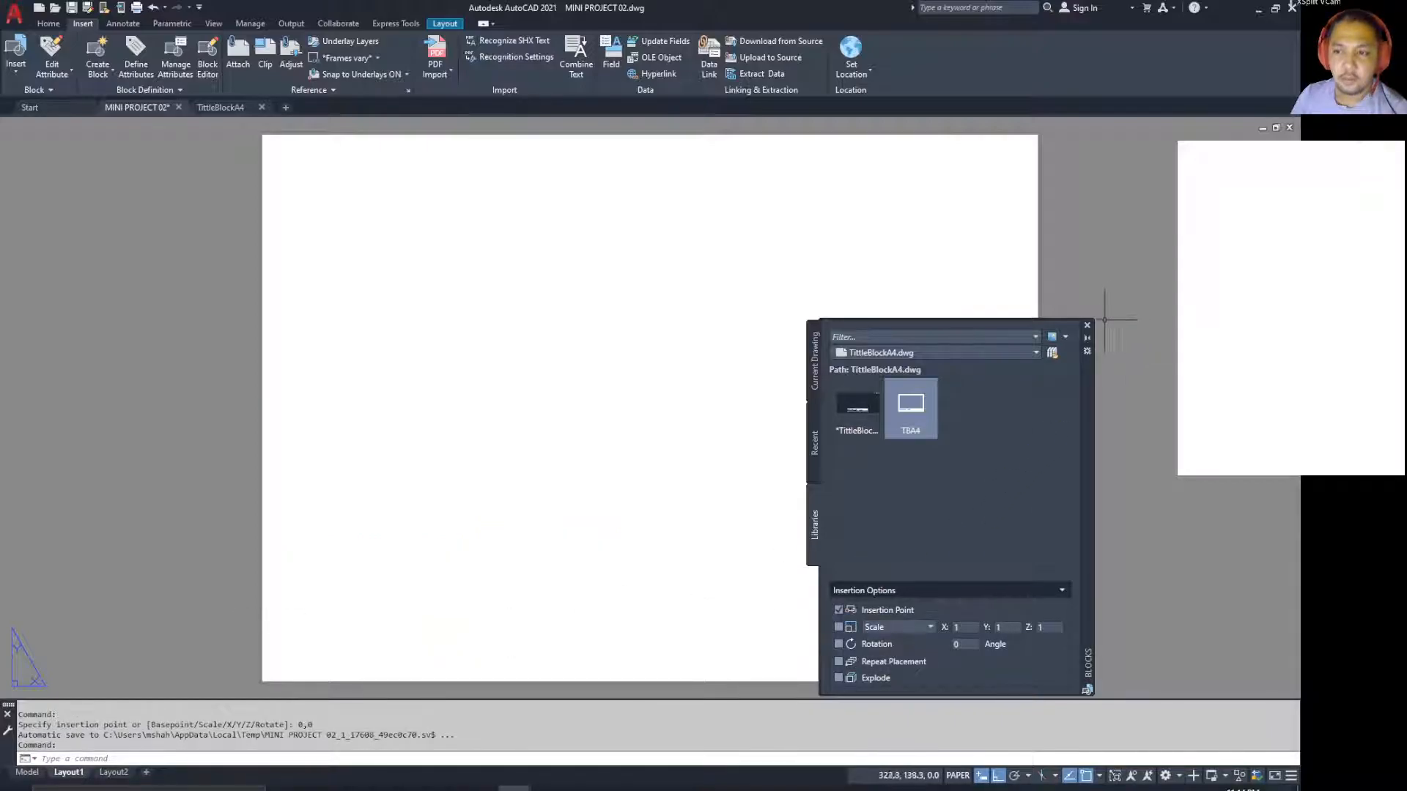
Step: Turn on the 06Dimension layer
{"action": "left_click", "coordinate": [58, 26]}
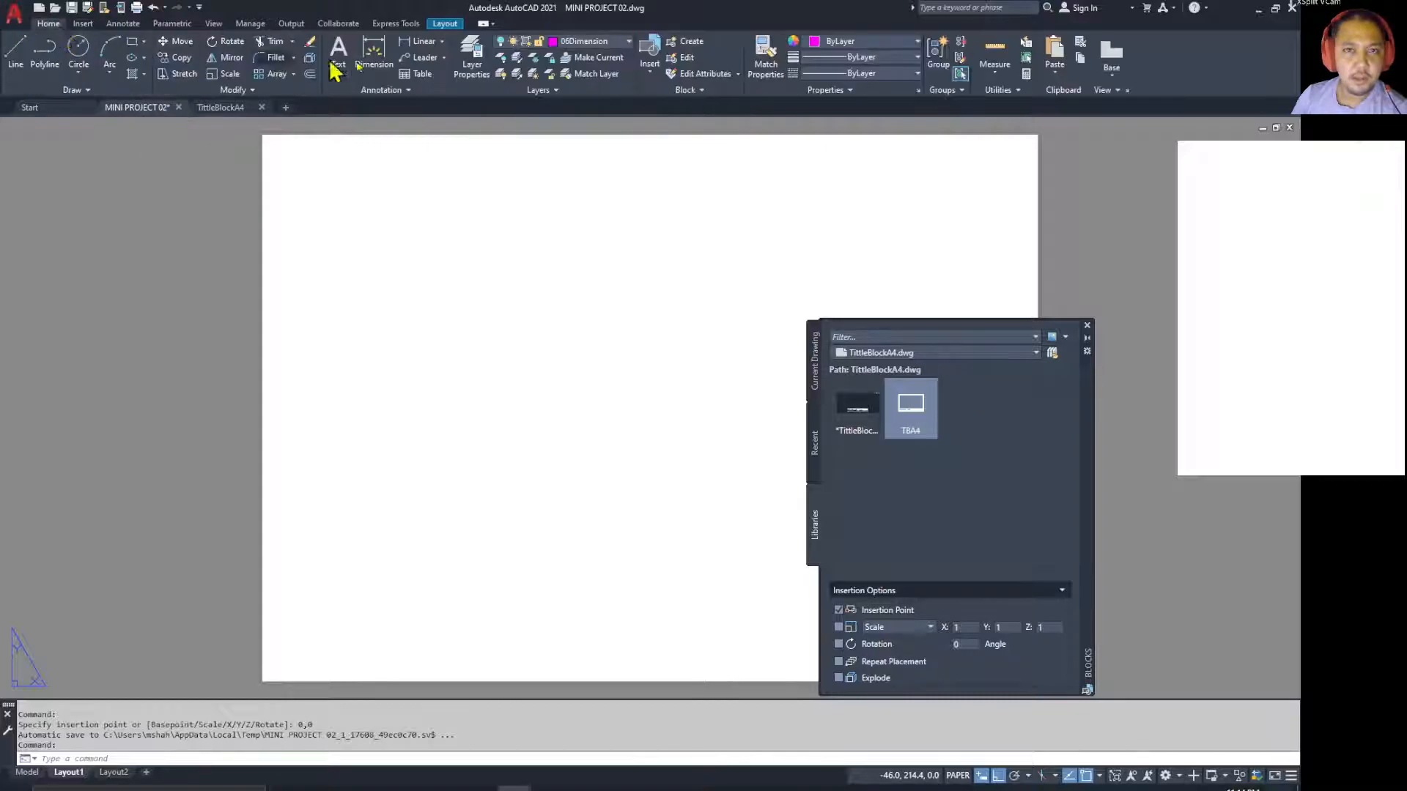
{"action": "left_click", "coordinate": [619, 41]}
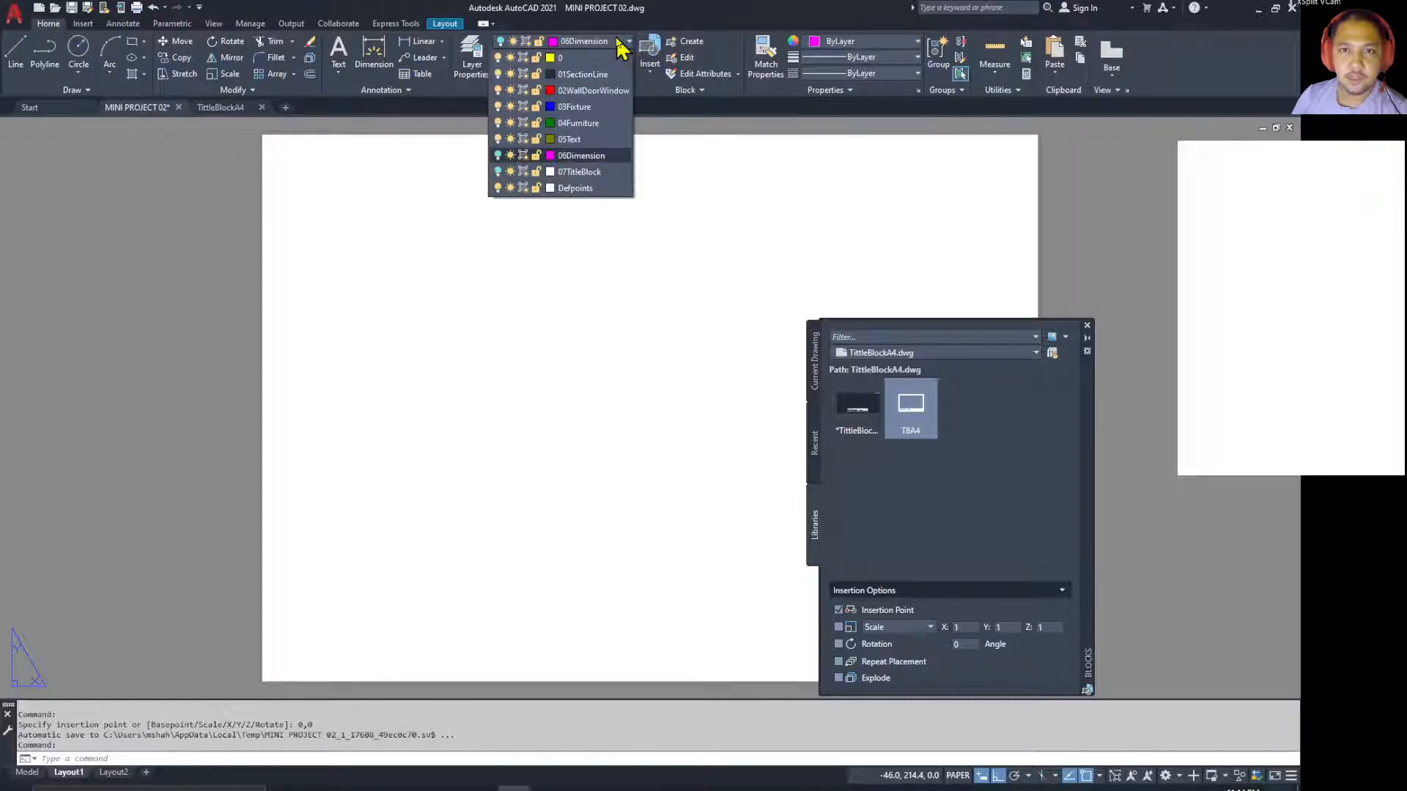
{"action": "left_click", "coordinate": [498, 156]}
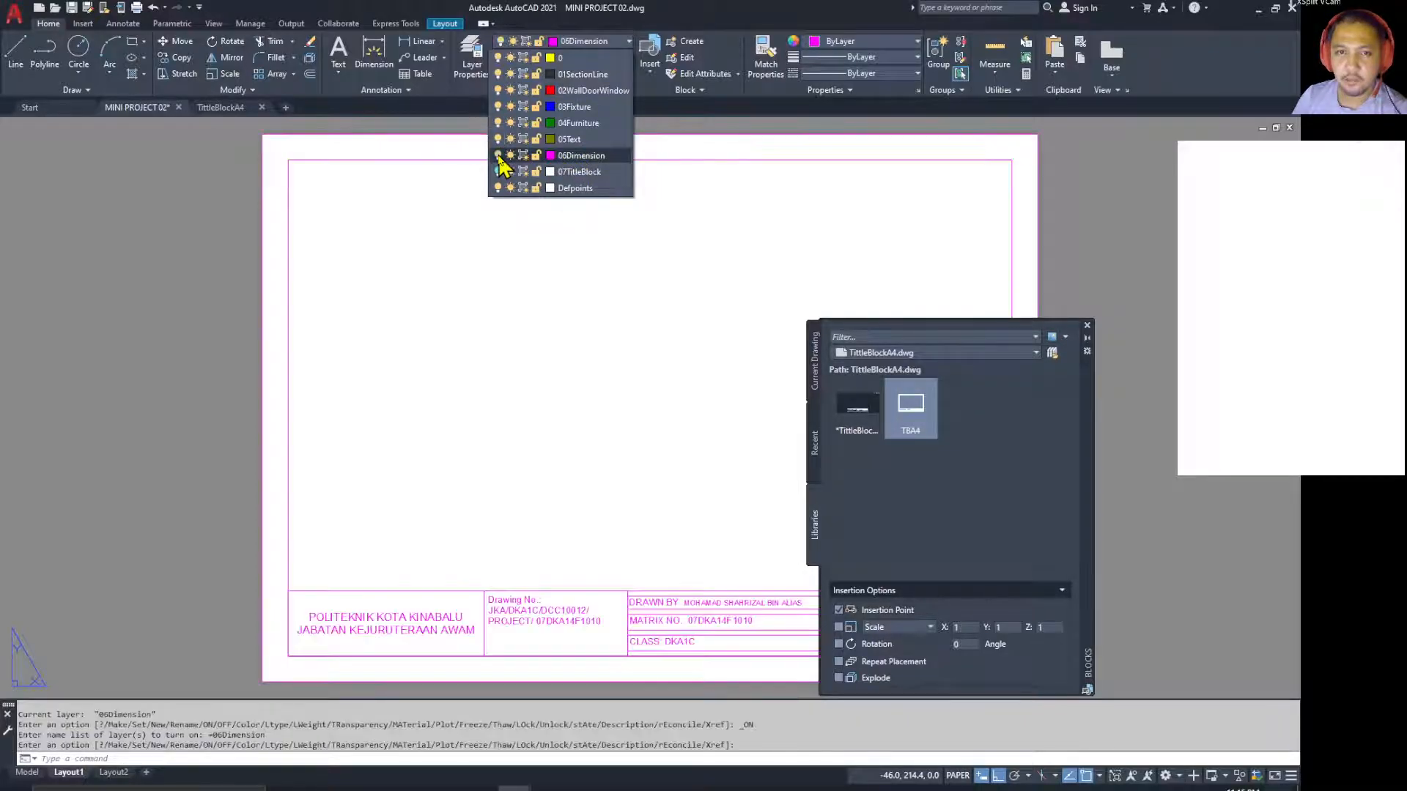
{"action": "left_click", "coordinate": [614, 556]}
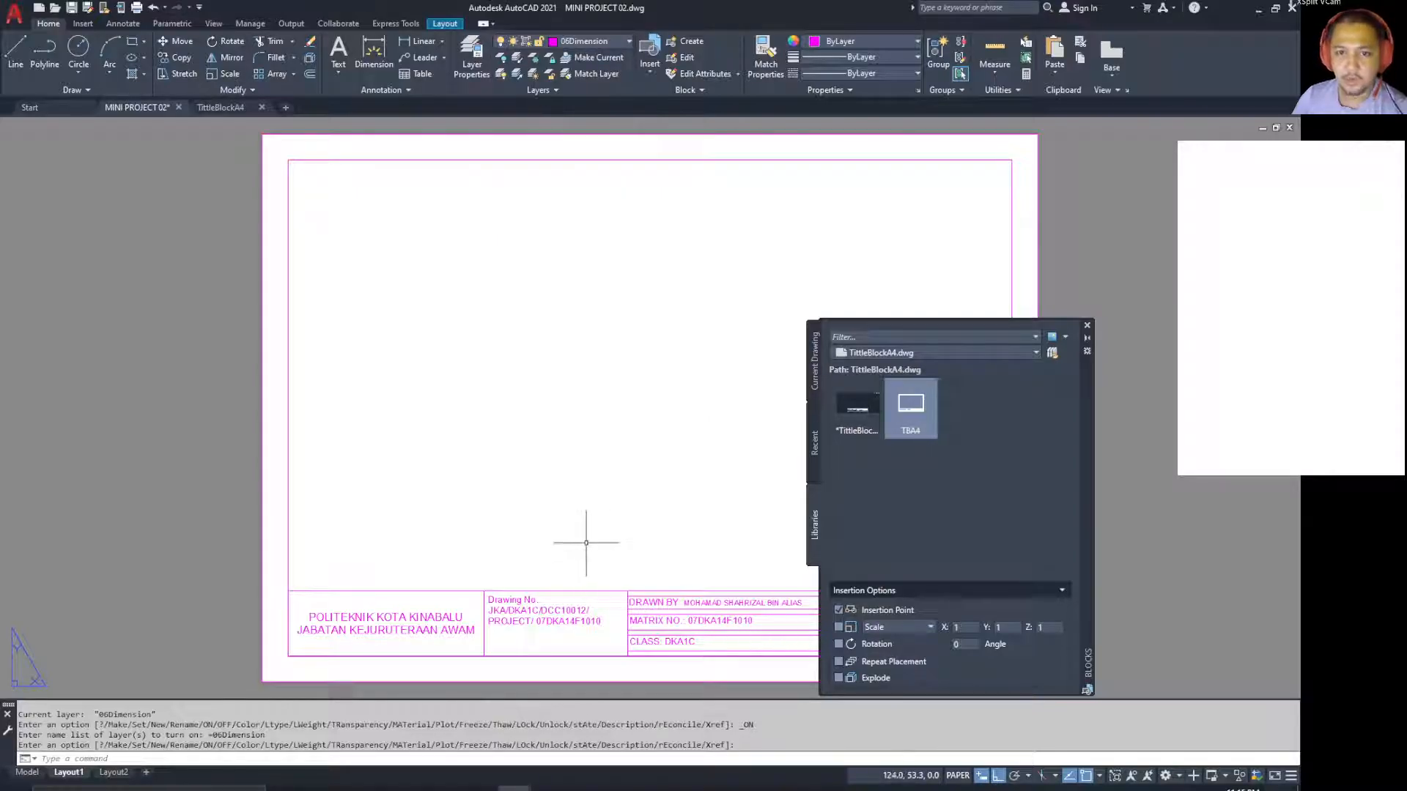
Step: Move the inserted TBA4 title block to the 07TitleBlock layer and deselect it
{"action": "left_click", "coordinate": [524, 591]}
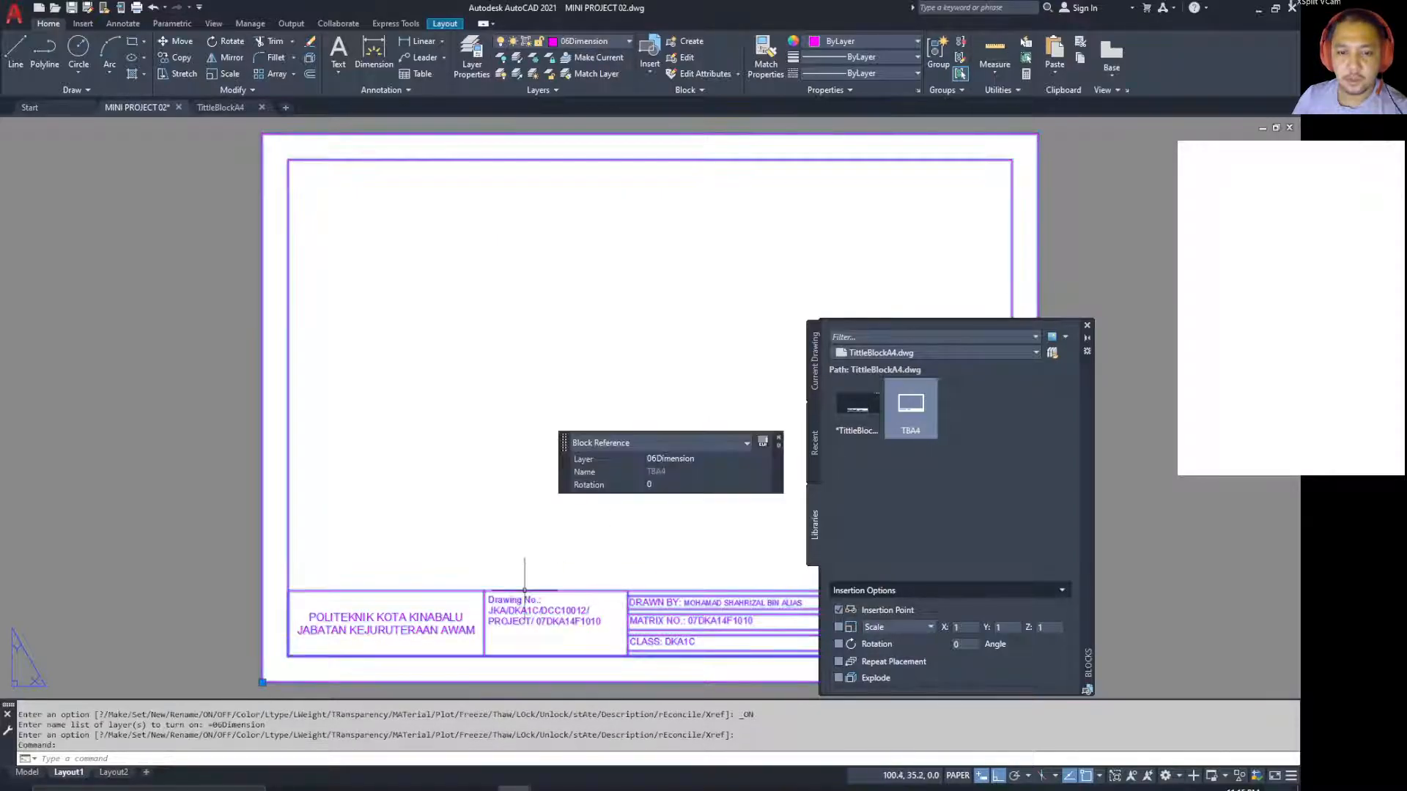
{"action": "left_click", "coordinate": [626, 44]}
{"action": "left_click", "coordinate": [606, 174]}
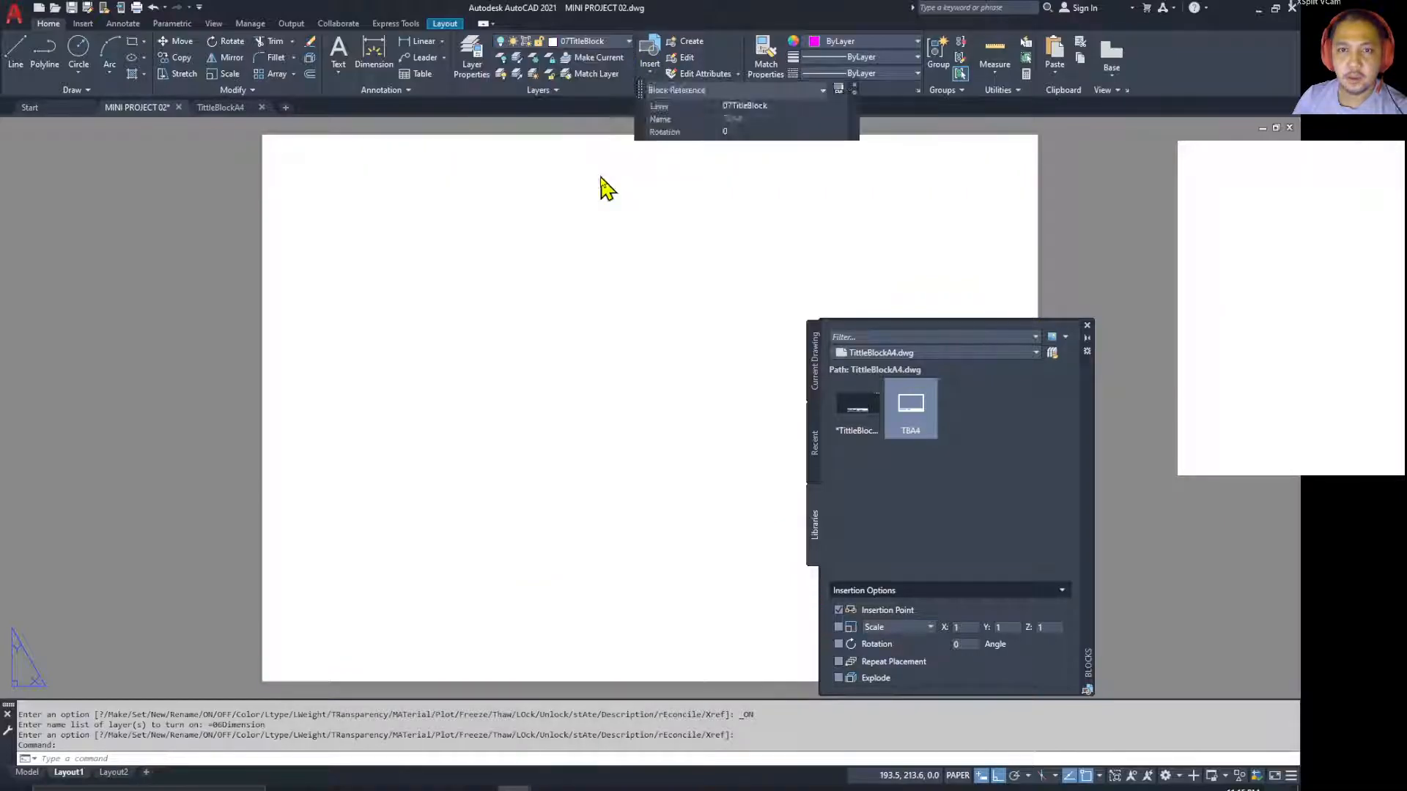
{"action": "left_click", "coordinate": [730, 413]}
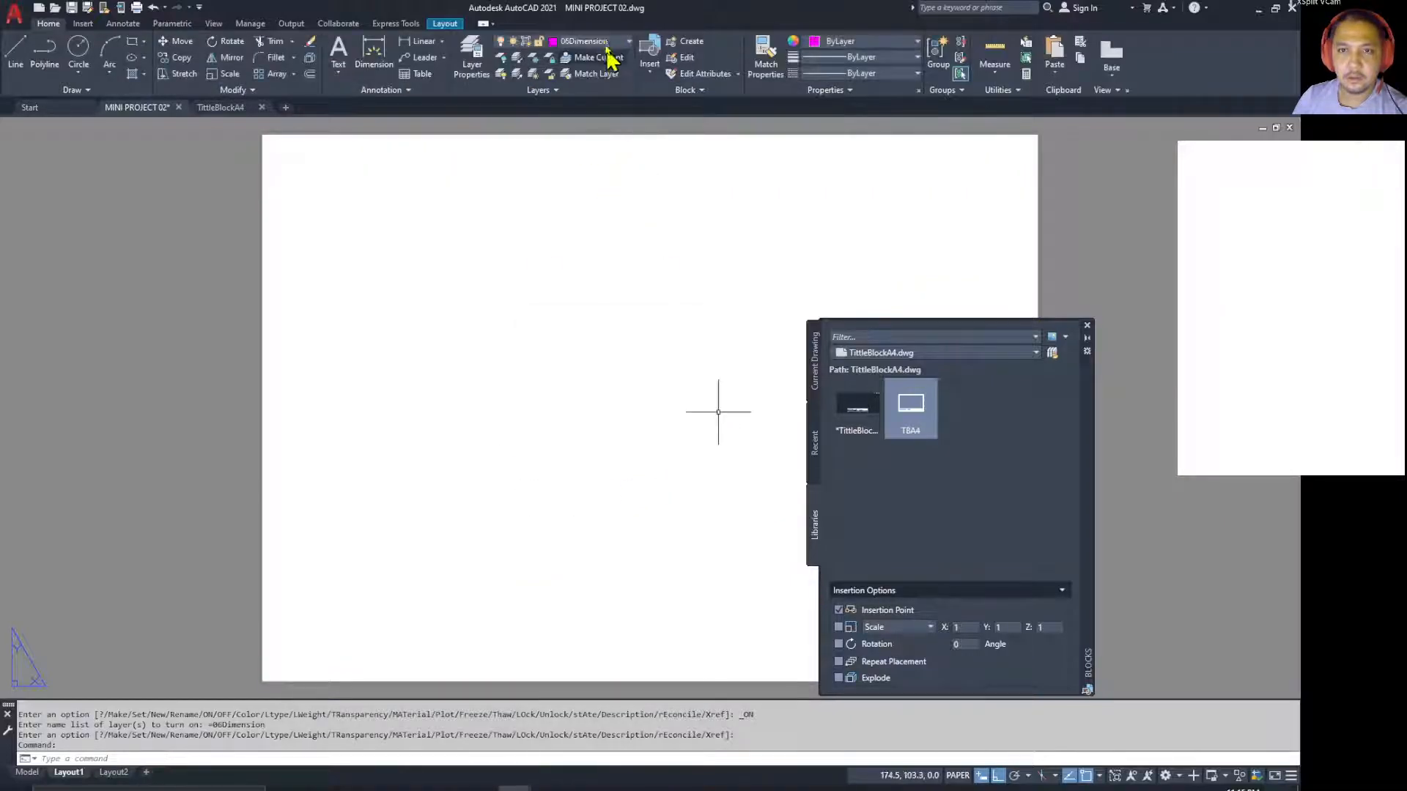
Step: Turn on the 07TitleBlock layer
{"action": "left_click", "coordinate": [626, 42]}
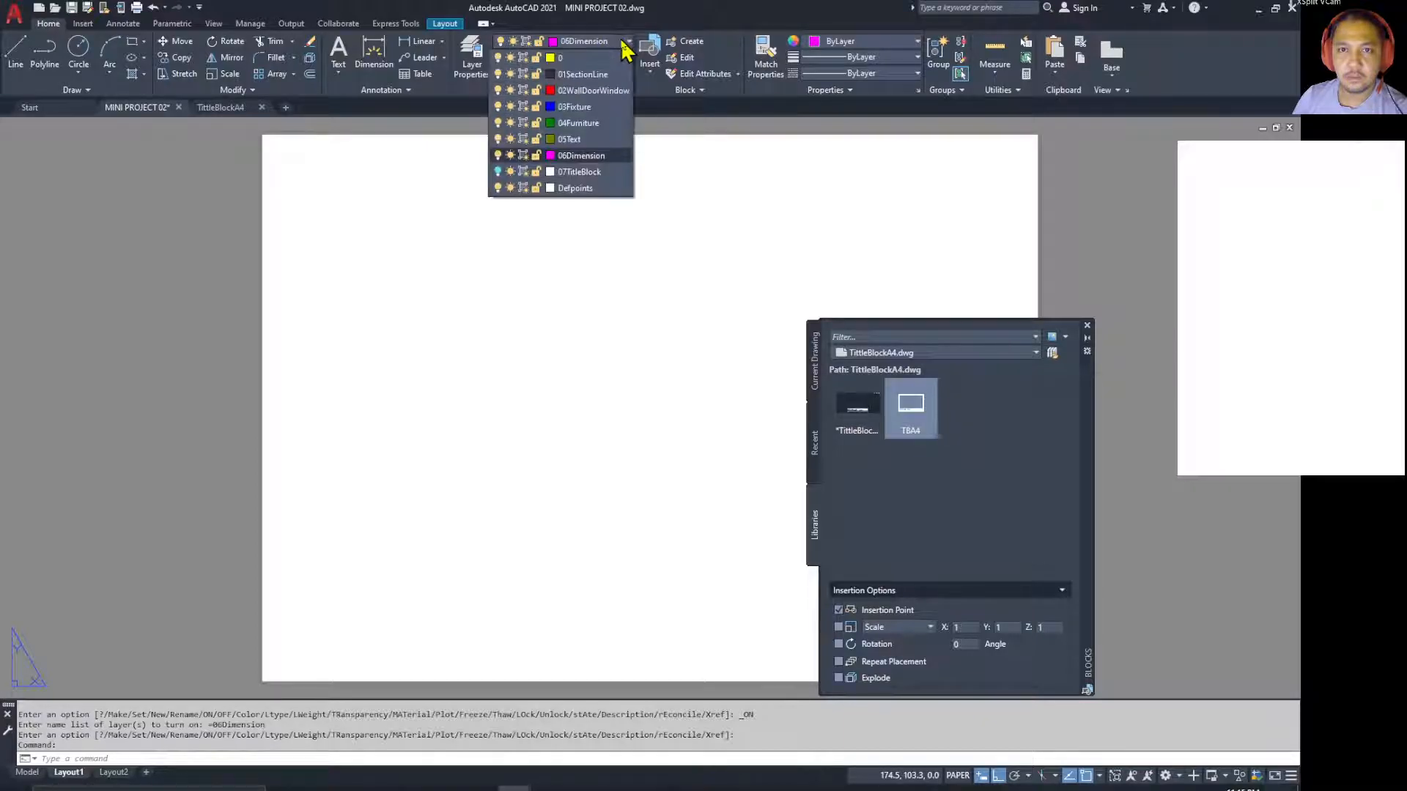
{"action": "left_click", "coordinate": [498, 171]}
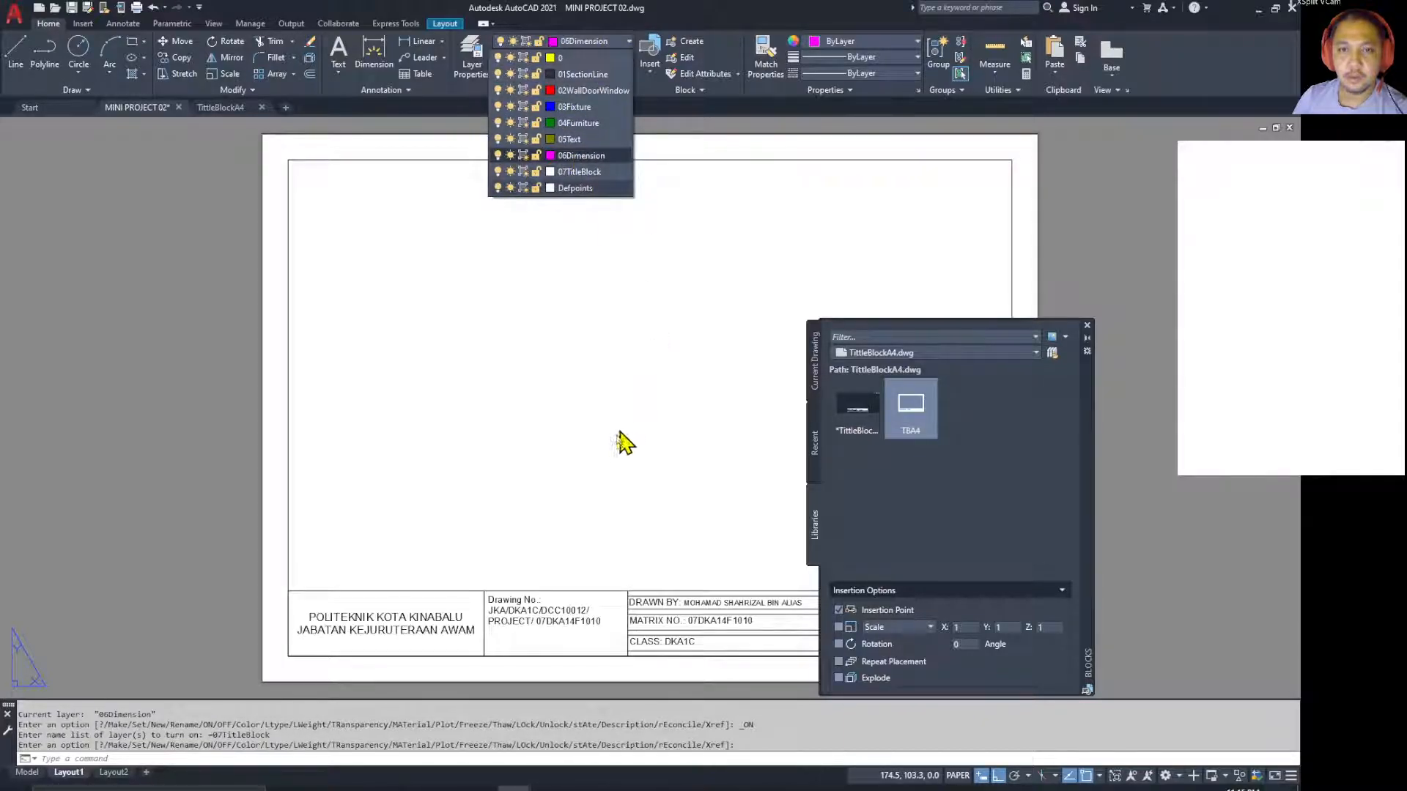
{"action": "left_click", "coordinate": [614, 503]}
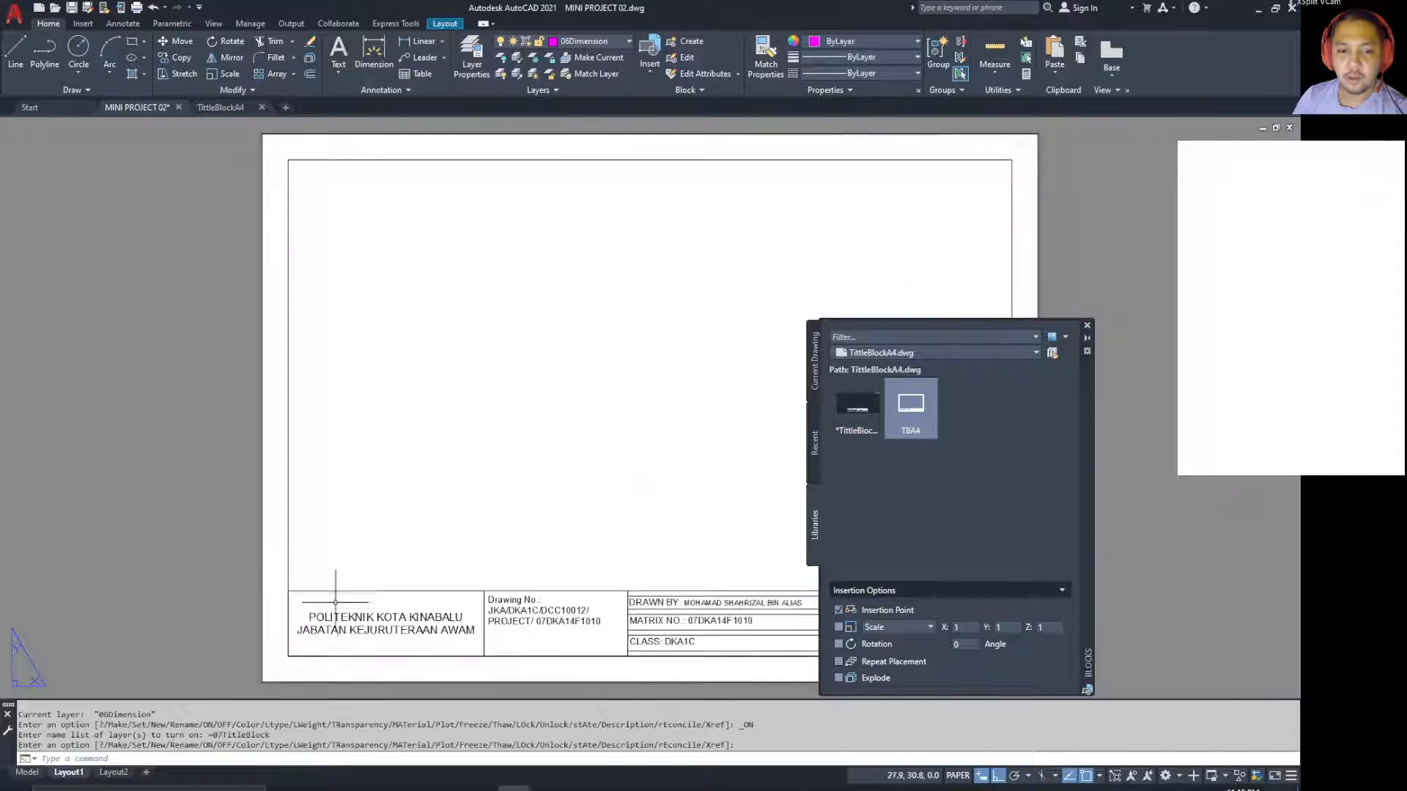
Step: Make layer 0 the current layer and close the Blocks palette
{"action": "left_click", "coordinate": [626, 44]}
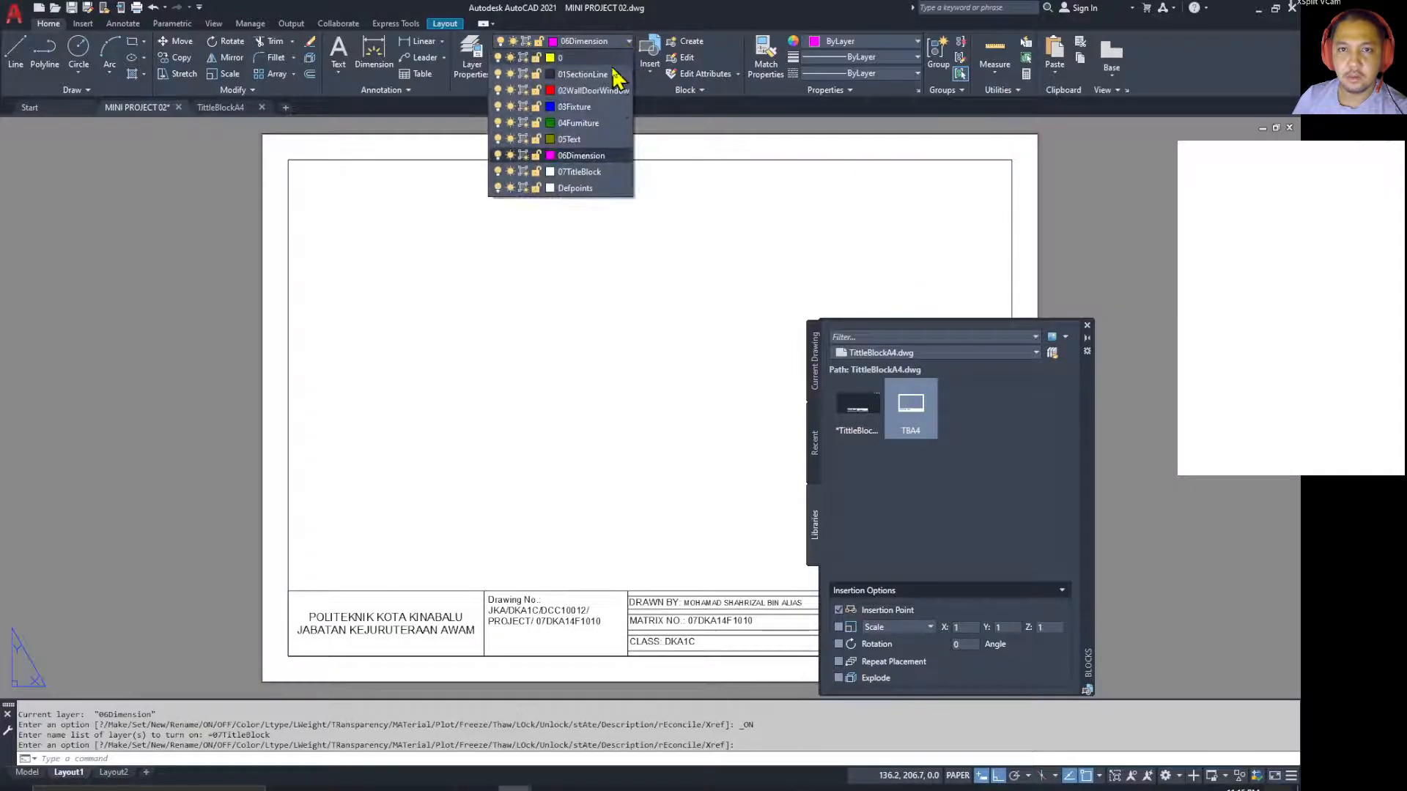
{"action": "left_click", "coordinate": [560, 58]}
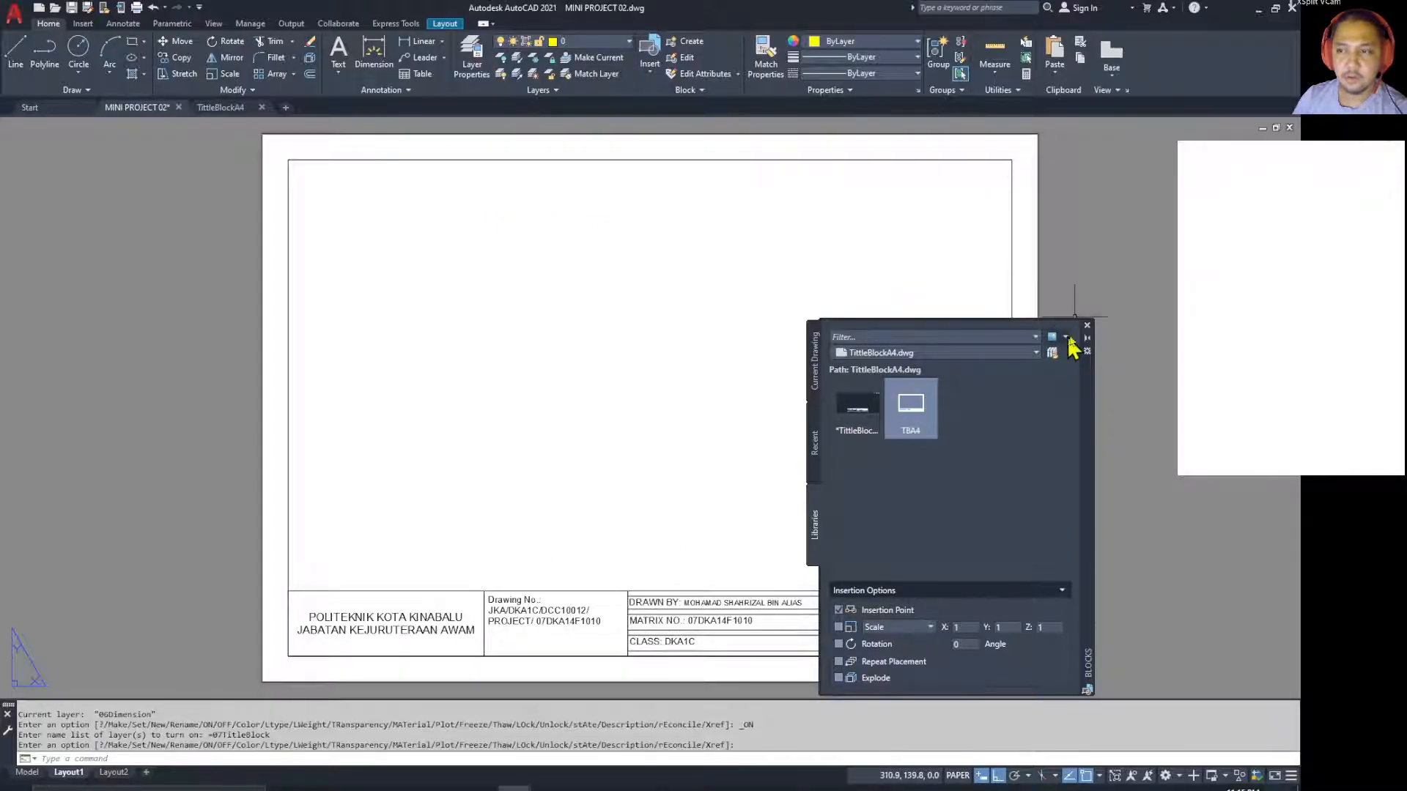
{"action": "left_click", "coordinate": [1088, 326]}
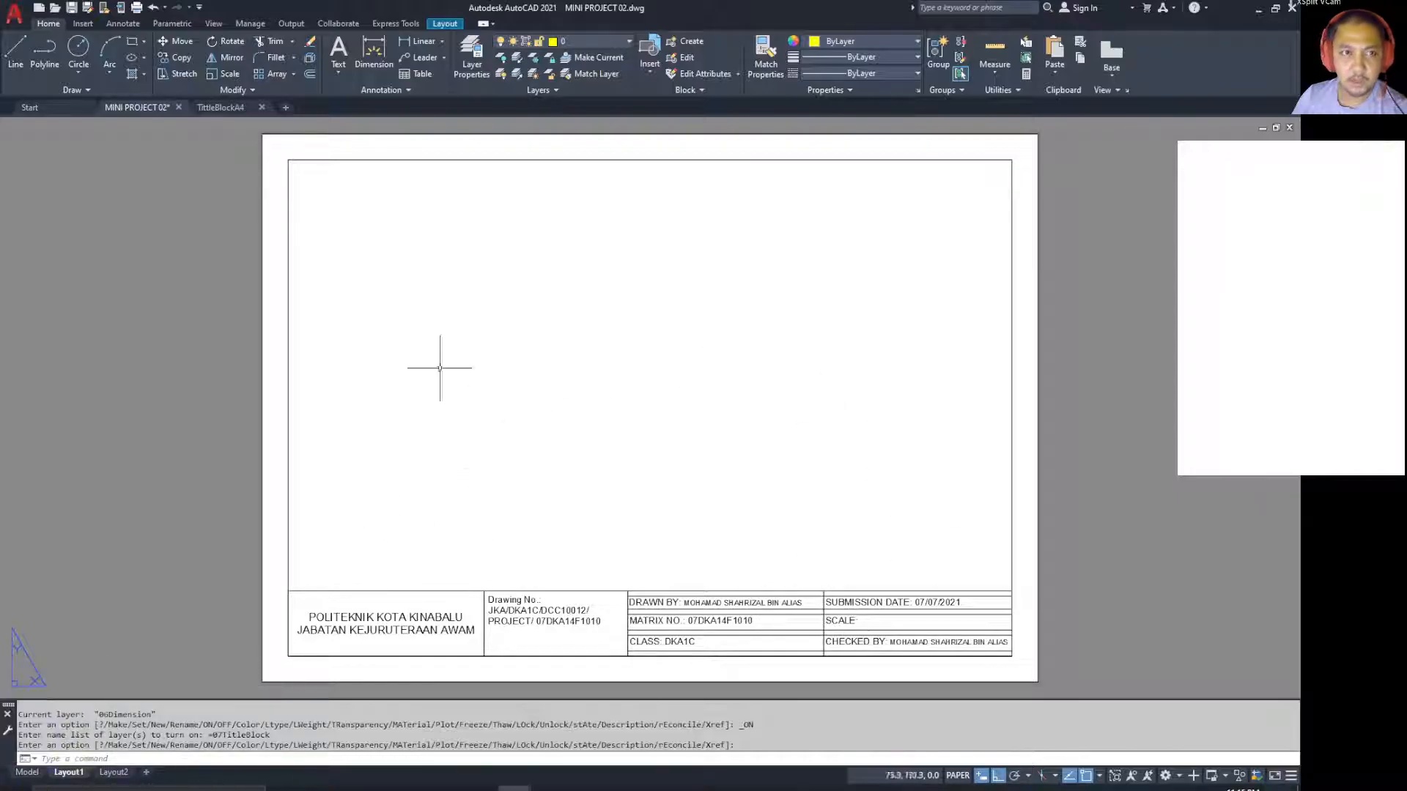
Step: Create a rectangular viewport filling the title block's inner frame, from its upper-left corner to the right edge above the text rows
{"action": "left_click", "coordinate": [454, 25]}
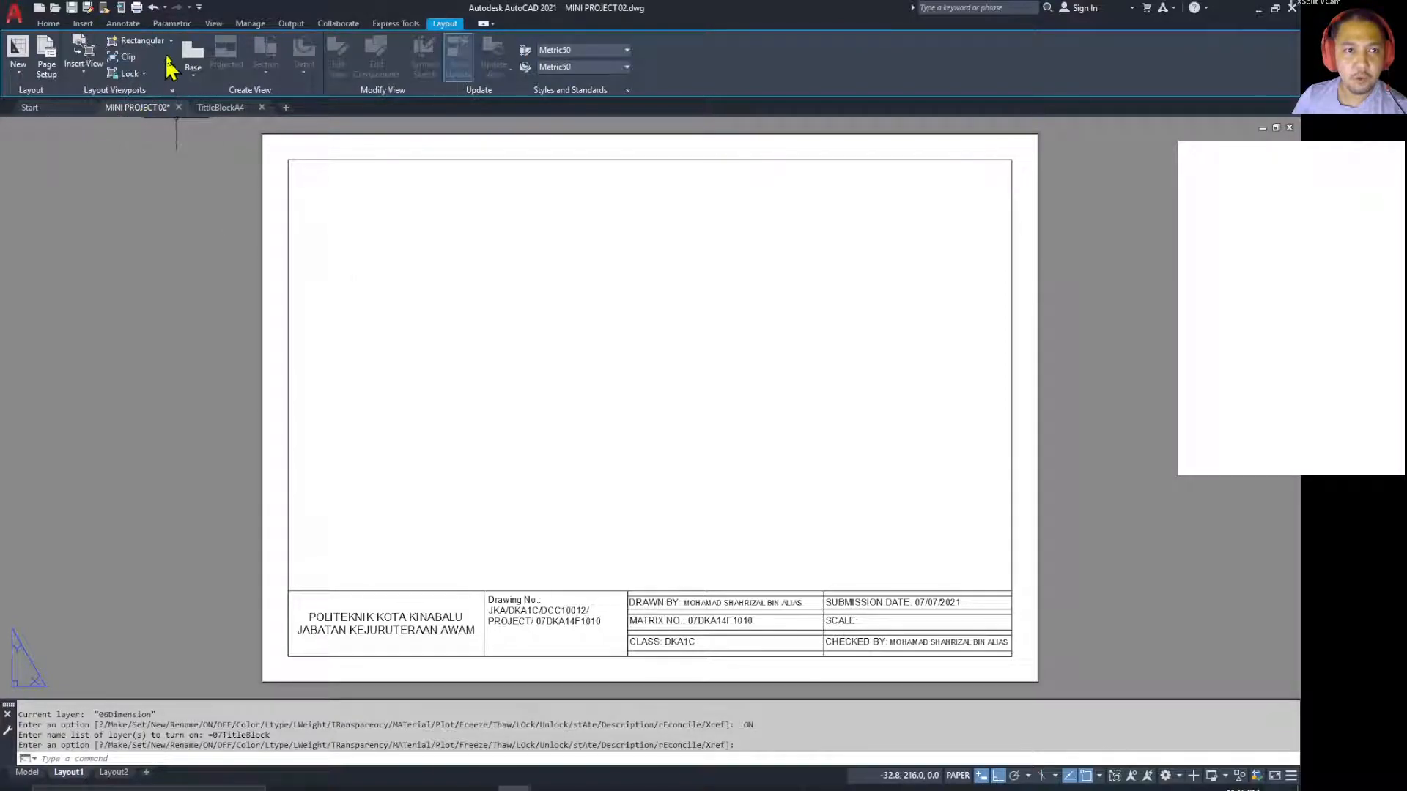
{"action": "left_click", "coordinate": [171, 42]}
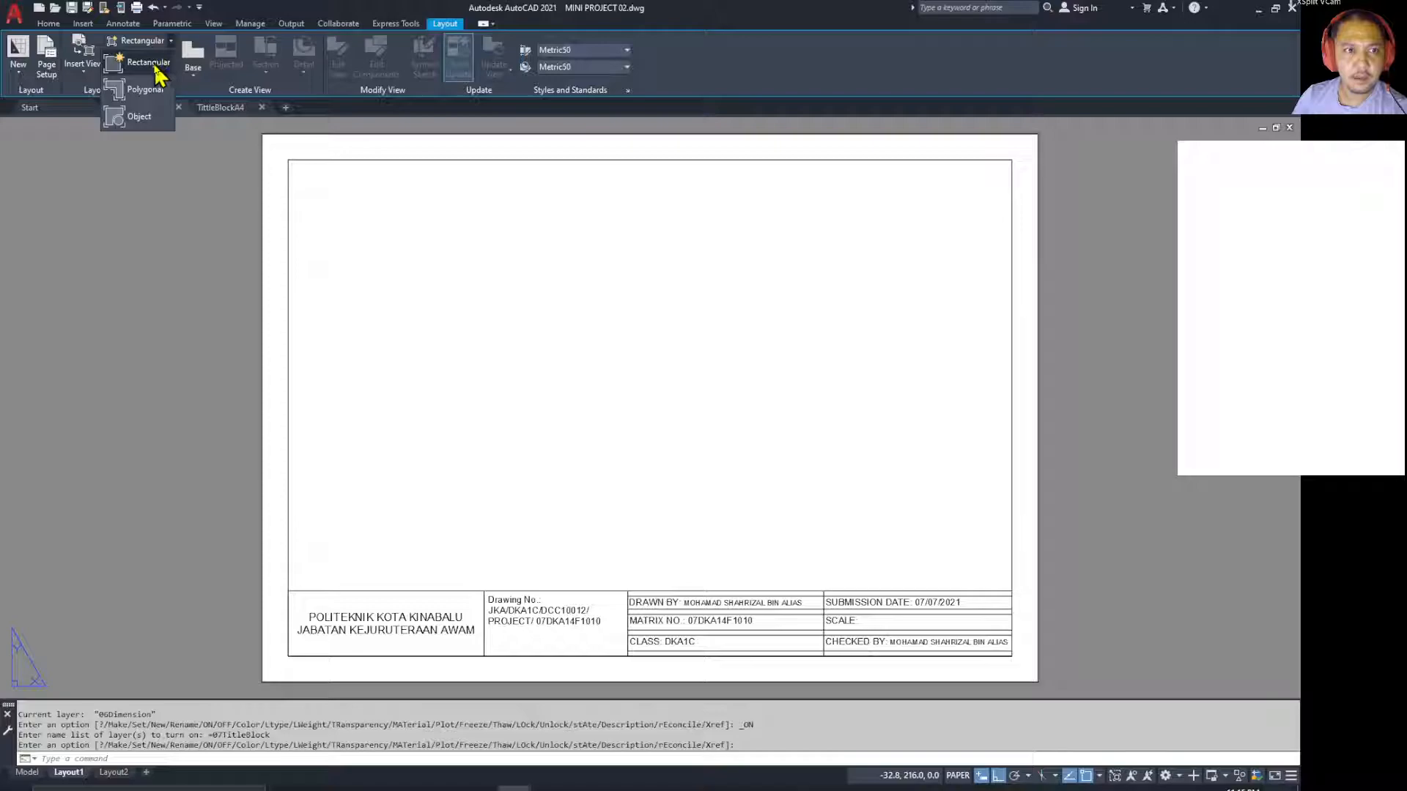
{"action": "left_click", "coordinate": [148, 63]}
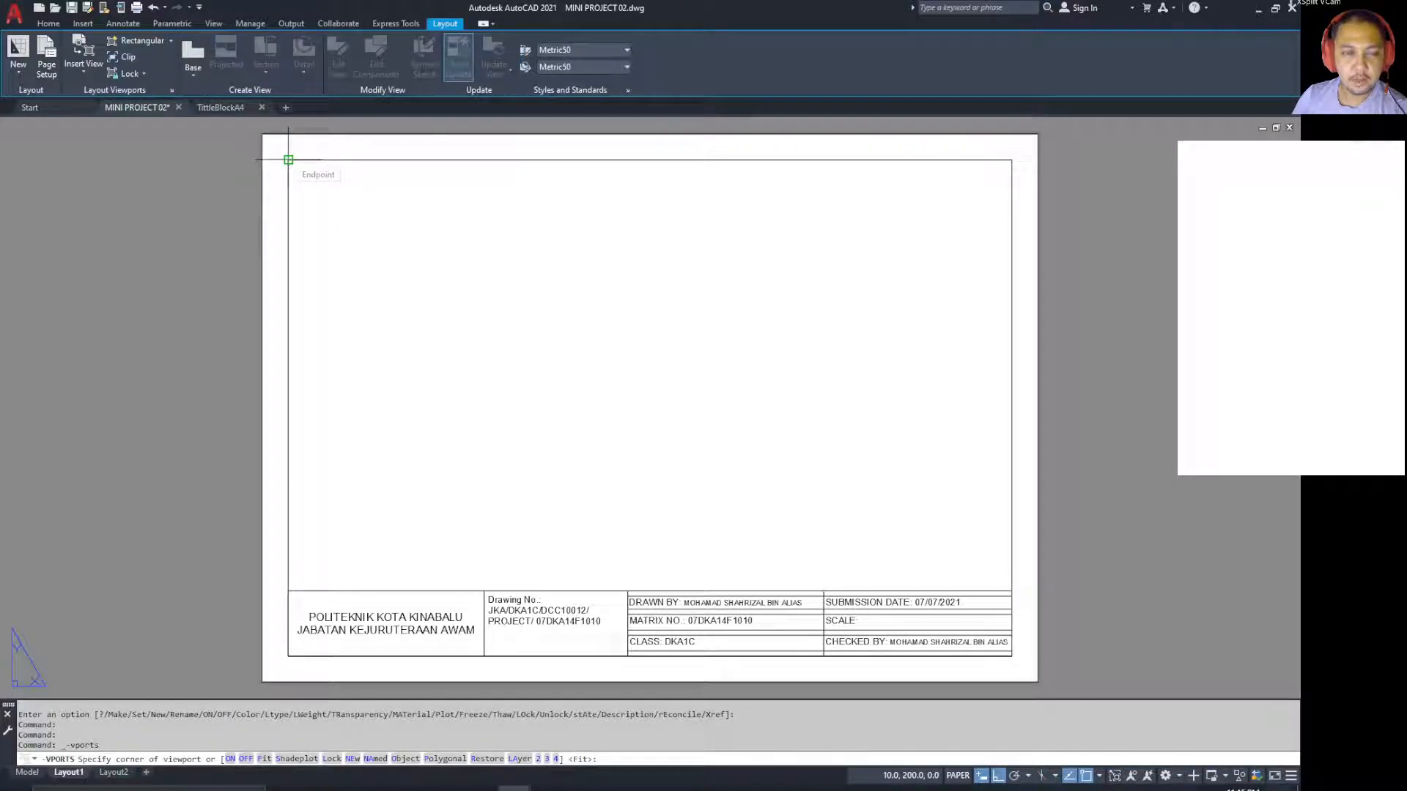
{"action": "left_click", "coordinate": [289, 160]}
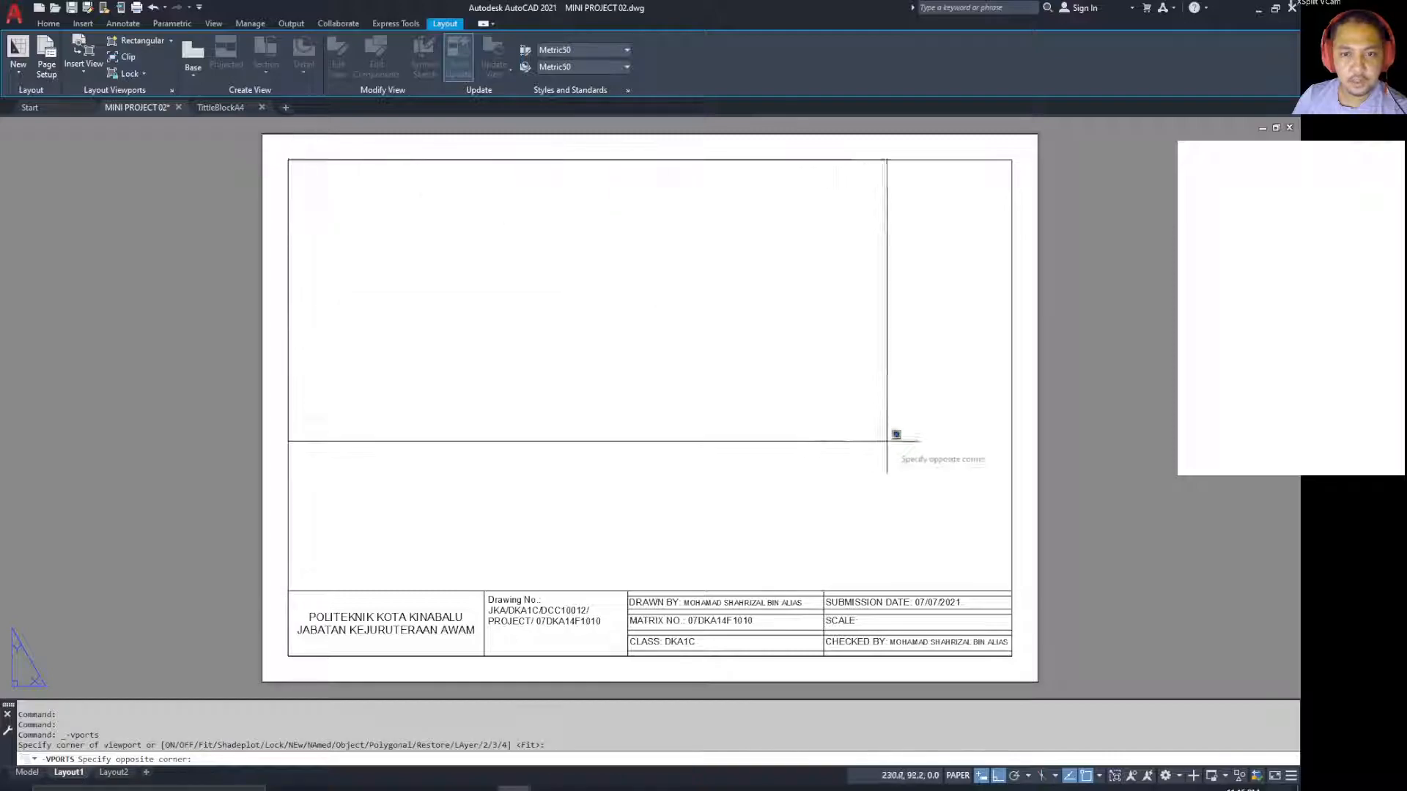
{"action": "left_click", "coordinate": [1019, 584]}
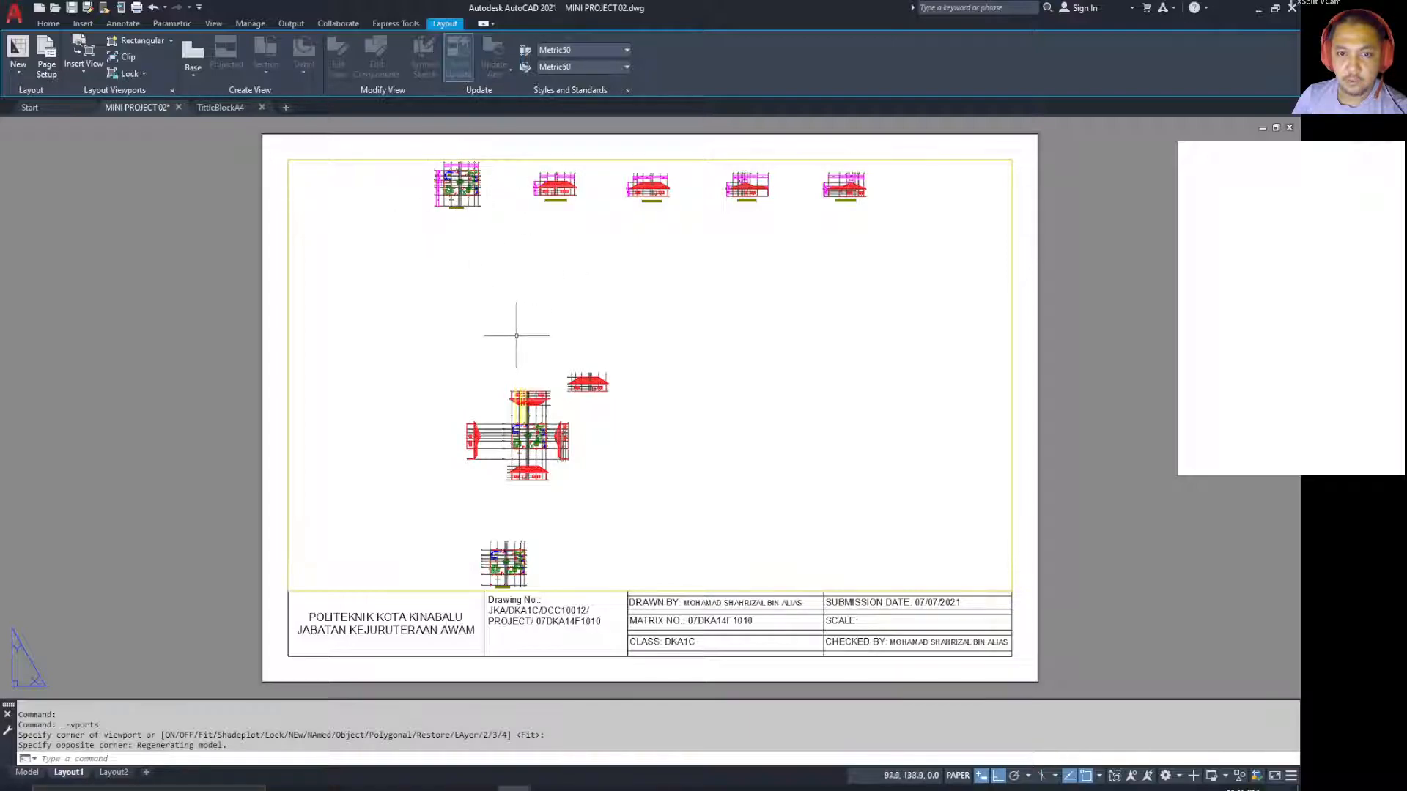
Step: Activate the new viewport's model space and frame the dimensioned floor plan of the upper drawing row in it
{"action": "double_click", "coordinate": [433, 299]}
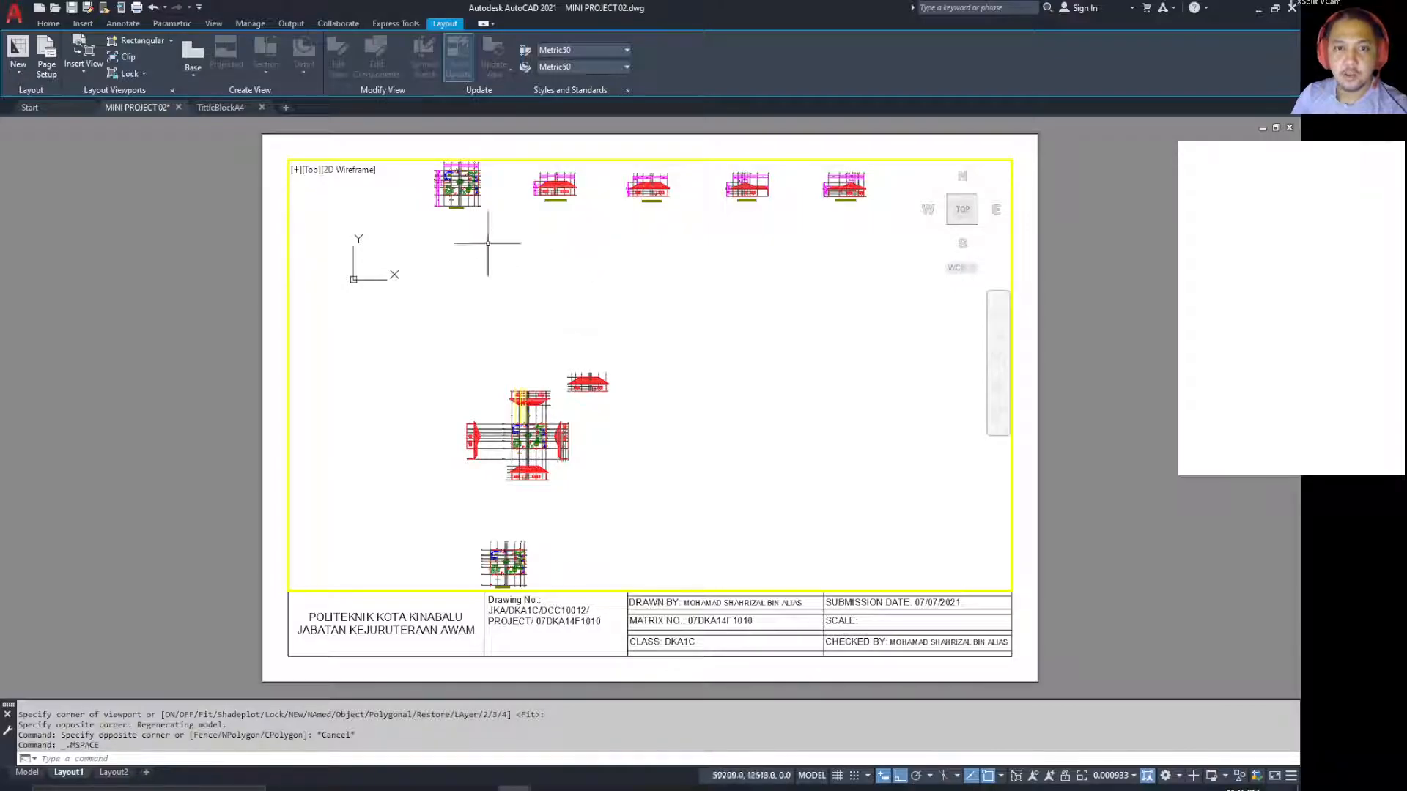
{"action": "middle_click_drag", "start_coordinate": [474, 258], "coordinate": [539, 449]}
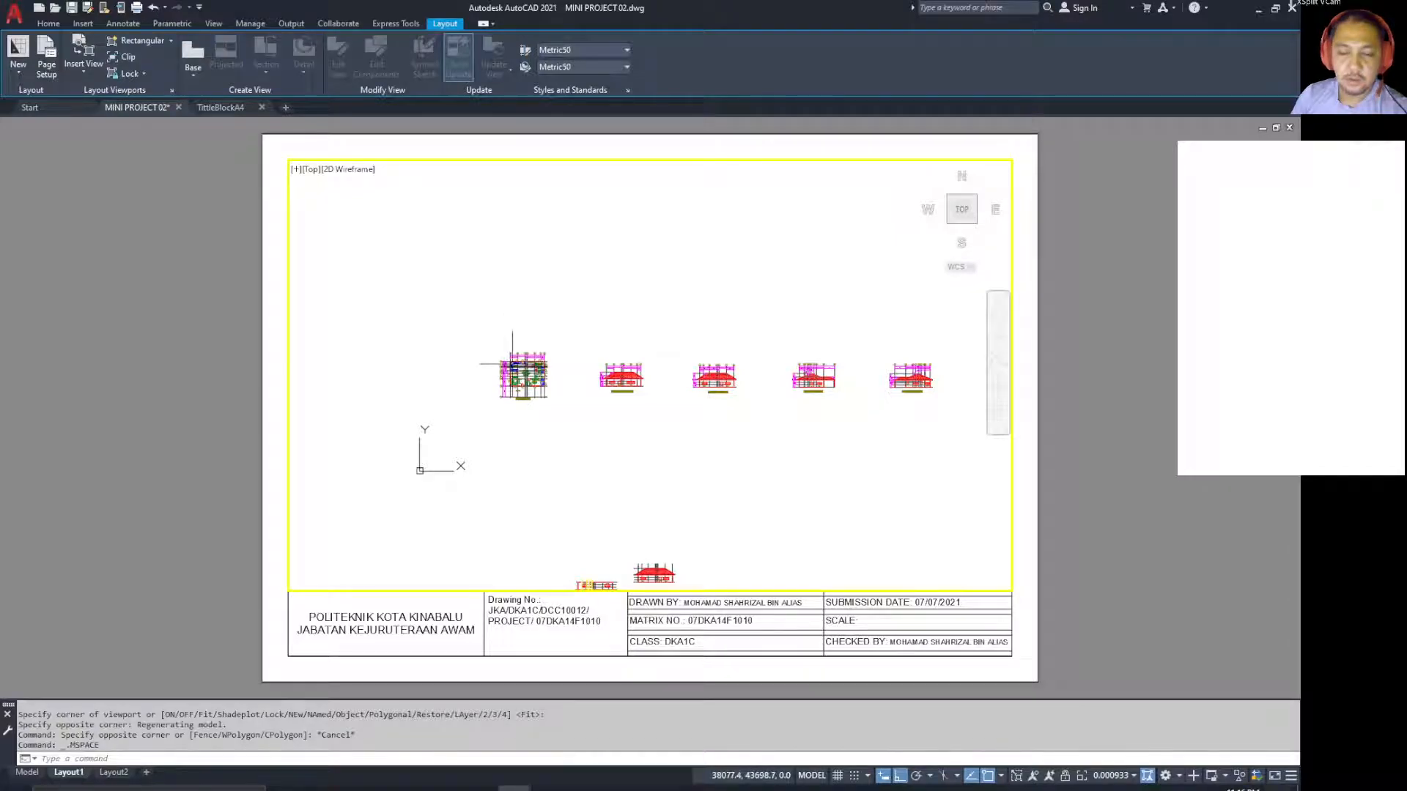
{"action": "scroll", "coordinate": [513, 368], "scroll_direction": "up", "scroll_amount": 6}
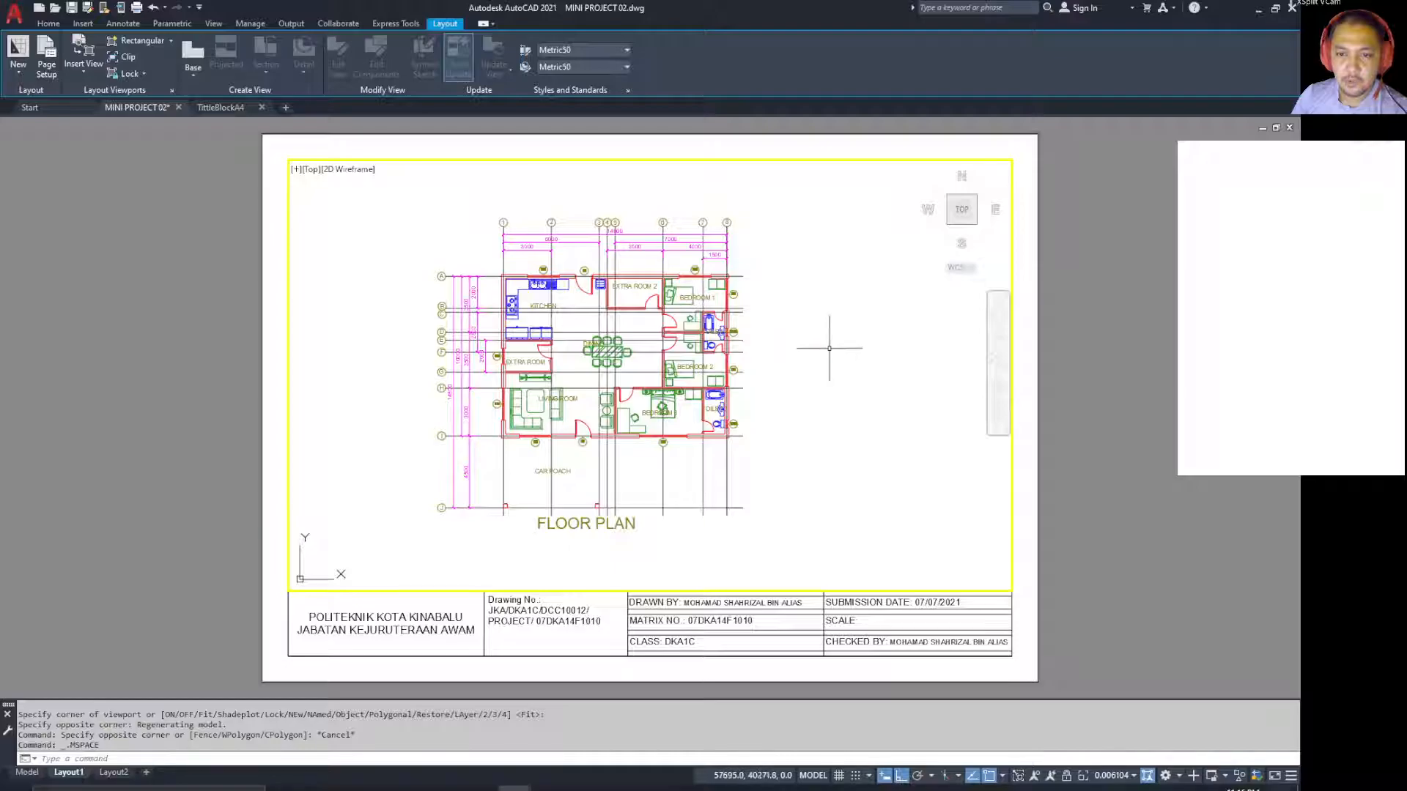
{"action": "middle_click_drag", "start_coordinate": [829, 348], "coordinate": [911, 364]}
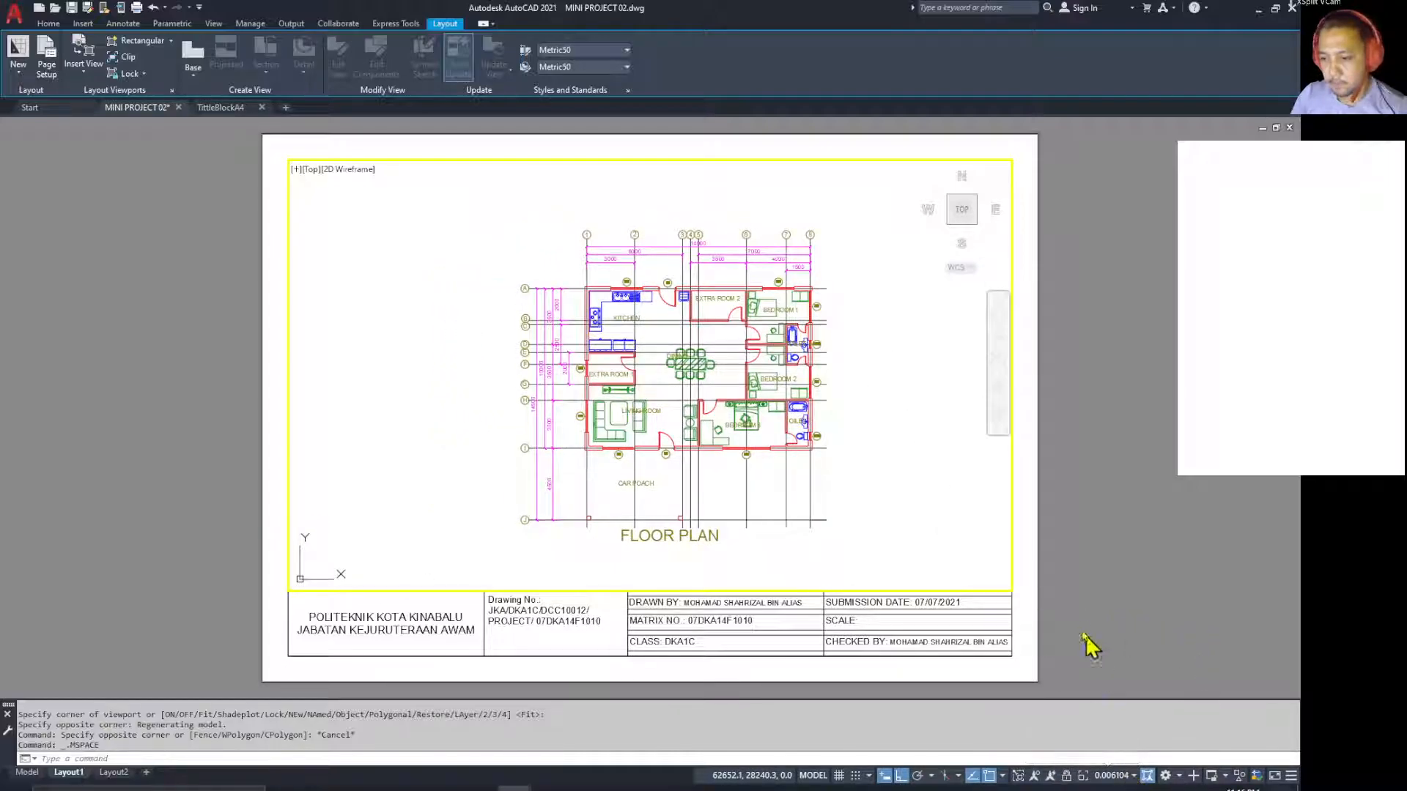
Step: Set the viewport scale to 1:100 and reposition the floor plan so its upper grid bubbles fit inside the viewport
{"action": "left_click", "coordinate": [1134, 776]}
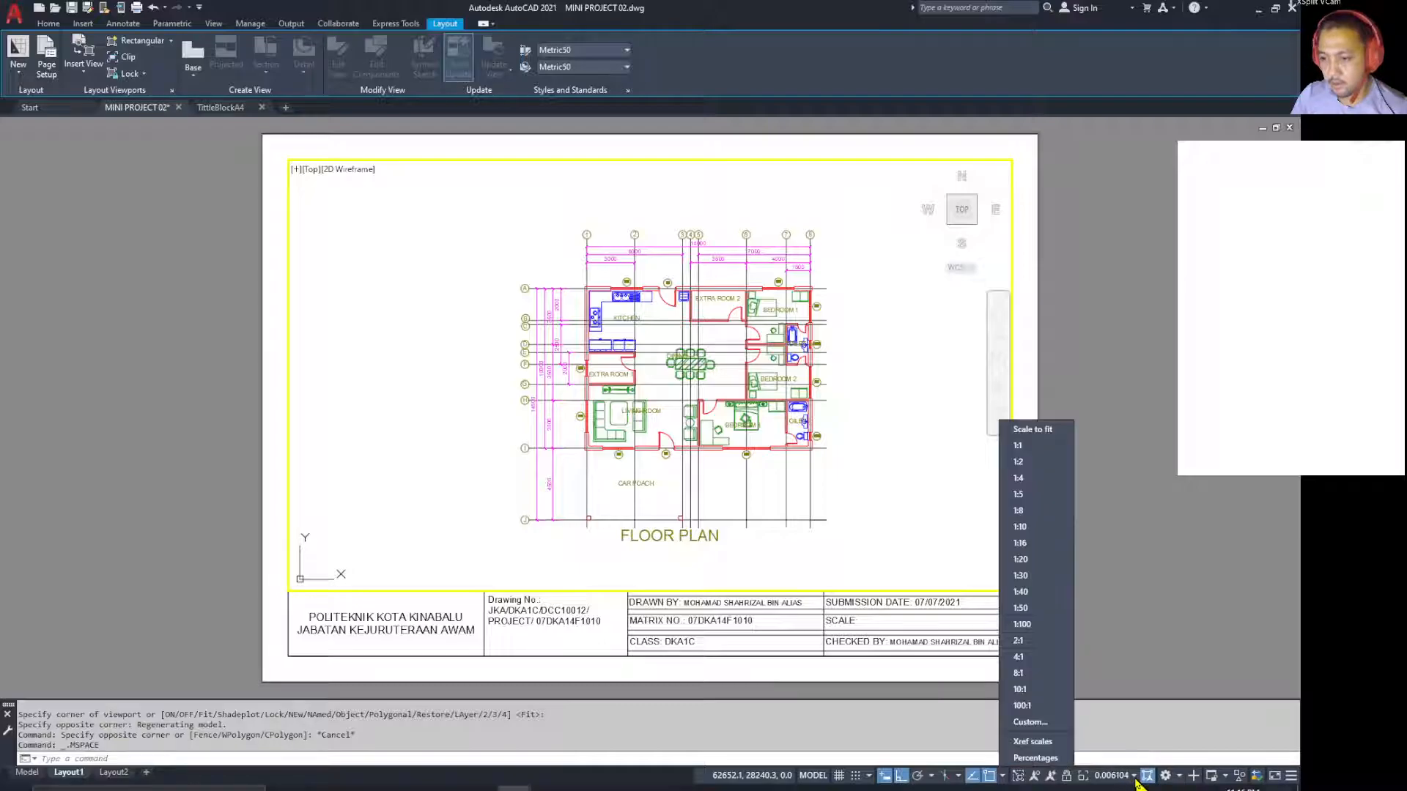
{"action": "left_click", "coordinate": [1044, 626]}
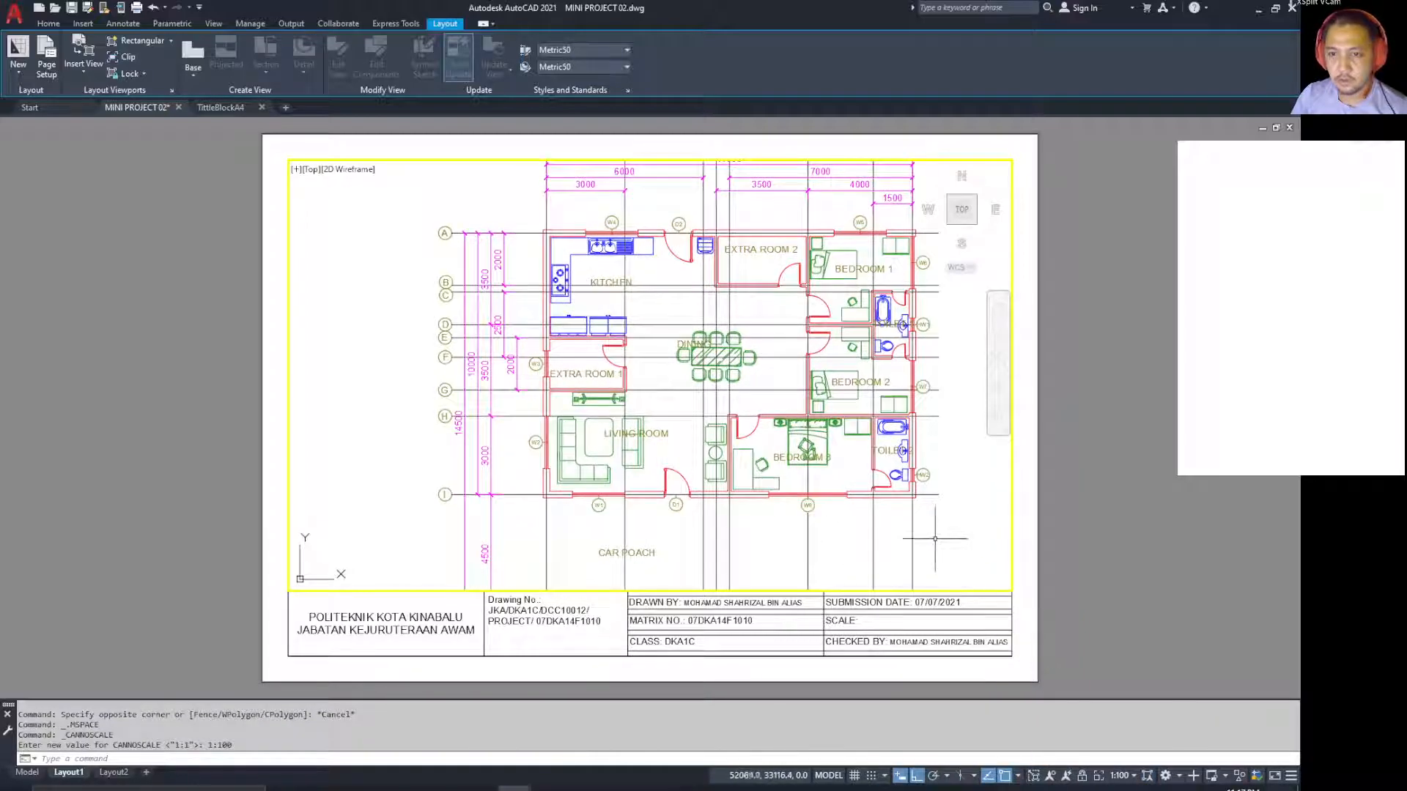
{"action": "middle_click_drag", "start_coordinate": [936, 537], "coordinate": [907, 474]}
{"action": "middle_click_drag", "start_coordinate": [917, 456], "coordinate": [909, 570]}
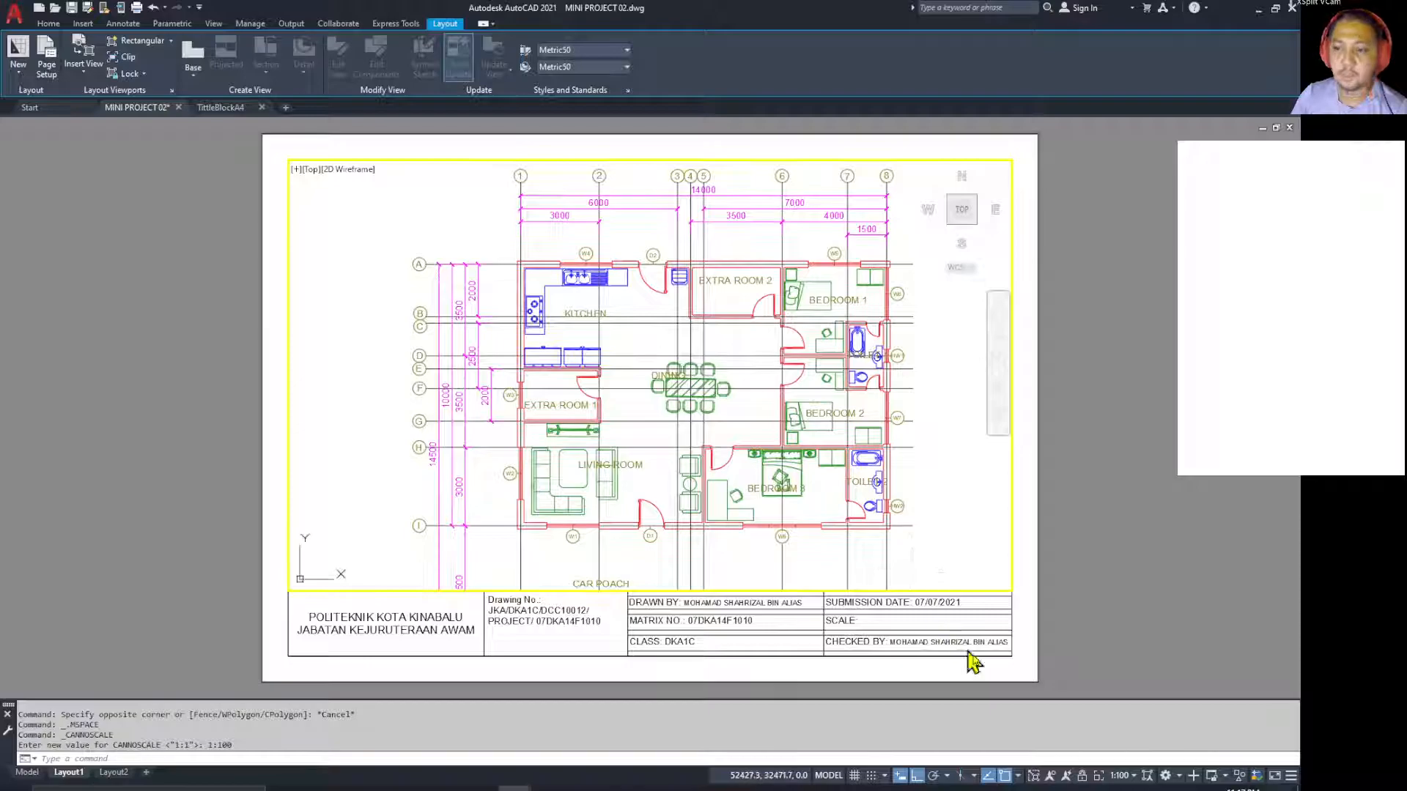
Step: Add a custom drawing scale named 1:110, with 1 paper unit equal to 110 drawing units
{"action": "left_click", "coordinate": [1135, 776]}
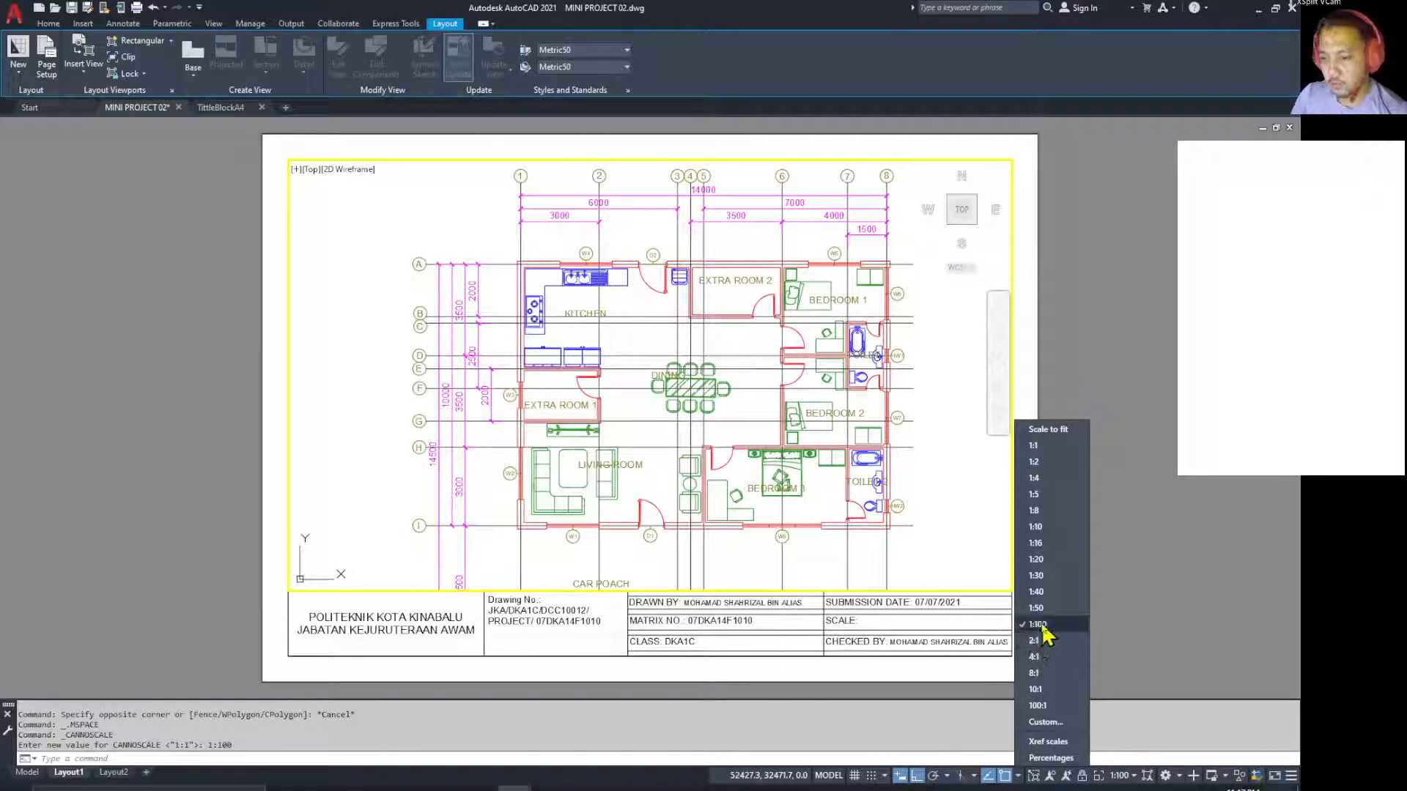
{"action": "left_click", "coordinate": [1046, 722]}
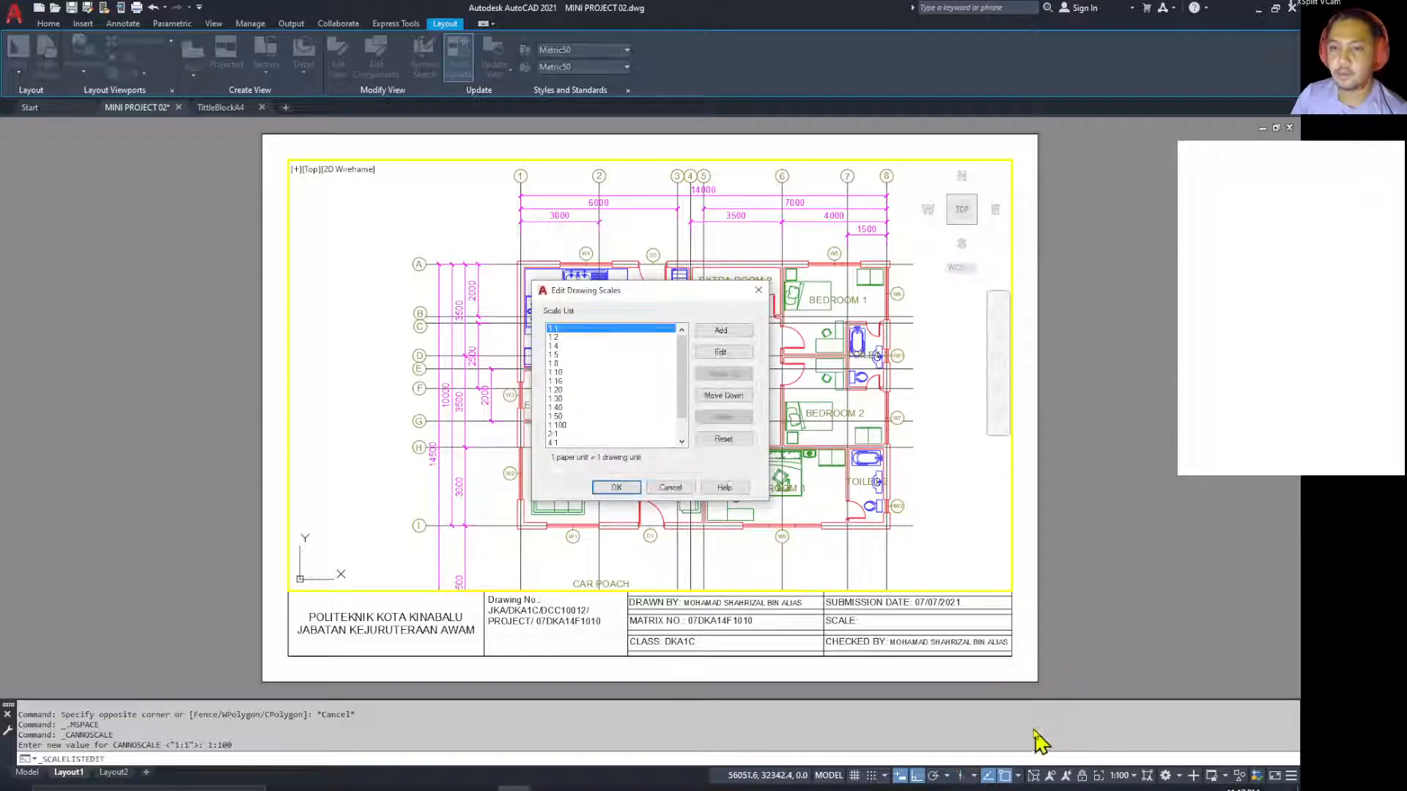
{"action": "left_click", "coordinate": [735, 336]}
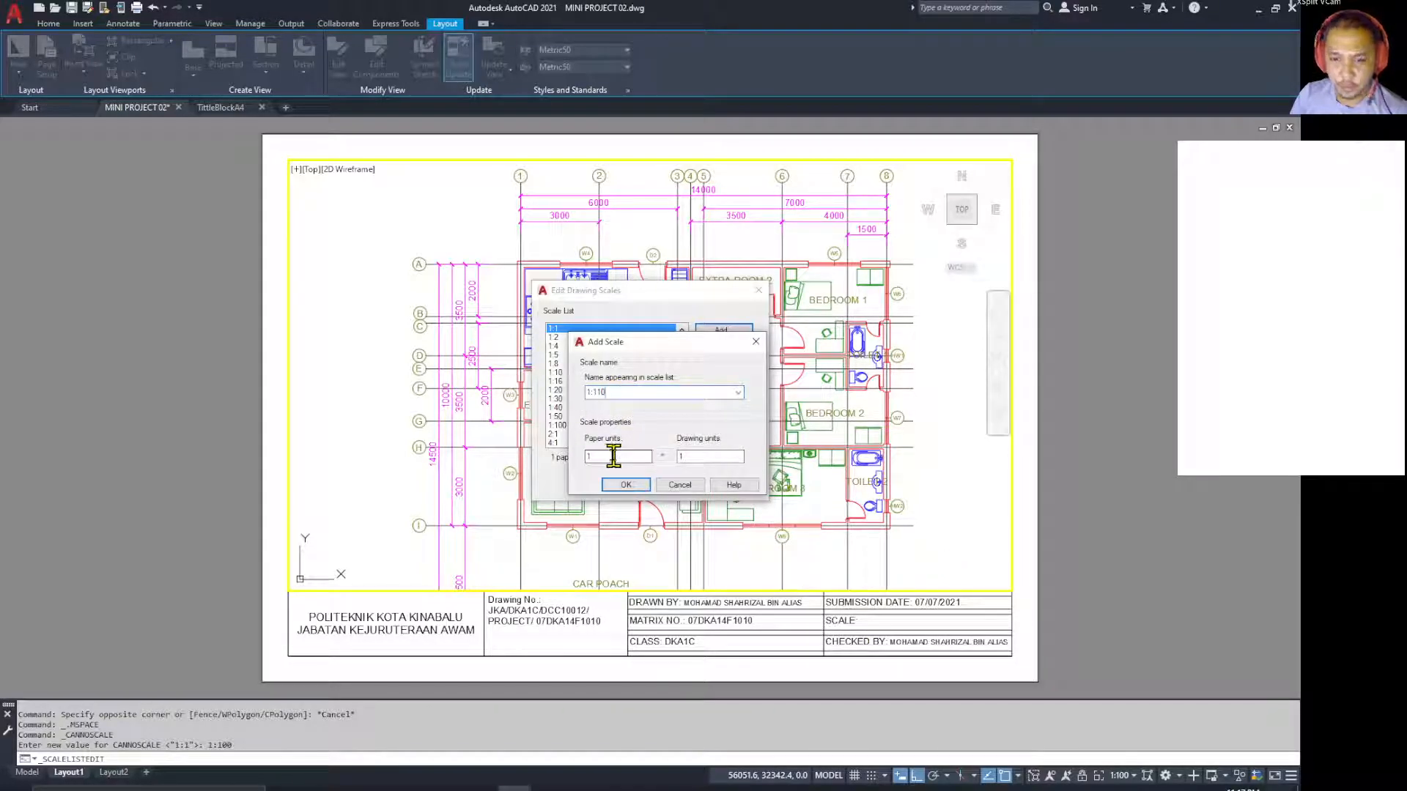
{"action": "left_click", "coordinate": [707, 456]}
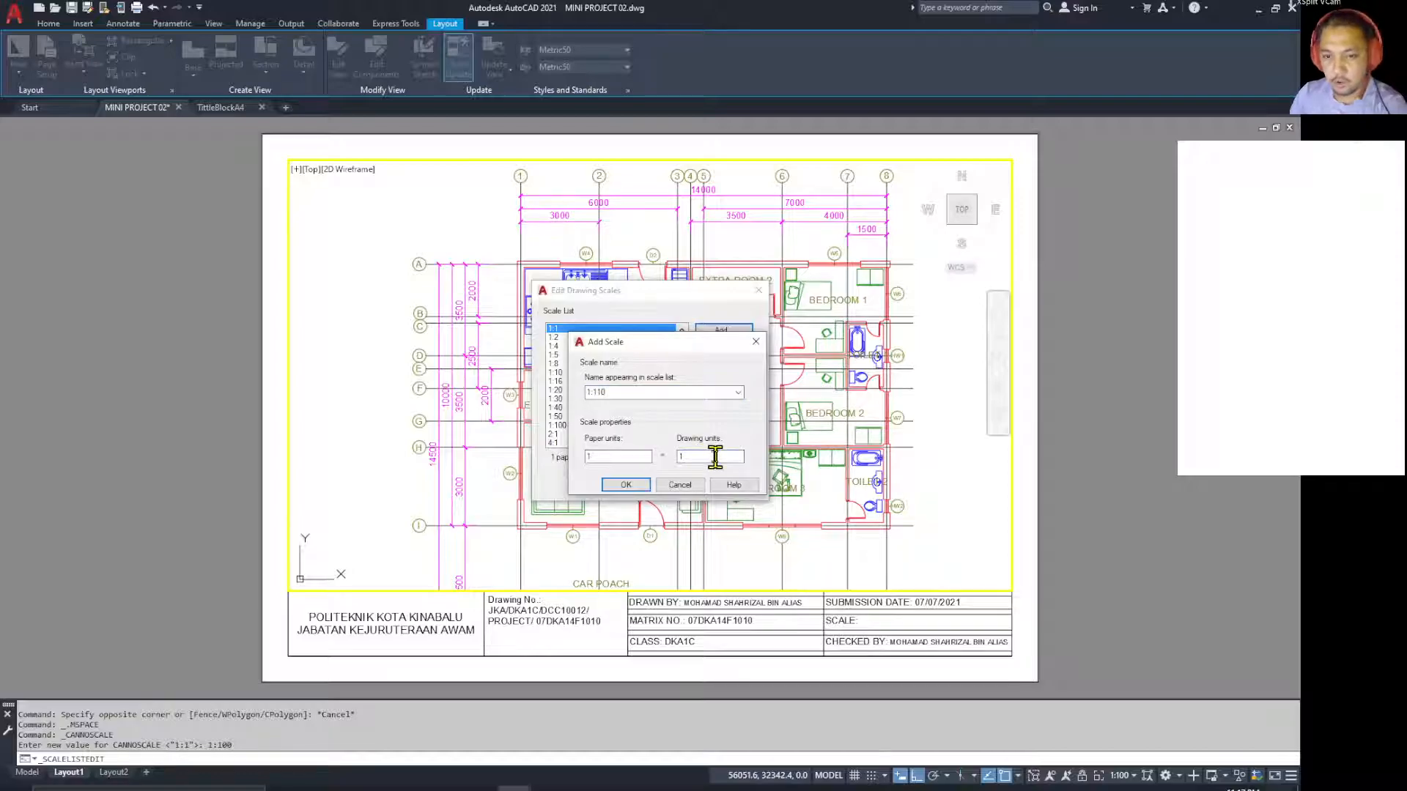
{"action": "type", "text": "10"}
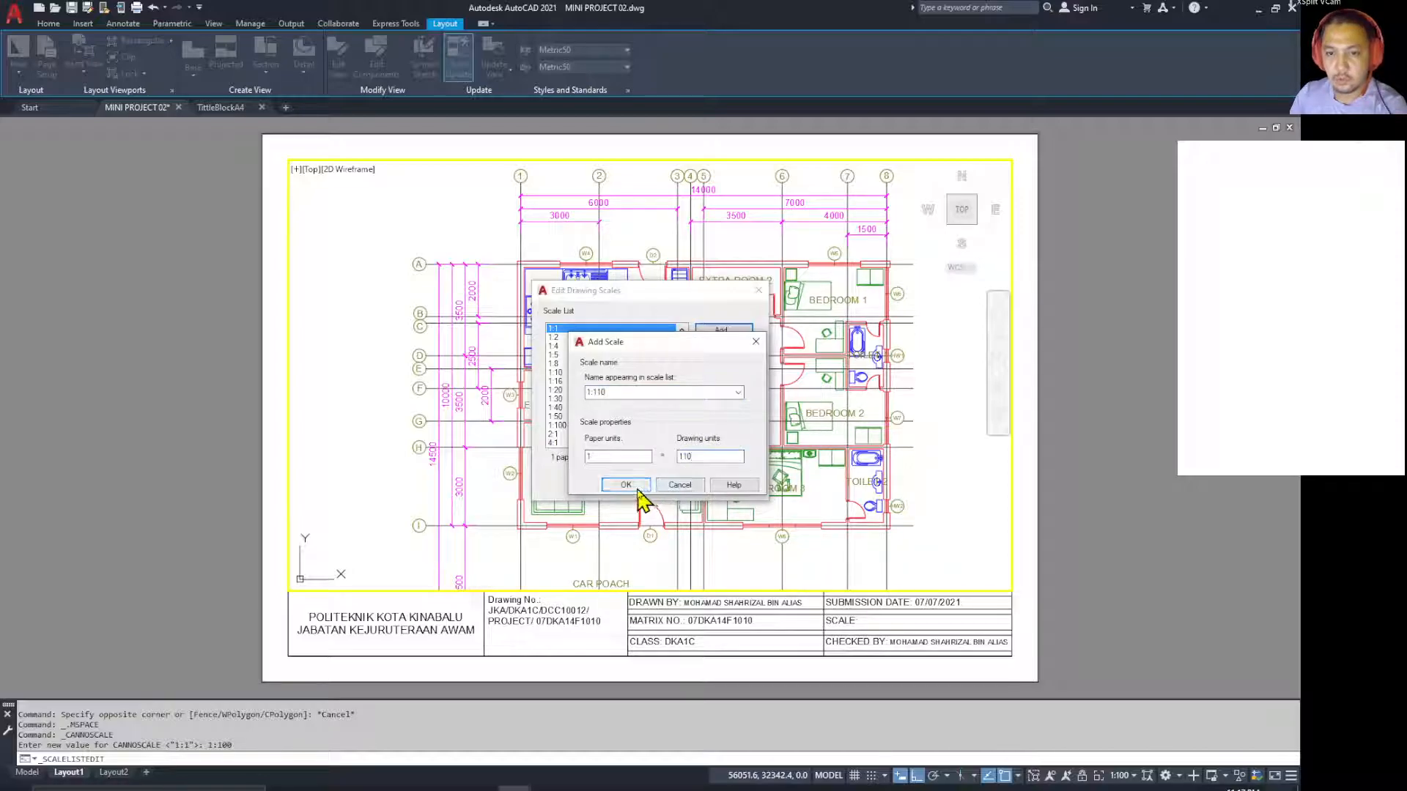
{"action": "left_click", "coordinate": [626, 485]}
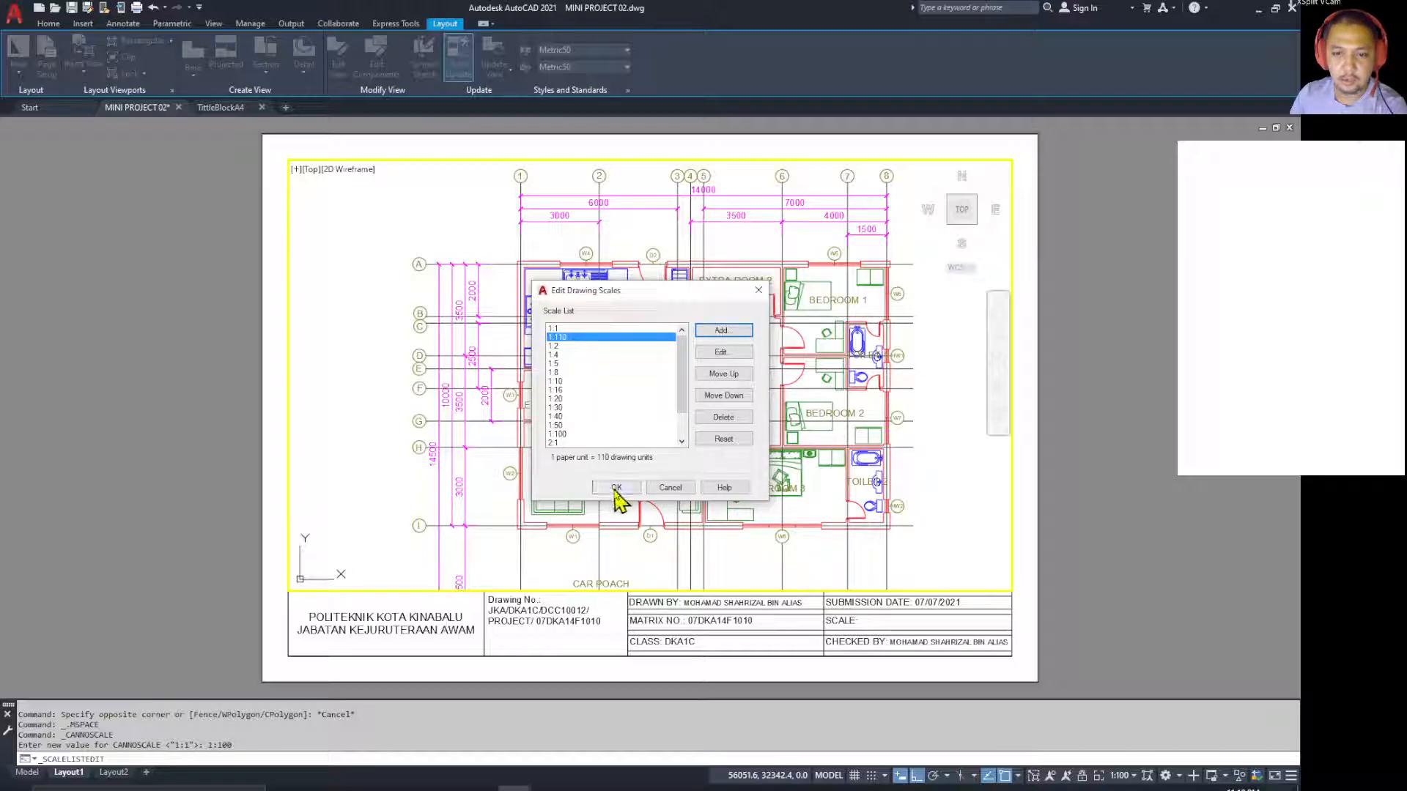
{"action": "left_click", "coordinate": [616, 488]}
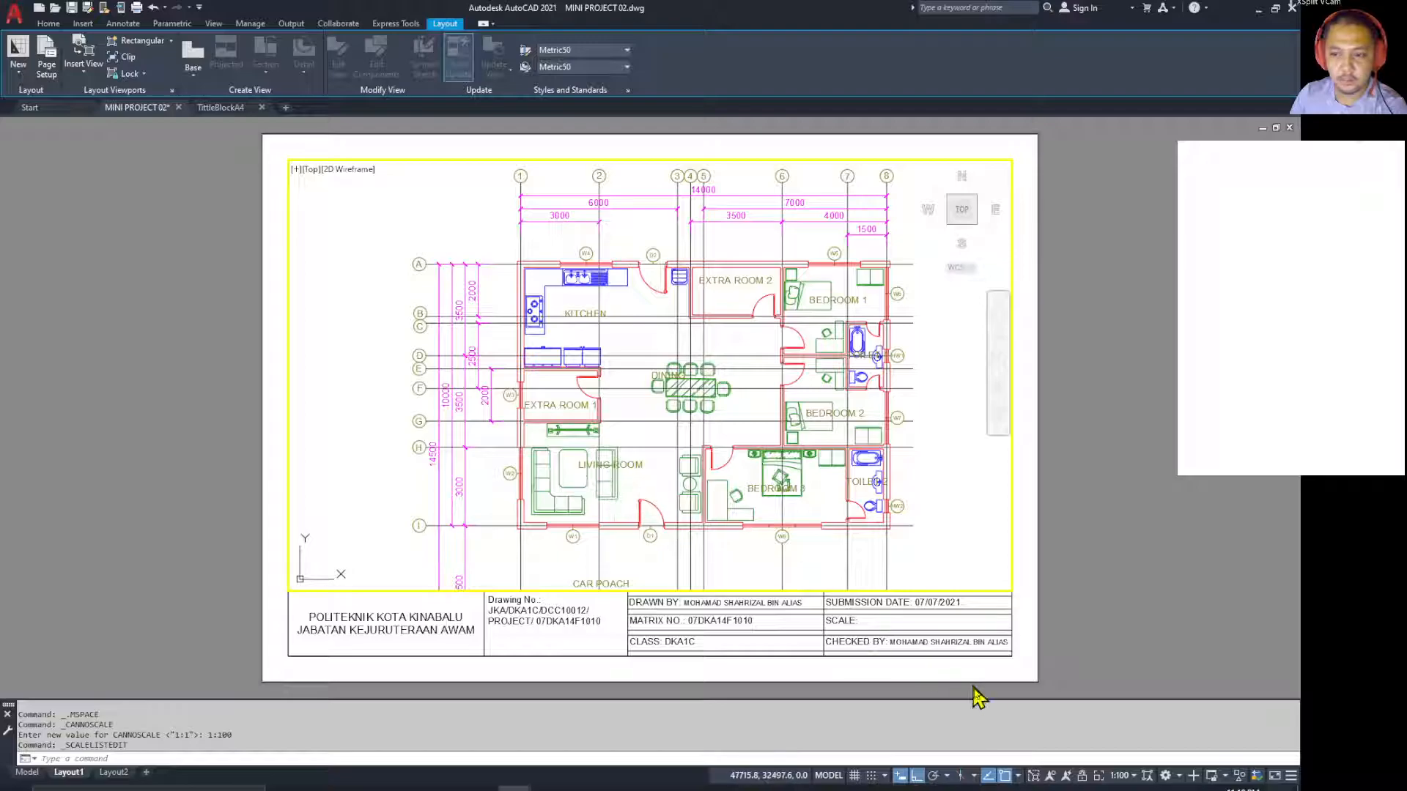
Step: Set the viewport scale to 1:110 and shift the floor plan upward inside the viewport
{"action": "left_click", "coordinate": [1120, 775]}
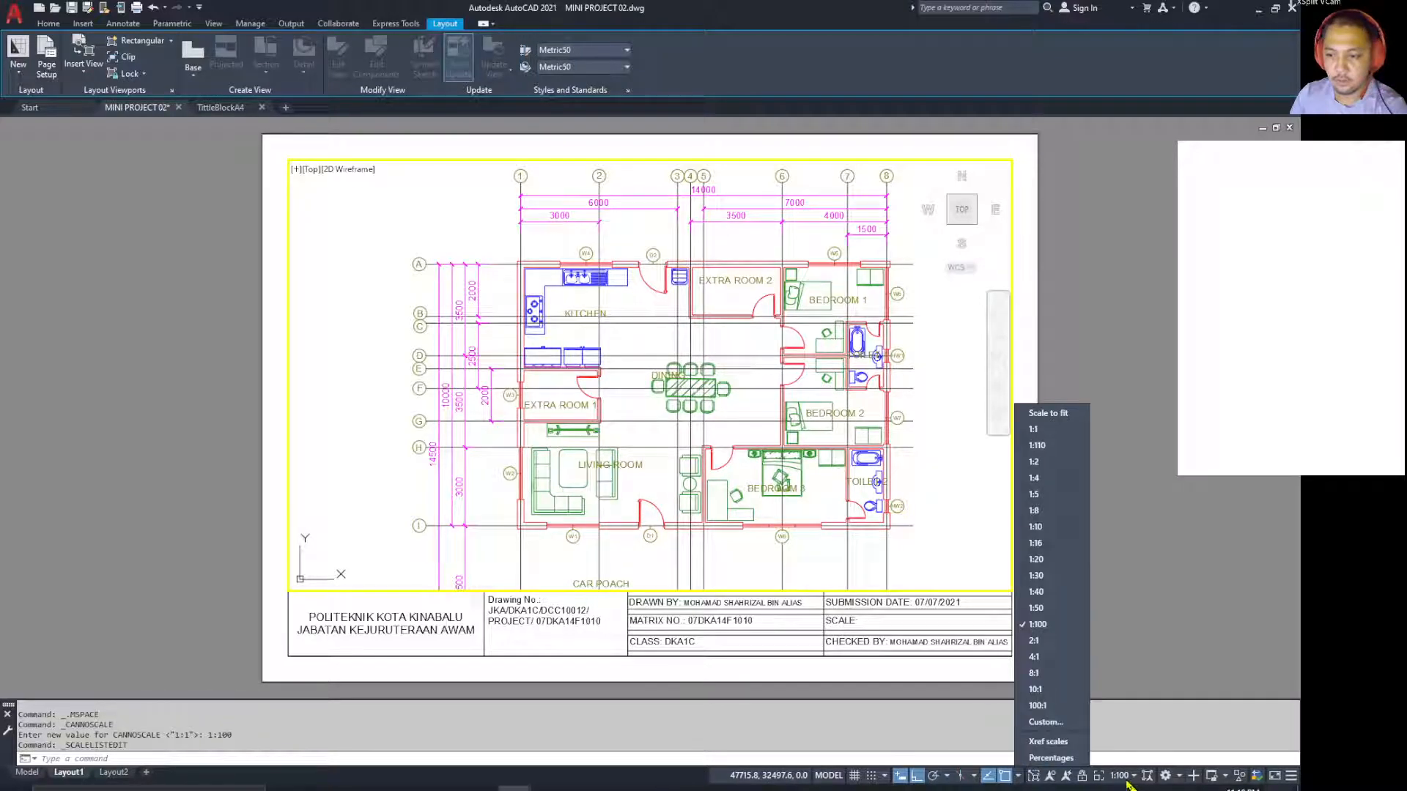
{"action": "left_click", "coordinate": [1044, 626]}
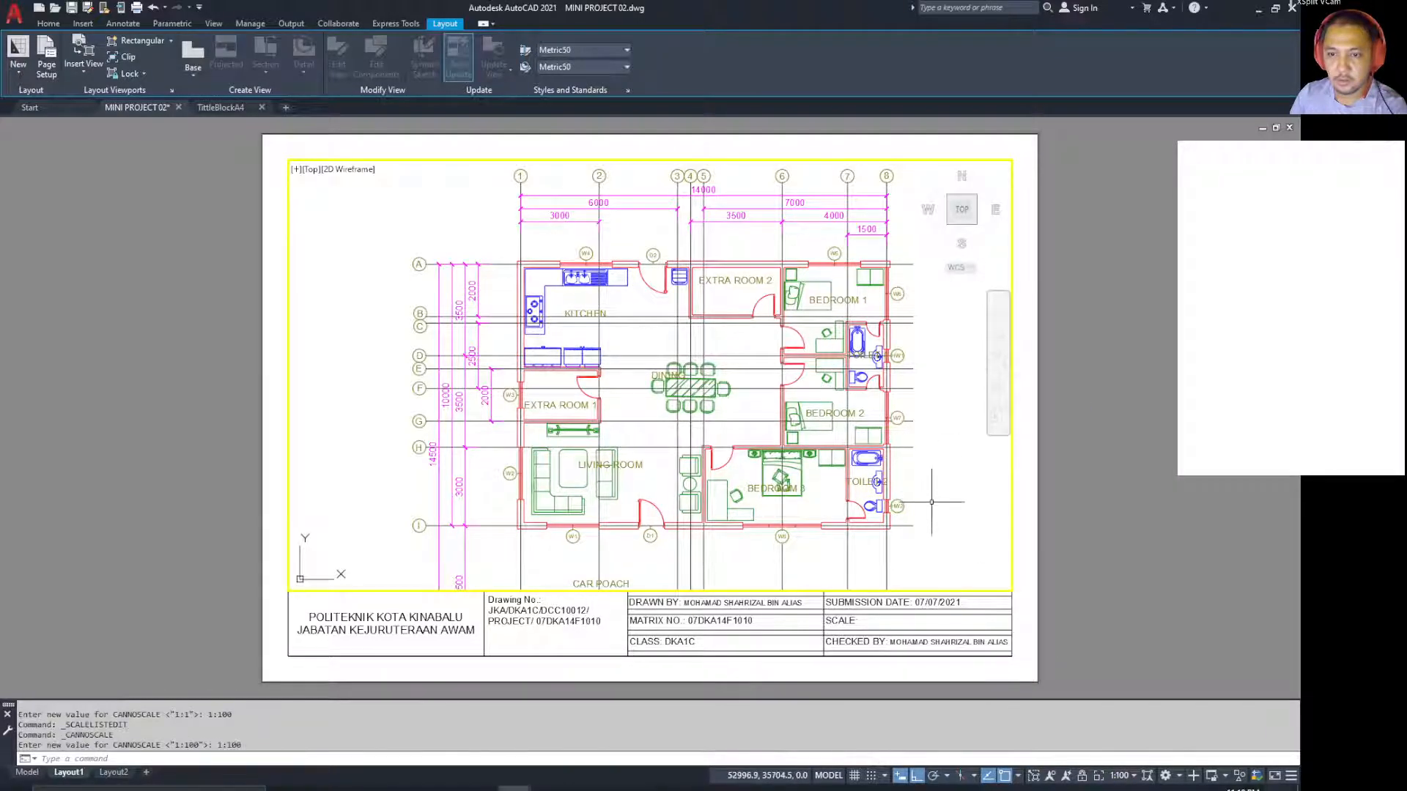
{"action": "left_click", "coordinate": [1132, 776]}
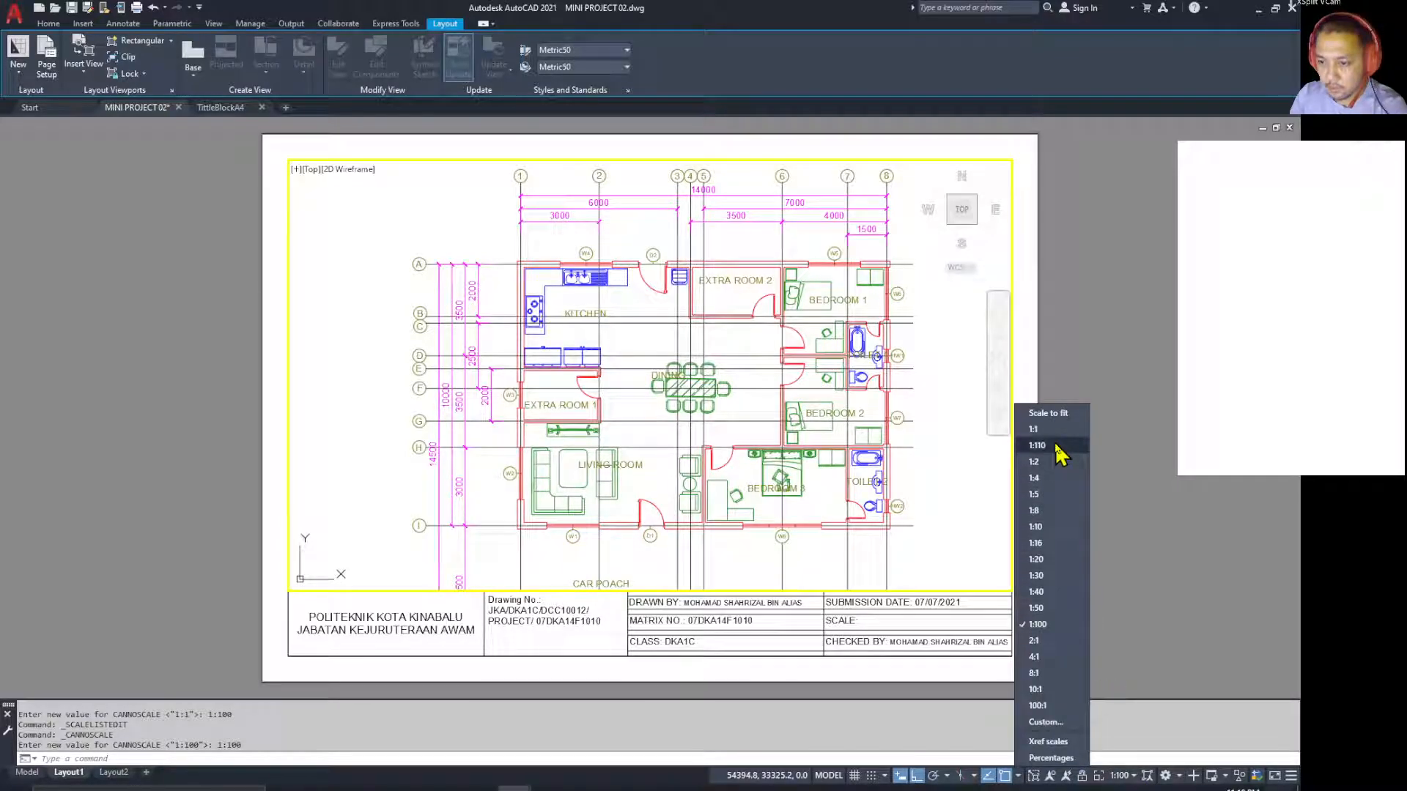
{"action": "left_click", "coordinate": [1056, 445]}
{"action": "mouse_move", "coordinate": [912, 534]}
{"action": "middle_mouse_down"}
{"action": "mouse_move", "coordinate": [914, 461]}
{"action": "mouse_move", "coordinate": [927, 505]}
{"action": "mouse_move", "coordinate": [916, 509]}
{"action": "middle_mouse_up"}
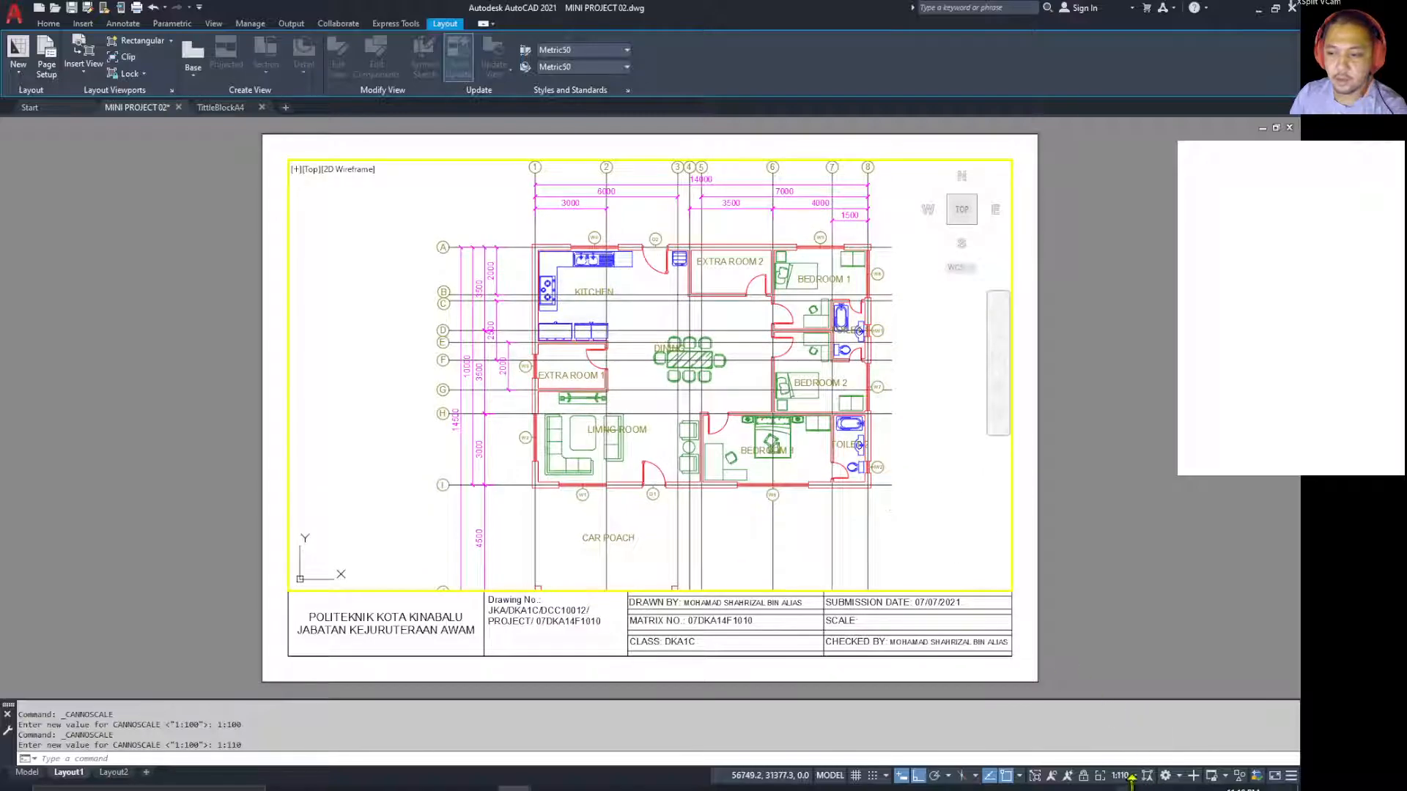
Step: Add a custom drawing scale named 1:120, with 1 paper unit equal to 120 drawing units
{"action": "left_click", "coordinate": [1134, 776]}
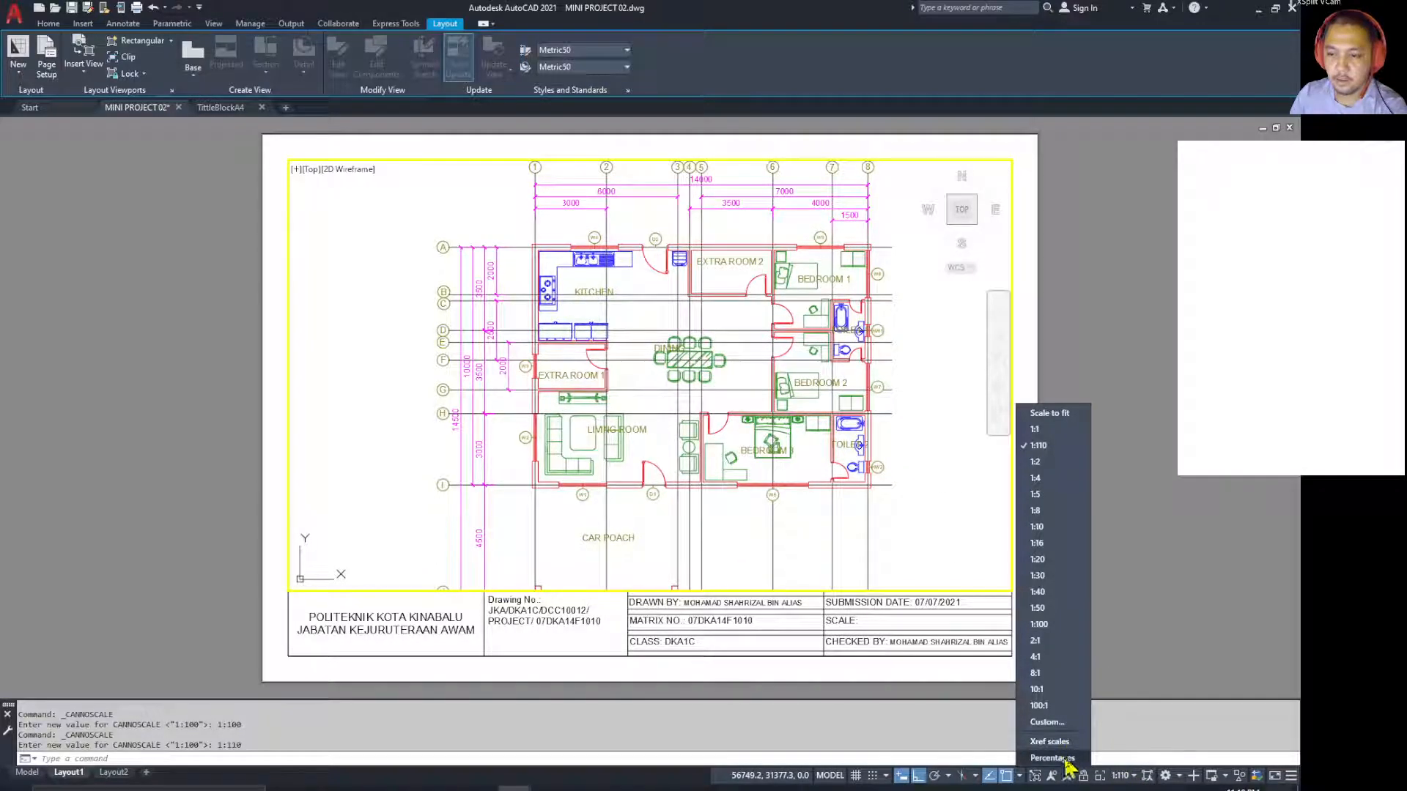
{"action": "left_click", "coordinate": [1045, 722]}
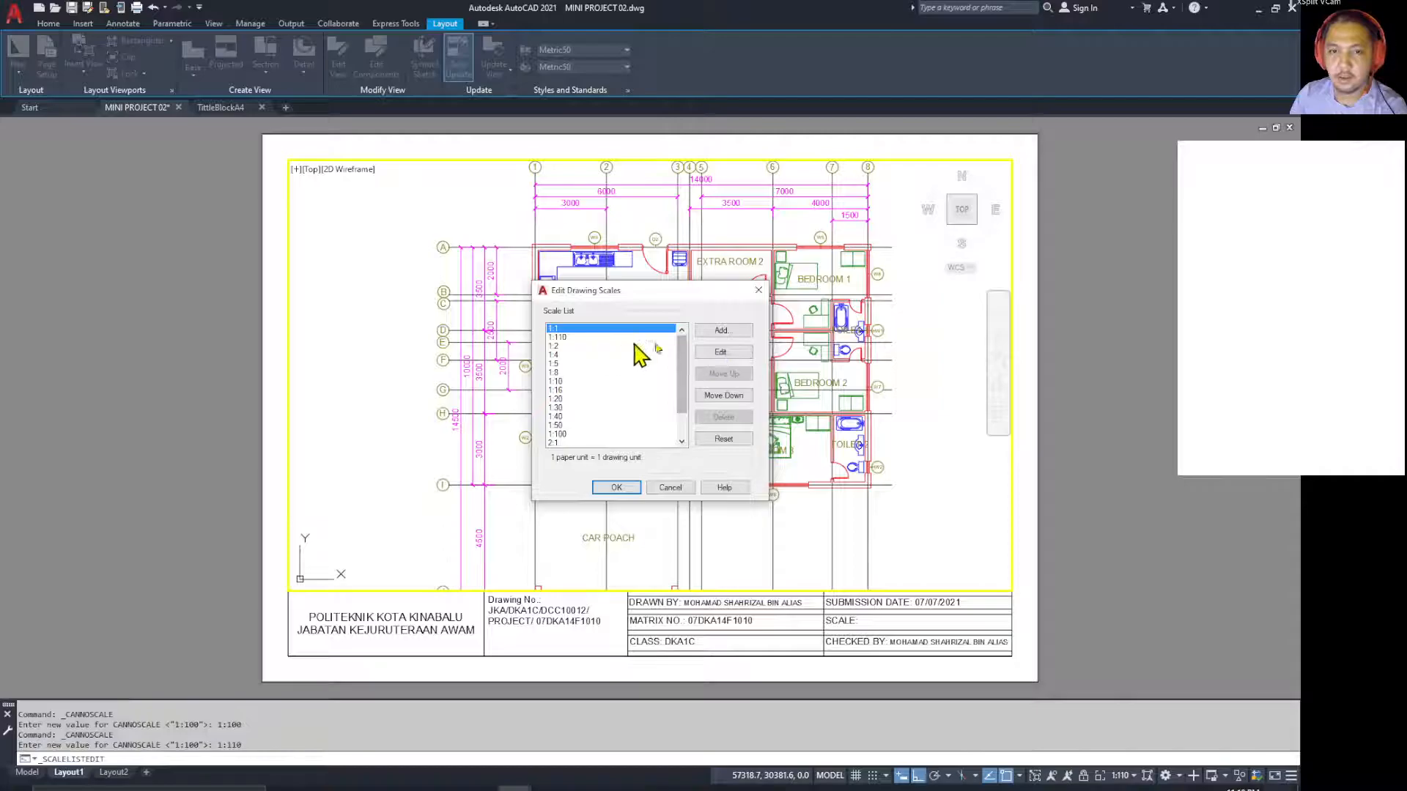
{"action": "left_click", "coordinate": [744, 331]}
{"action": "type", "text": "1"}
{"action": "type", "text": ":120"}
{"action": "type", "text": "20"}
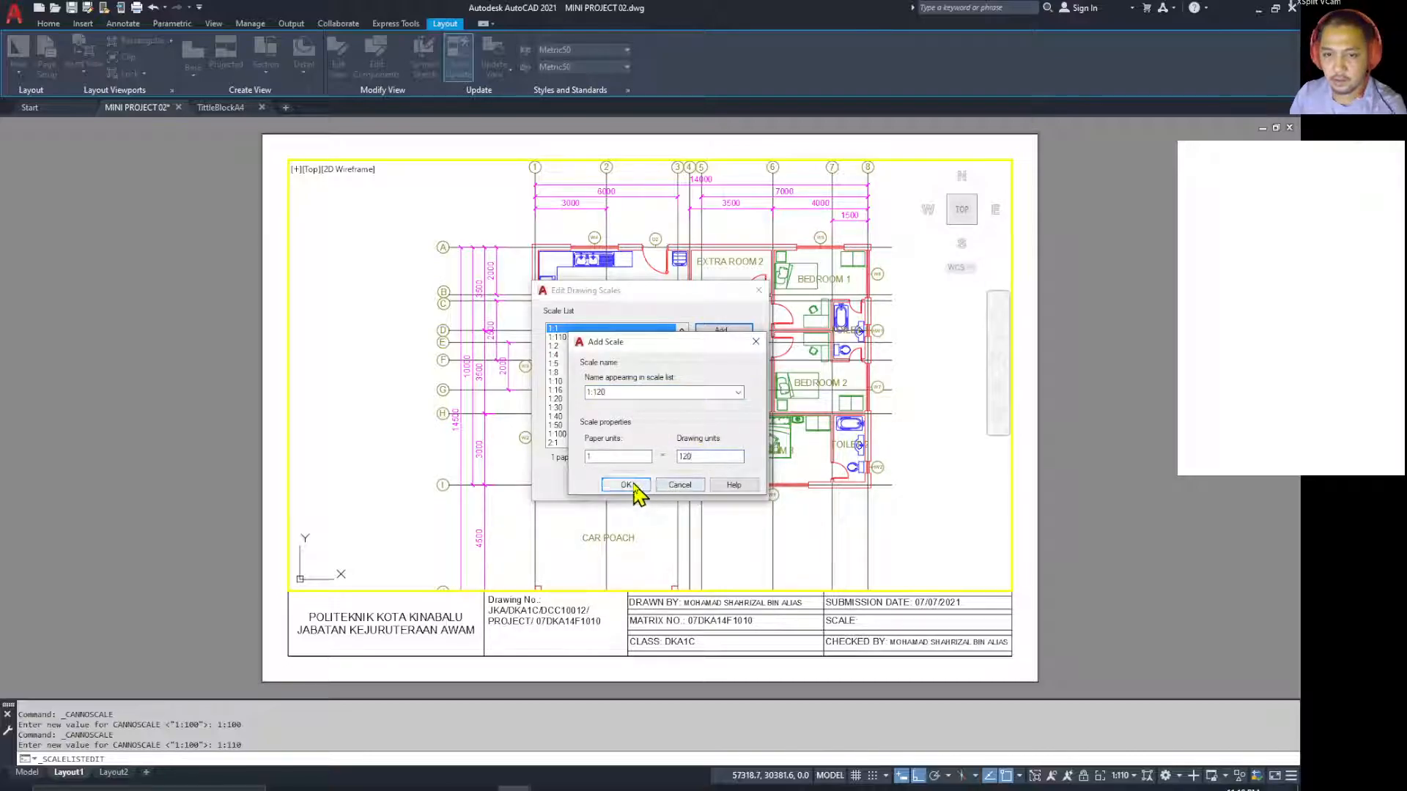
{"action": "left_click", "coordinate": [627, 485]}
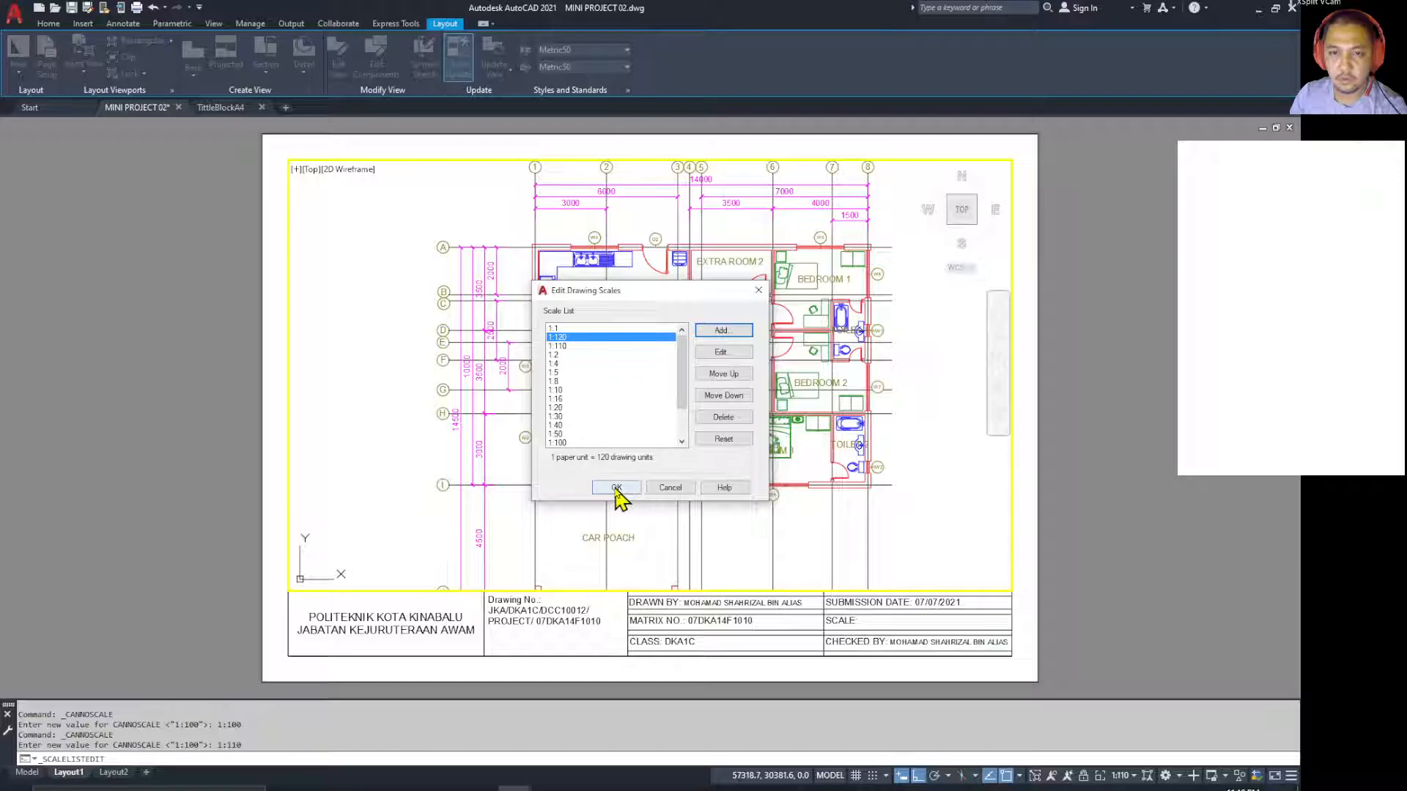
{"action": "left_click", "coordinate": [616, 487]}
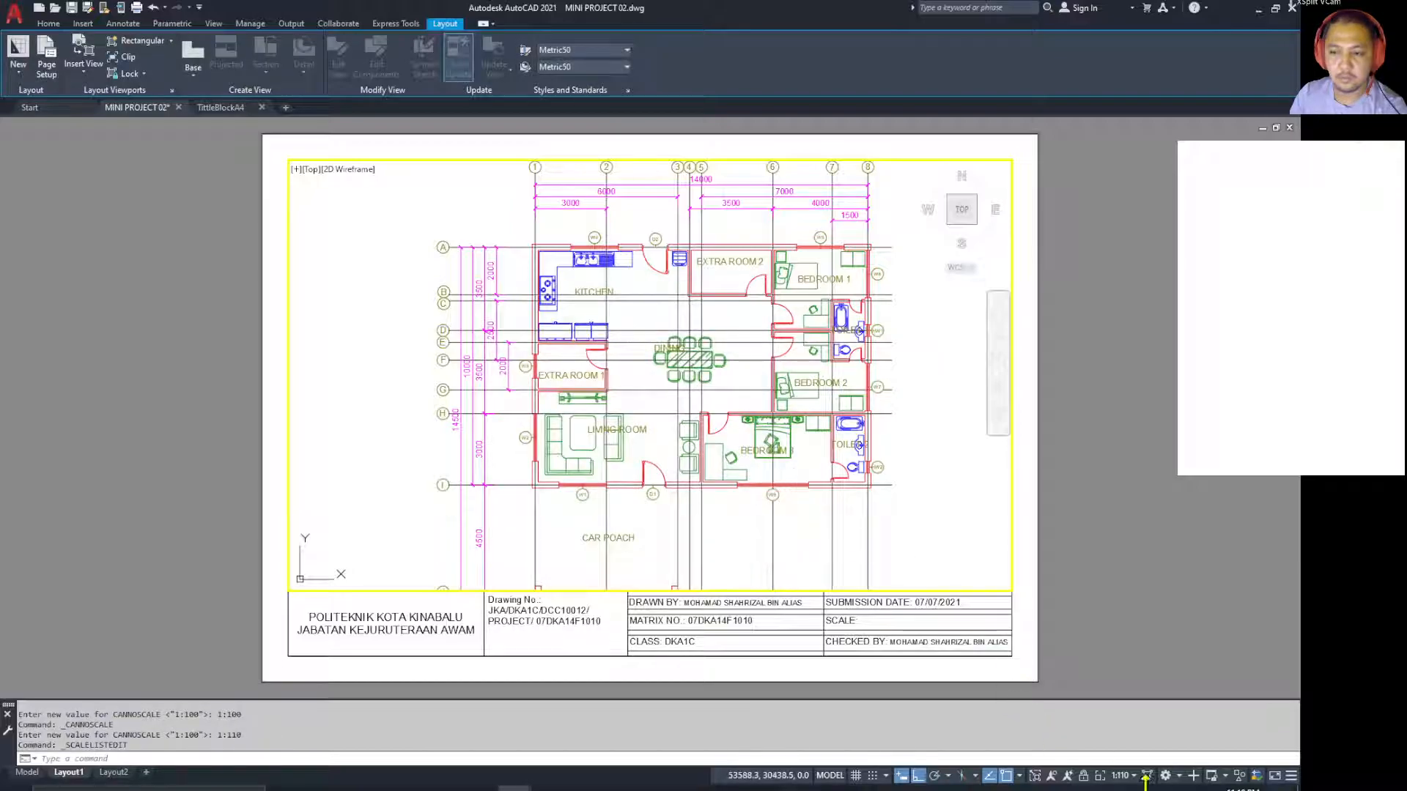
Step: Set the viewport scale to 1:120, reposition the floor plan so its title fits inside the frame, and return to paper space
{"action": "left_click", "coordinate": [1129, 775]}
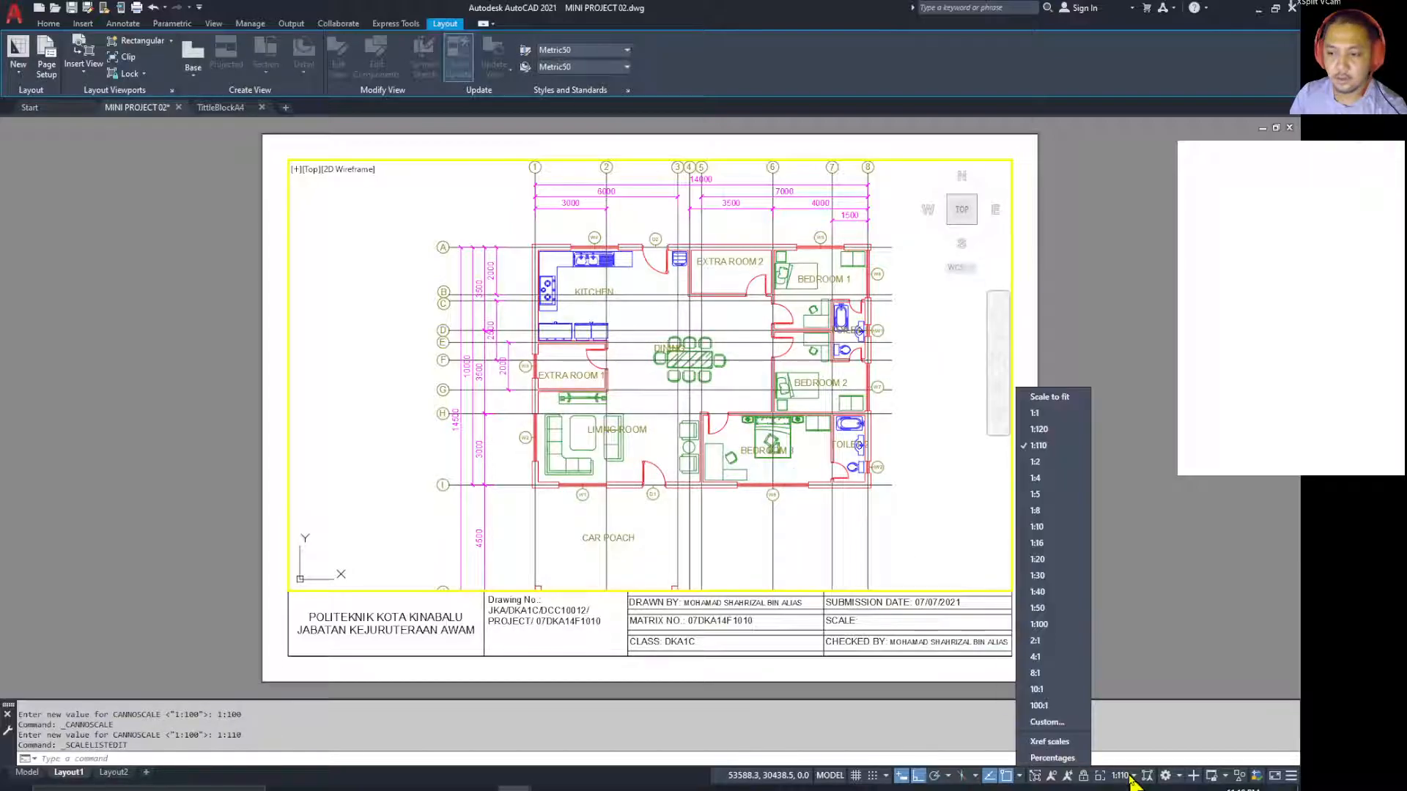
{"action": "left_click", "coordinate": [1033, 433]}
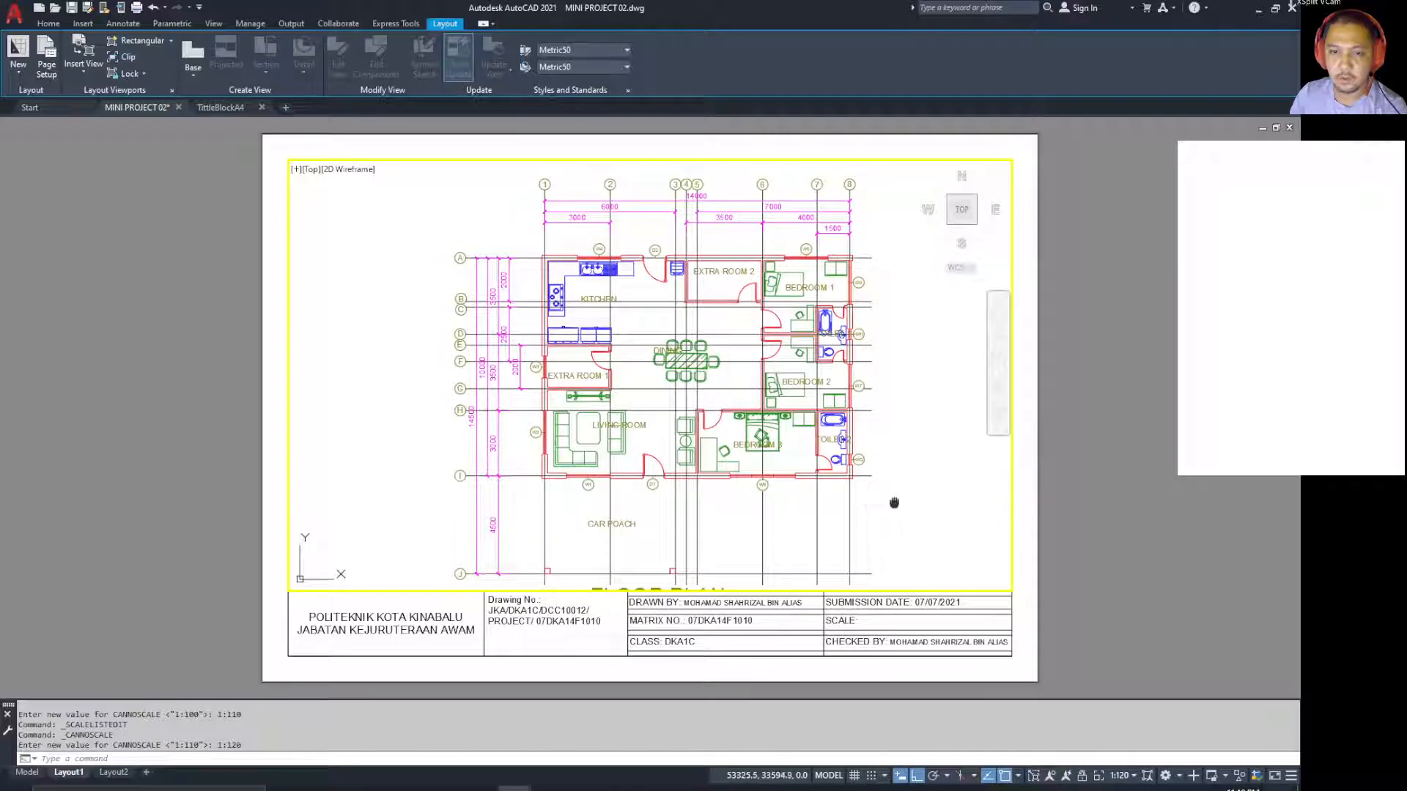
{"action": "middle_click_drag", "start_coordinate": [894, 503], "coordinate": [888, 487]}
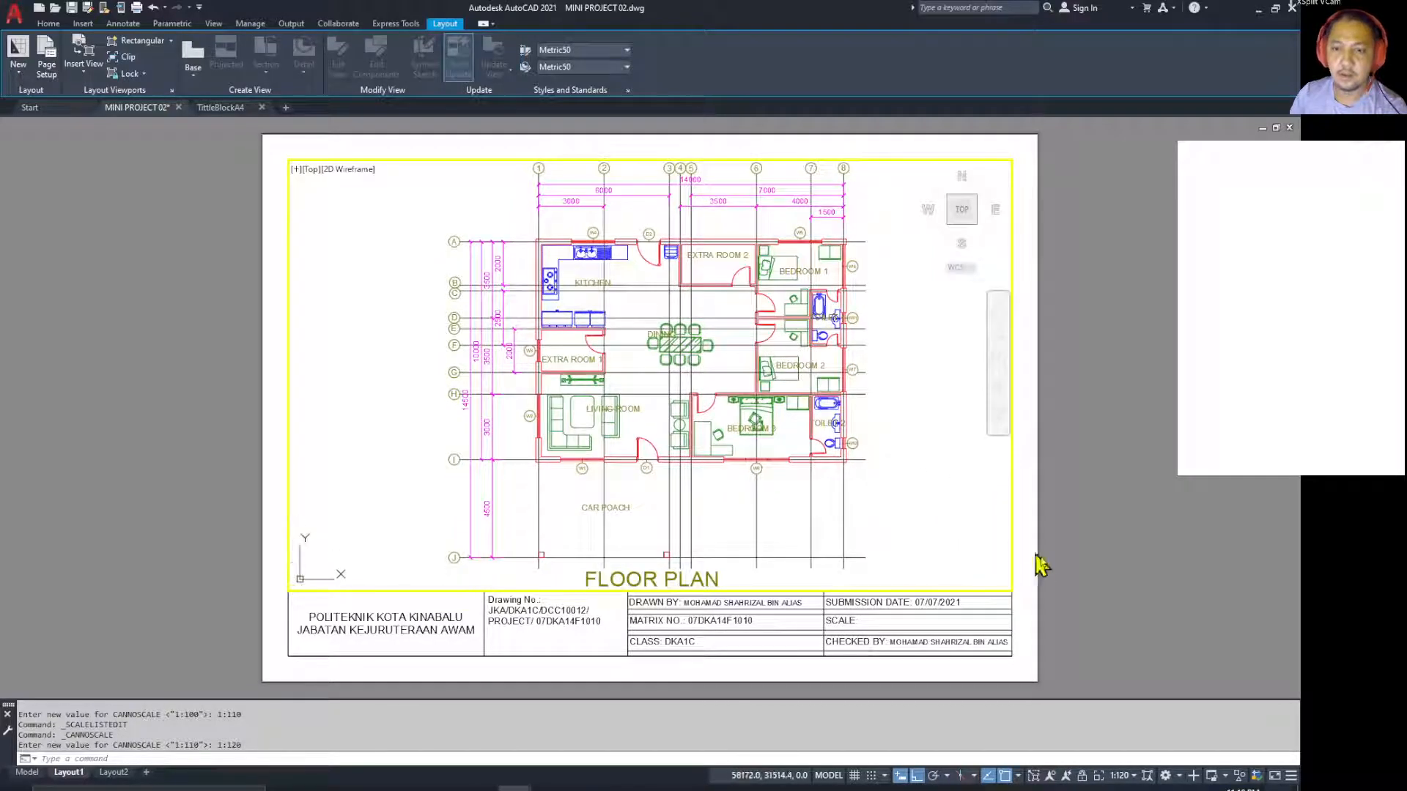
{"action": "double_click", "coordinate": [1030, 578]}
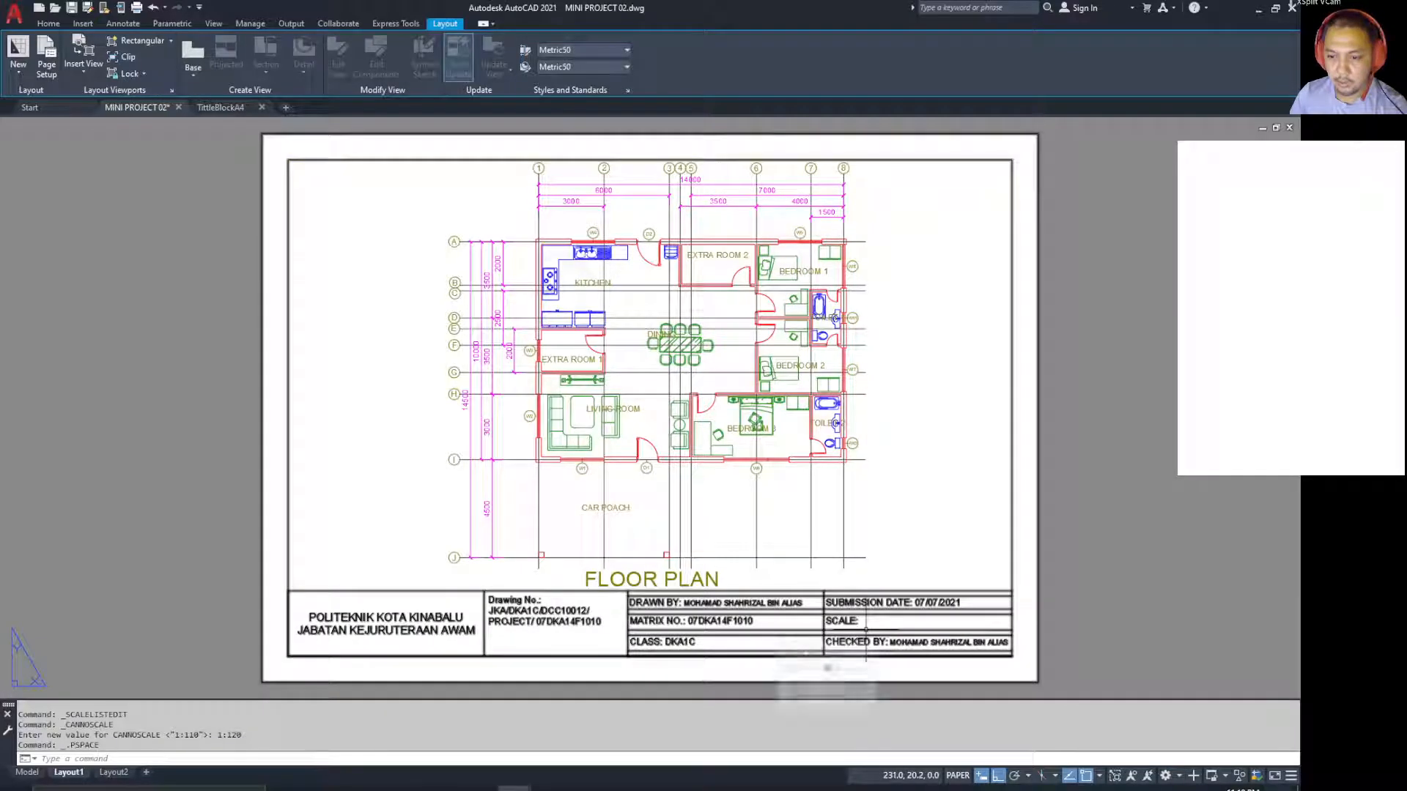
Step: Edit the title block definition TBA4 so its scale text reads SCALE: 1 : 120, and save the block changes
{"action": "double_click", "coordinate": [865, 628]}
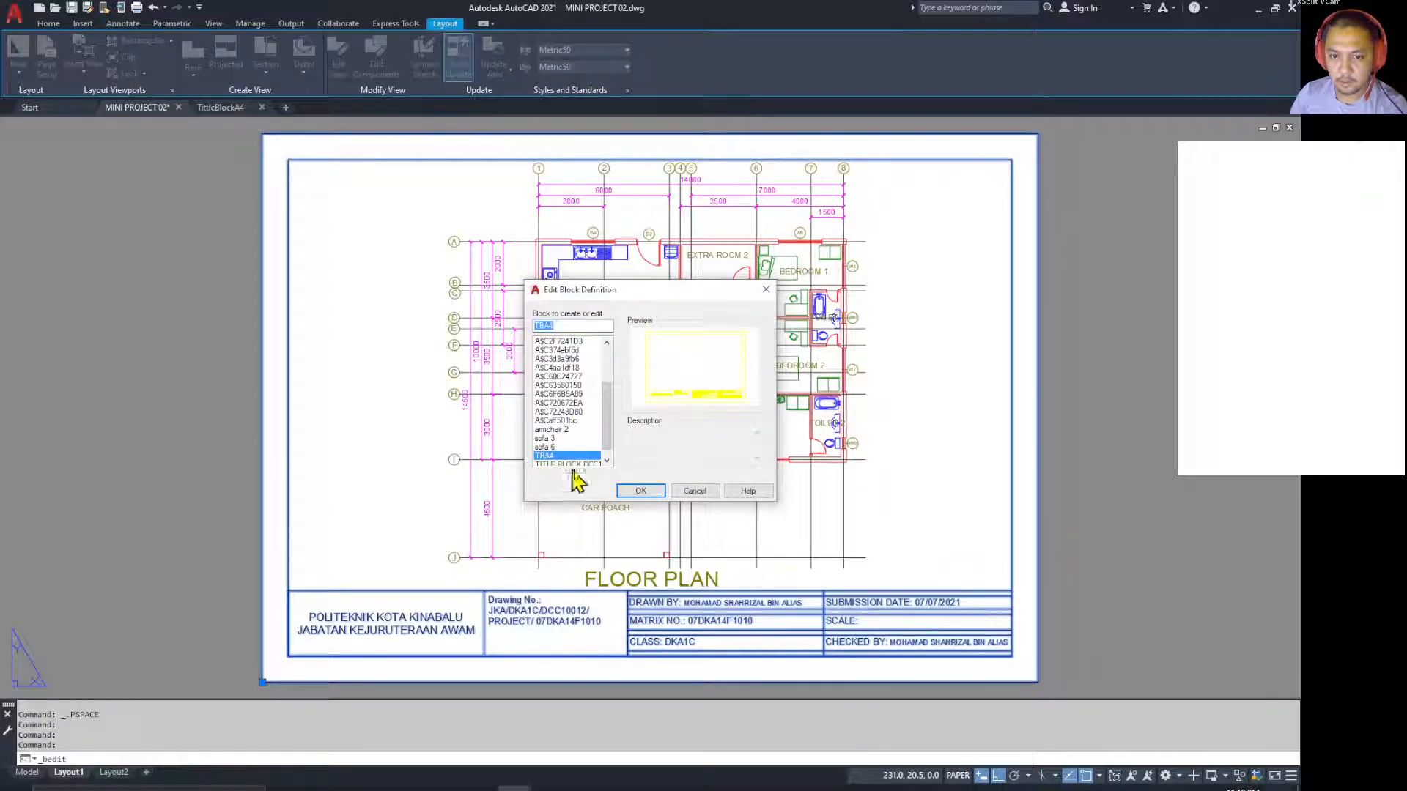
{"action": "left_click", "coordinate": [634, 491]}
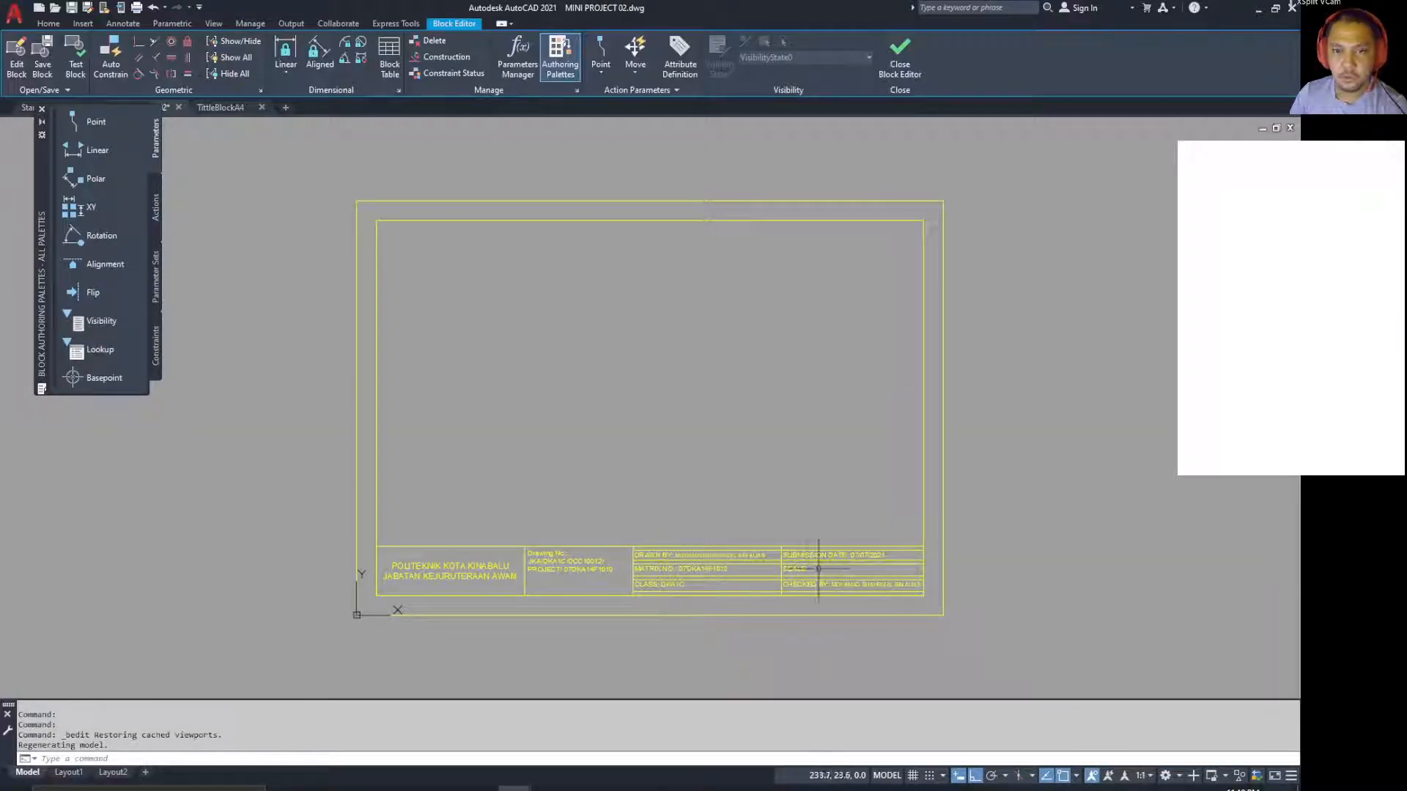
{"action": "scroll", "coordinate": [814, 571], "scroll_direction": "up", "scroll_amount": 5}
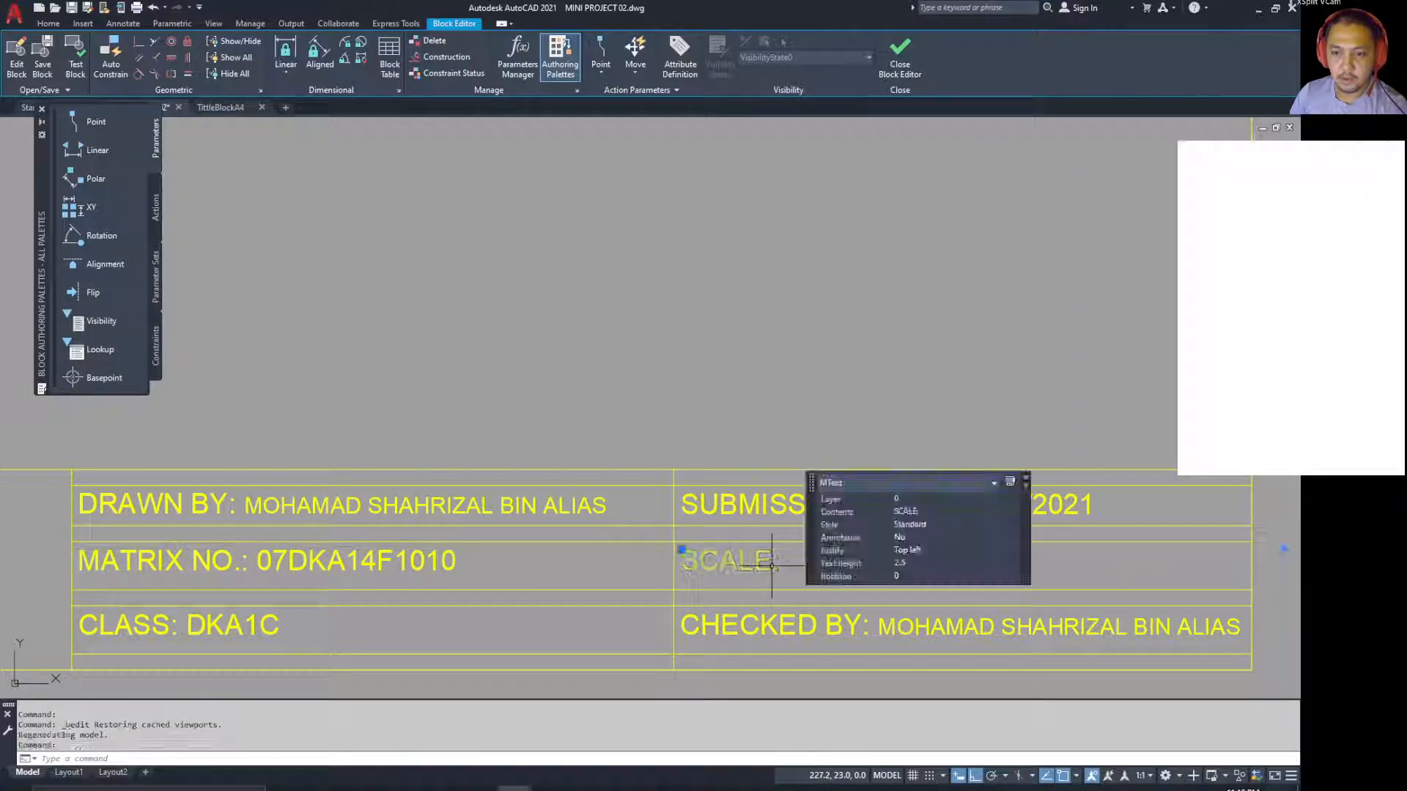
{"action": "double_click", "coordinate": [772, 562]}
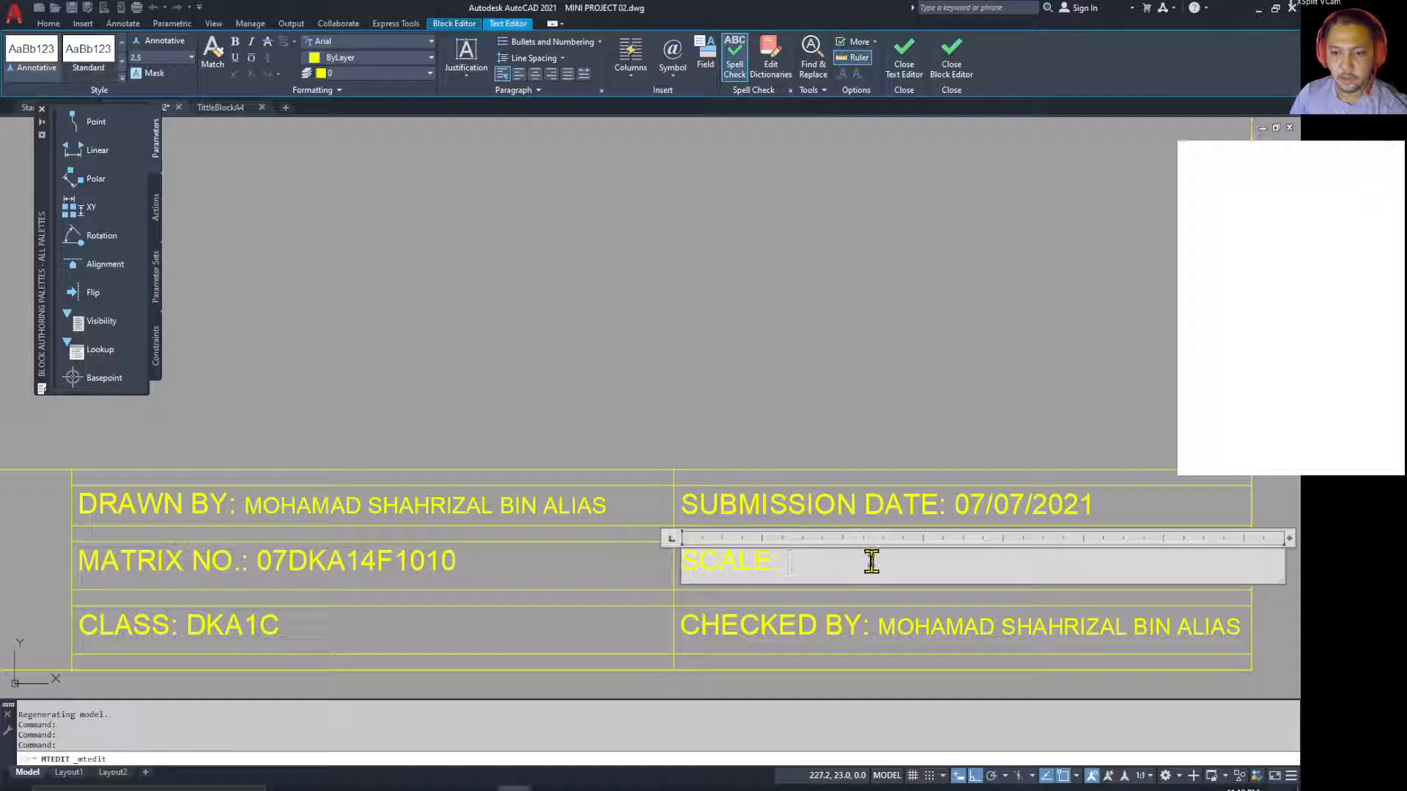
{"action": "type", "text": "1"}
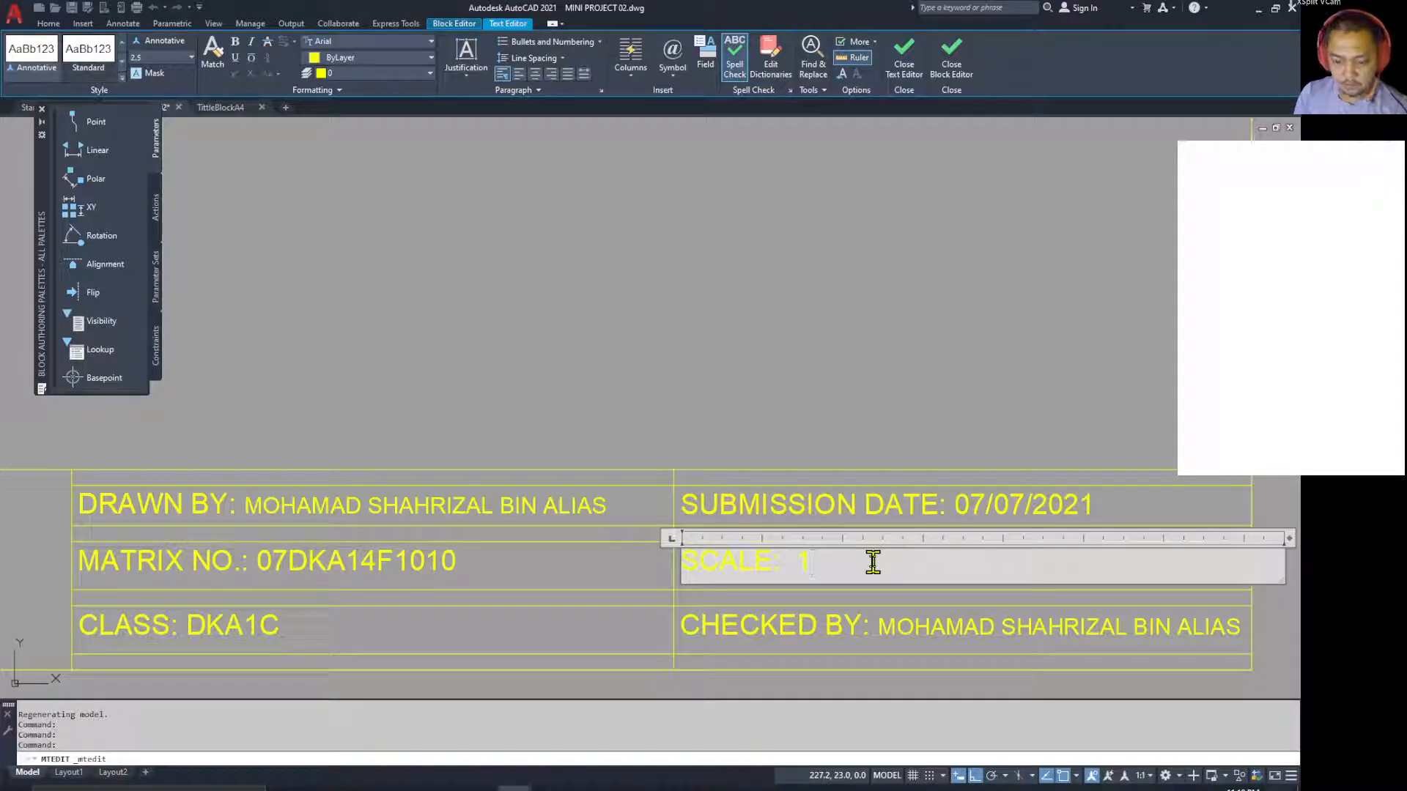
{"action": "type", "text": " : 120"}
{"action": "left_click", "coordinate": [903, 66]}
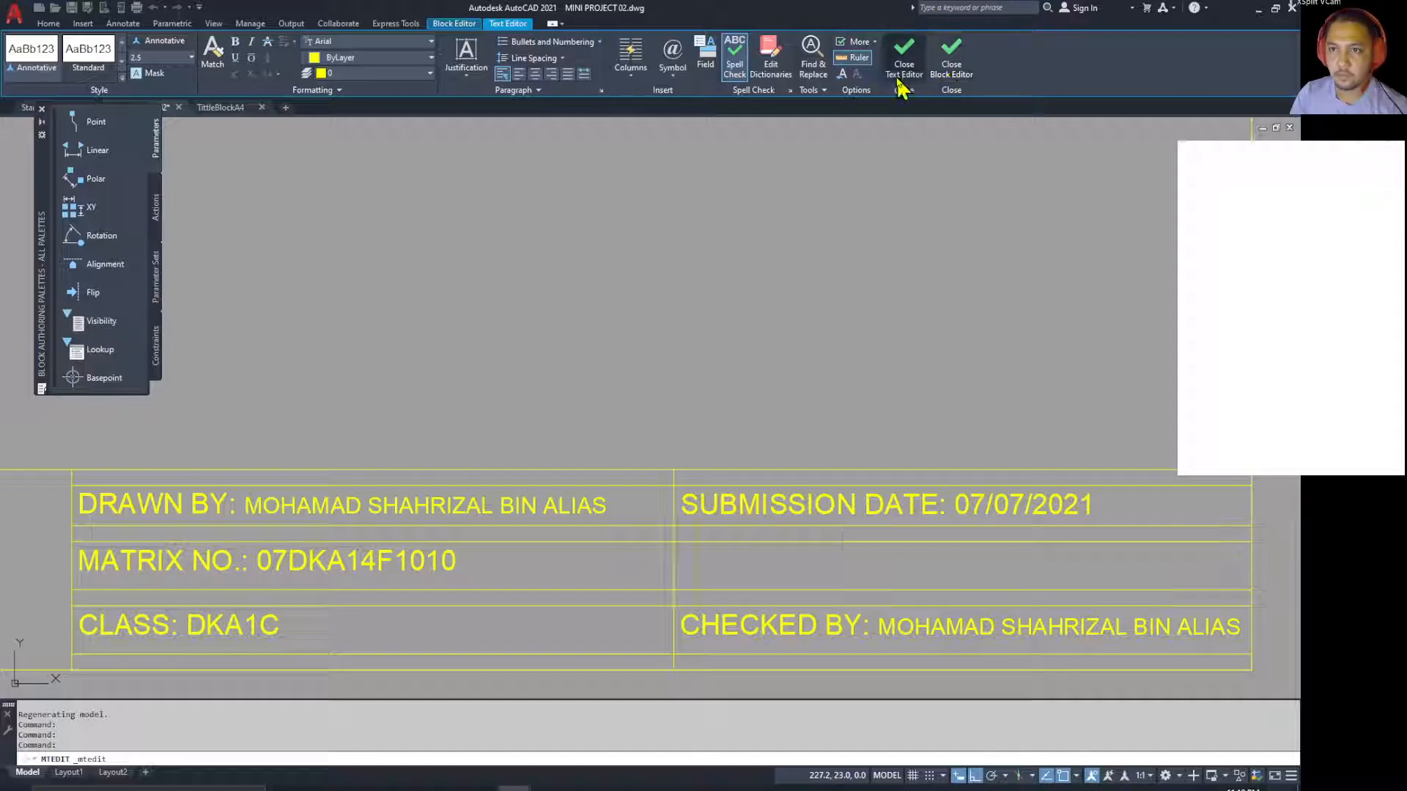
{"action": "left_click", "coordinate": [901, 63]}
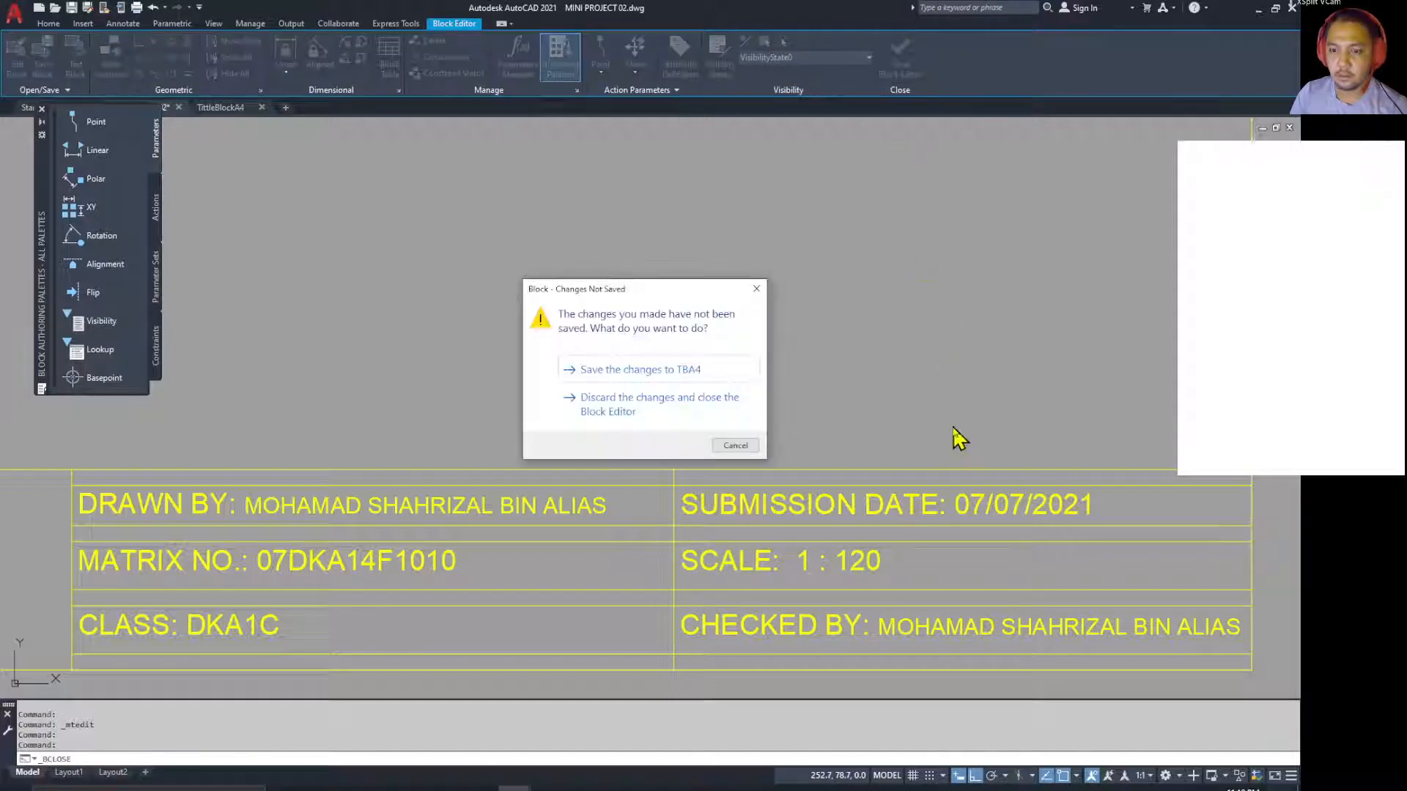
{"action": "left_click", "coordinate": [648, 371]}
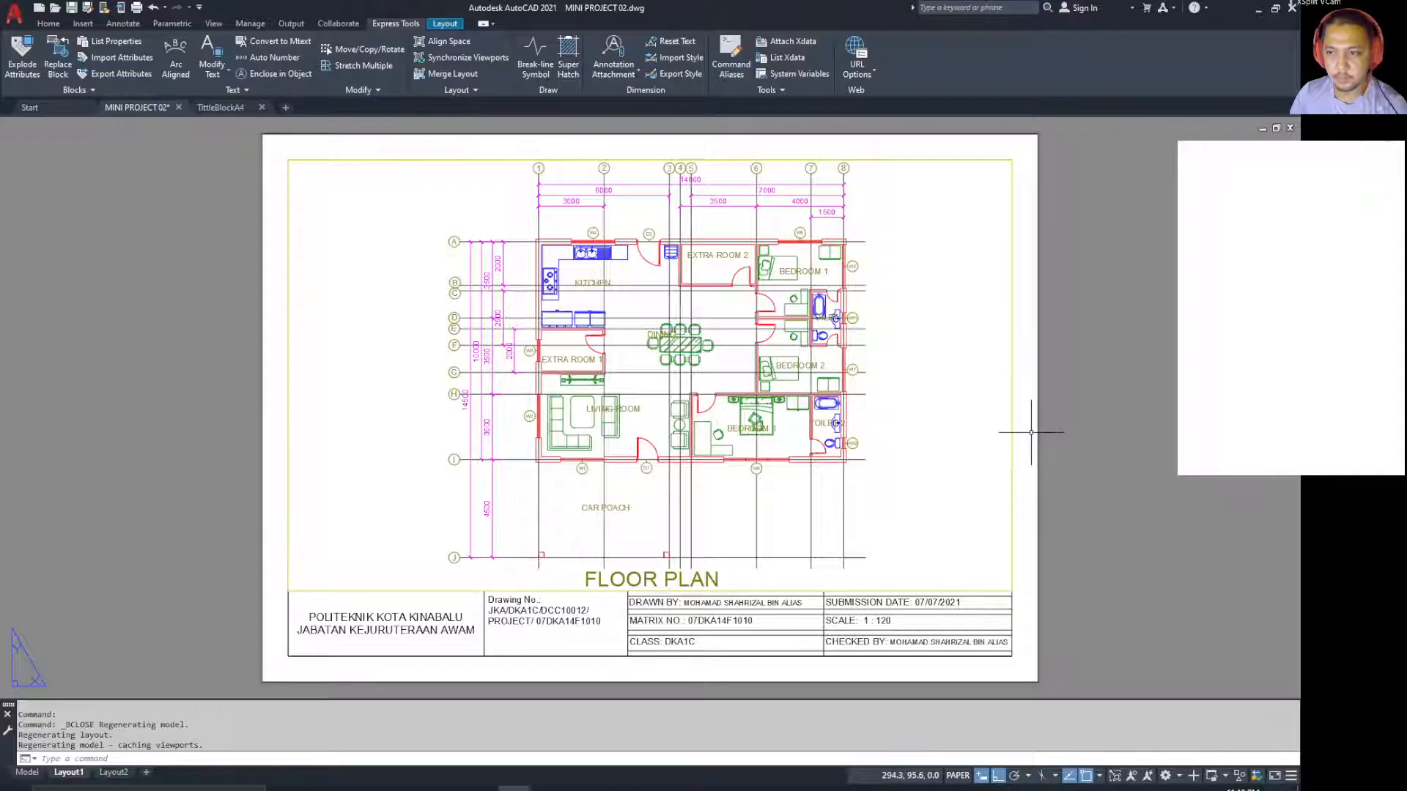
Step: Move the floor plan viewport's border to the 07TitleBlock layer and clear the selection
{"action": "left_click", "coordinate": [1013, 410]}
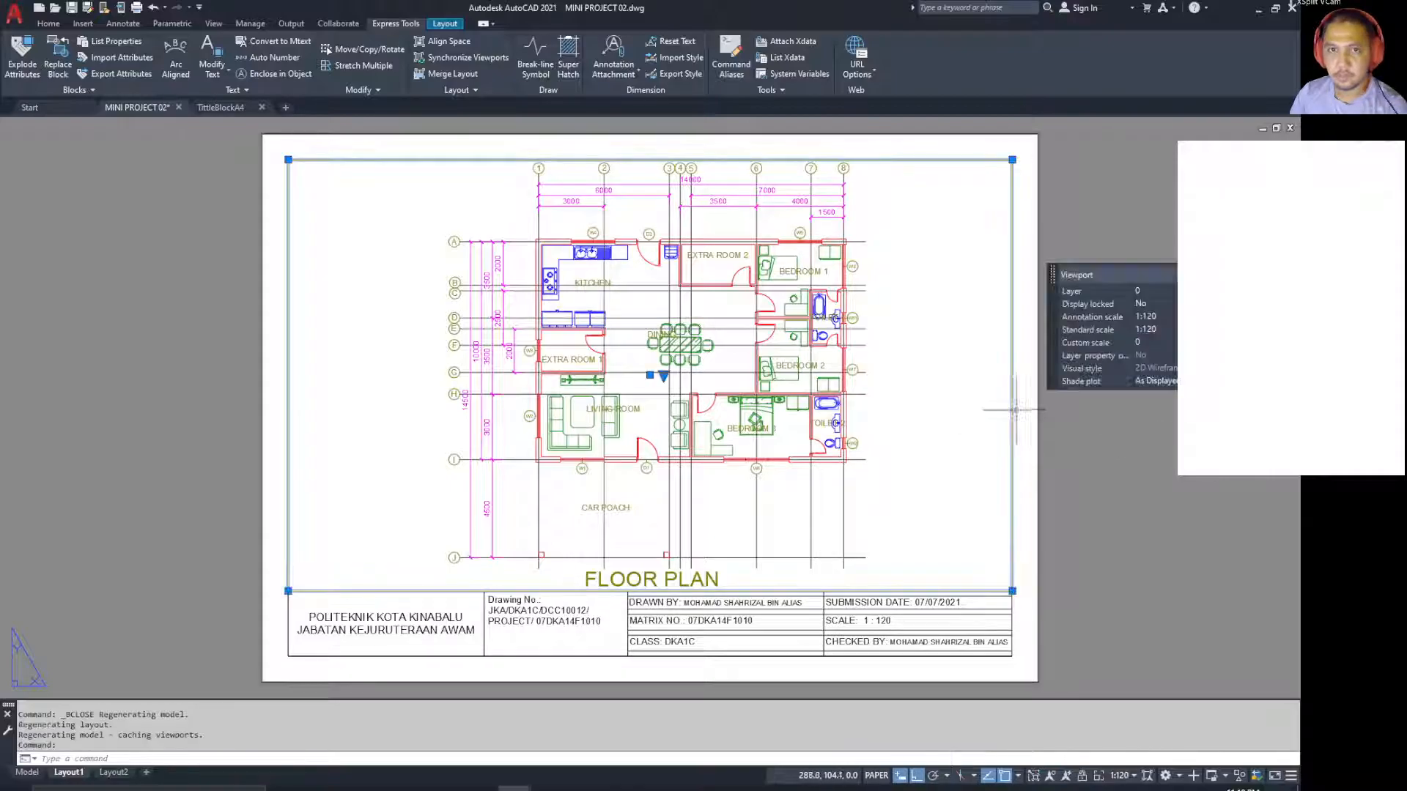
{"action": "left_click", "coordinate": [48, 24]}
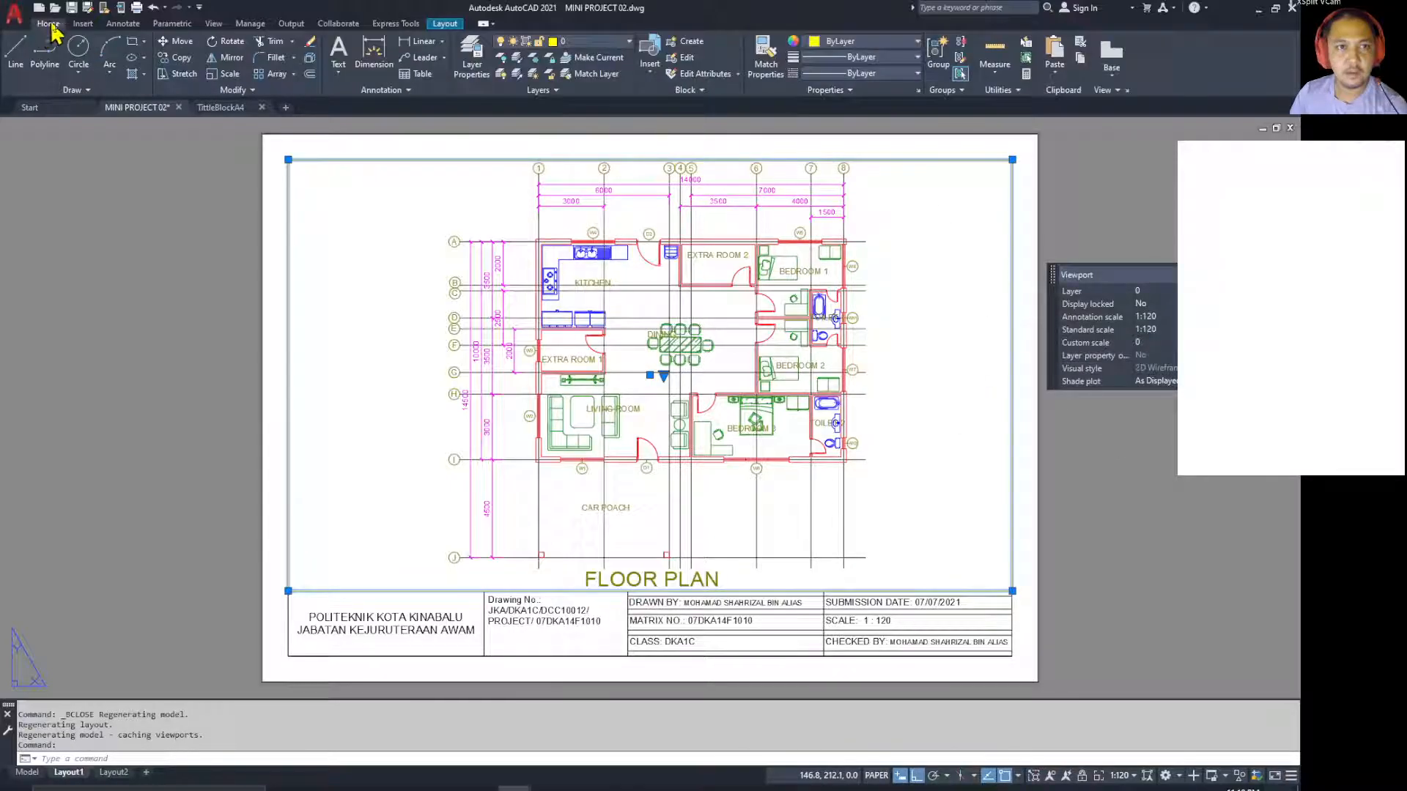
{"action": "left_click", "coordinate": [611, 42]}
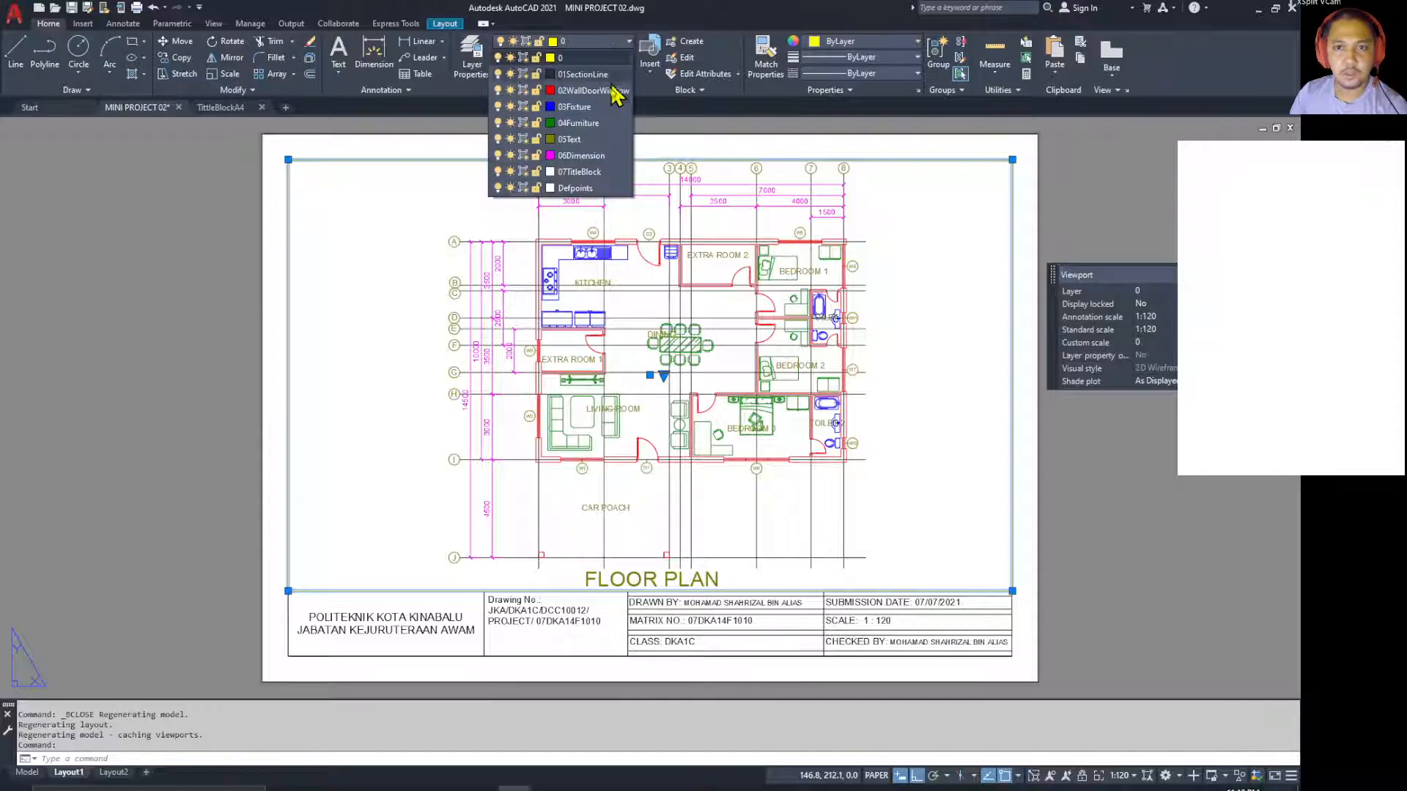
{"action": "left_click", "coordinate": [597, 175]}
{"action": "left_click", "coordinate": [1137, 300]}
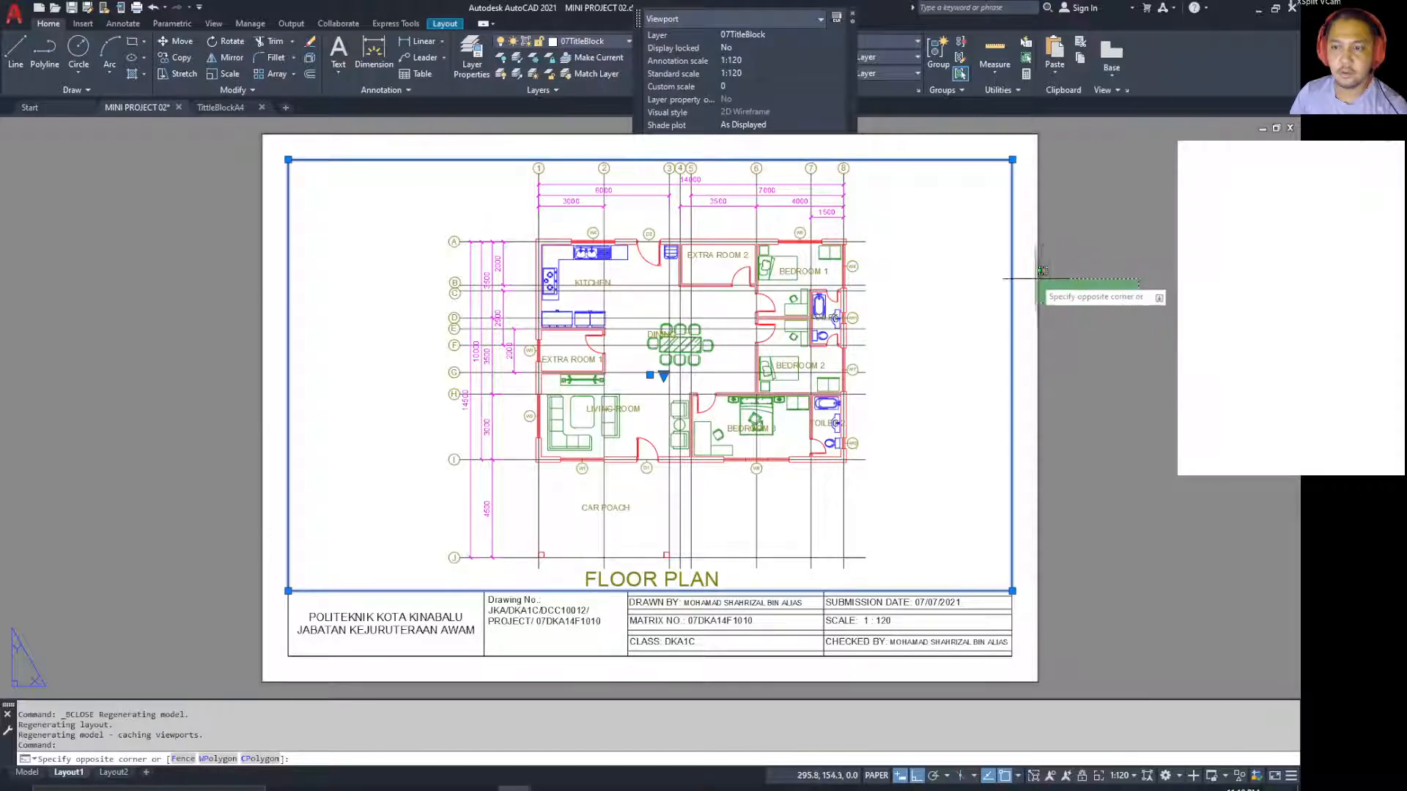
{"action": "left_click", "coordinate": [1024, 277]}
{"action": "left_click", "coordinate": [1075, 290]}
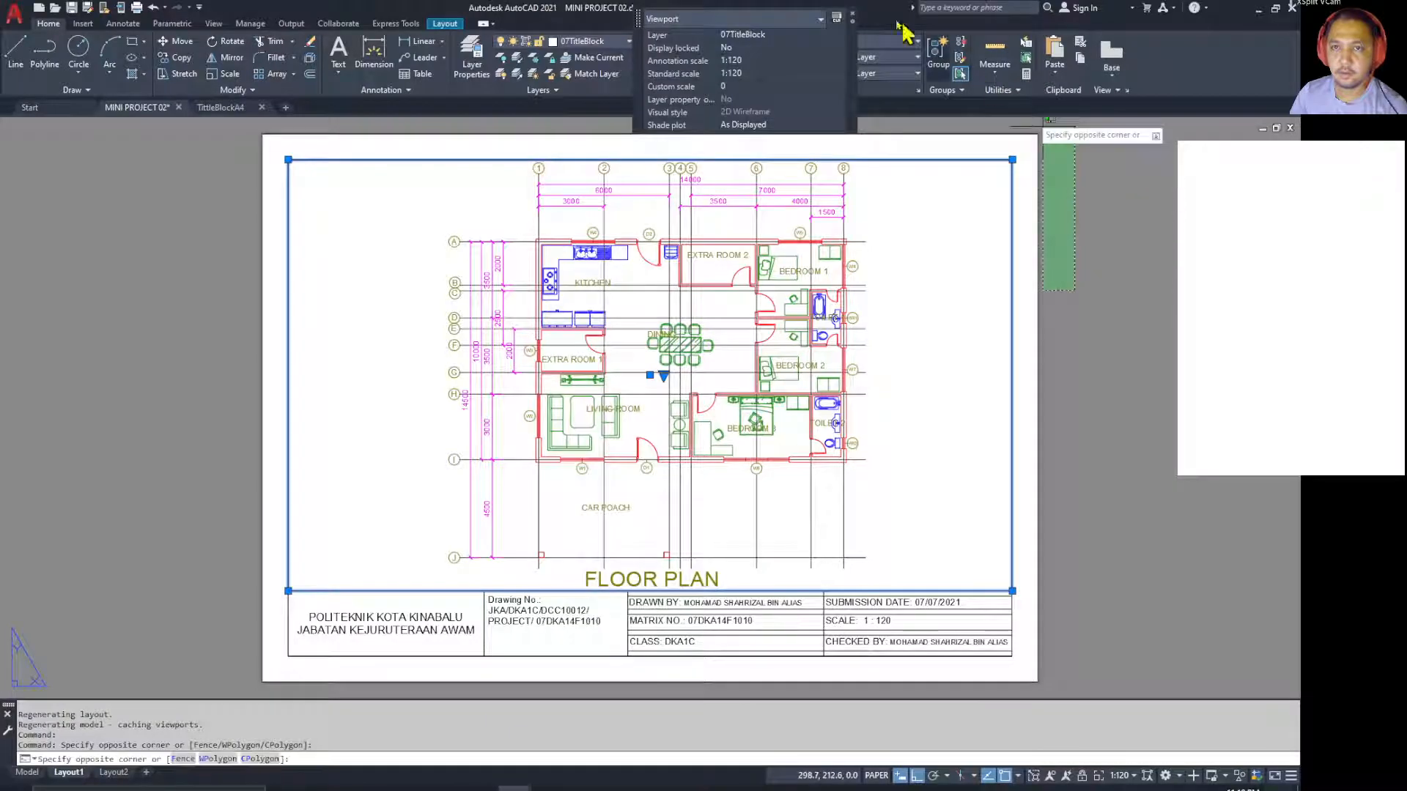
{"action": "left_click", "coordinate": [852, 14]}
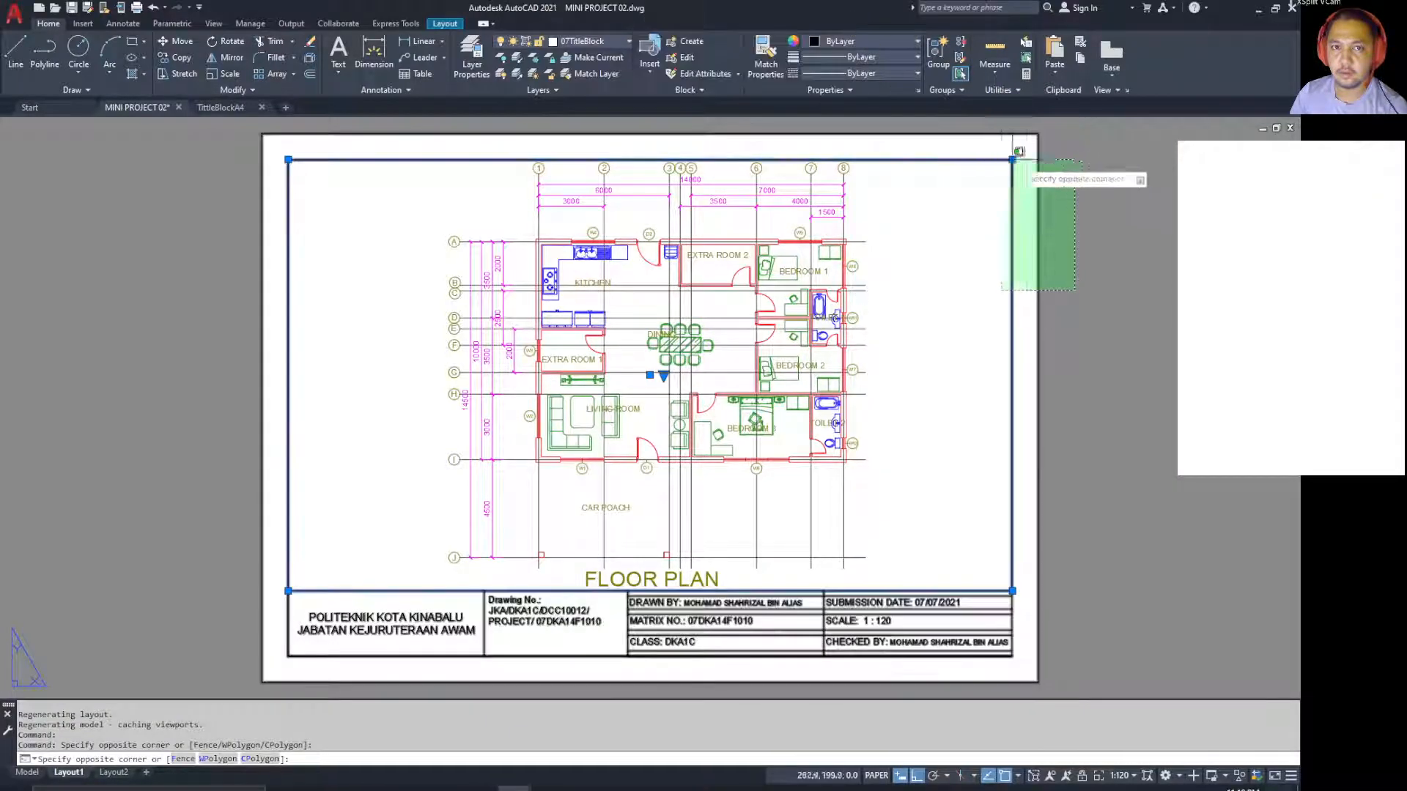
{"action": "left_click", "coordinate": [1124, 219]}
{"action": "key", "text": "Escape"}
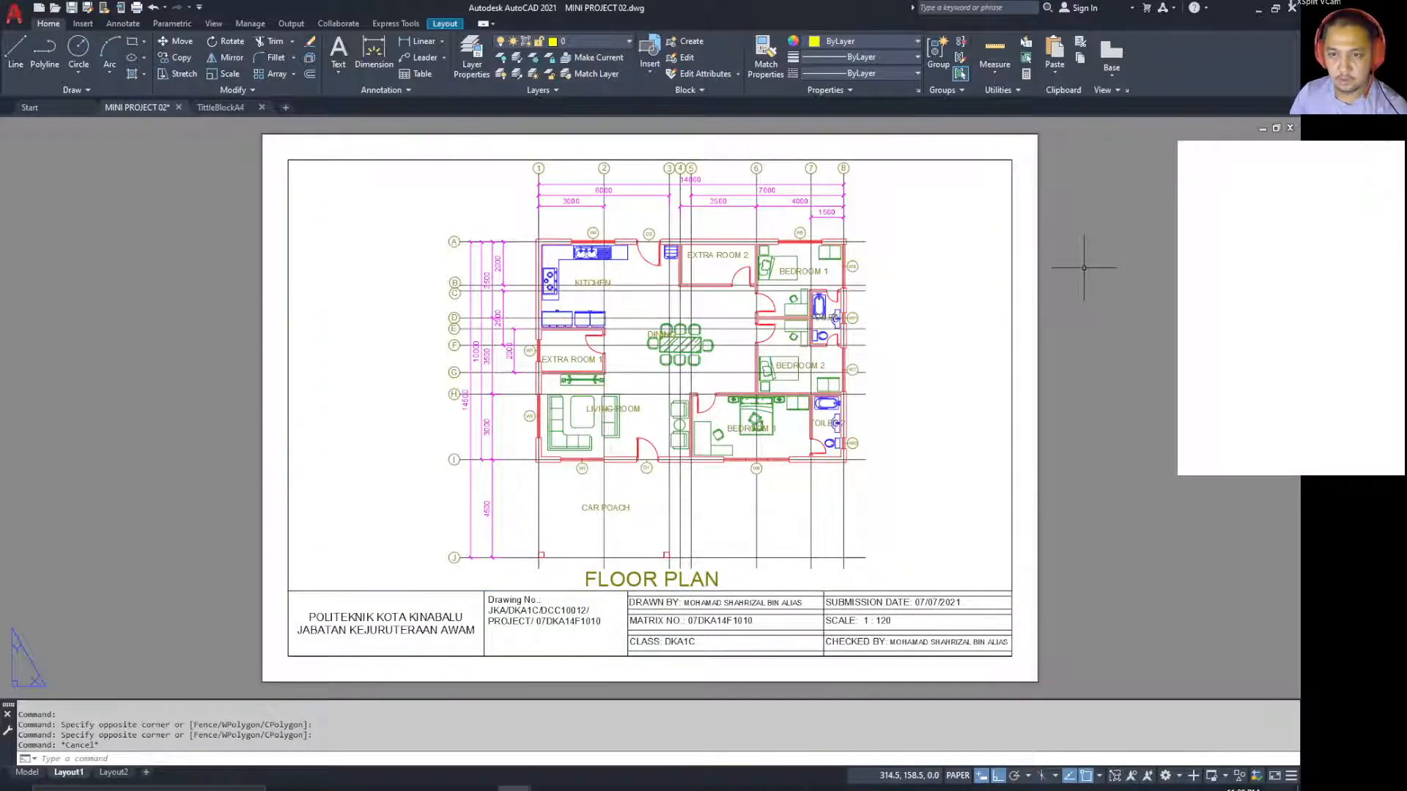
Step: Preview Layout1 as a single-sheet A4 plot with Microsoft Print to PDF and start plotting from the preview
{"action": "key", "text": "ctrl+p"}
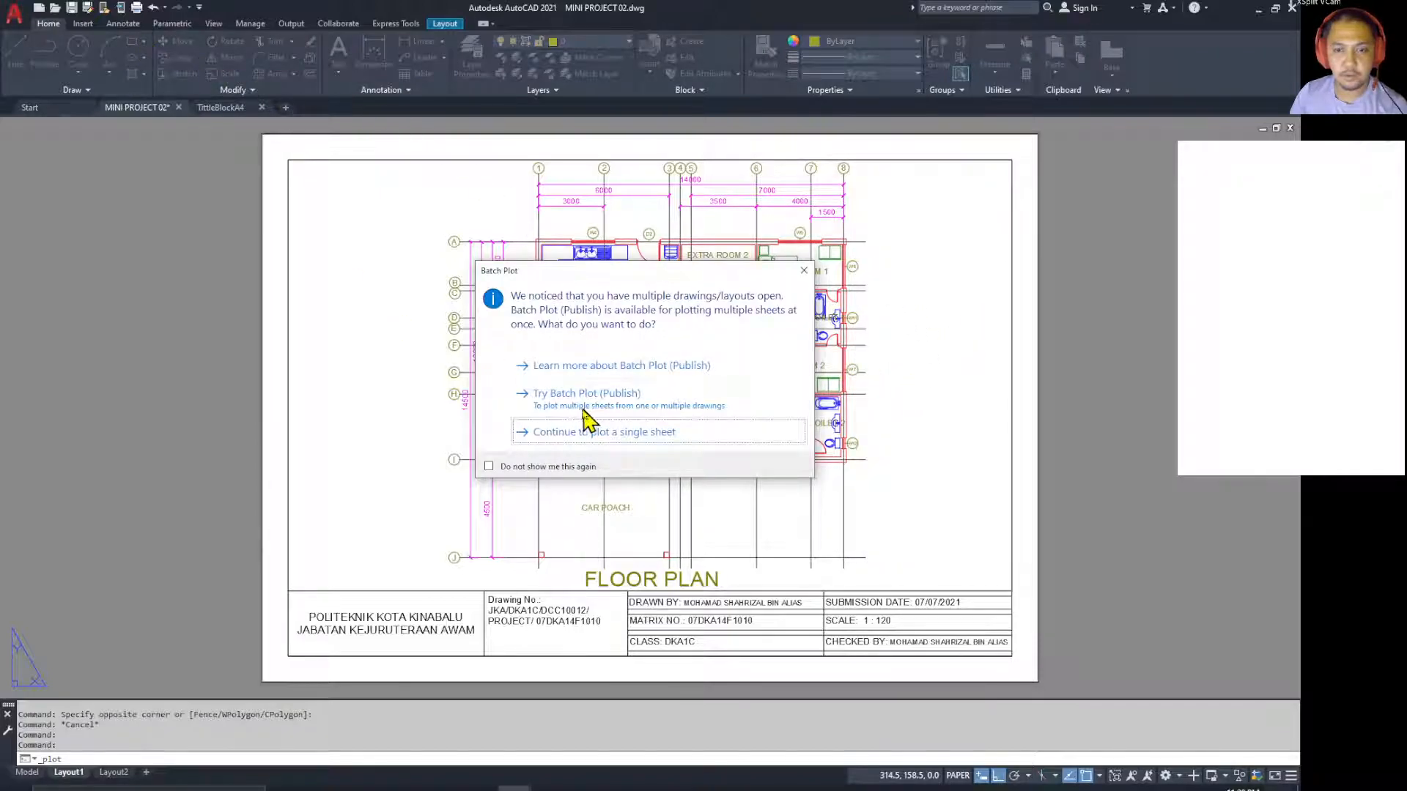
{"action": "left_click", "coordinate": [576, 434]}
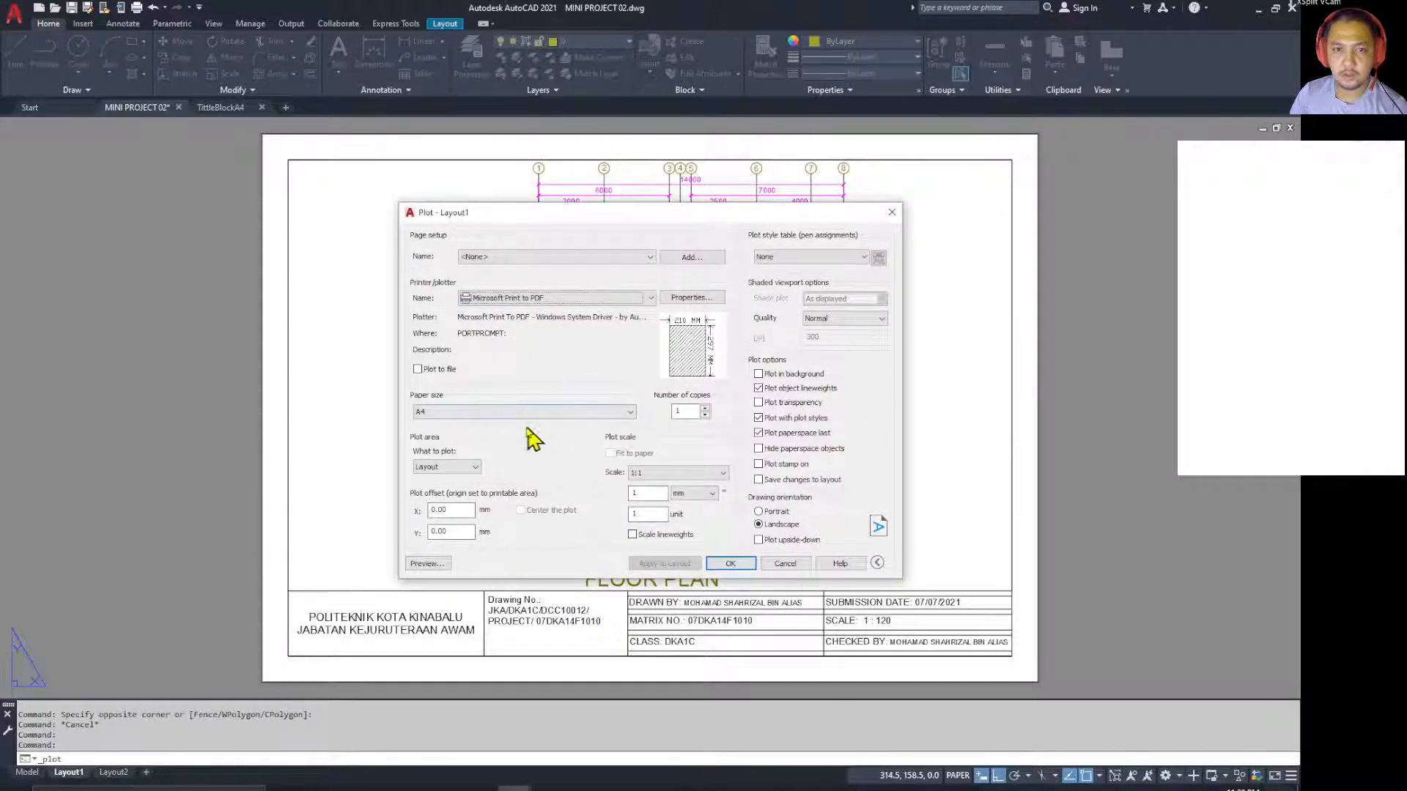
{"action": "left_click", "coordinate": [429, 563]}
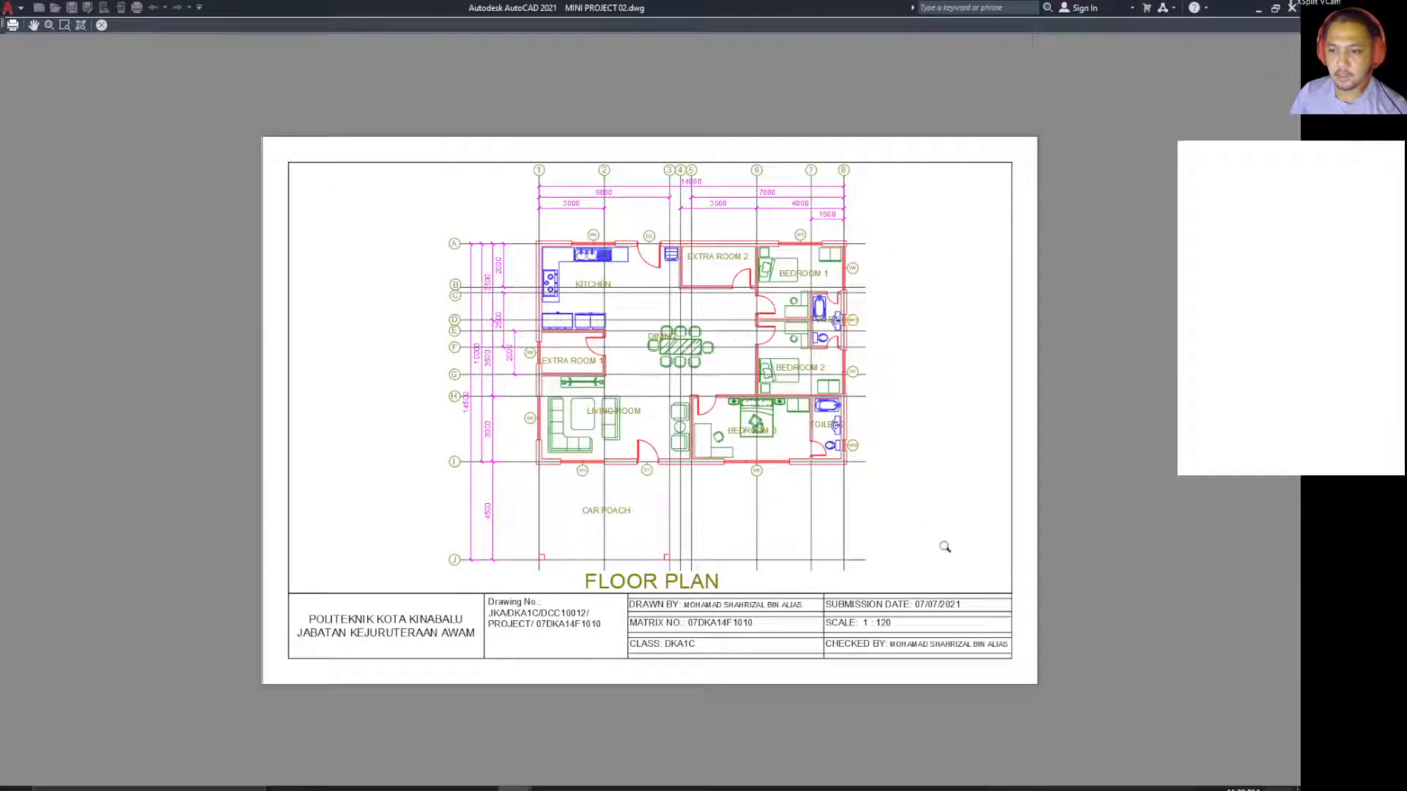
{"action": "left_click", "coordinate": [13, 26]}
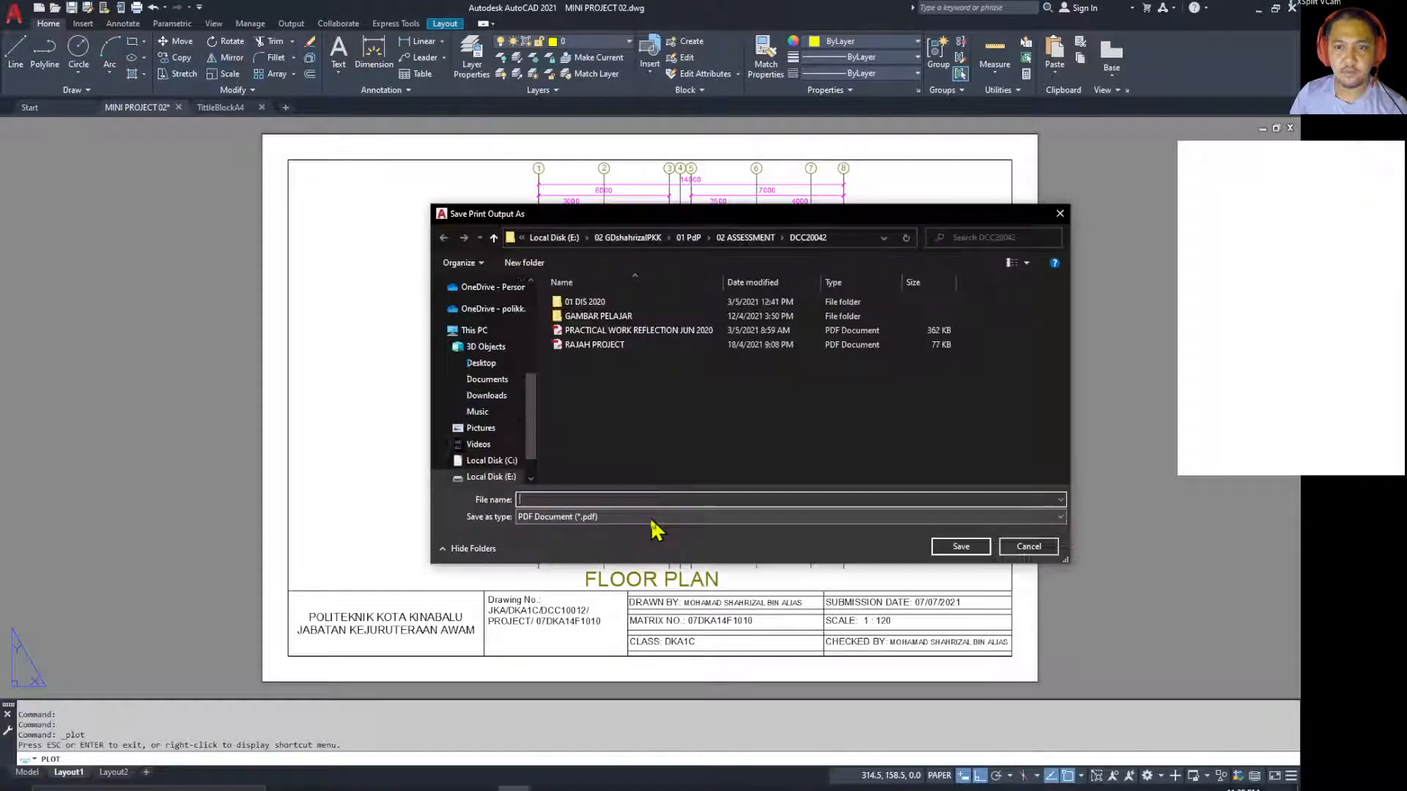
Step: Save the plotted PDF to the Desktop under the file name MINI PROJECT PLAN VIEW
{"action": "left_click", "coordinate": [490, 364]}
{"action": "left_click", "coordinate": [960, 547]}
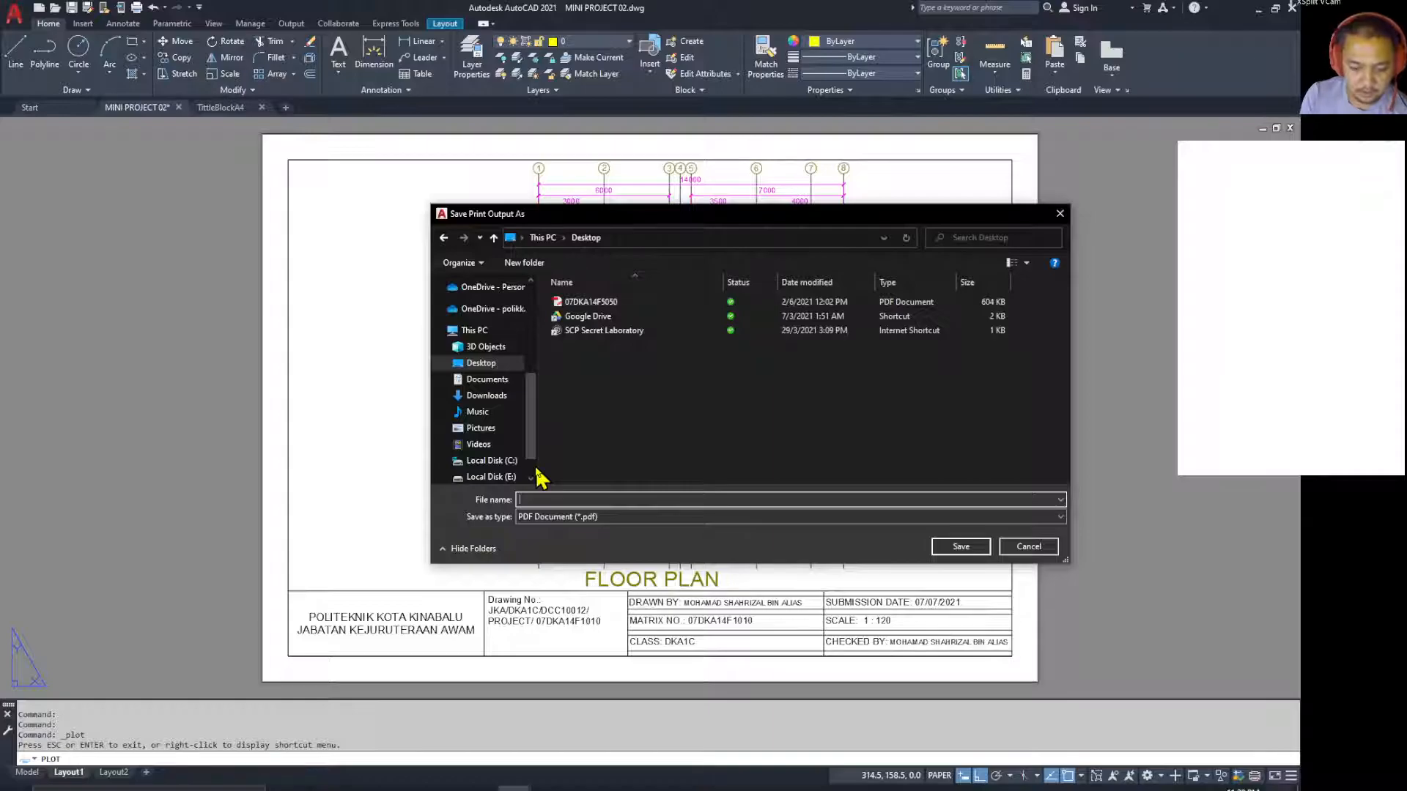
{"action": "type", "text": "mi"}
{"action": "key", "text": "BackSpace"}
{"action": "key", "text": "BackSpace"}
{"action": "type", "text": "MINI PROJECT P"}
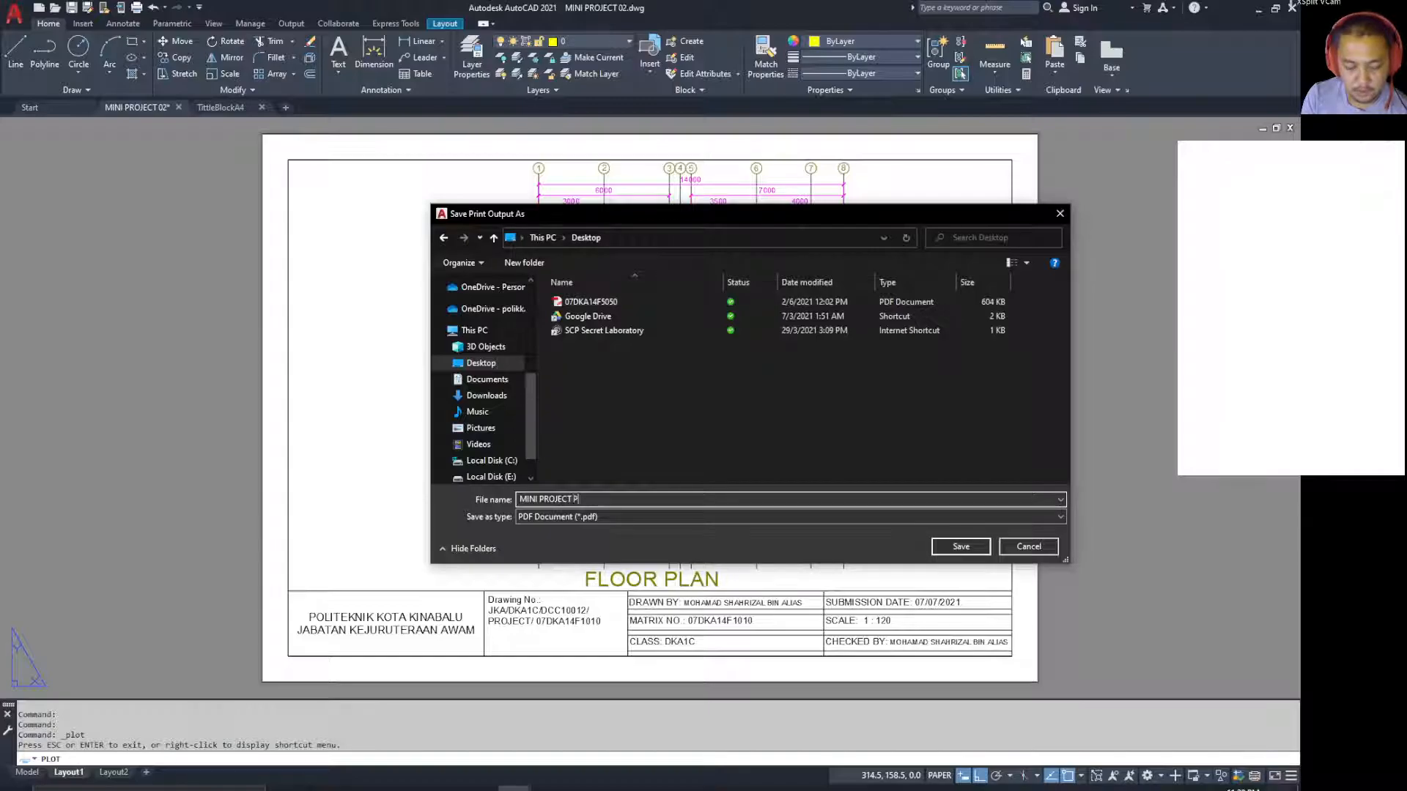
{"action": "type", "text": "LAN VIEW"}
{"action": "key", "text": "Return"}
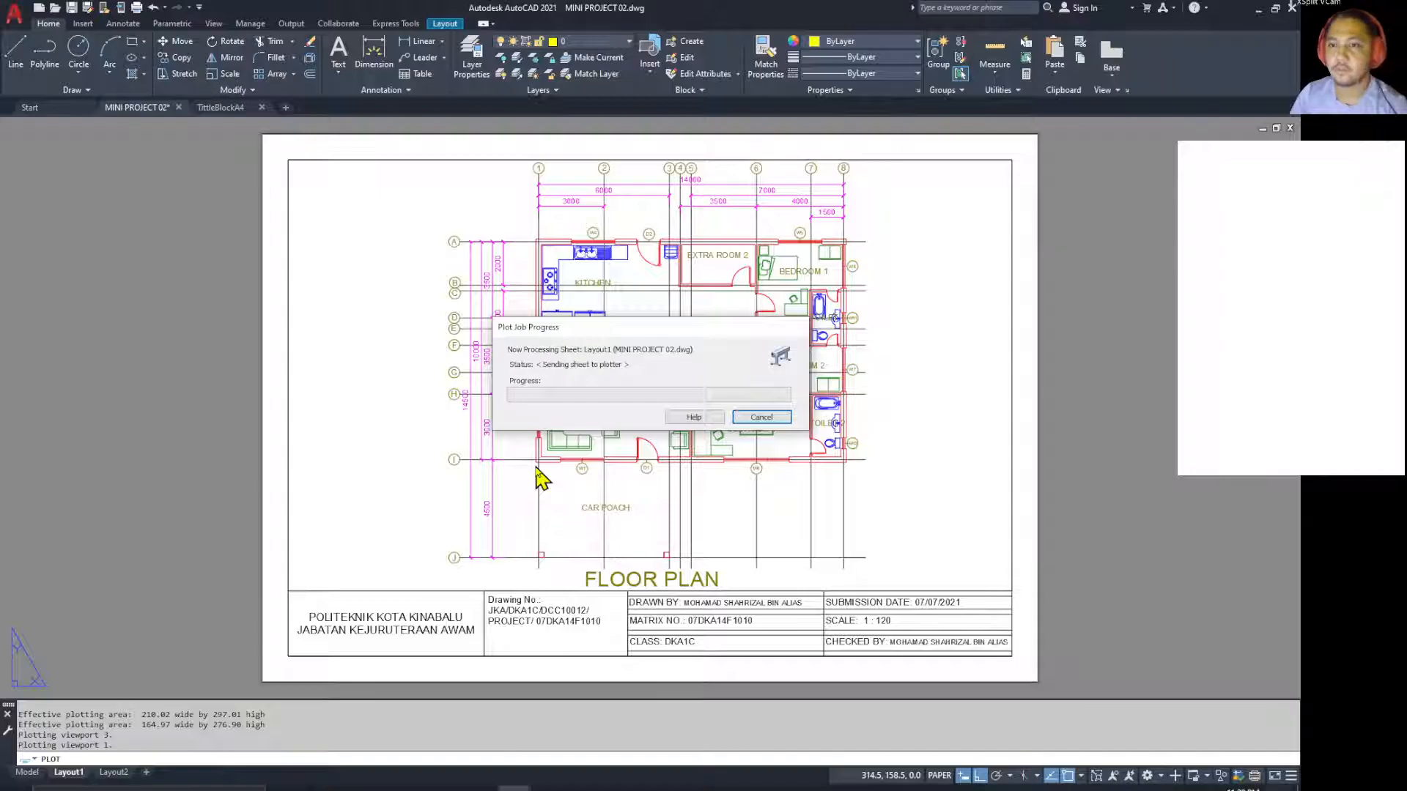
Step: Leave AutoCAD for the desktop, open the MINI PROJECT PLAN VIEW PDF in a maximized window and show its whole page
{"action": "left_click", "coordinate": [1255, 14]}
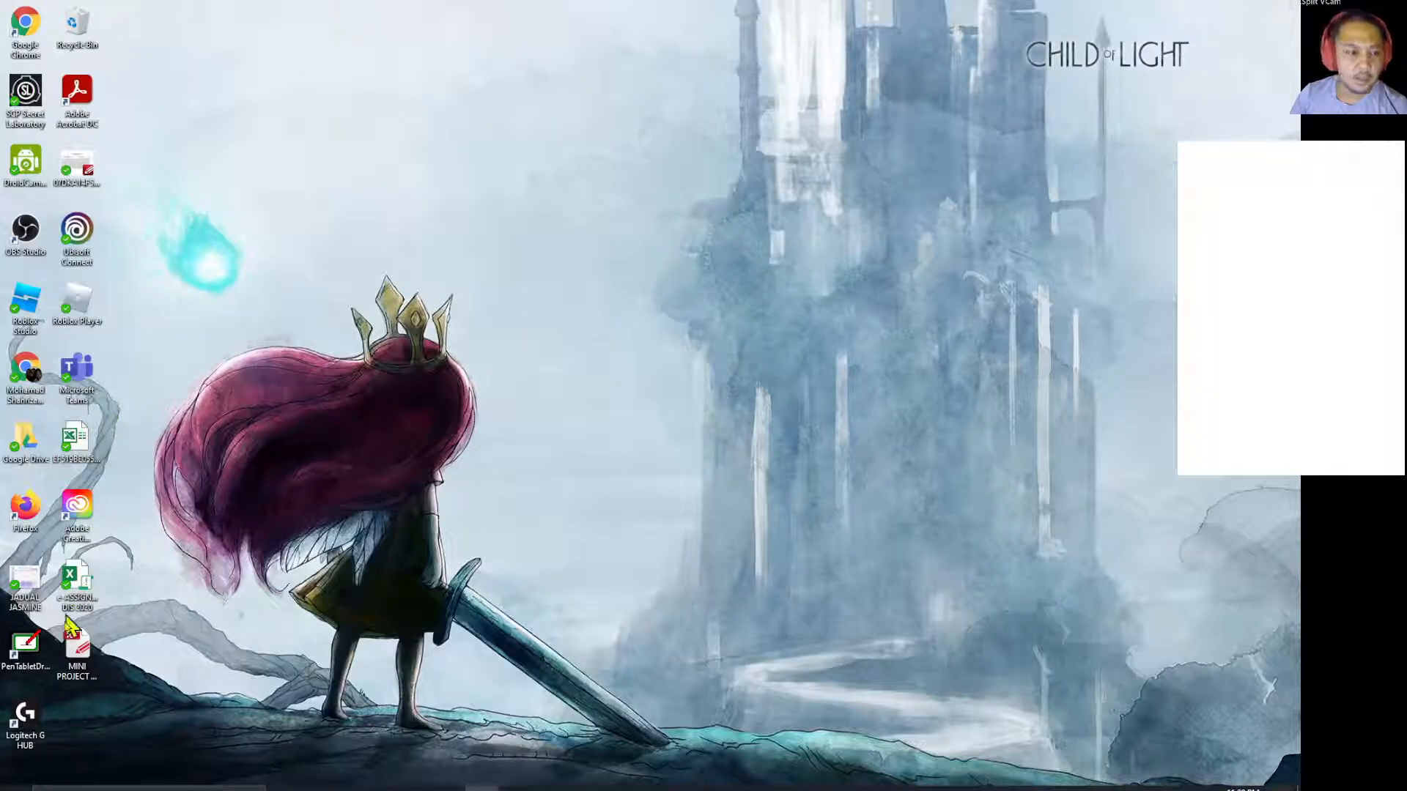
{"action": "left_click", "coordinate": [73, 654]}
{"action": "double_click", "coordinate": [73, 654]}
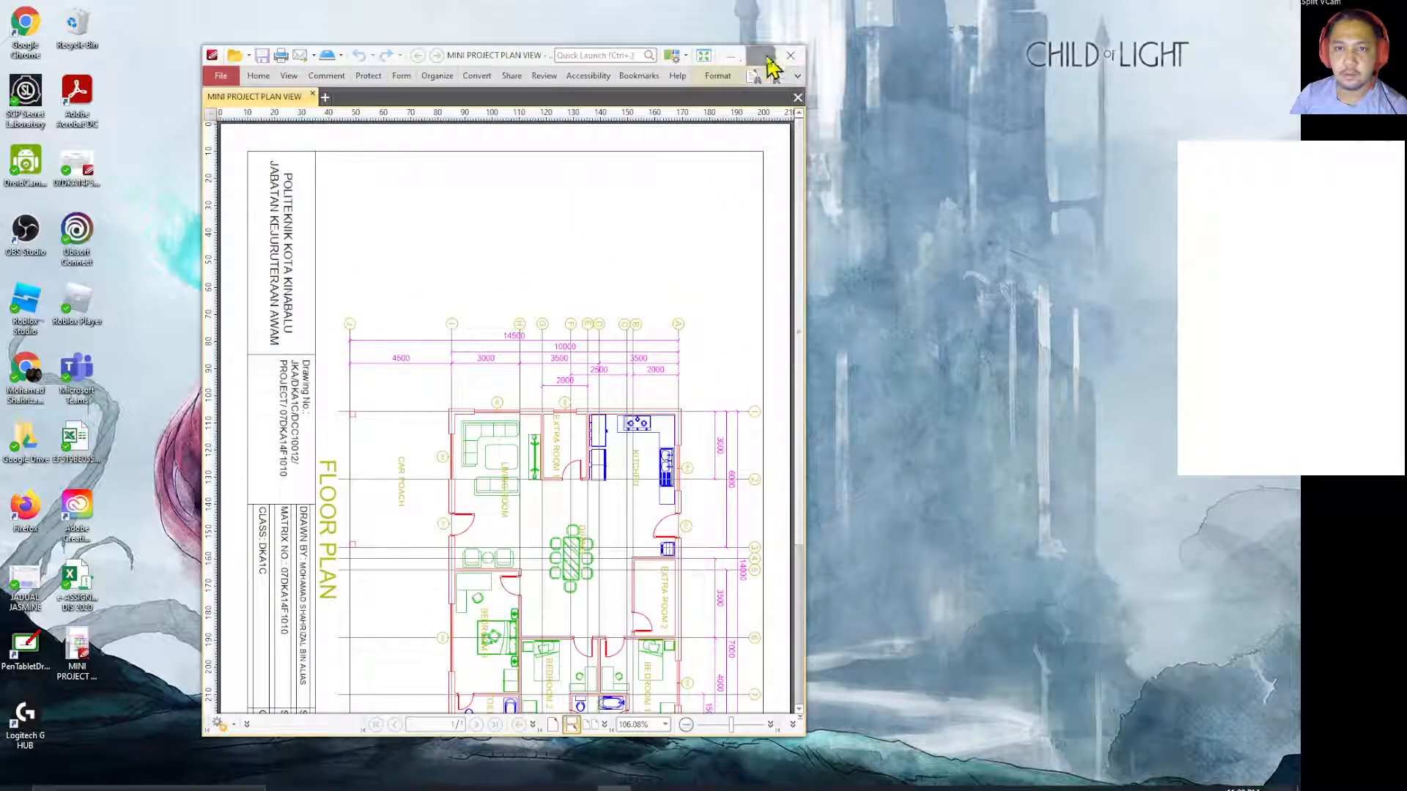
{"action": "left_click", "coordinate": [762, 56]}
{"action": "scroll", "coordinate": [812, 285], "scroll_direction": "down", "scroll_amount": 4, "text": "ctrl"}
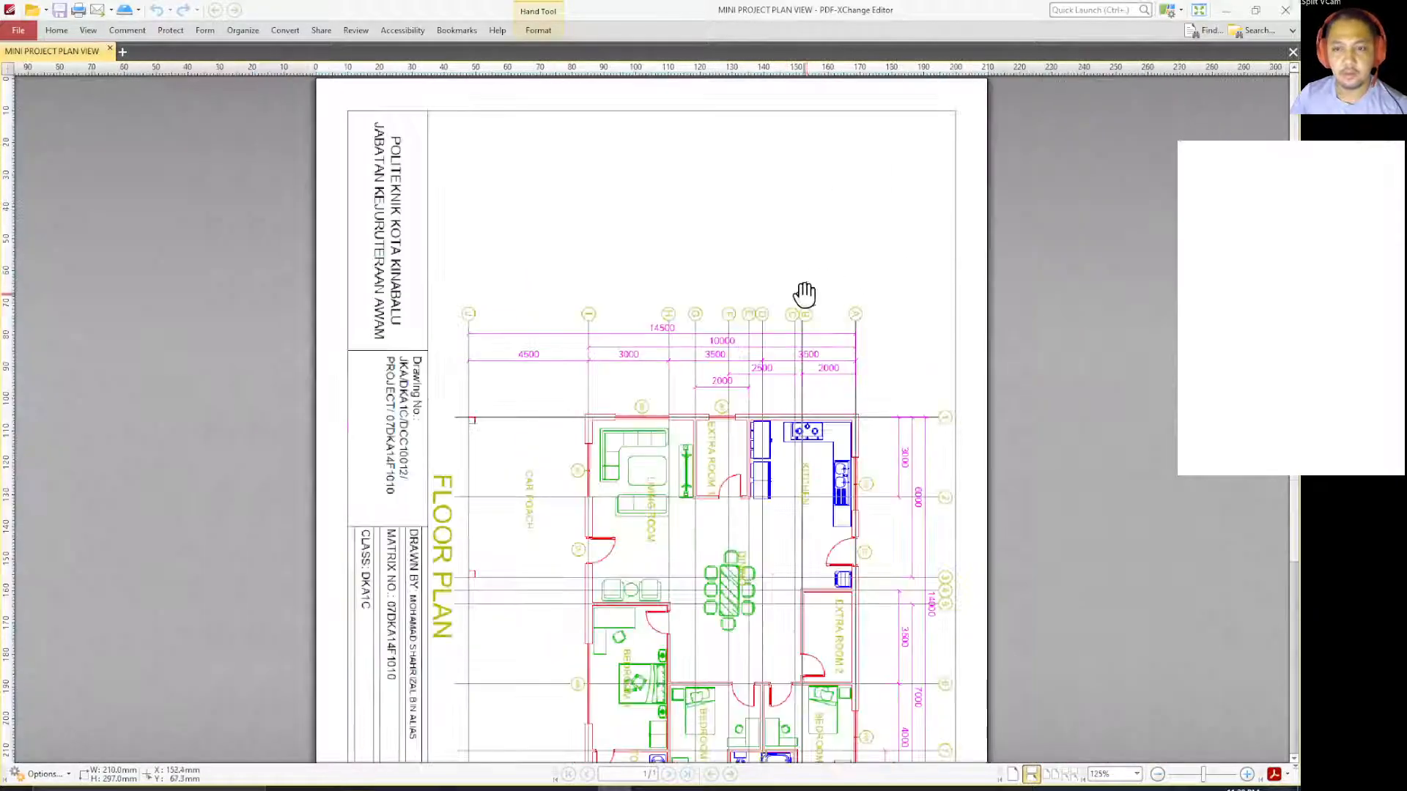
{"action": "scroll", "coordinate": [795, 291], "scroll_direction": "down", "scroll_amount": 1, "text": "ctrl"}
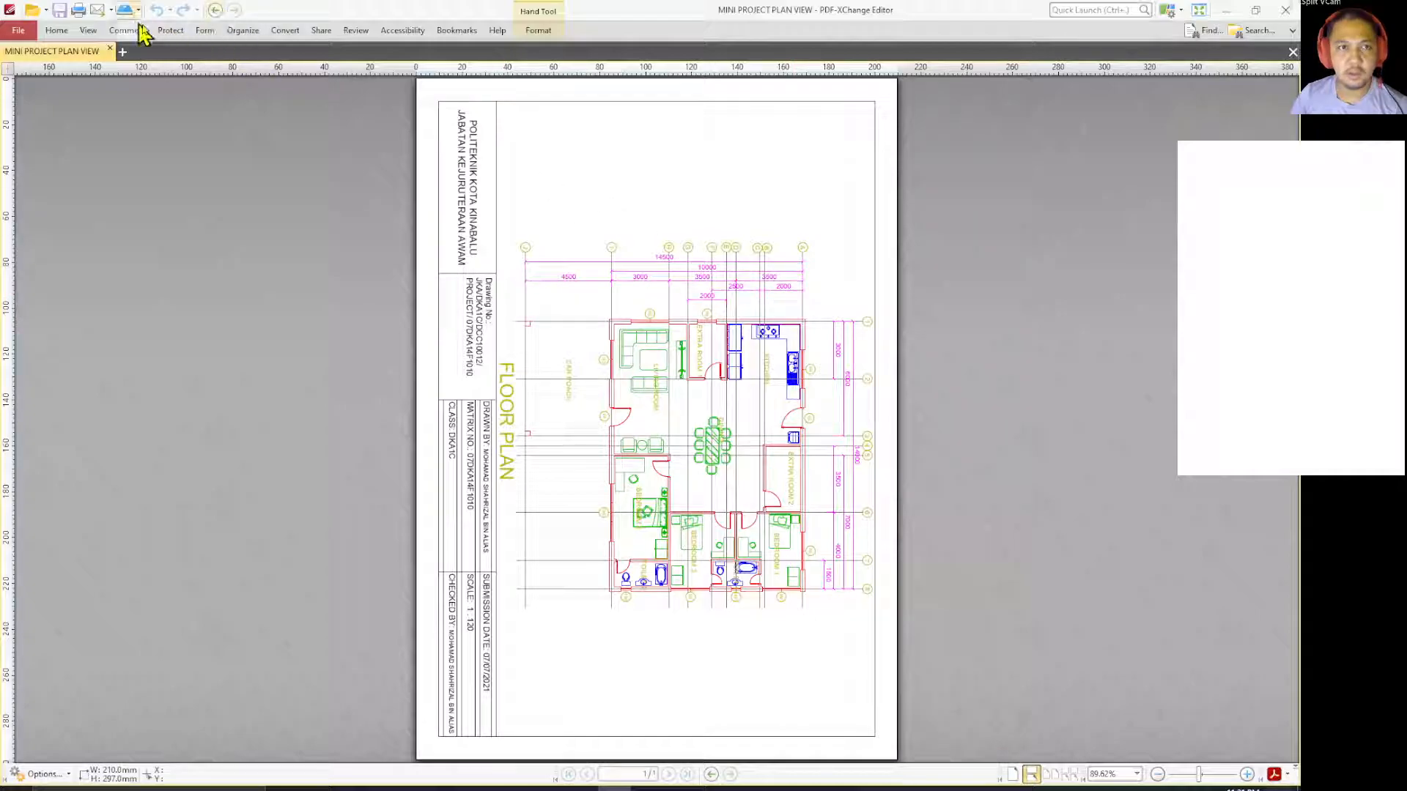
Step: Rotate the current PDF page counterclockwise 90 degrees so the floor plan sheet reads upright
{"action": "left_click", "coordinate": [244, 32]}
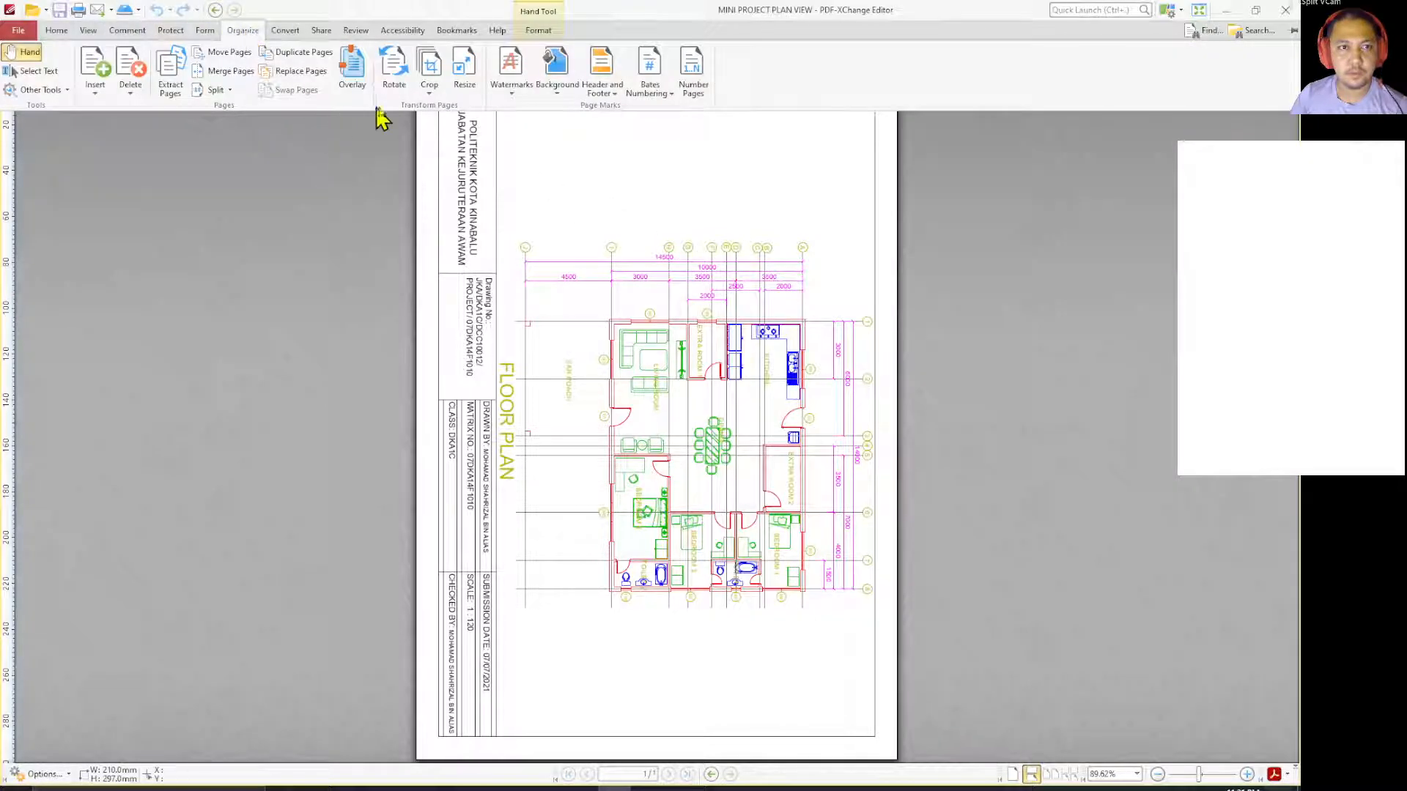
{"action": "left_click", "coordinate": [393, 81]}
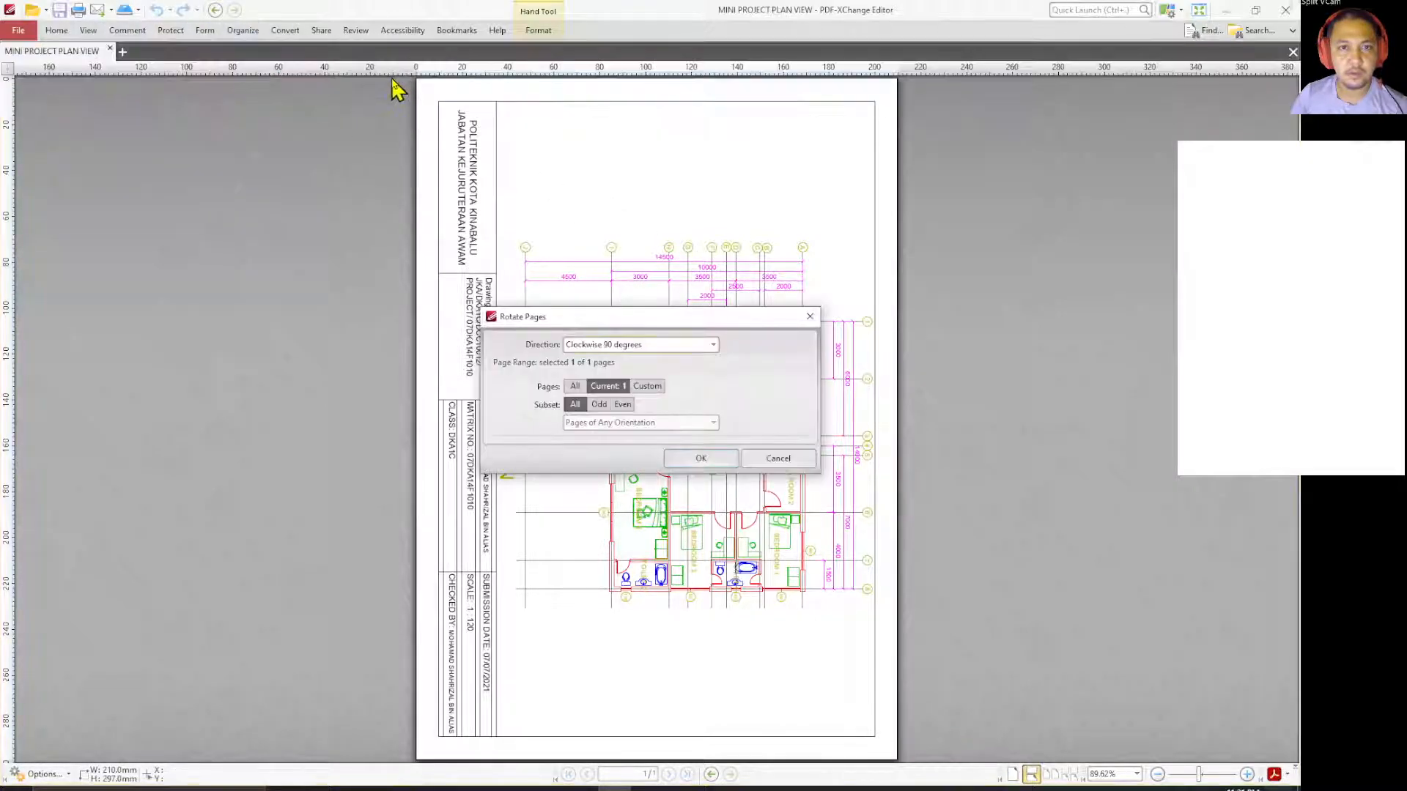
{"action": "left_click", "coordinate": [652, 345]}
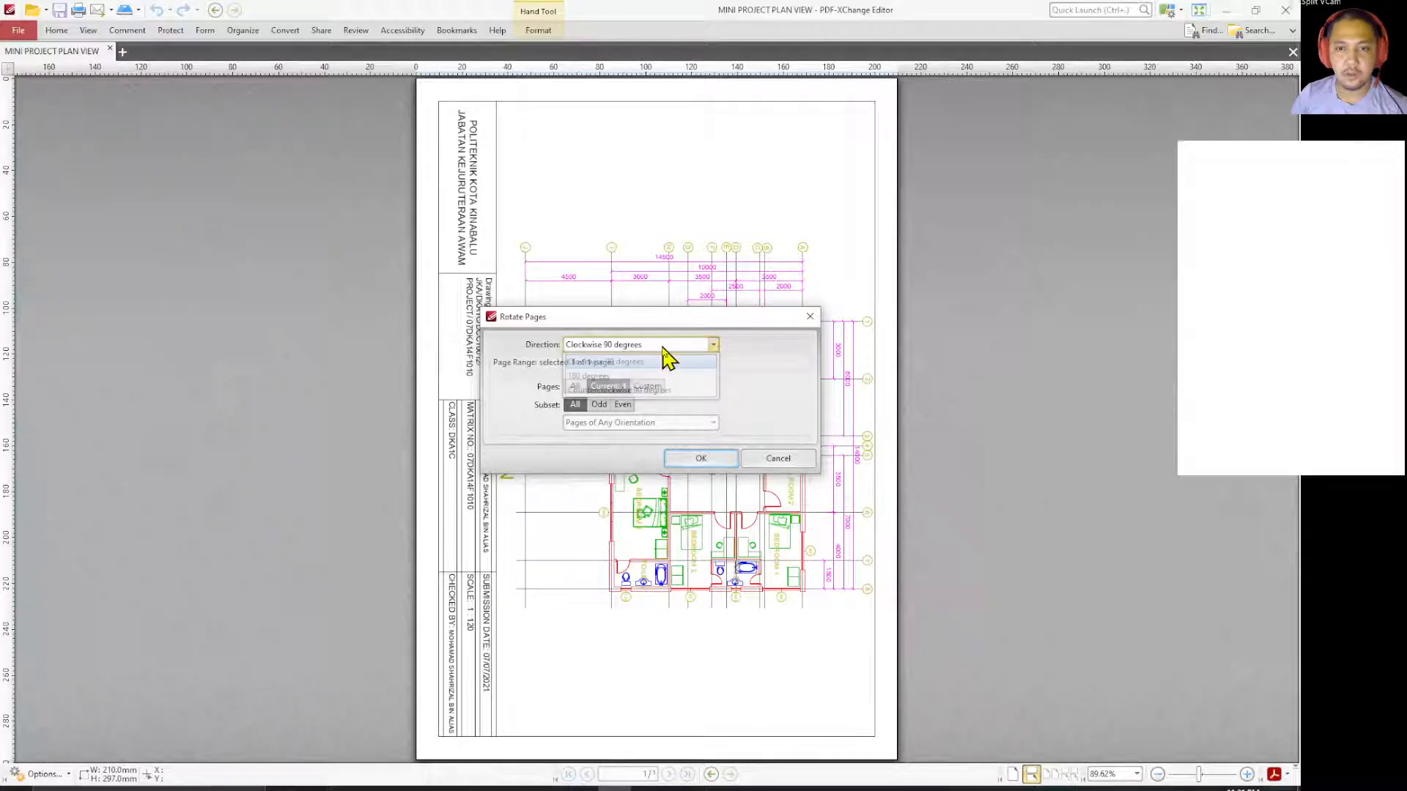
{"action": "left_click", "coordinate": [644, 389]}
{"action": "left_click", "coordinate": [700, 459]}
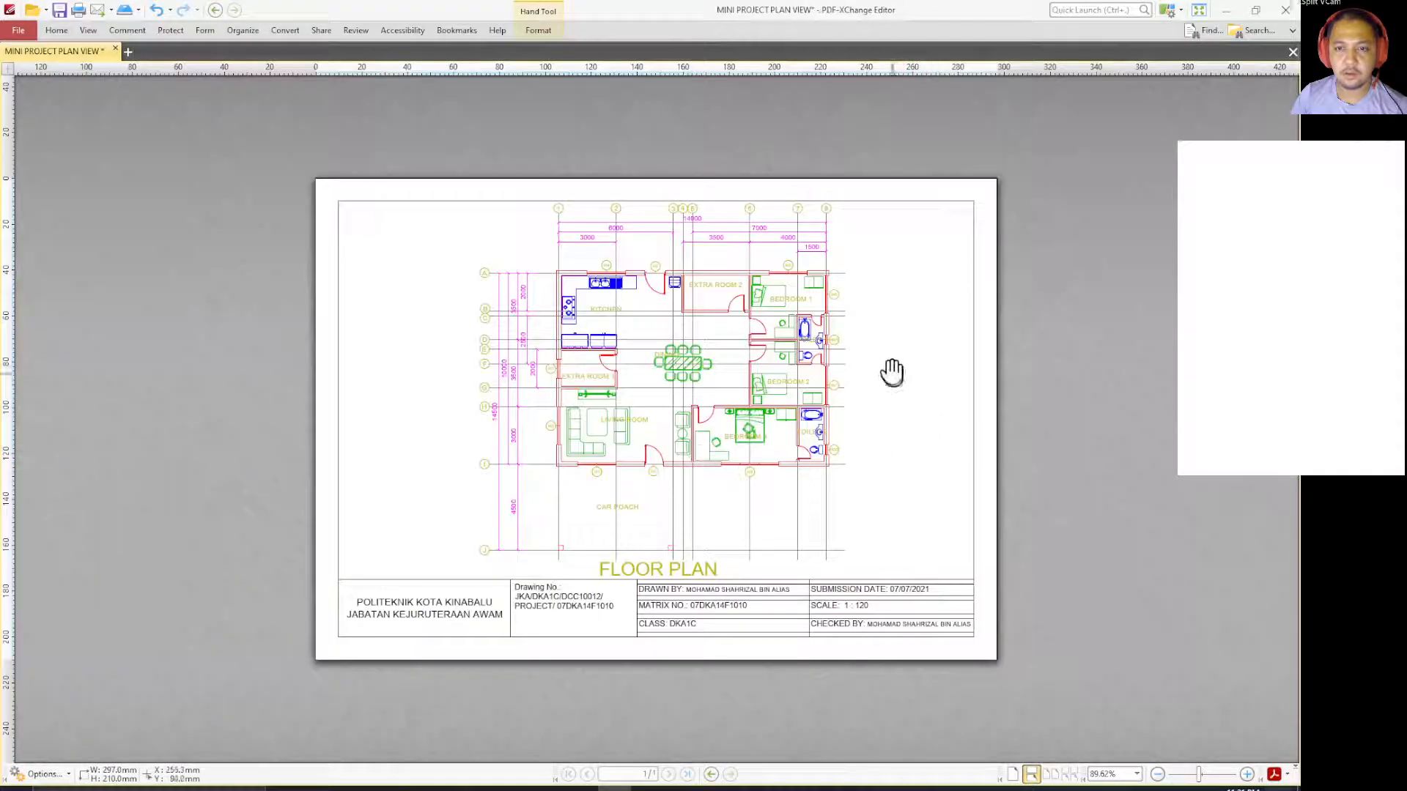
{"action": "scroll", "coordinate": [870, 358], "scroll_direction": "up", "scroll_amount": 2, "text": "ctrl"}
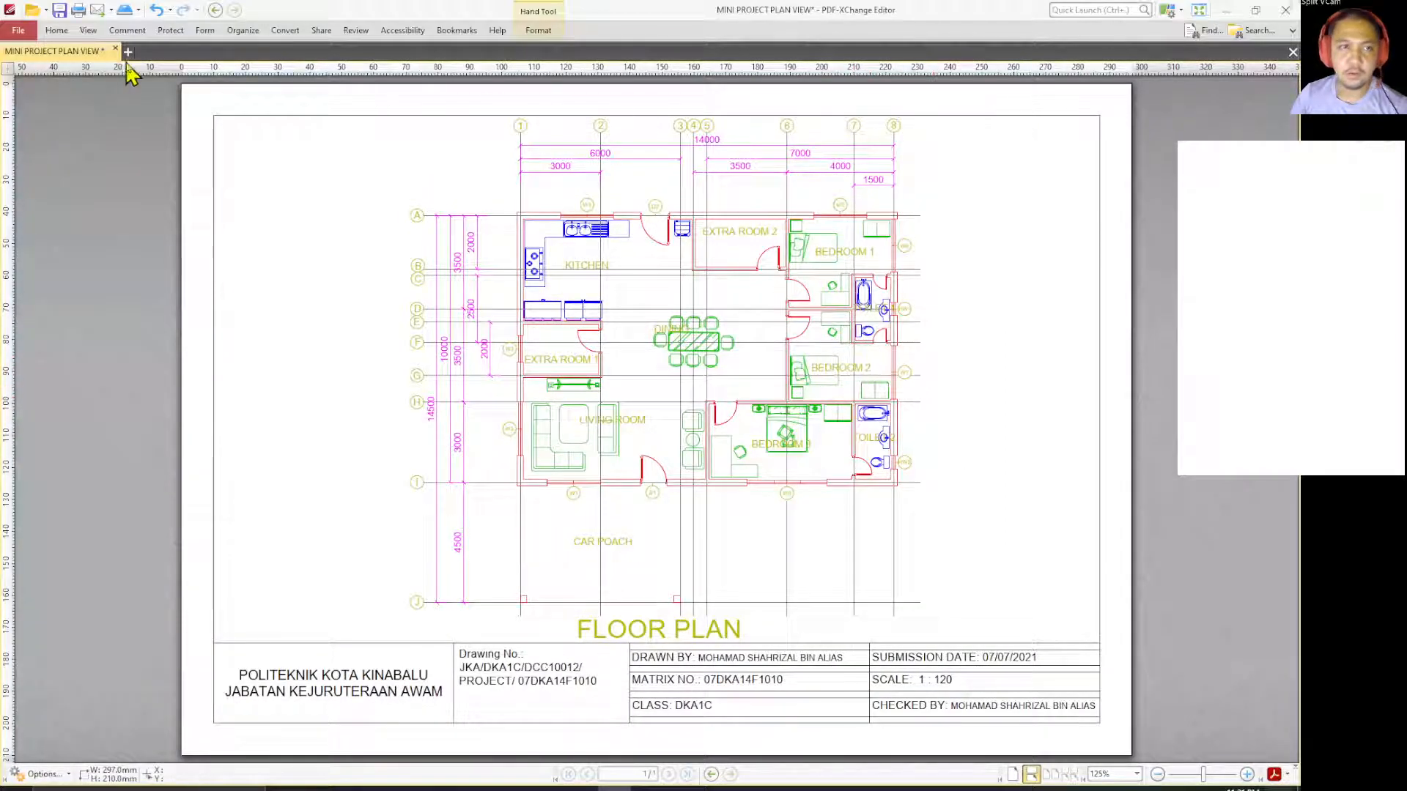
Step: Save and close the rotated PDF, and return to the MINI PROJECT 02 drawing in a maximized AutoCAD window
{"action": "left_click", "coordinate": [59, 10]}
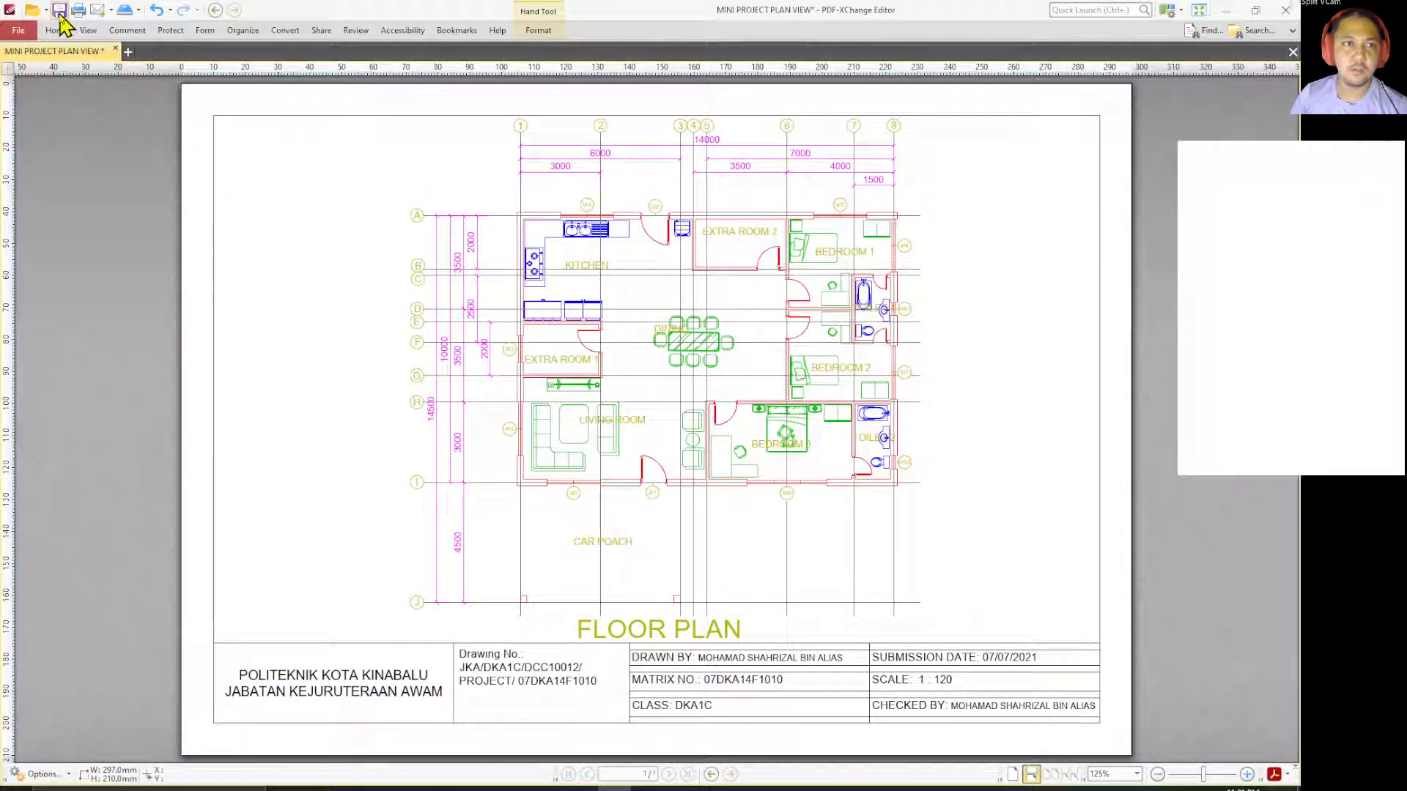
{"action": "left_click", "coordinate": [1284, 10]}
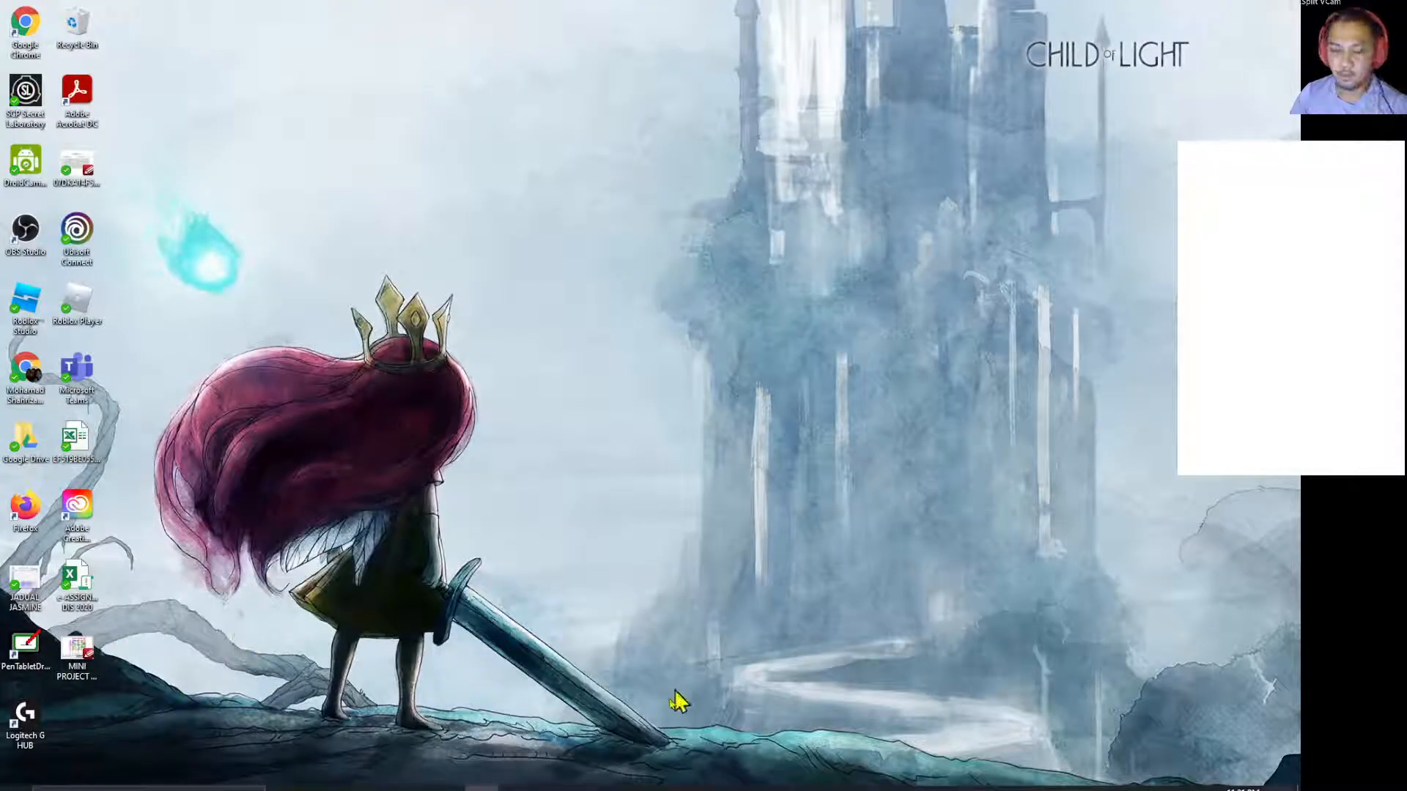
{"action": "mouse_move", "coordinate": [514, 789]}
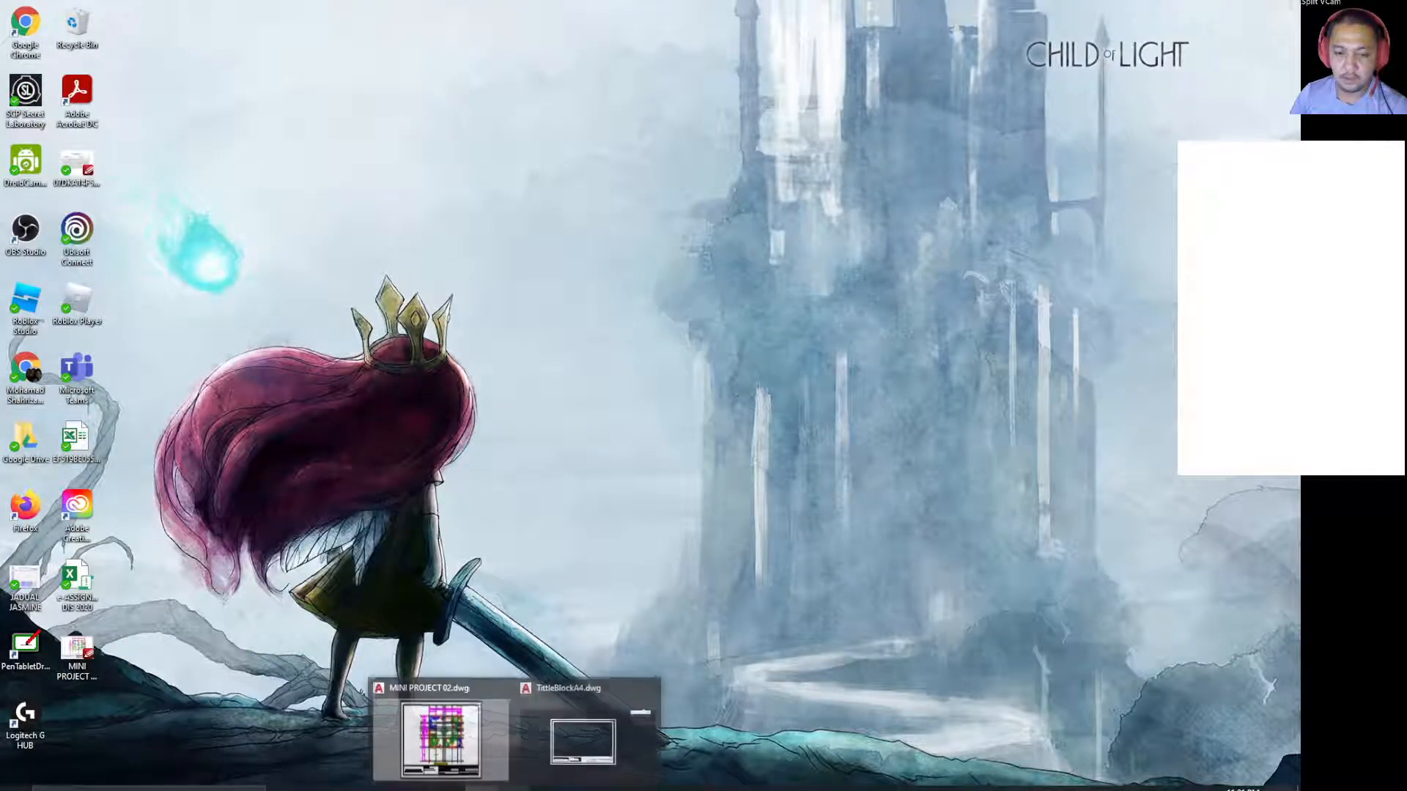
{"action": "left_click", "coordinate": [469, 754]}
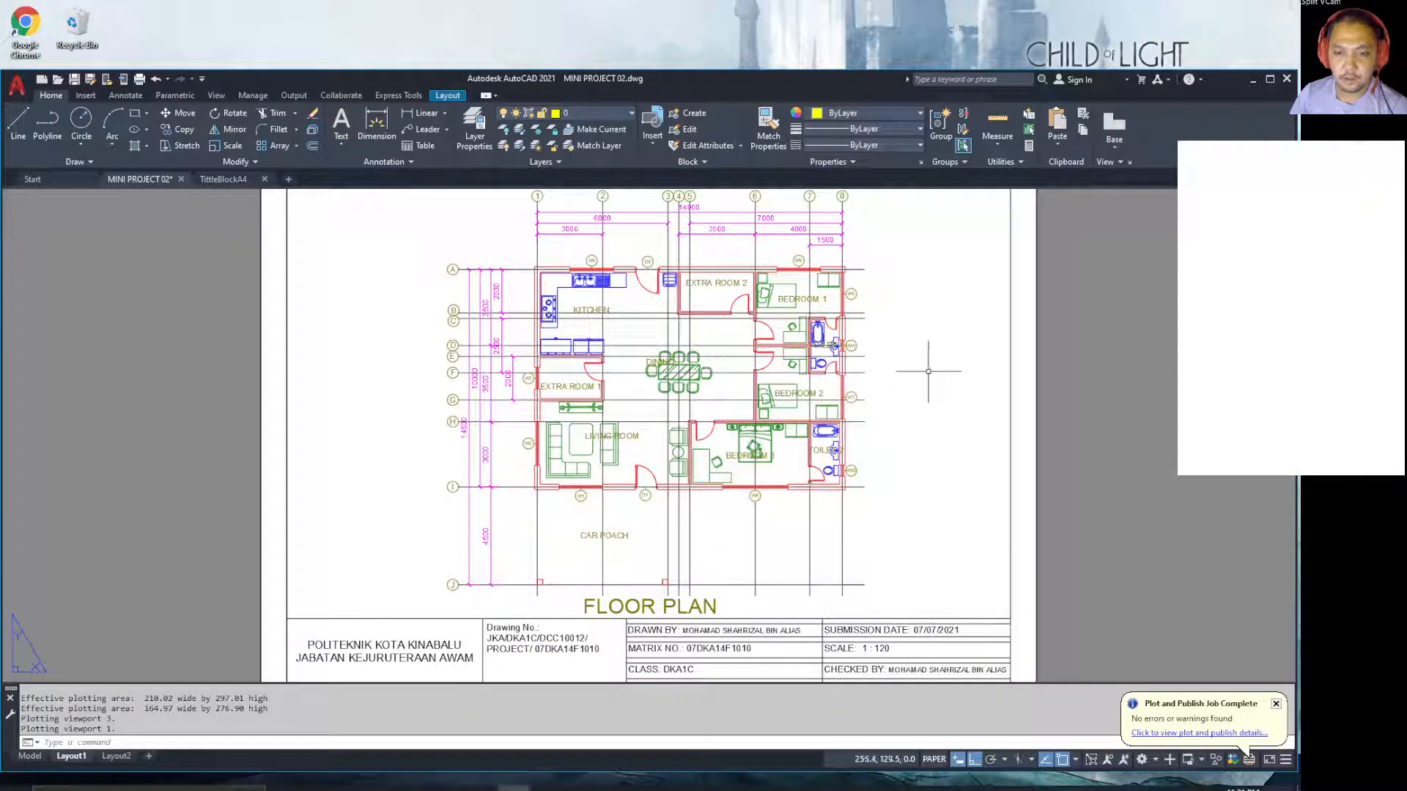
{"action": "left_click", "coordinate": [1269, 79]}
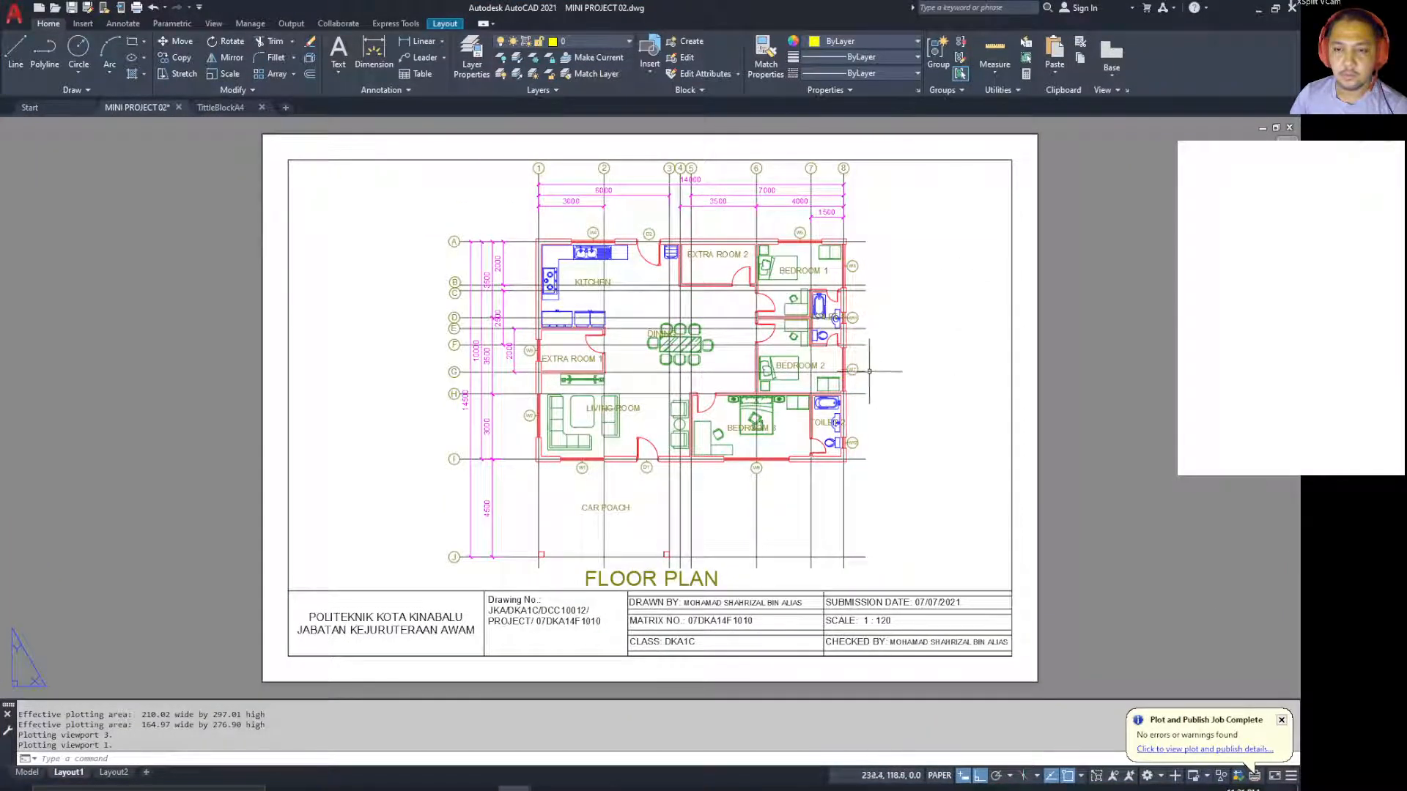
Step: Activate the Layout1 viewport, shift its model view from the floor plan to the centred FRONT ELEVATION, and return to paper space
{"action": "double_click", "coordinate": [902, 382]}
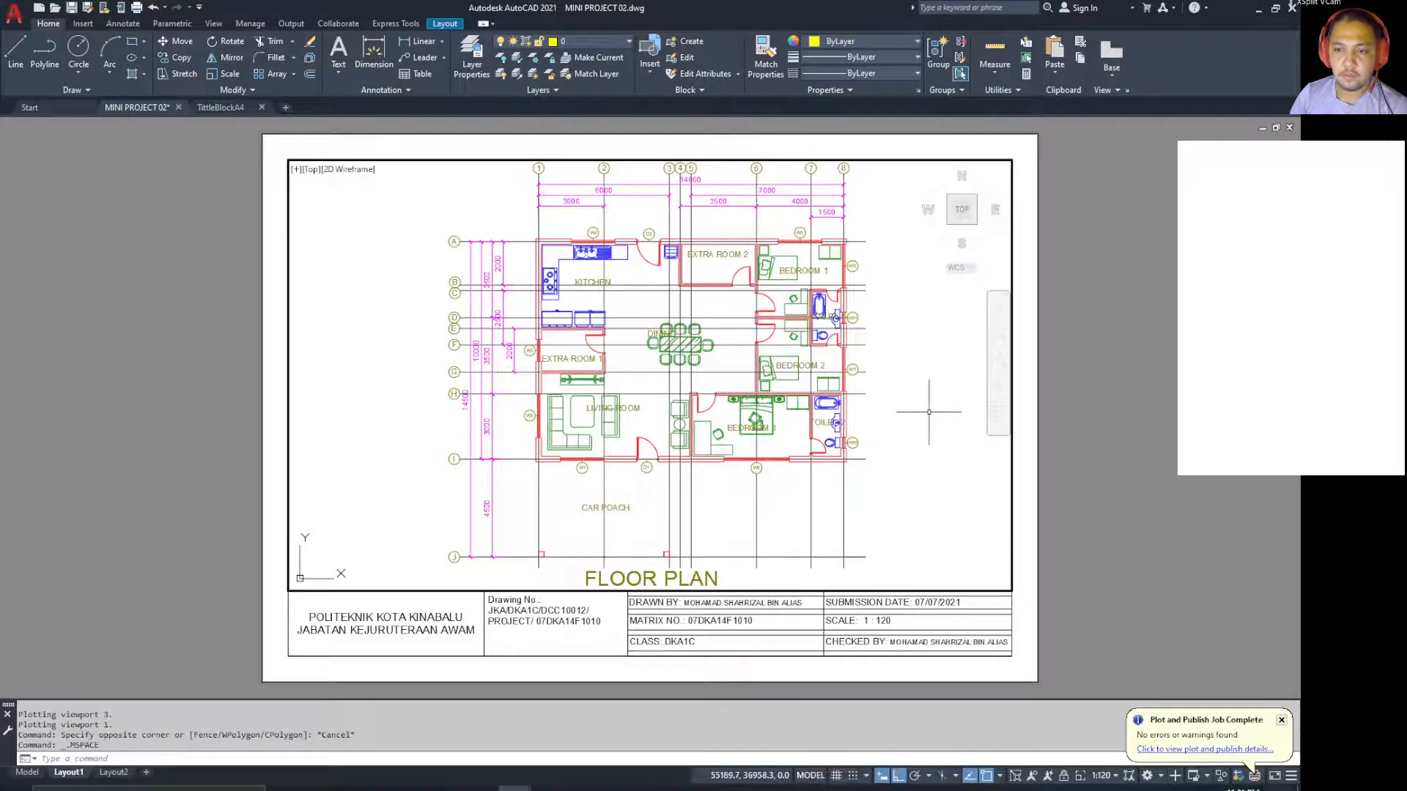
{"action": "middle_click_drag", "start_coordinate": [948, 380], "coordinate": [443, 408]}
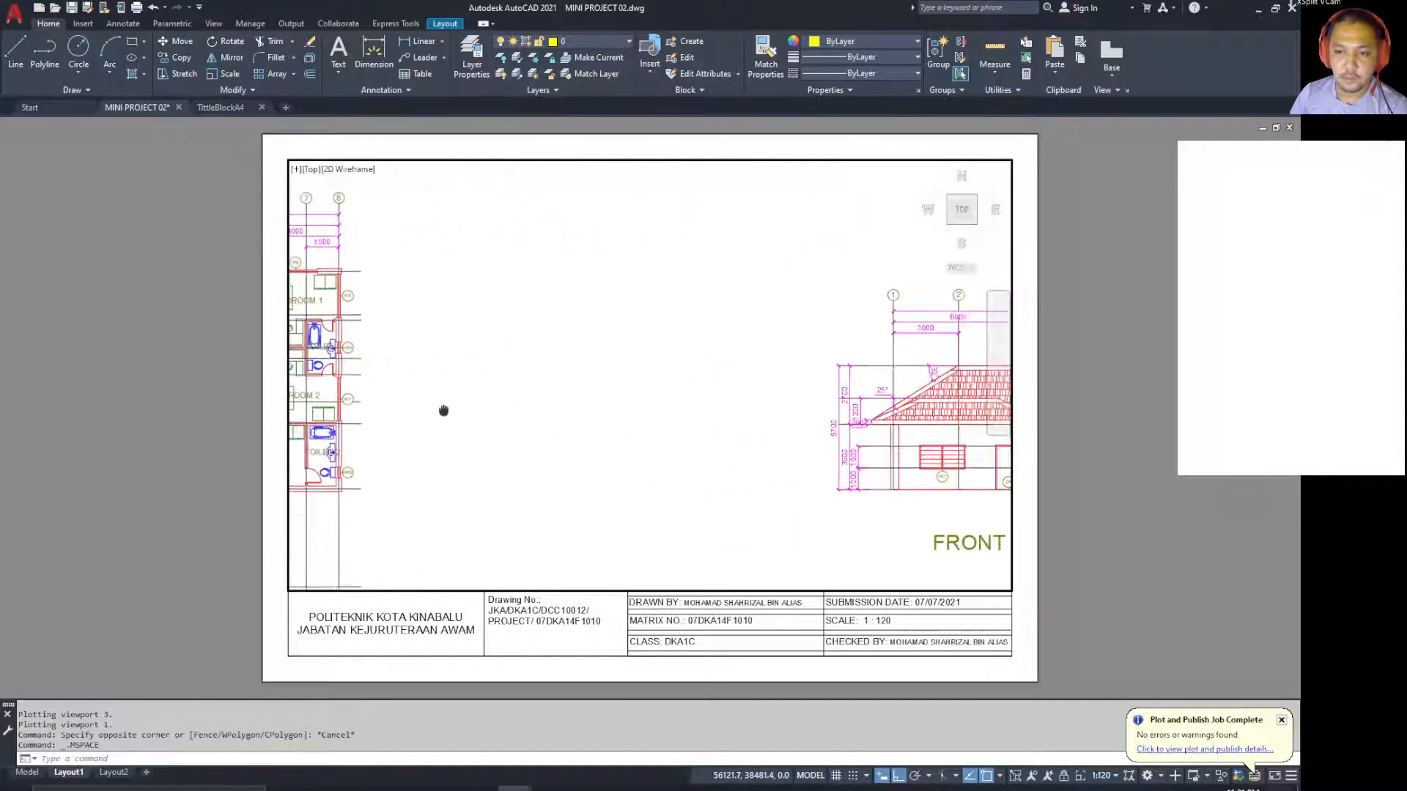
{"action": "middle_click_drag", "start_coordinate": [772, 417], "coordinate": [408, 405]}
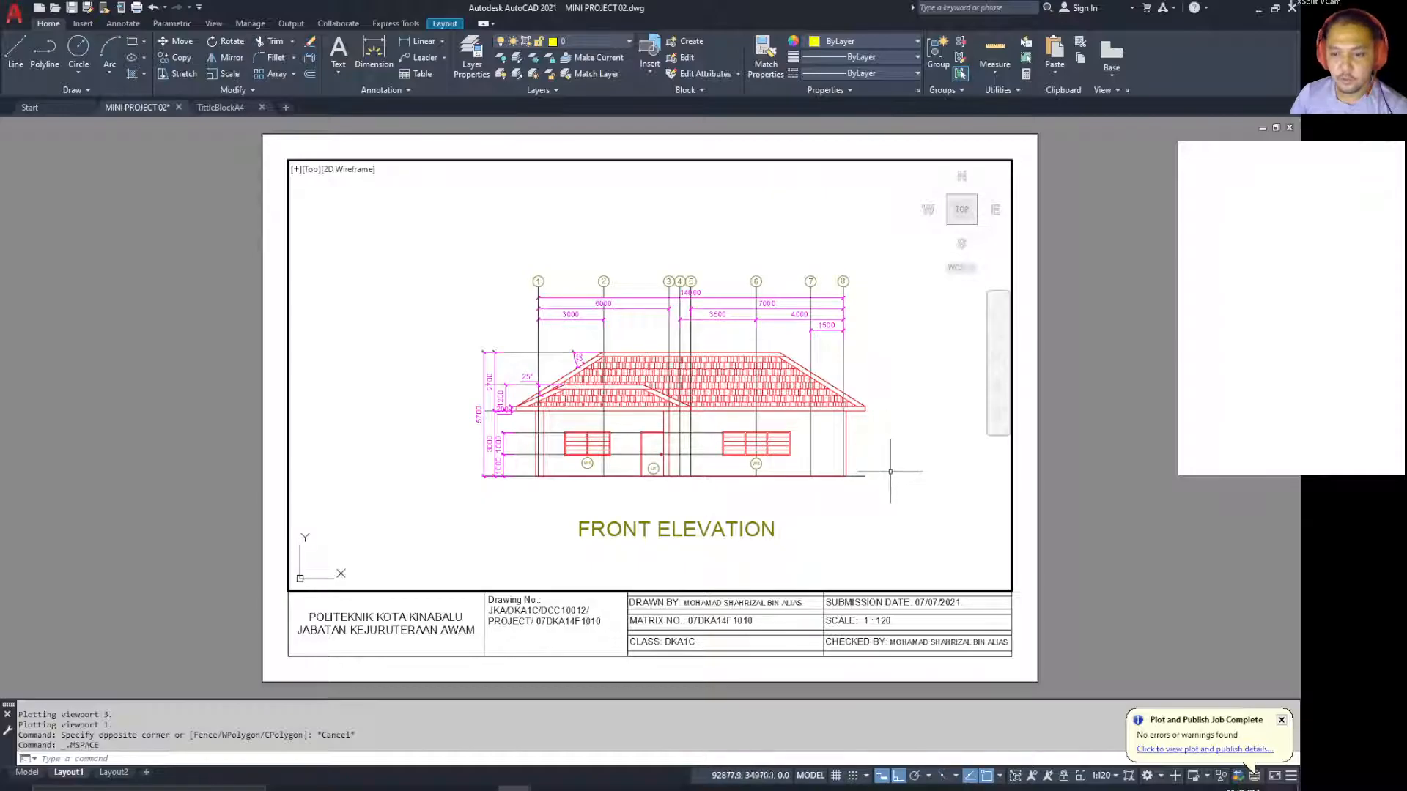
{"action": "middle_click_drag", "start_coordinate": [901, 469], "coordinate": [899, 469]}
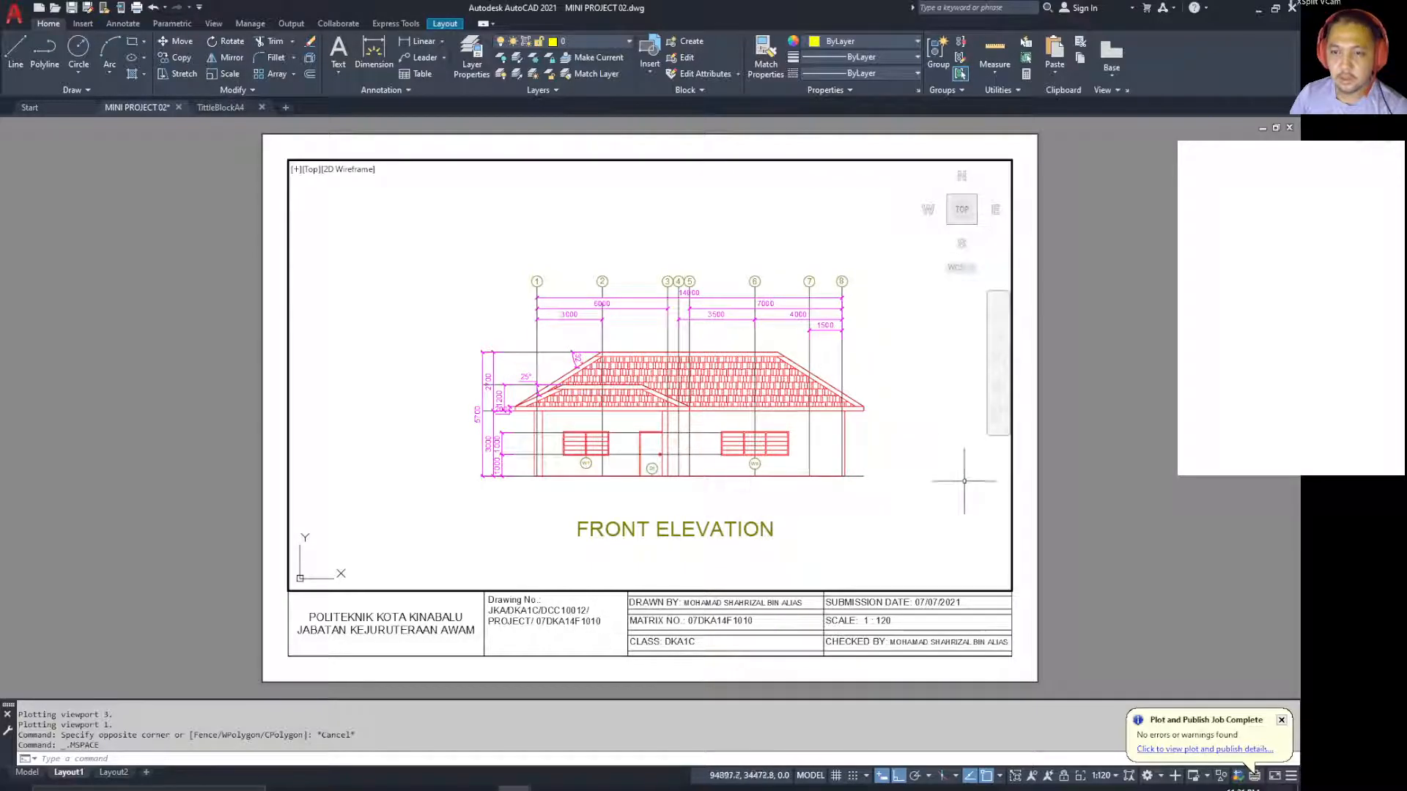
{"action": "double_click", "coordinate": [1108, 469]}
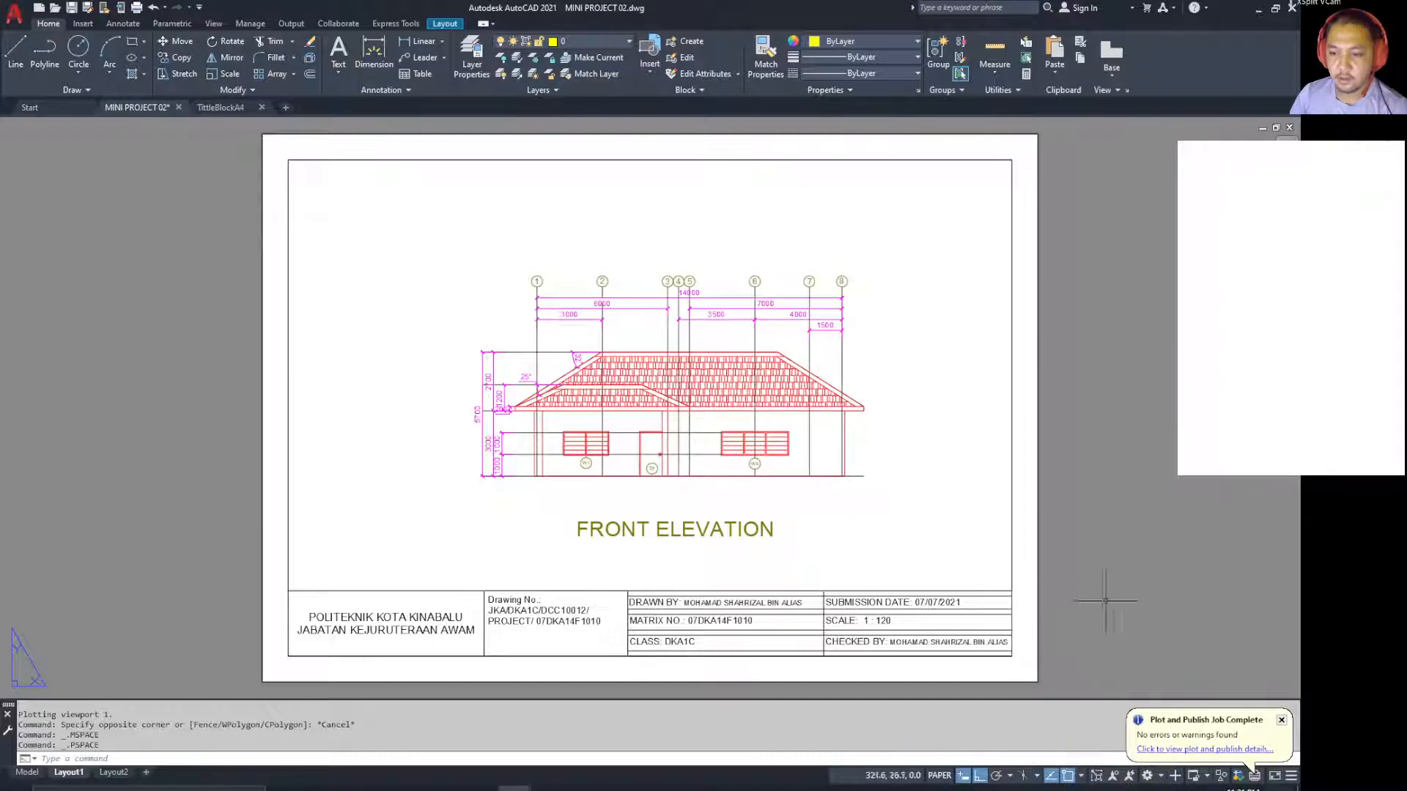
Step: Set the front elevation viewport's scale to 1:100, recentre the elevation inside it, and return to paper space
{"action": "double_click", "coordinate": [888, 403]}
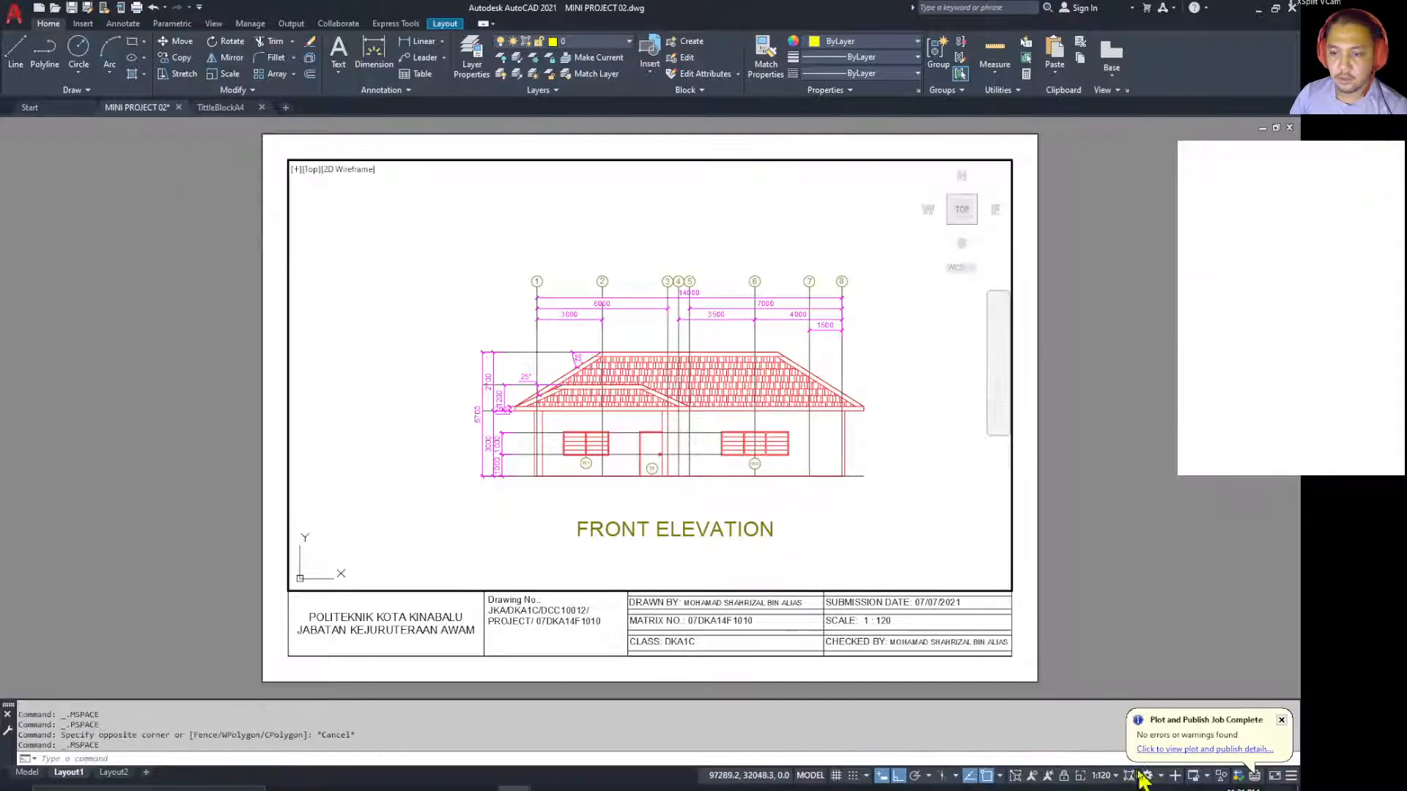
{"action": "left_click", "coordinate": [1115, 775]}
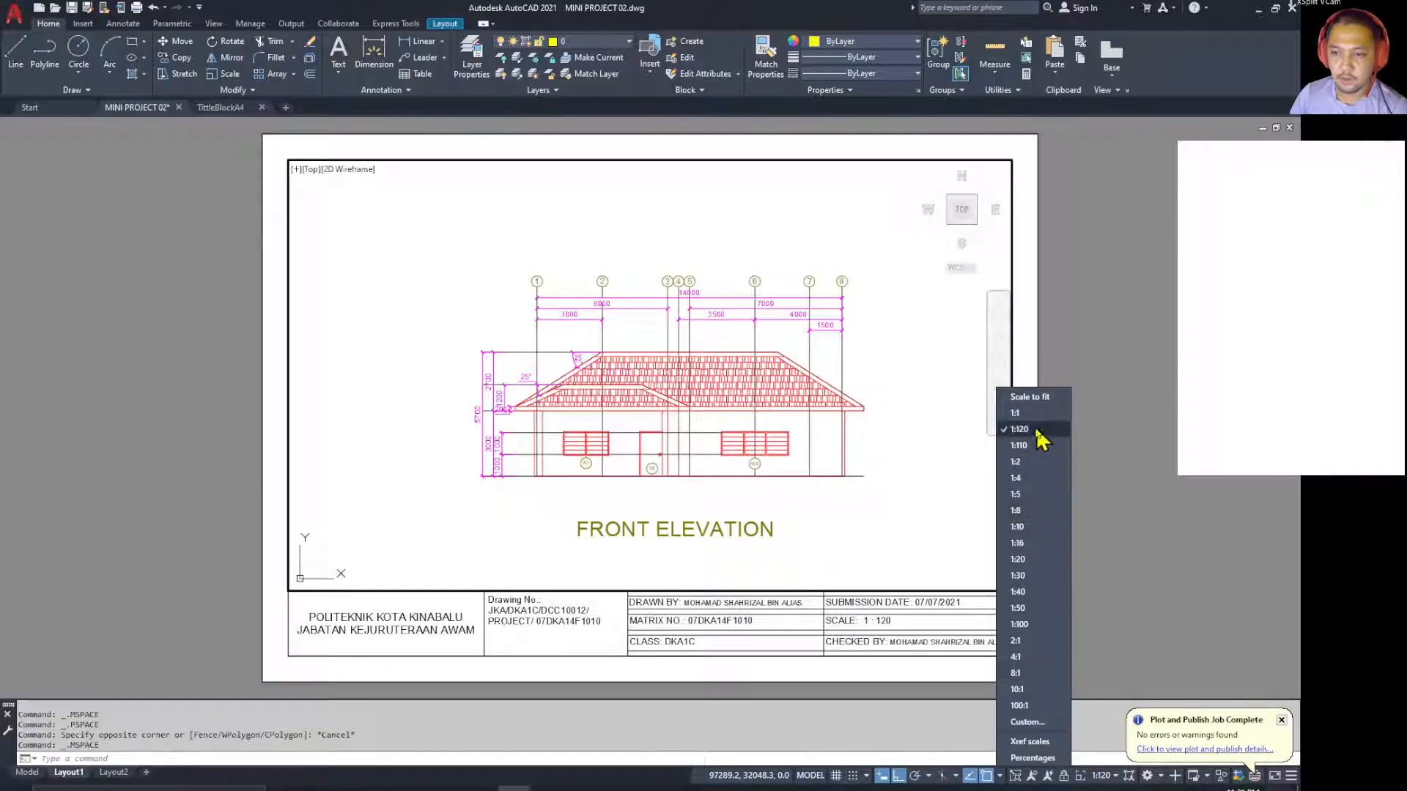
{"action": "left_click", "coordinate": [1036, 625]}
{"action": "mouse_move", "coordinate": [918, 504]}
{"action": "middle_mouse_down"}
{"action": "mouse_move", "coordinate": [910, 462]}
{"action": "mouse_move", "coordinate": [938, 493]}
{"action": "mouse_move", "coordinate": [935, 521]}
{"action": "mouse_move", "coordinate": [936, 507]}
{"action": "middle_mouse_up"}
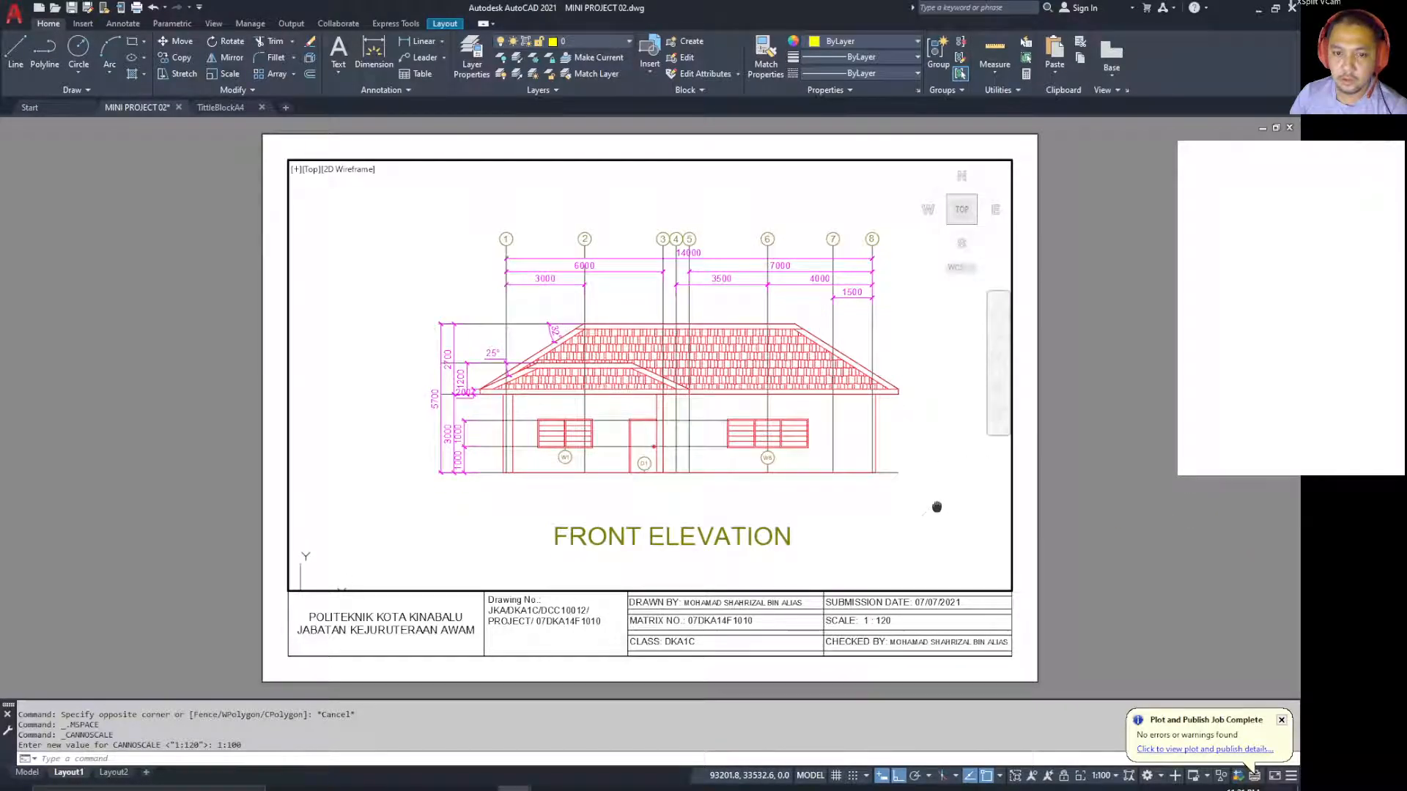
{"action": "double_click", "coordinate": [1082, 582]}
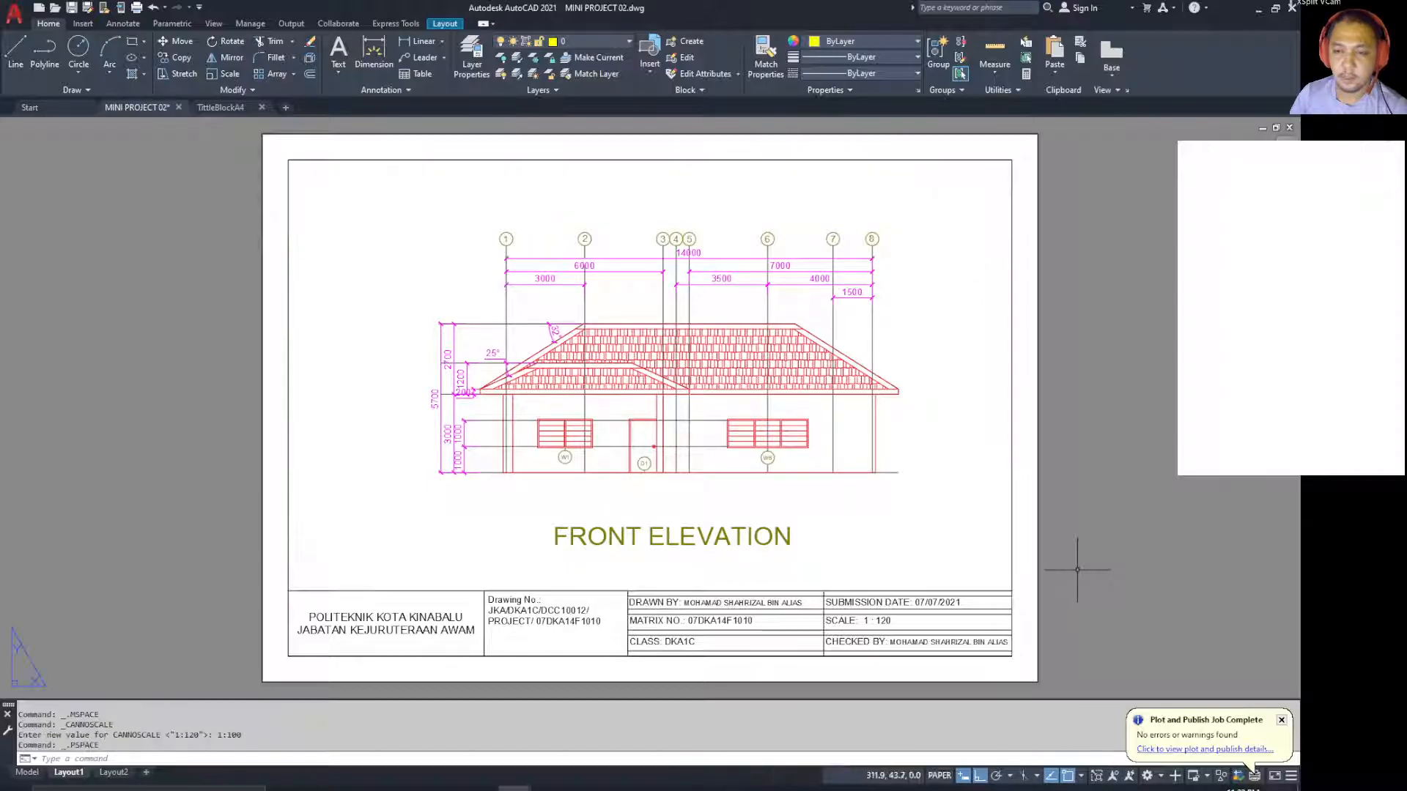
Step: Edit the title block definition TBA4 so its scale text reads SCALE: 1 : 100, and save the block changes
{"action": "double_click", "coordinate": [885, 620]}
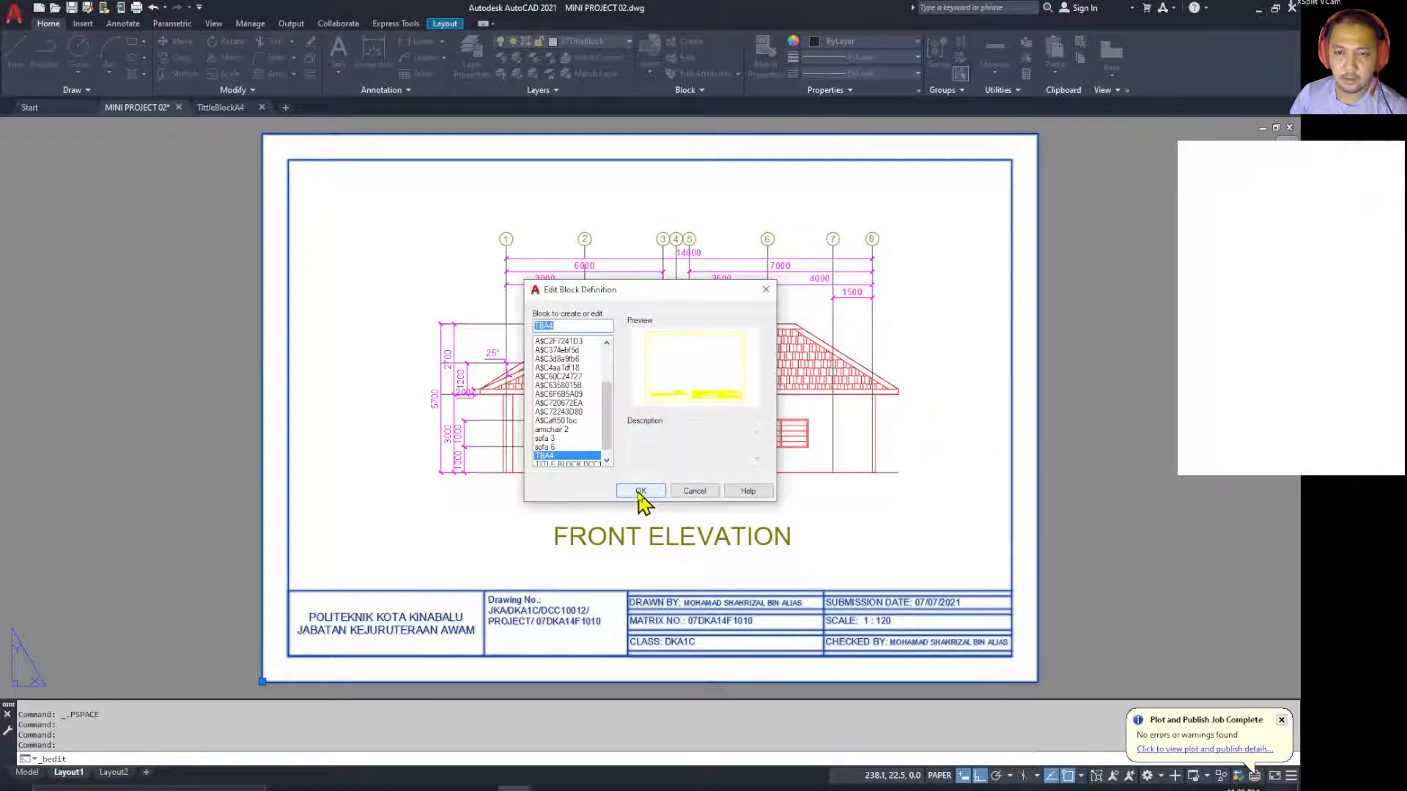
{"action": "left_click", "coordinate": [640, 492]}
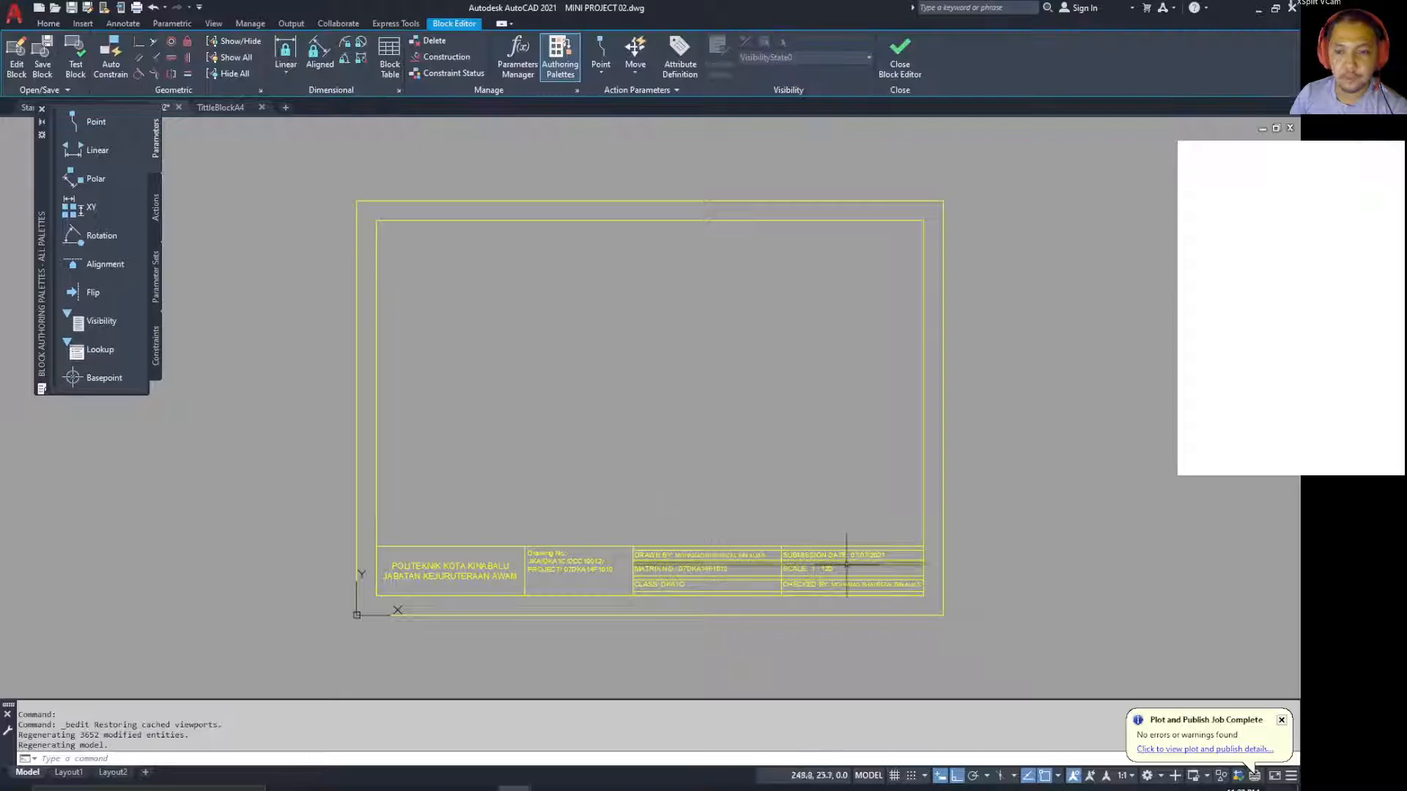
{"action": "scroll", "coordinate": [828, 571], "scroll_direction": "up", "scroll_amount": 5}
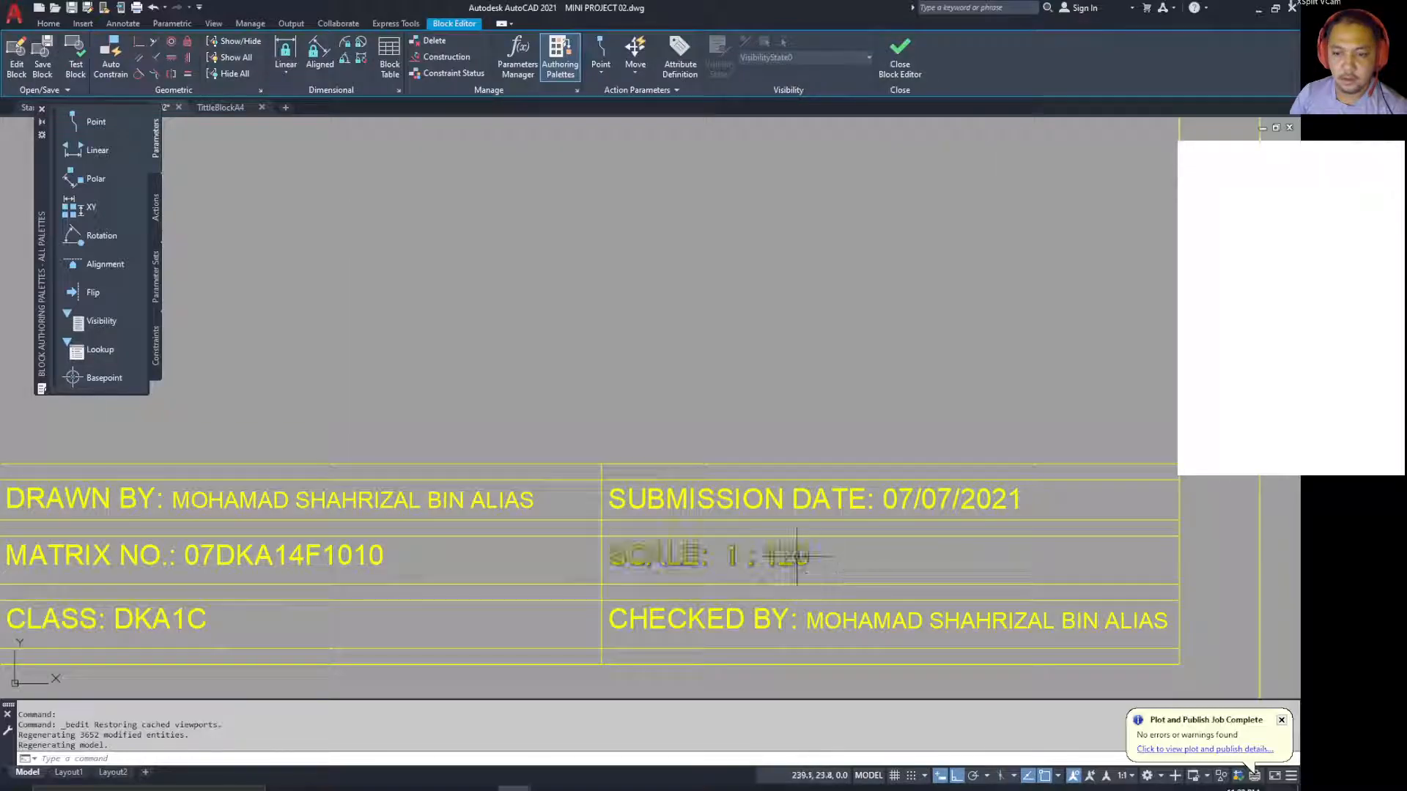
{"action": "double_click", "coordinate": [799, 554]}
{"action": "left_click_drag", "start_coordinate": [833, 559], "coordinate": [788, 555]}
{"action": "type", "text": "00"}
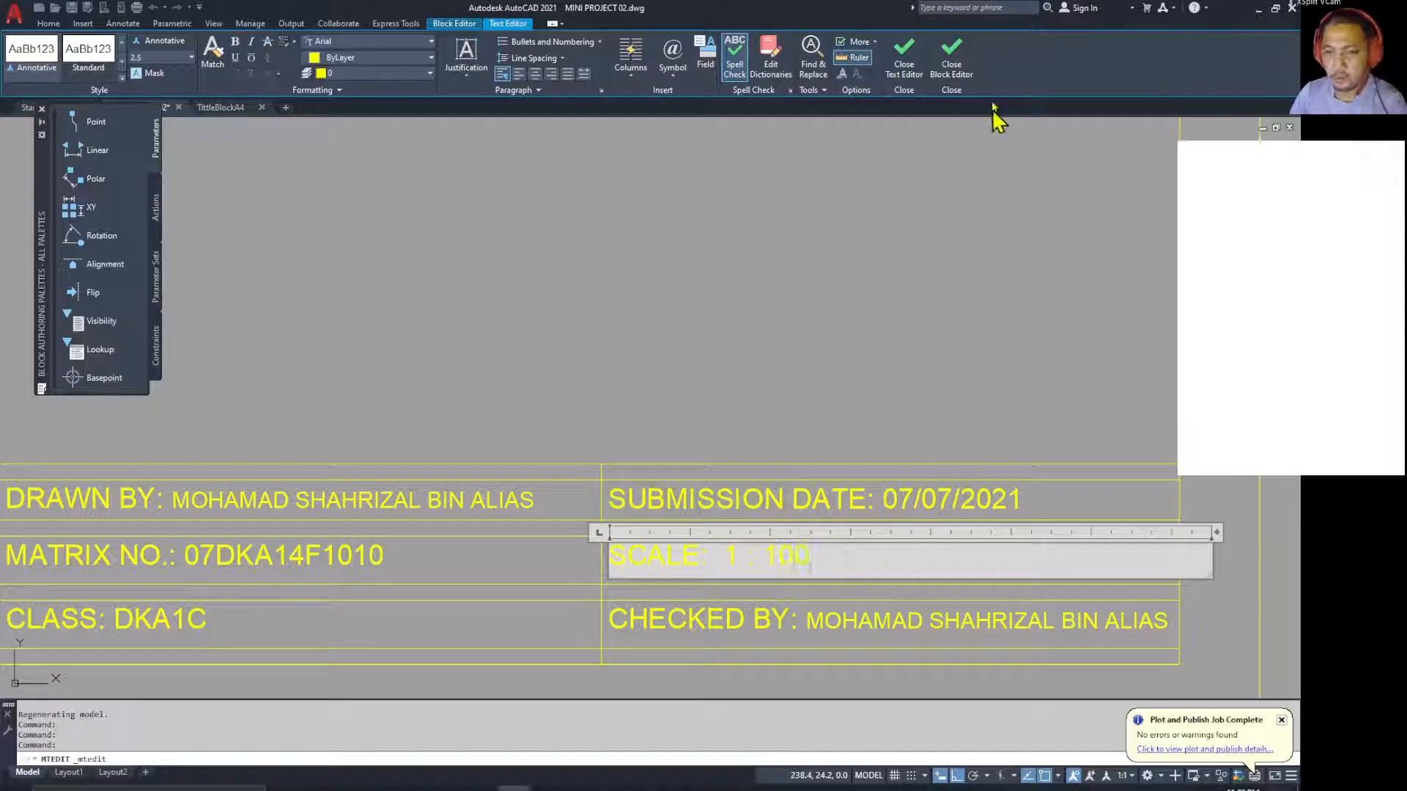
{"action": "left_click", "coordinate": [908, 77]}
{"action": "left_click", "coordinate": [902, 59]}
{"action": "left_click", "coordinate": [660, 370]}
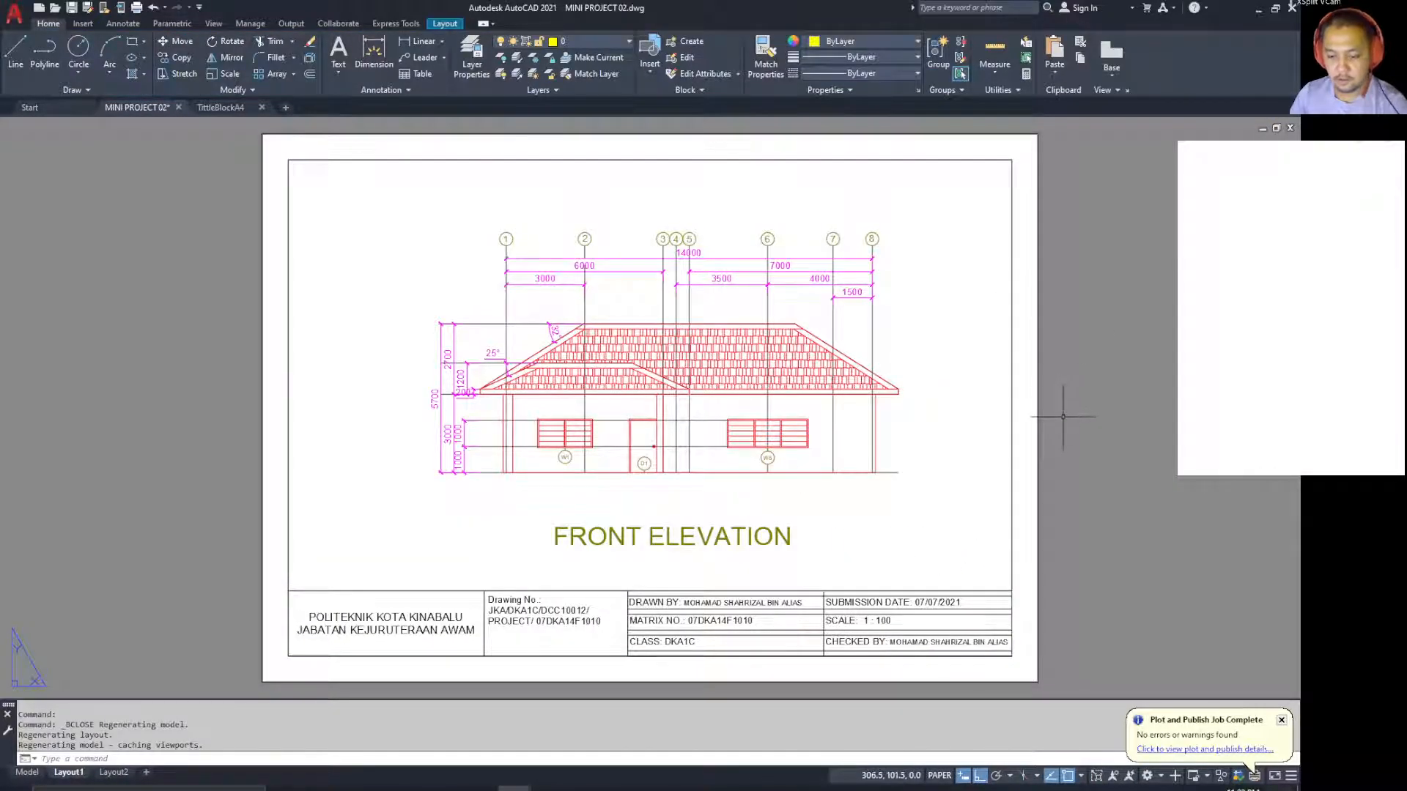
Step: Preview the front elevation sheet as a single-sheet plot and start plotting from the preview
{"action": "key", "text": "ctrl+p"}
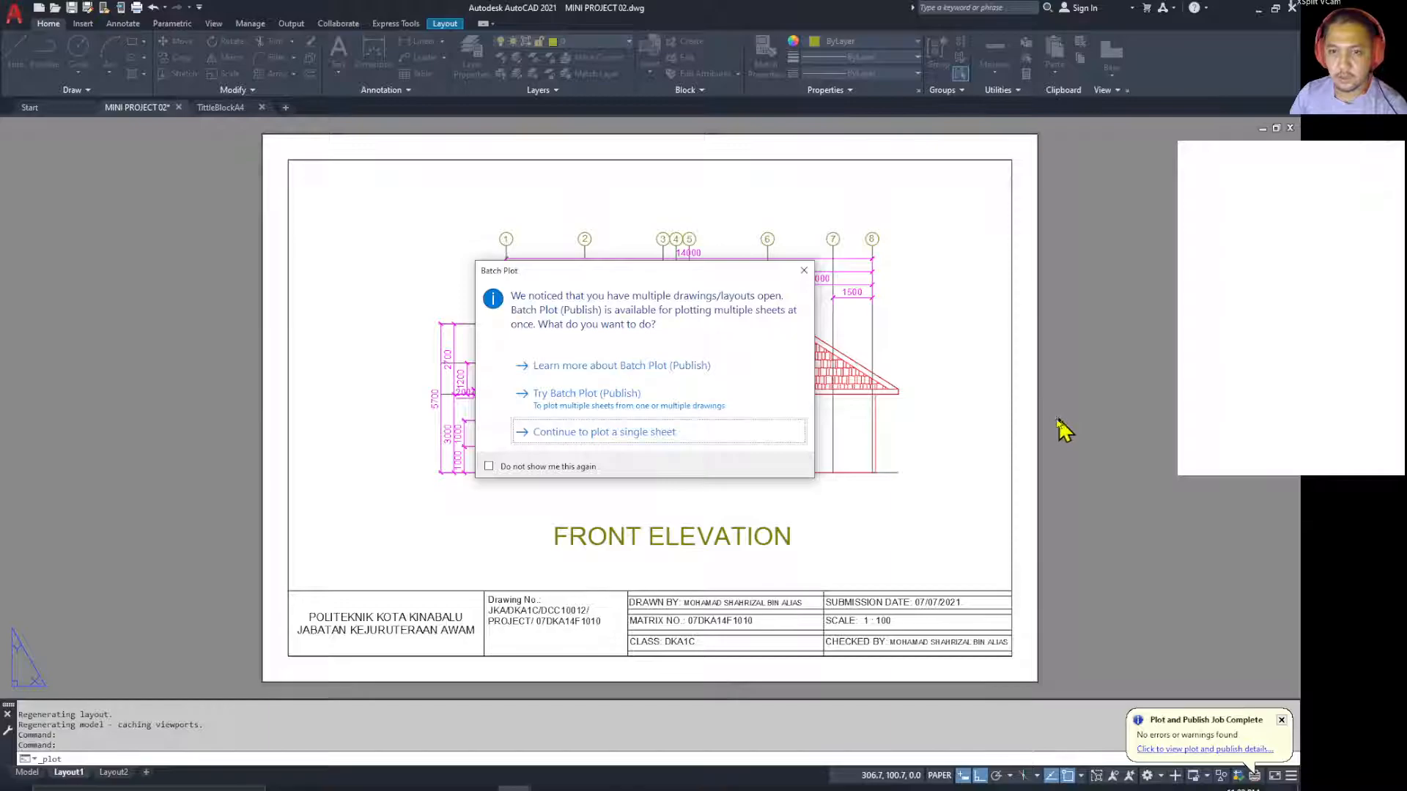
{"action": "left_click", "coordinate": [696, 439]}
{"action": "left_click", "coordinate": [426, 565]}
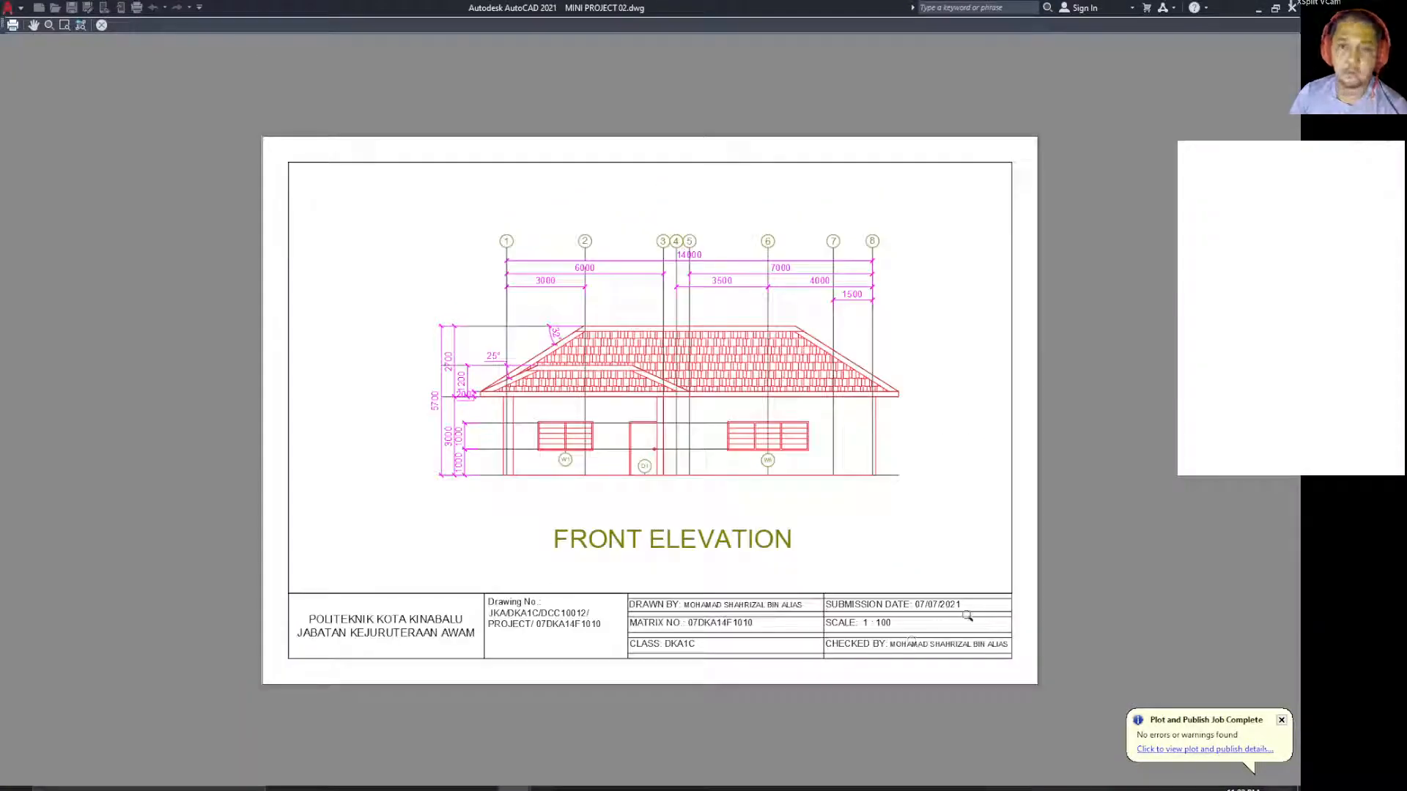
{"action": "left_click", "coordinate": [14, 26]}
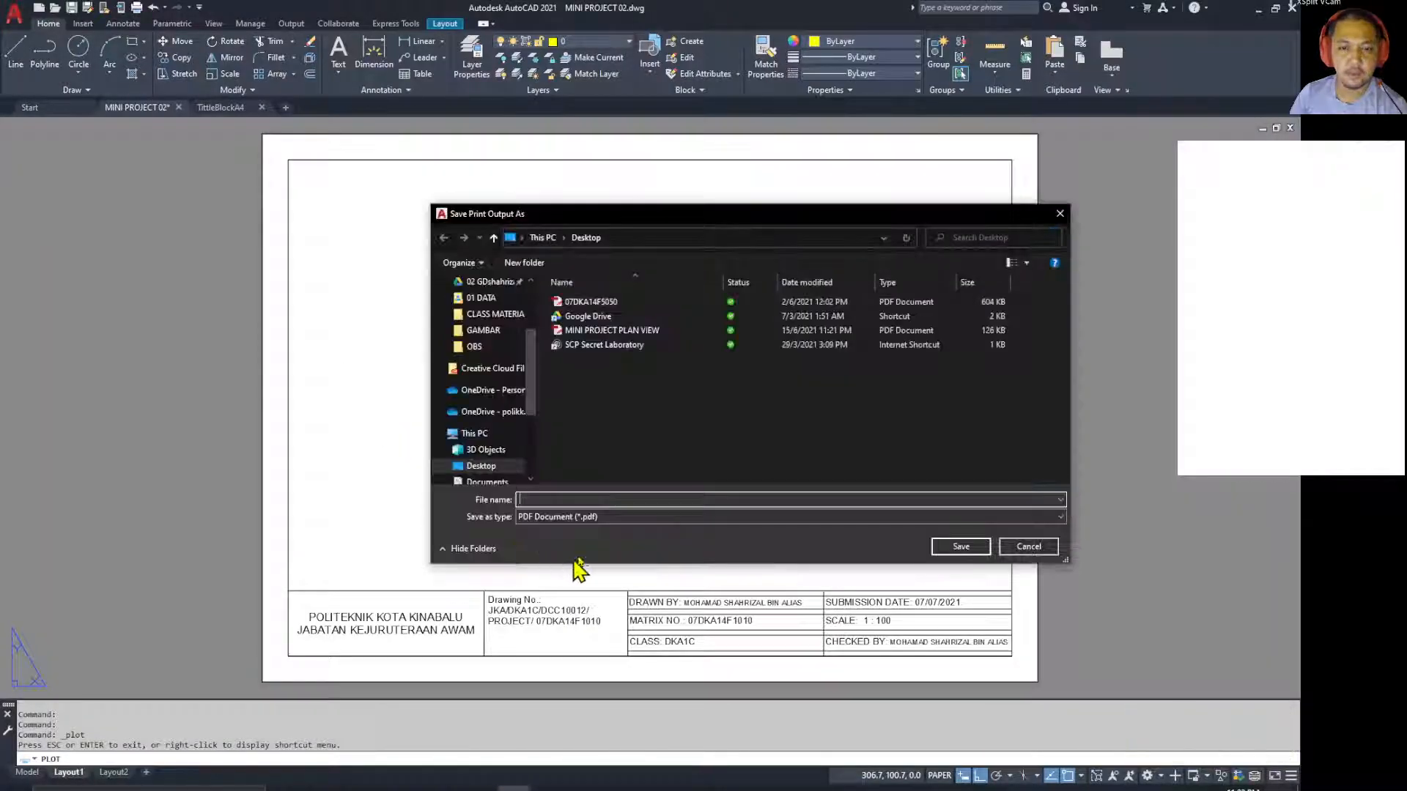
Step: Save the plot output to the Desktop as a PDF named MINI PROJECT FRONT VIEW
{"action": "left_click", "coordinate": [622, 330]}
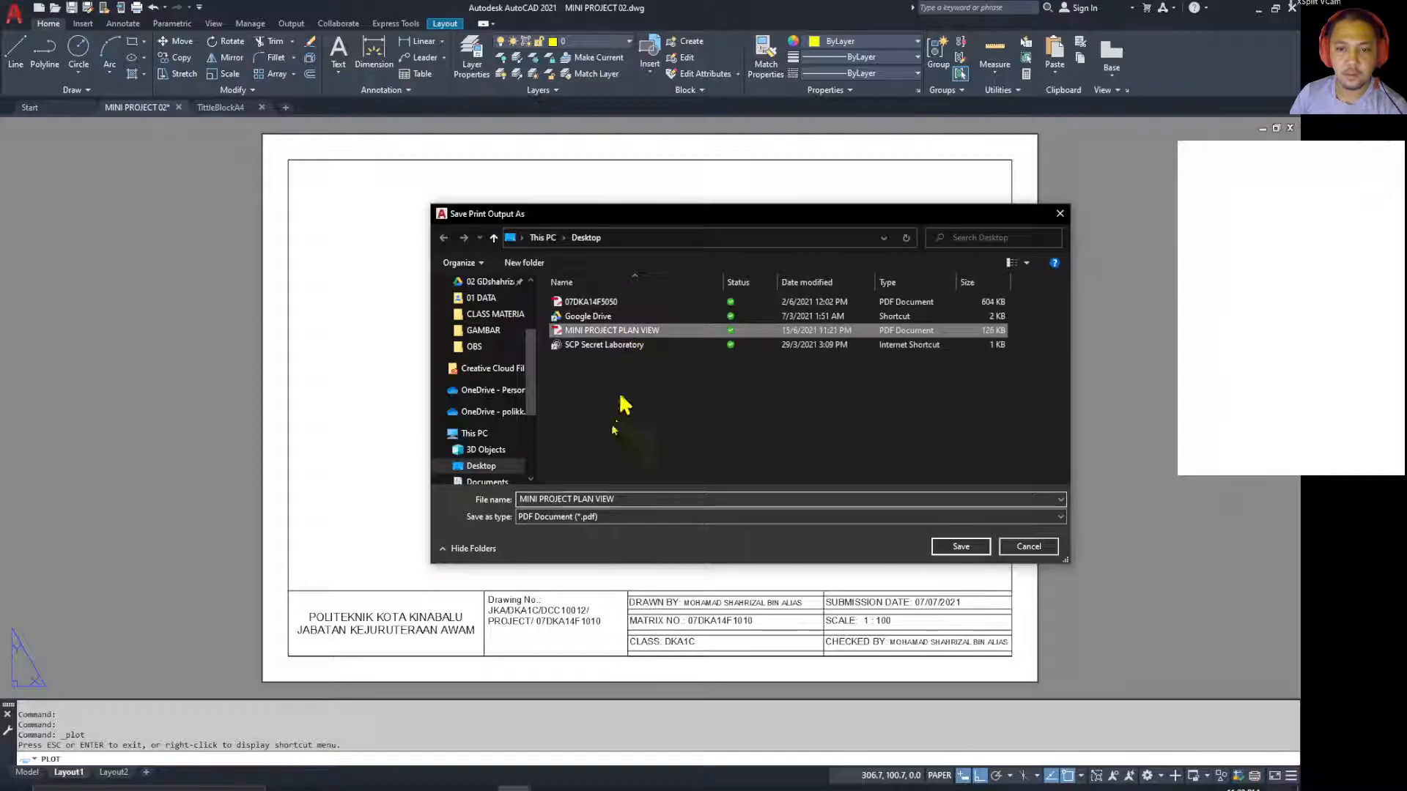
{"action": "left_click", "coordinate": [596, 501]}
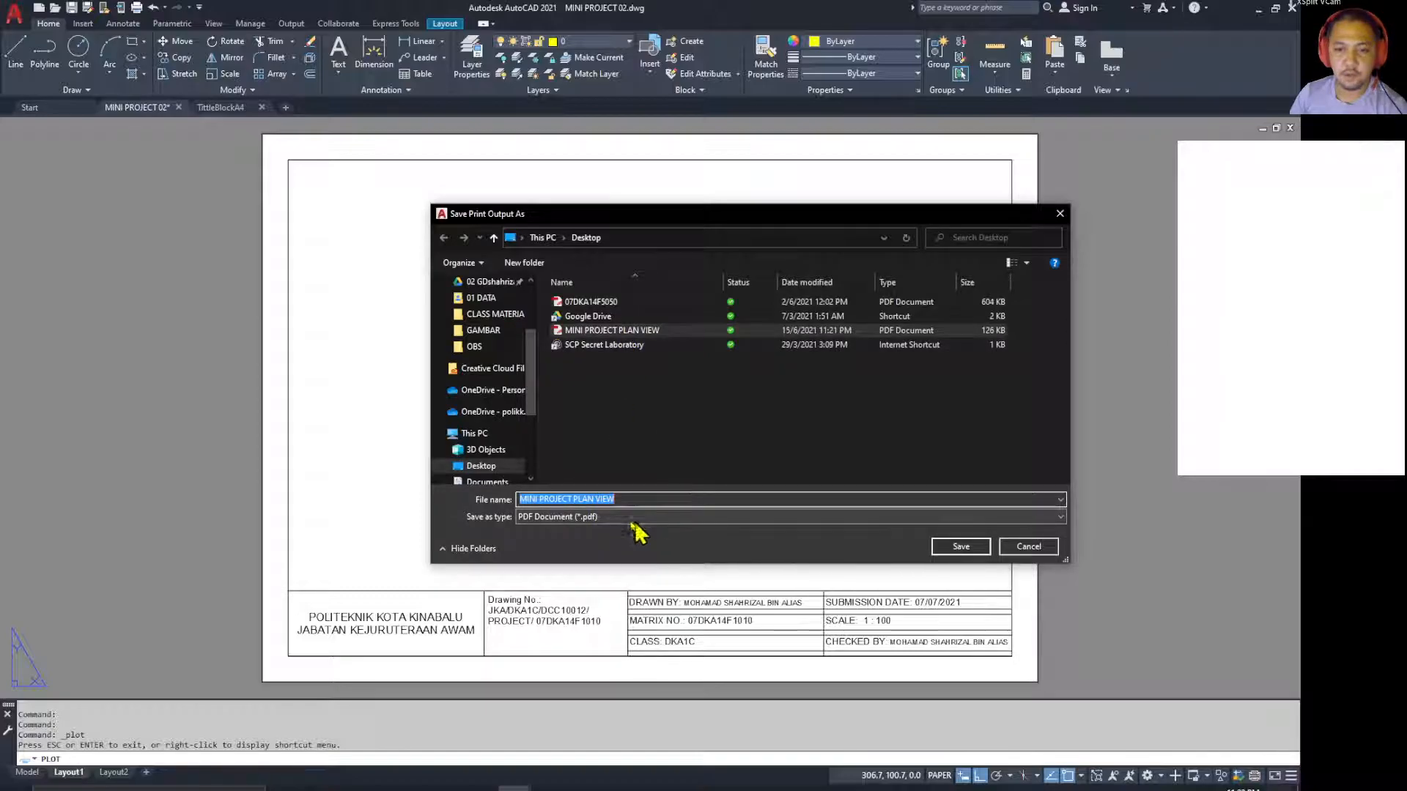
{"action": "left_click", "coordinate": [599, 499]}
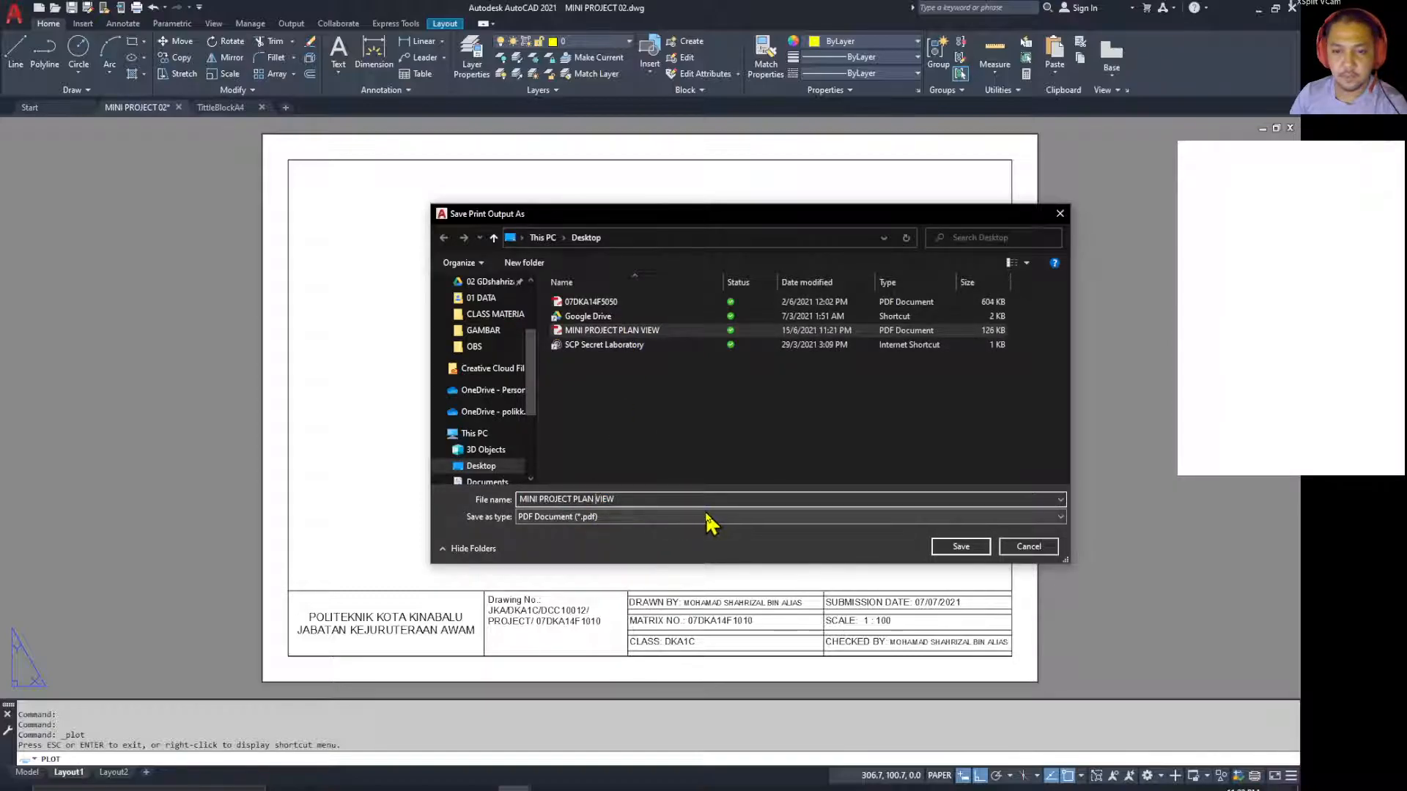
{"action": "key", "text": "BackSpace"}
{"action": "key", "text": "BackSpace"}
{"action": "key", "text": "BackSpace"}
{"action": "key", "text": "BackSpace"}
{"action": "key", "text": "BackSpace"}
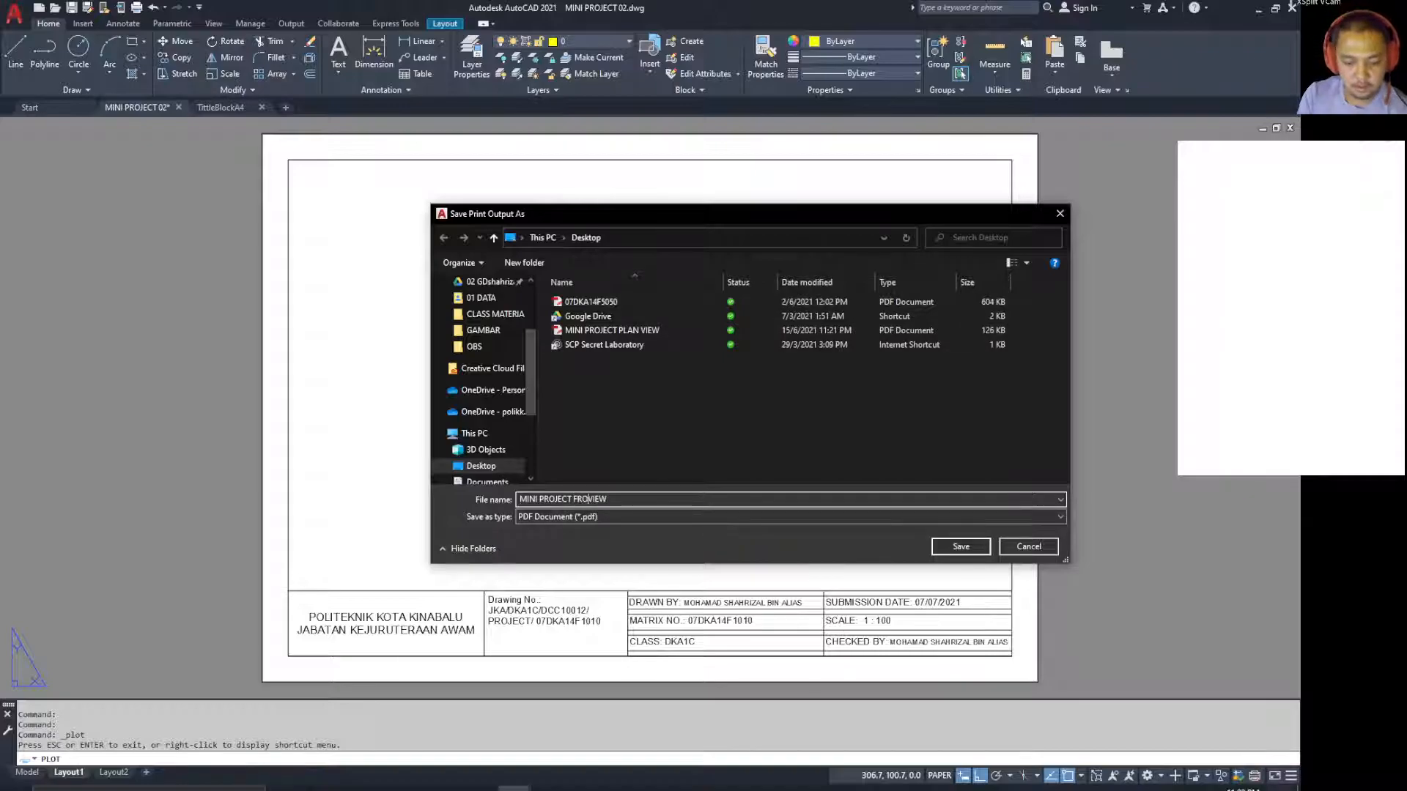
{"action": "left_click", "coordinate": [956, 549]}
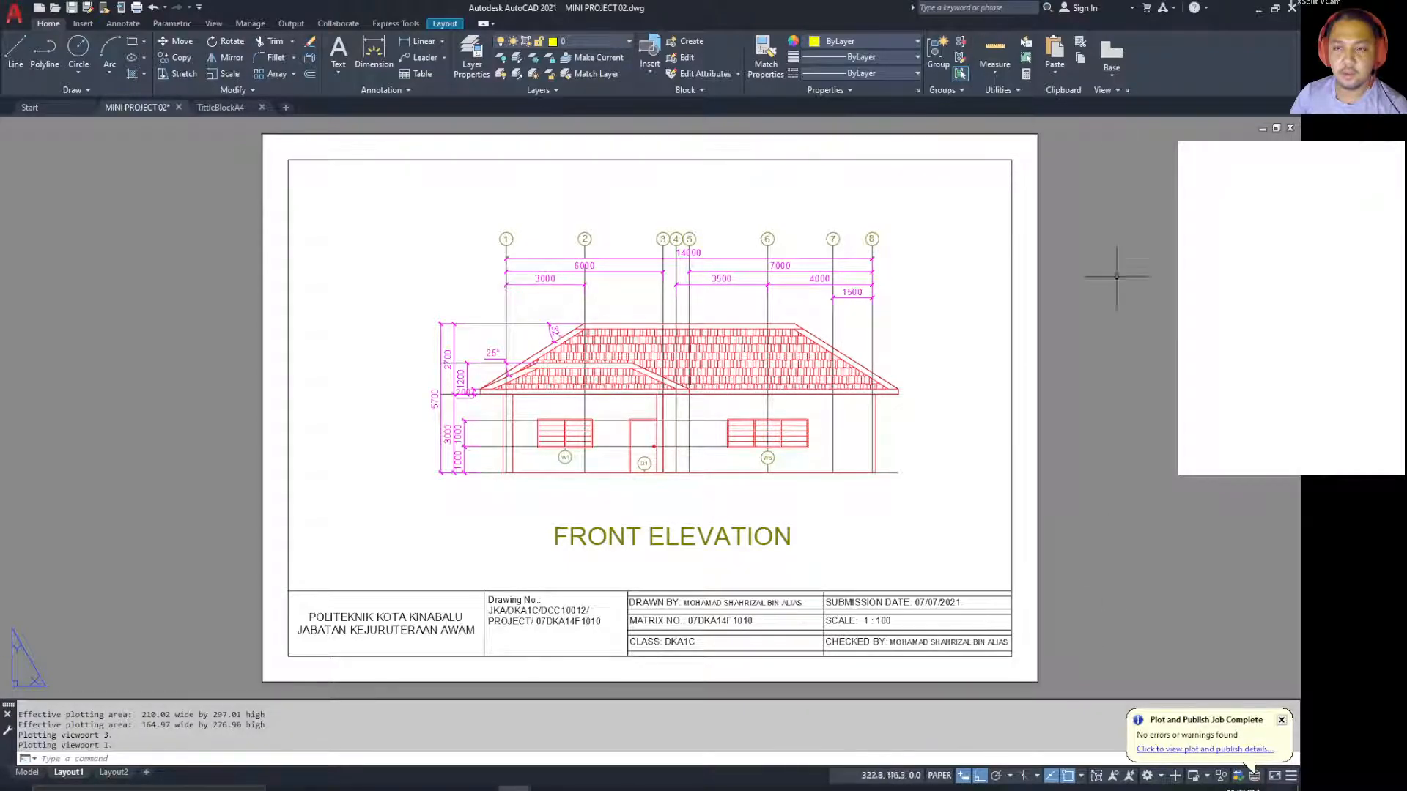
Step: Minimise the drawing program and open the MINI PROJECT FRONT VIEW PDF from the desktop in PDF-XChange Editor
{"action": "left_click", "coordinate": [1261, 10]}
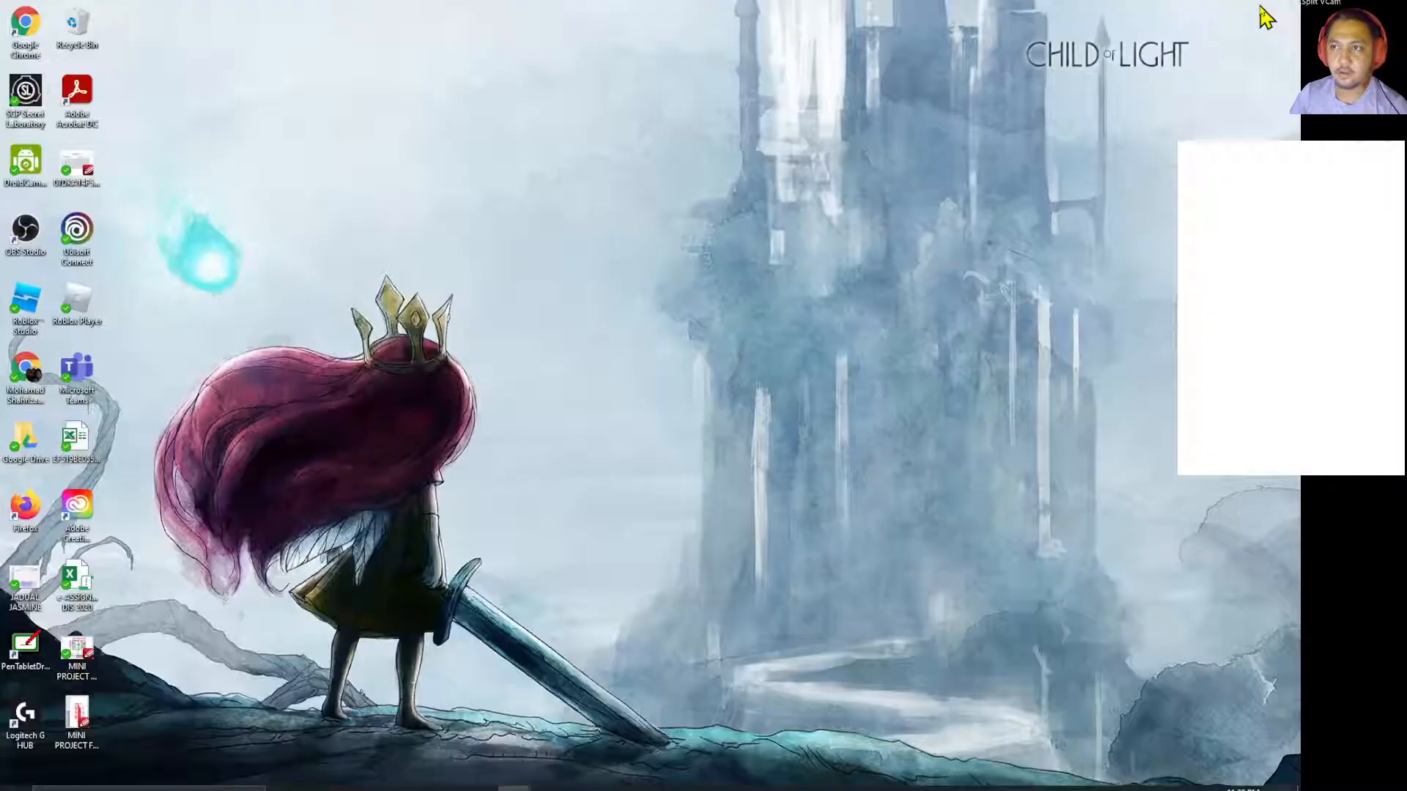
{"action": "double_click", "coordinate": [83, 726]}
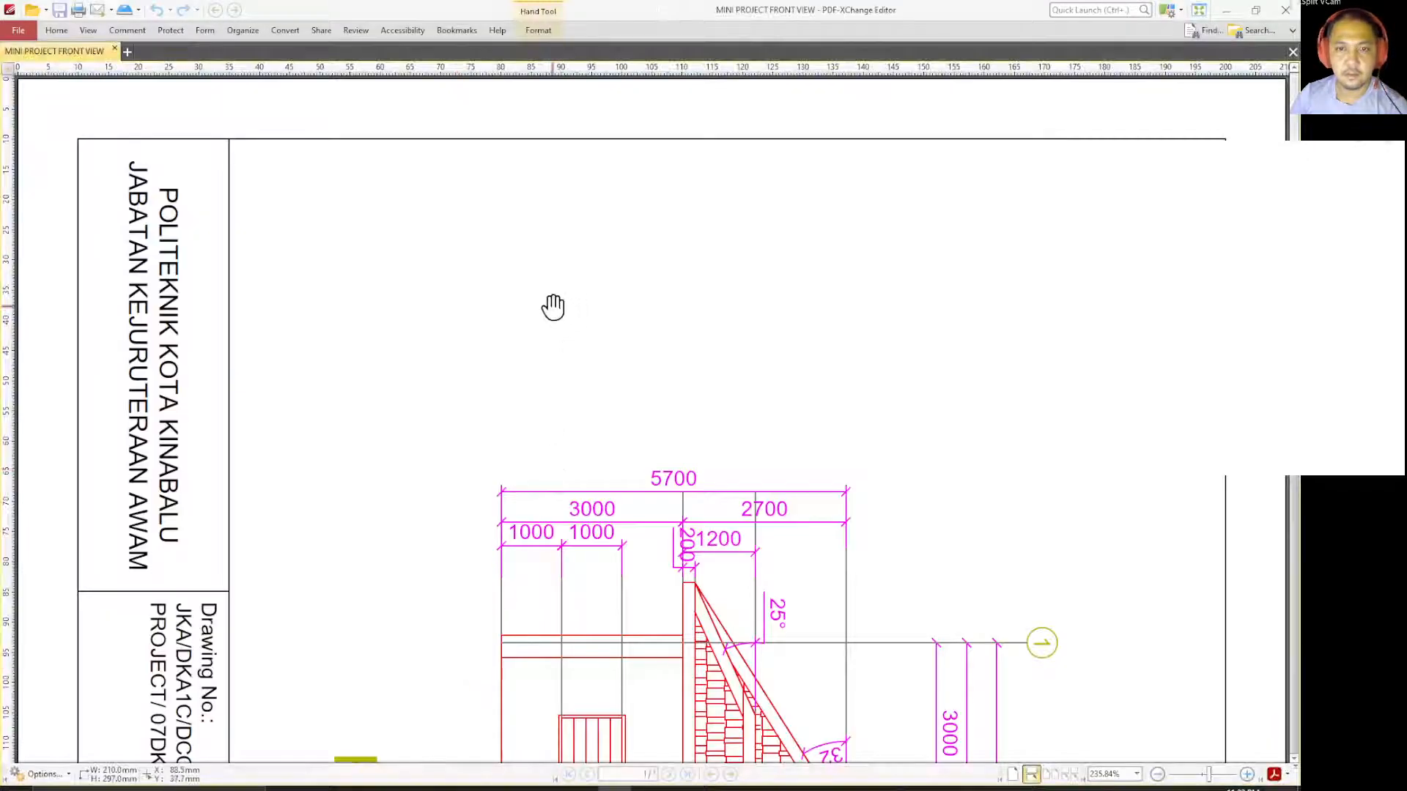
{"action": "scroll", "coordinate": [685, 326], "scroll_direction": "down", "scroll_amount": 3, "text": "ctrl"}
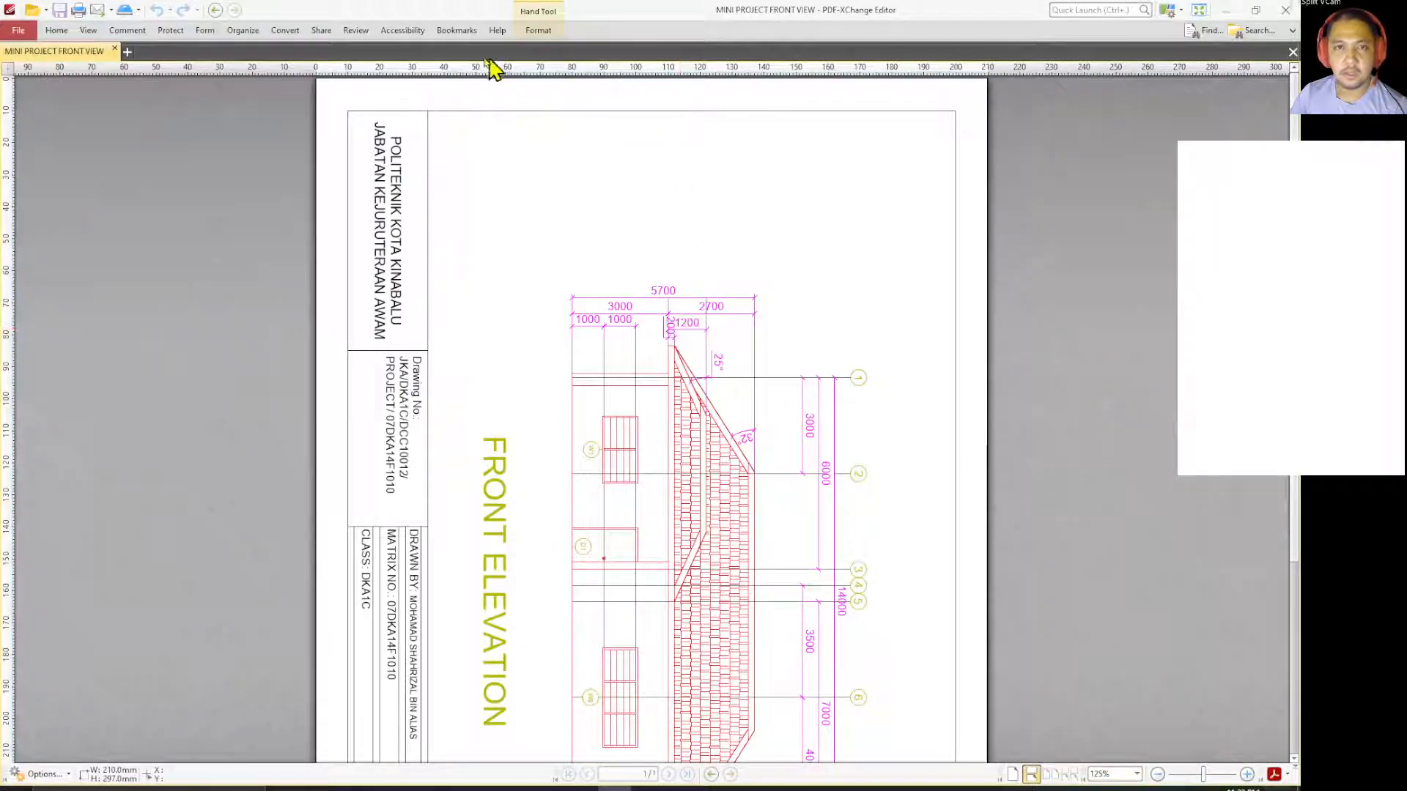
Step: Rotate the current PDF page counterclockwise 90 degrees, save the file and close the PDF editor
{"action": "left_click", "coordinate": [285, 33]}
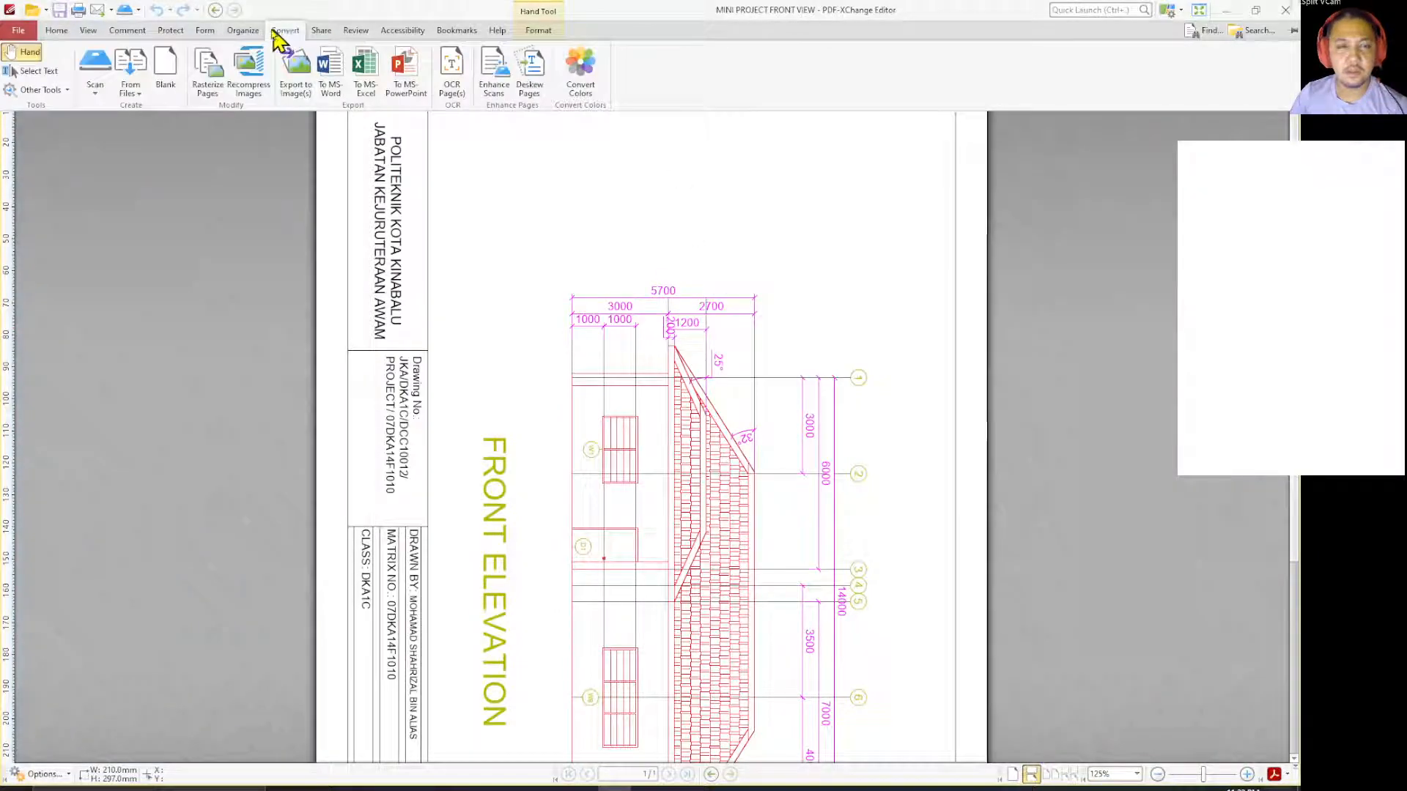
{"action": "left_click", "coordinate": [241, 31]}
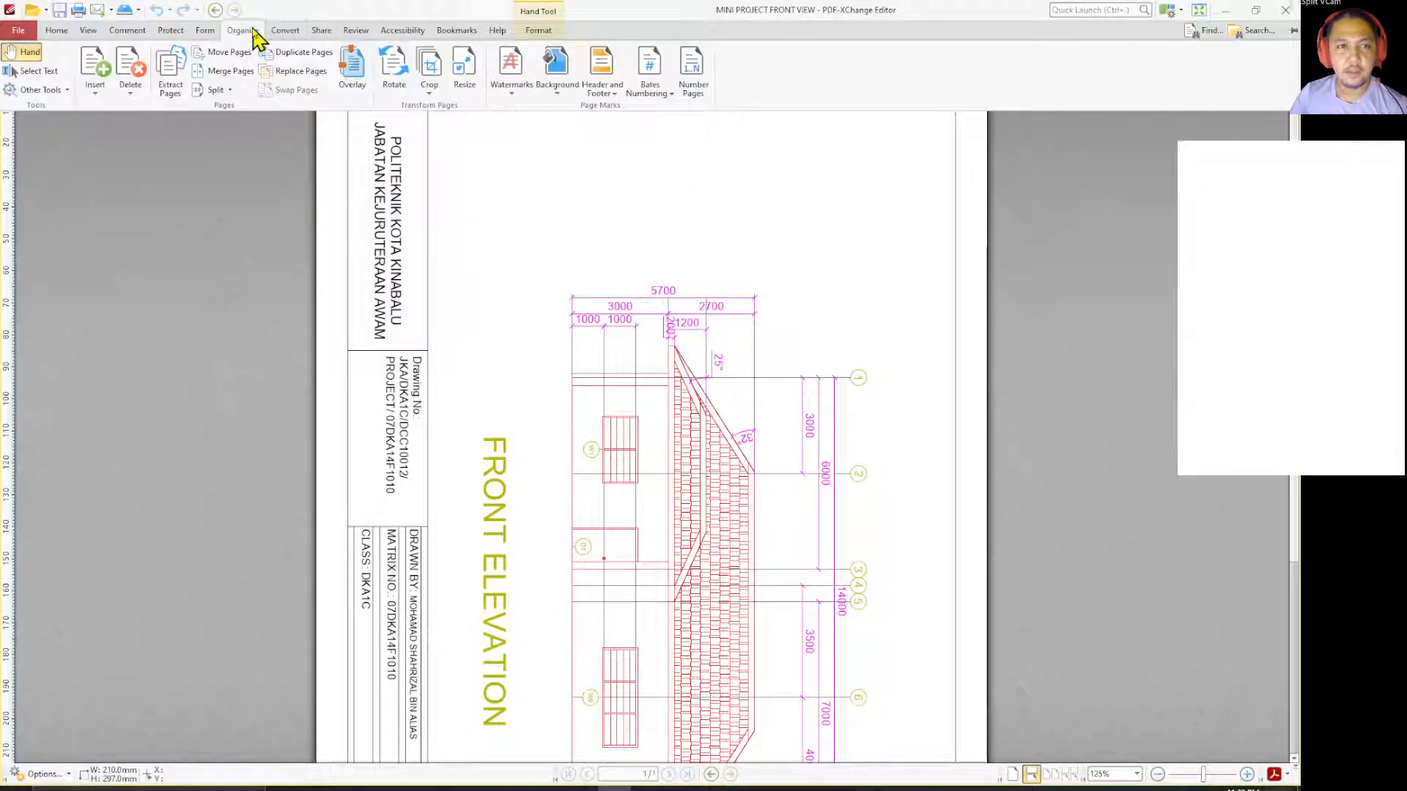
{"action": "left_click", "coordinate": [393, 81]}
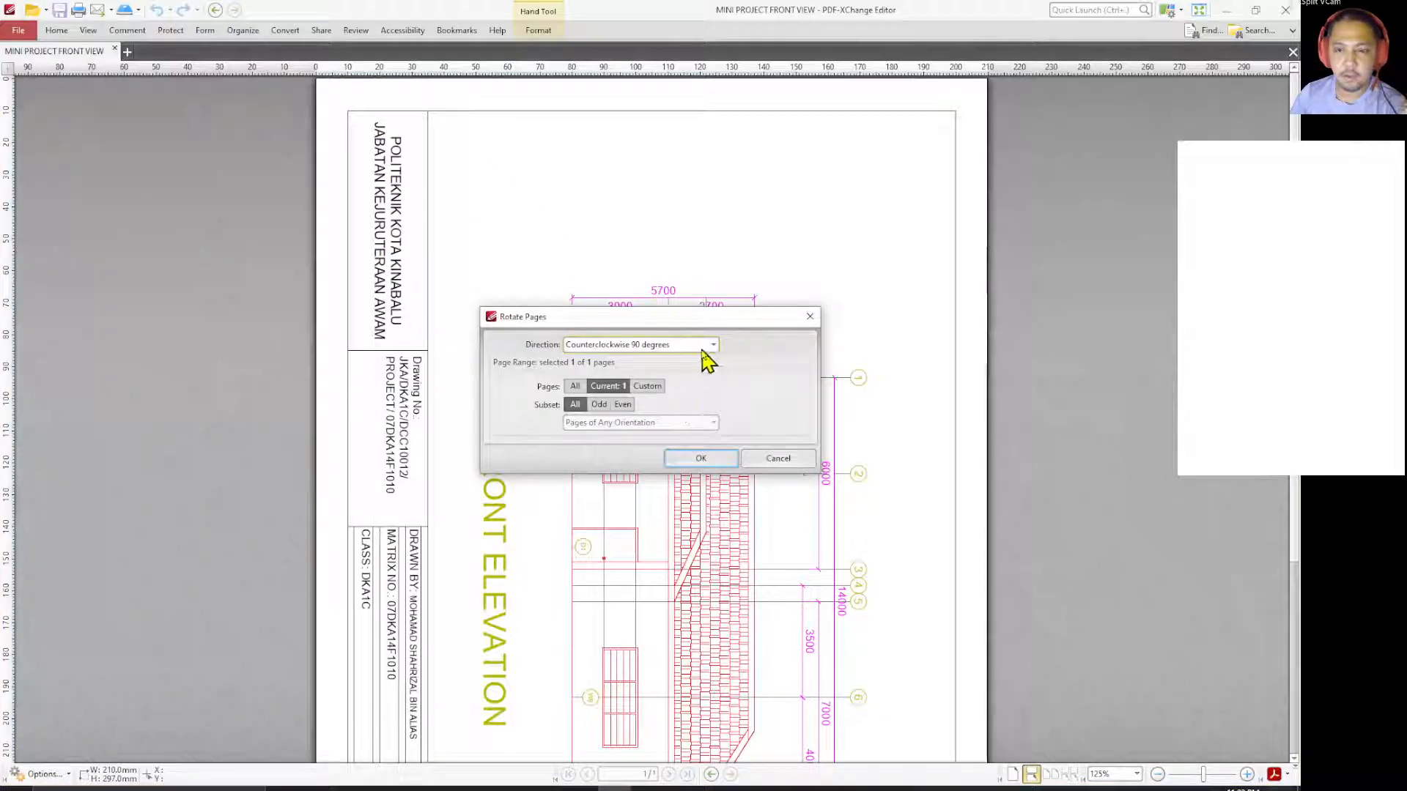
{"action": "left_click", "coordinate": [703, 460]}
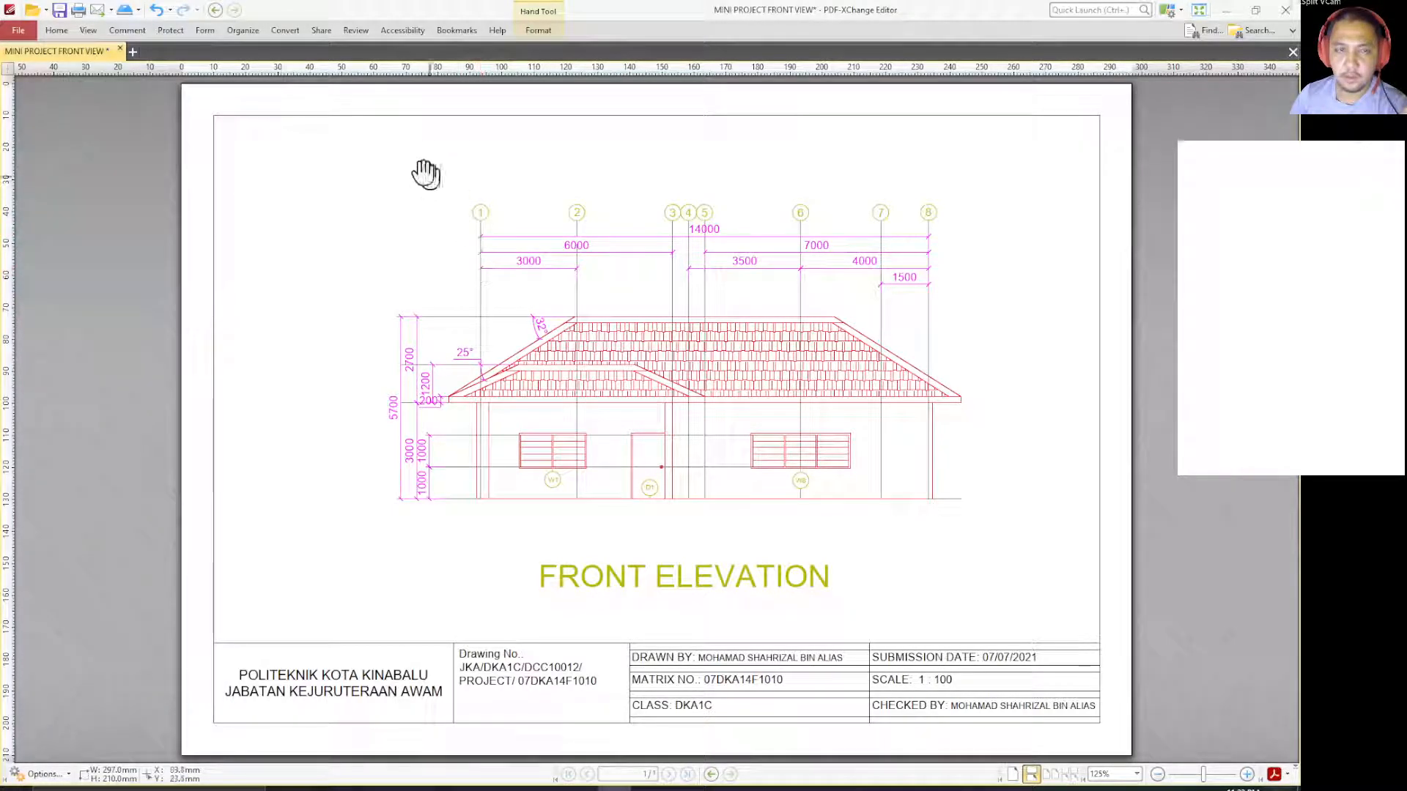
{"action": "left_click", "coordinate": [59, 10]}
{"action": "left_click", "coordinate": [1286, 11]}
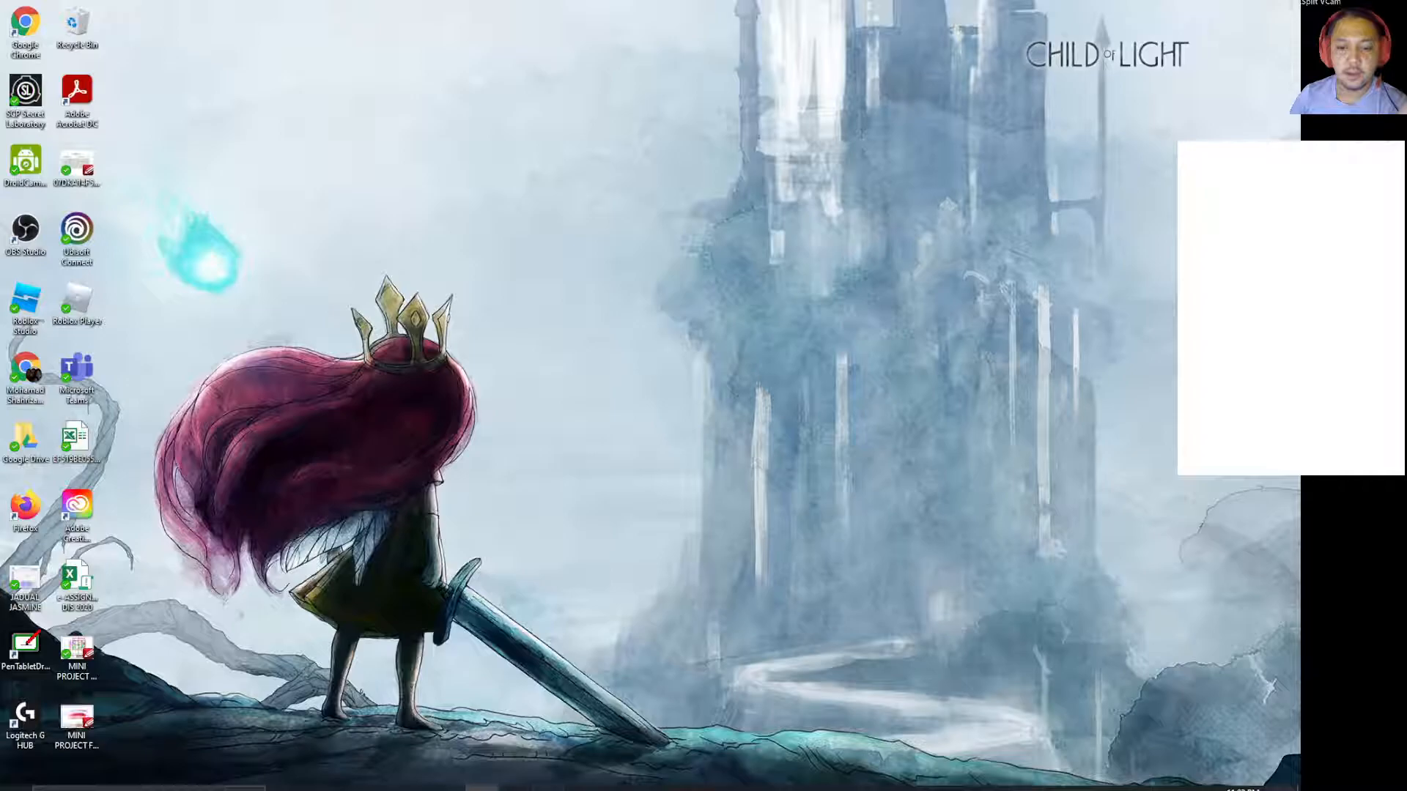
Step: Switch back to AutoCAD, show the model space of MINI PROJECT 02, and maximise the window
{"action": "mouse_move", "coordinate": [513, 787]}
{"action": "left_click", "coordinate": [455, 728]}
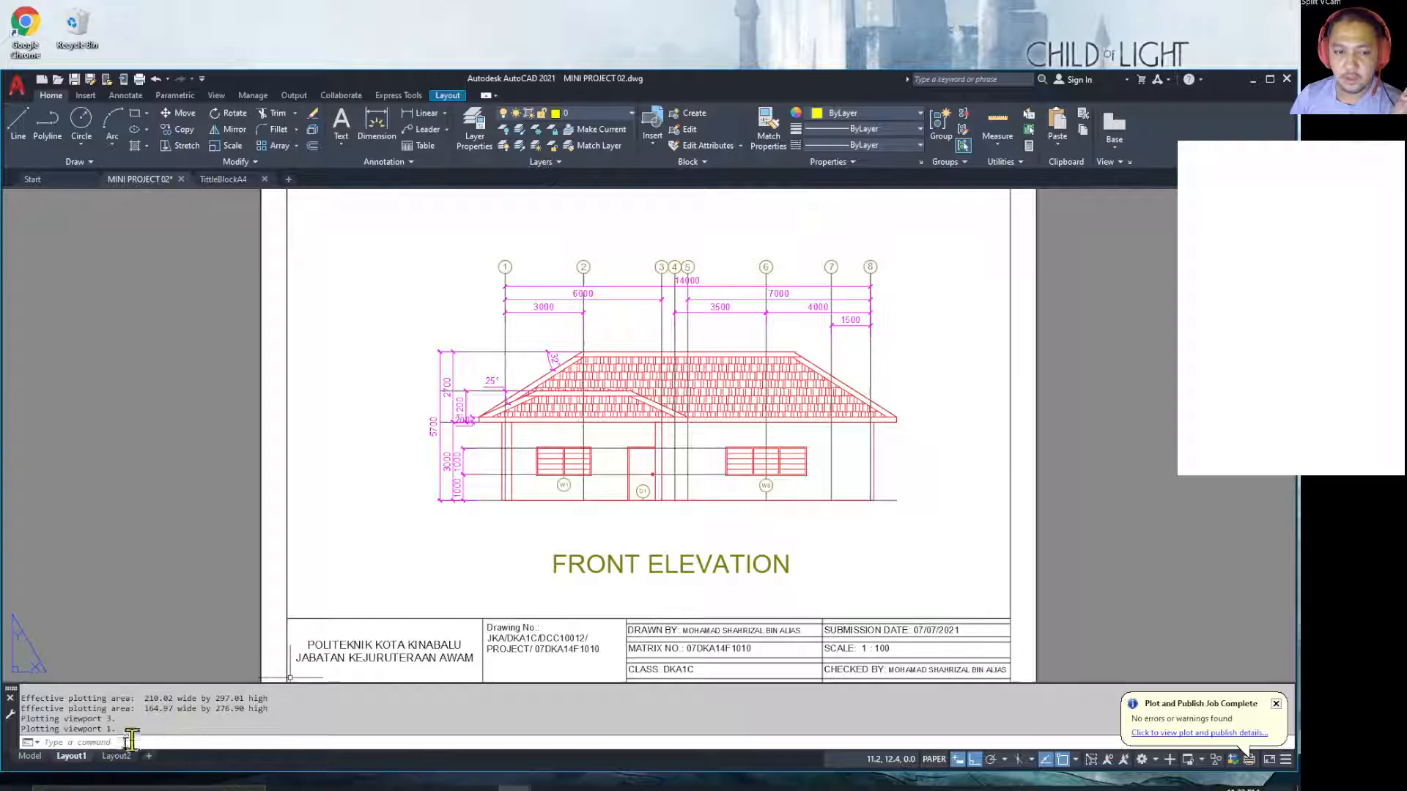
{"action": "left_click", "coordinate": [30, 756]}
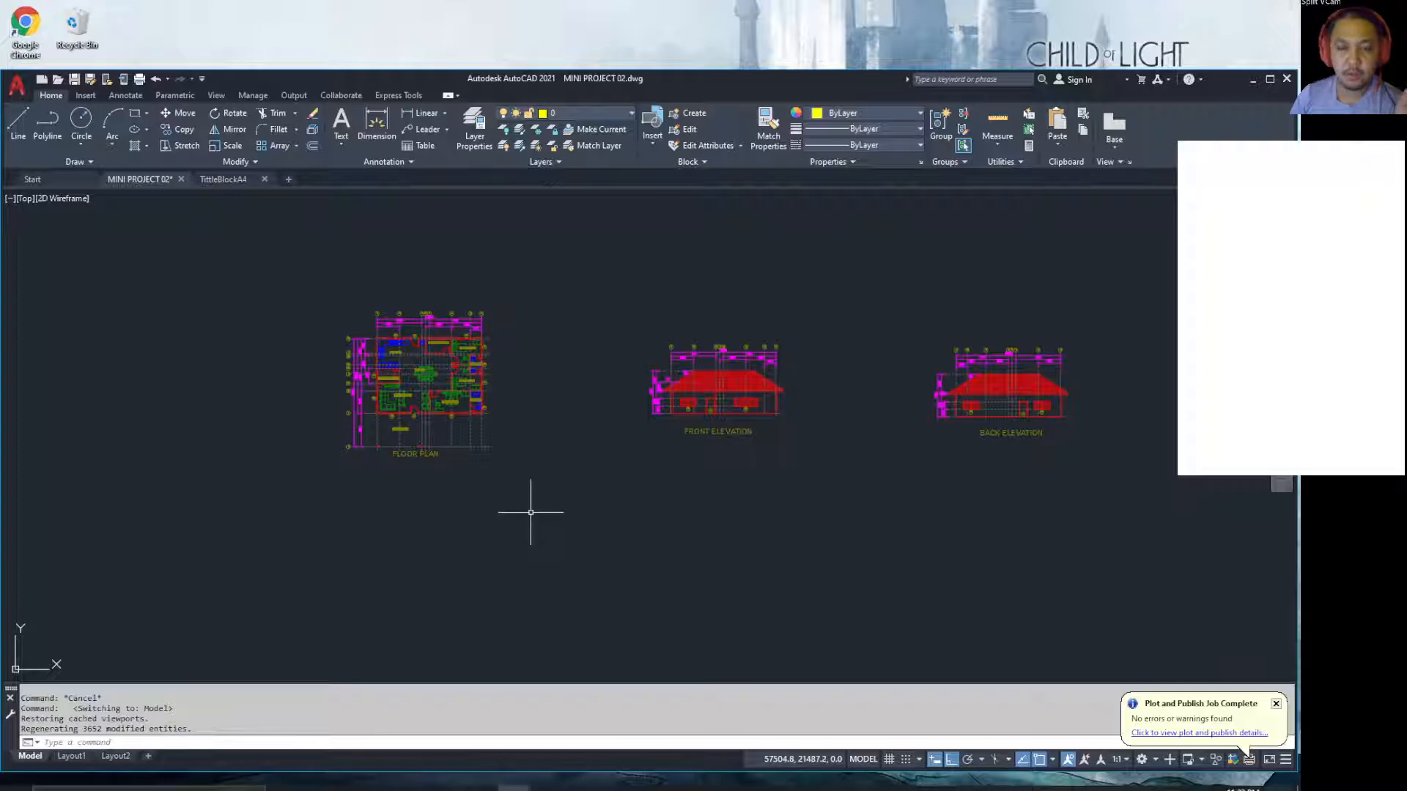
{"action": "middle_click_drag", "start_coordinate": [532, 513], "coordinate": [593, 480]}
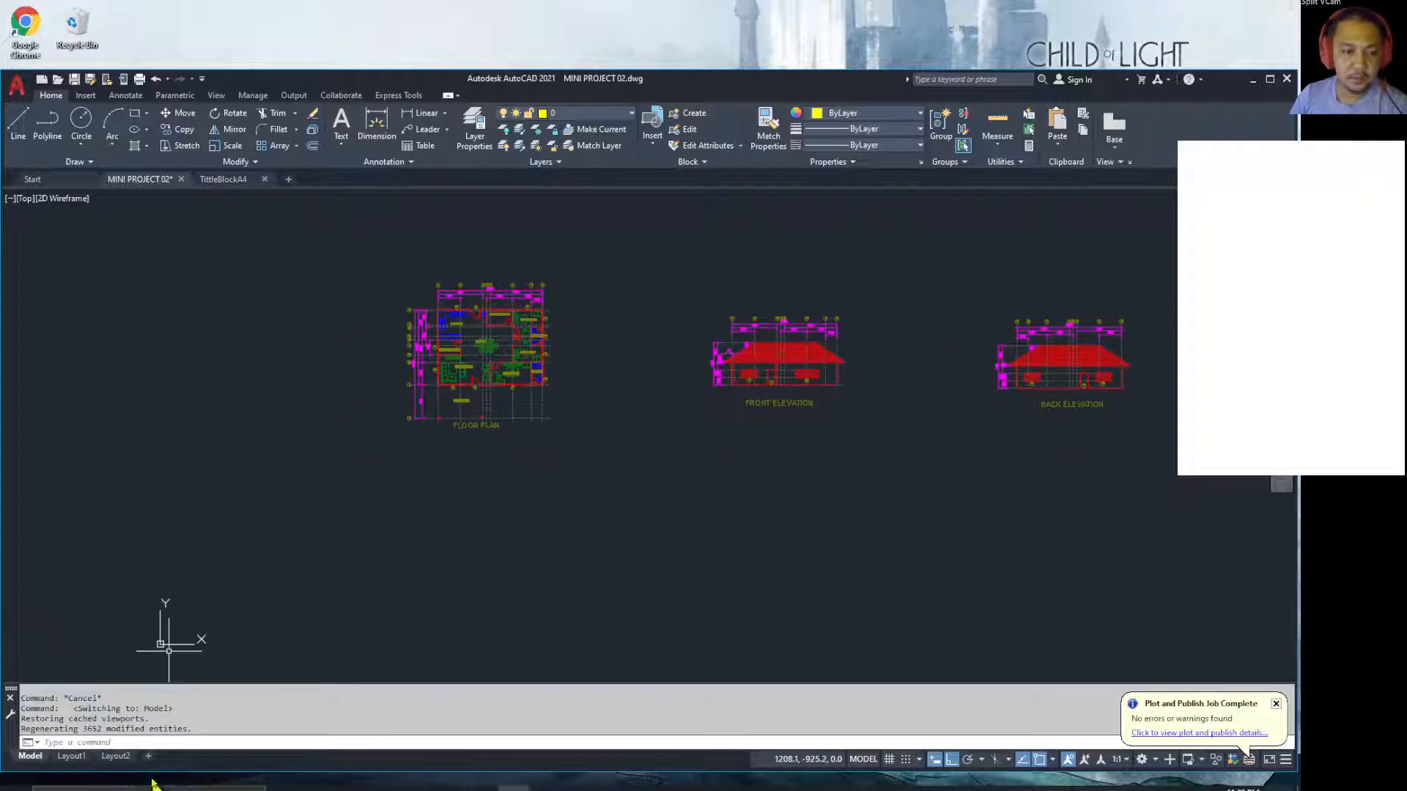
{"action": "scroll", "coordinate": [528, 453], "scroll_direction": "up", "scroll_amount": 3}
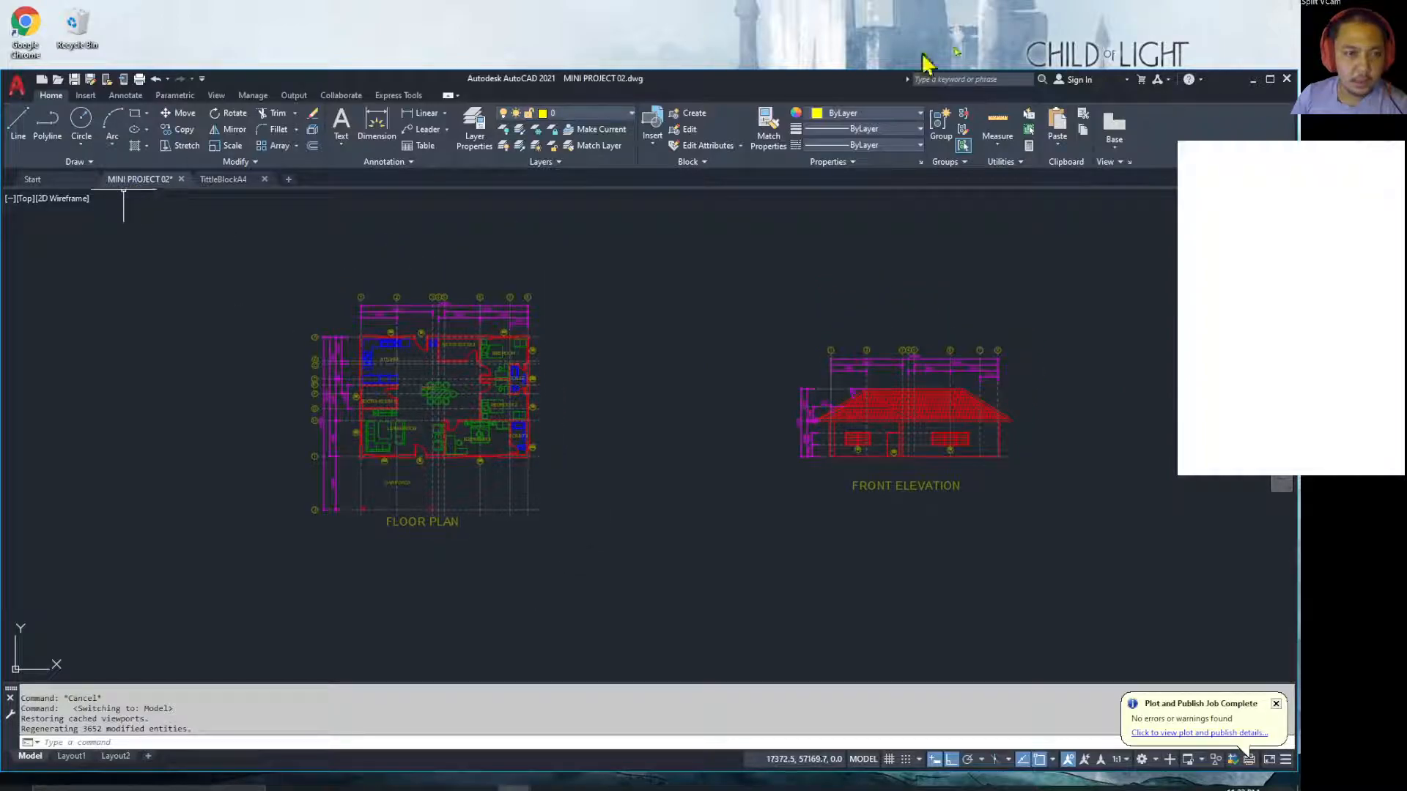
{"action": "left_click", "coordinate": [1269, 79]}
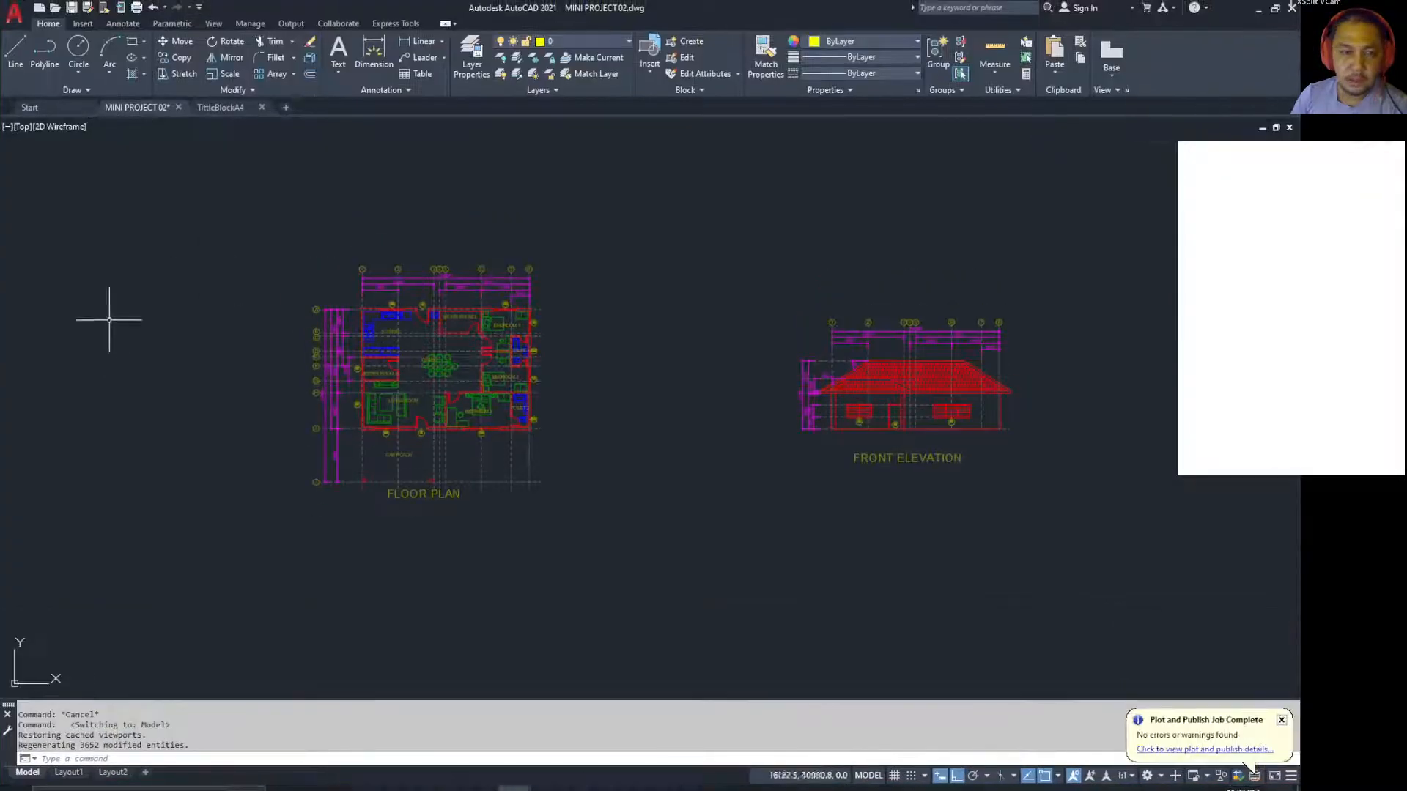
Step: Open the Blocks palette on the recently used blocks
{"action": "left_click", "coordinate": [82, 25]}
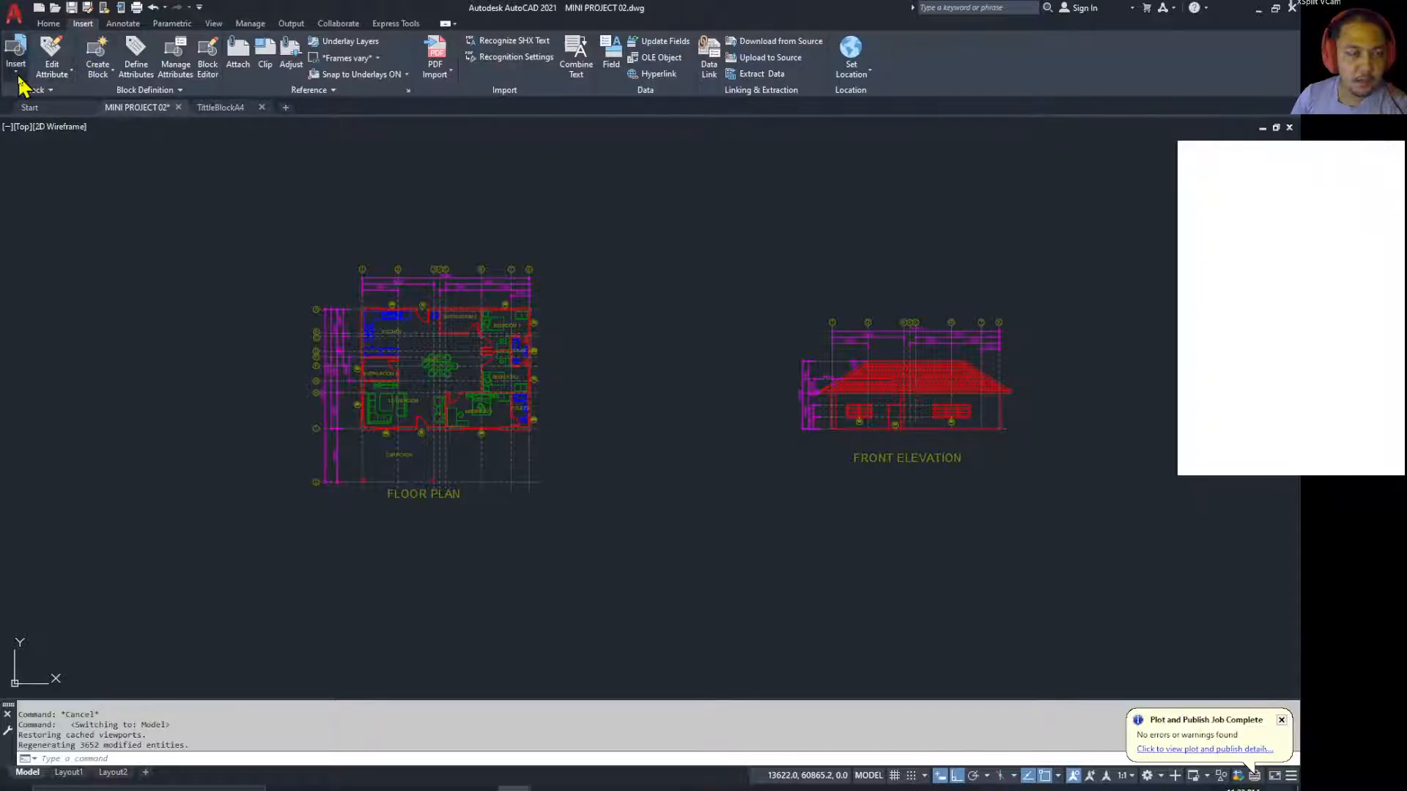
{"action": "left_click", "coordinate": [16, 70]}
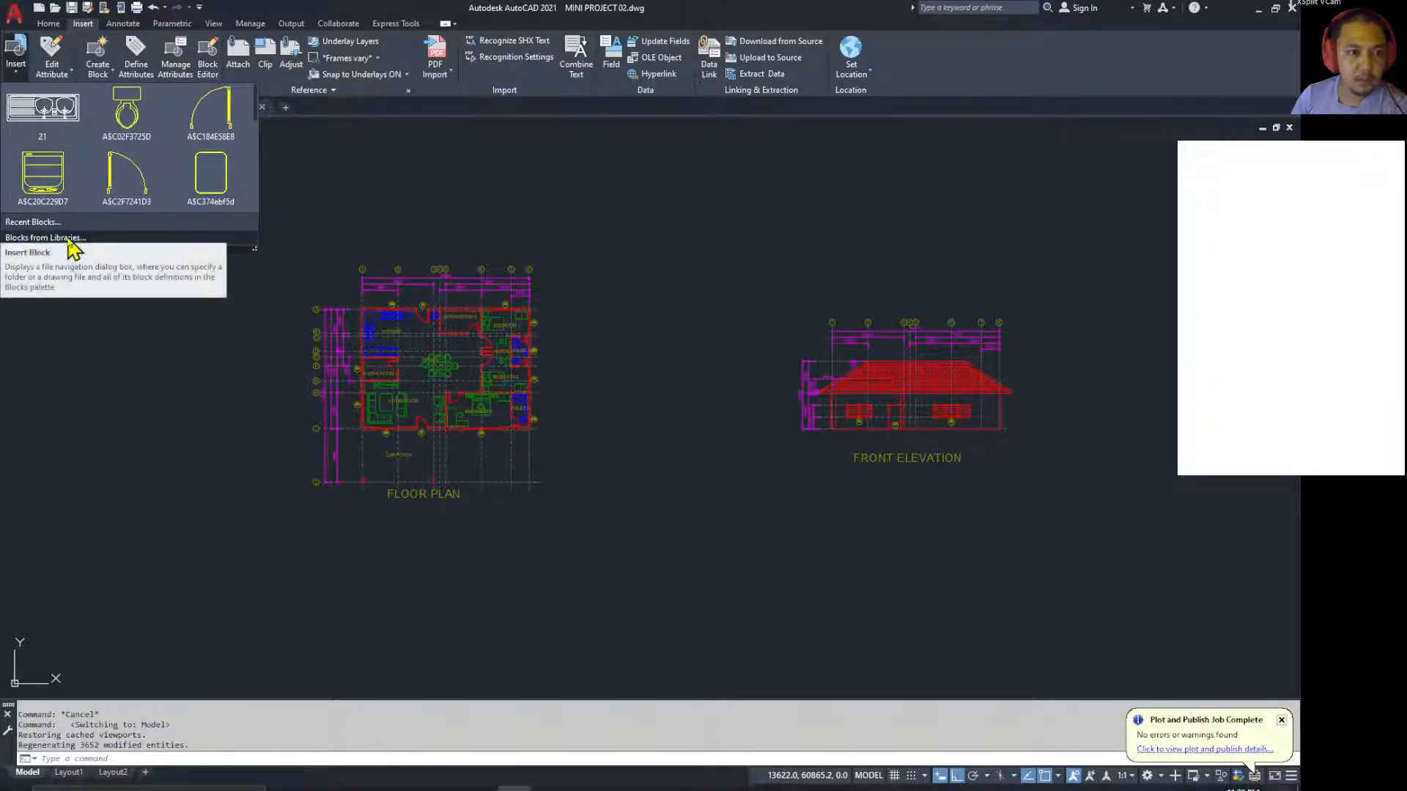
{"action": "left_click", "coordinate": [30, 222]}
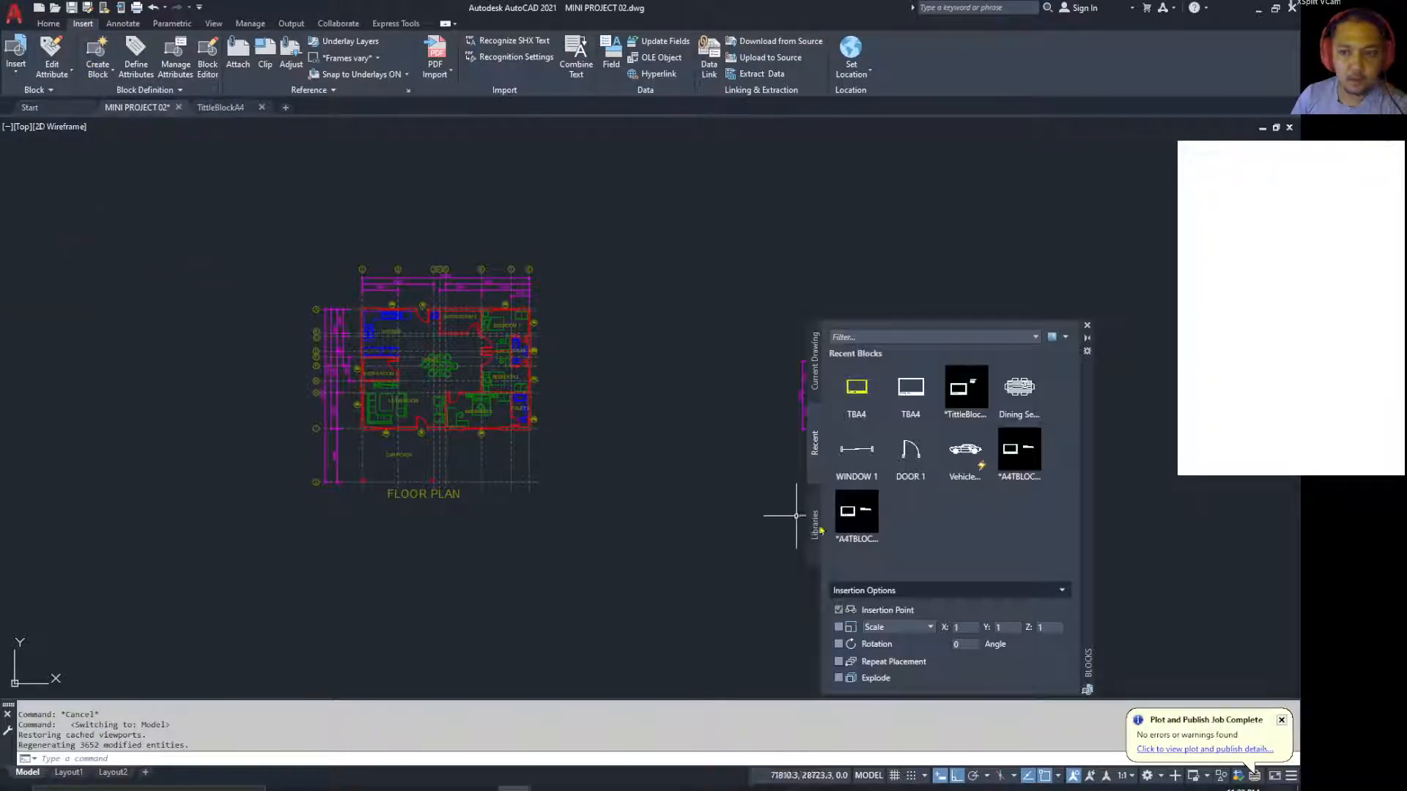
{"action": "mouse_move", "coordinate": [906, 395]}
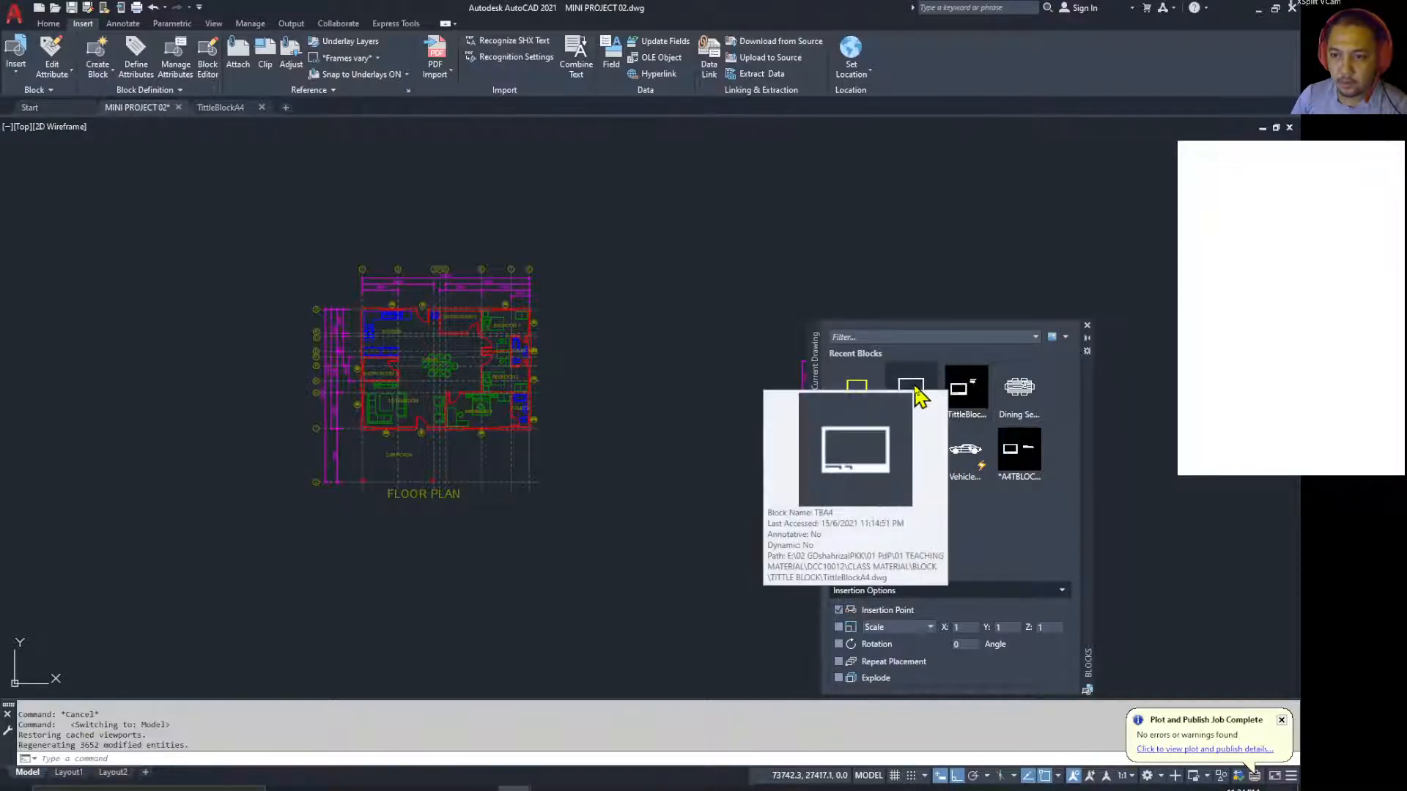
{"action": "left_click", "coordinate": [914, 394]}
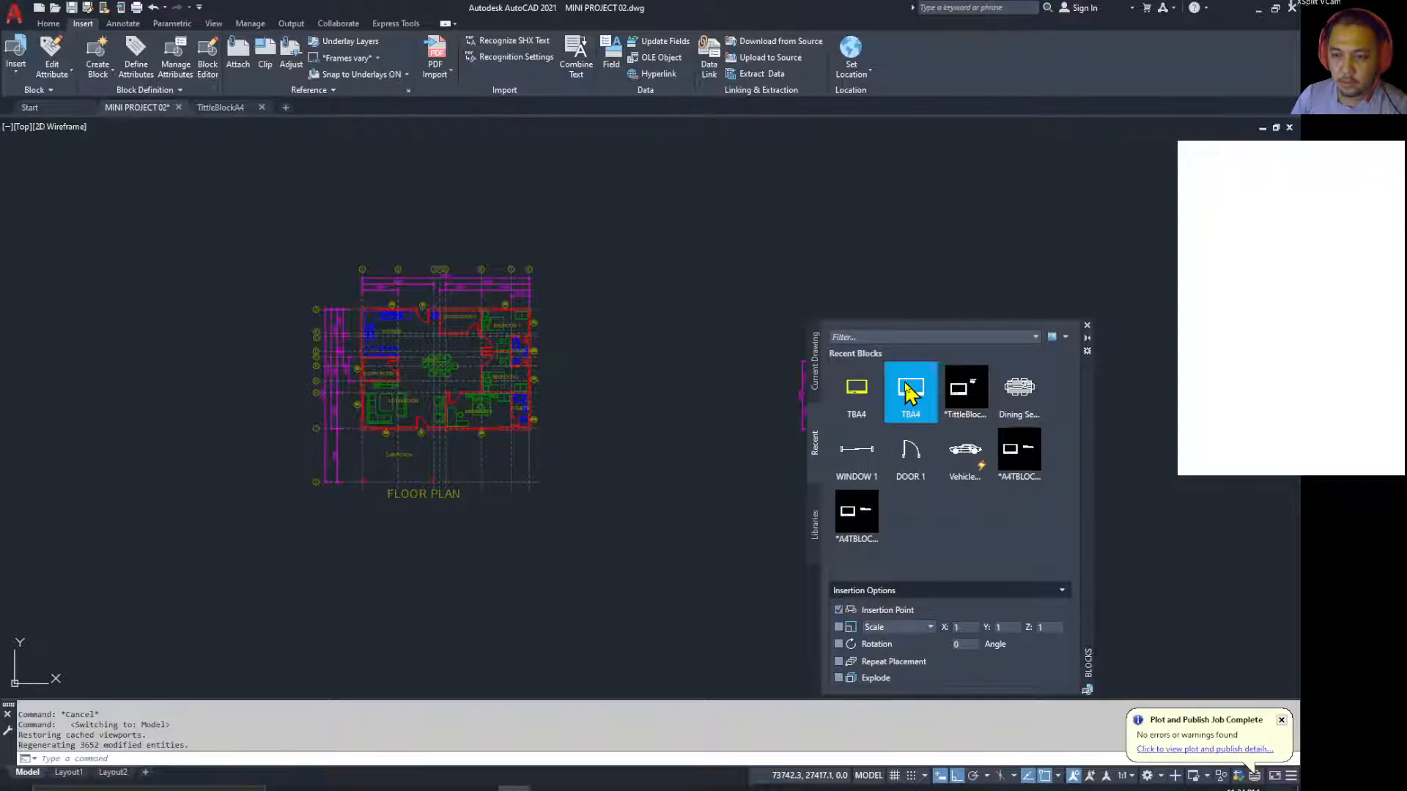
{"action": "left_click", "coordinate": [909, 394]}
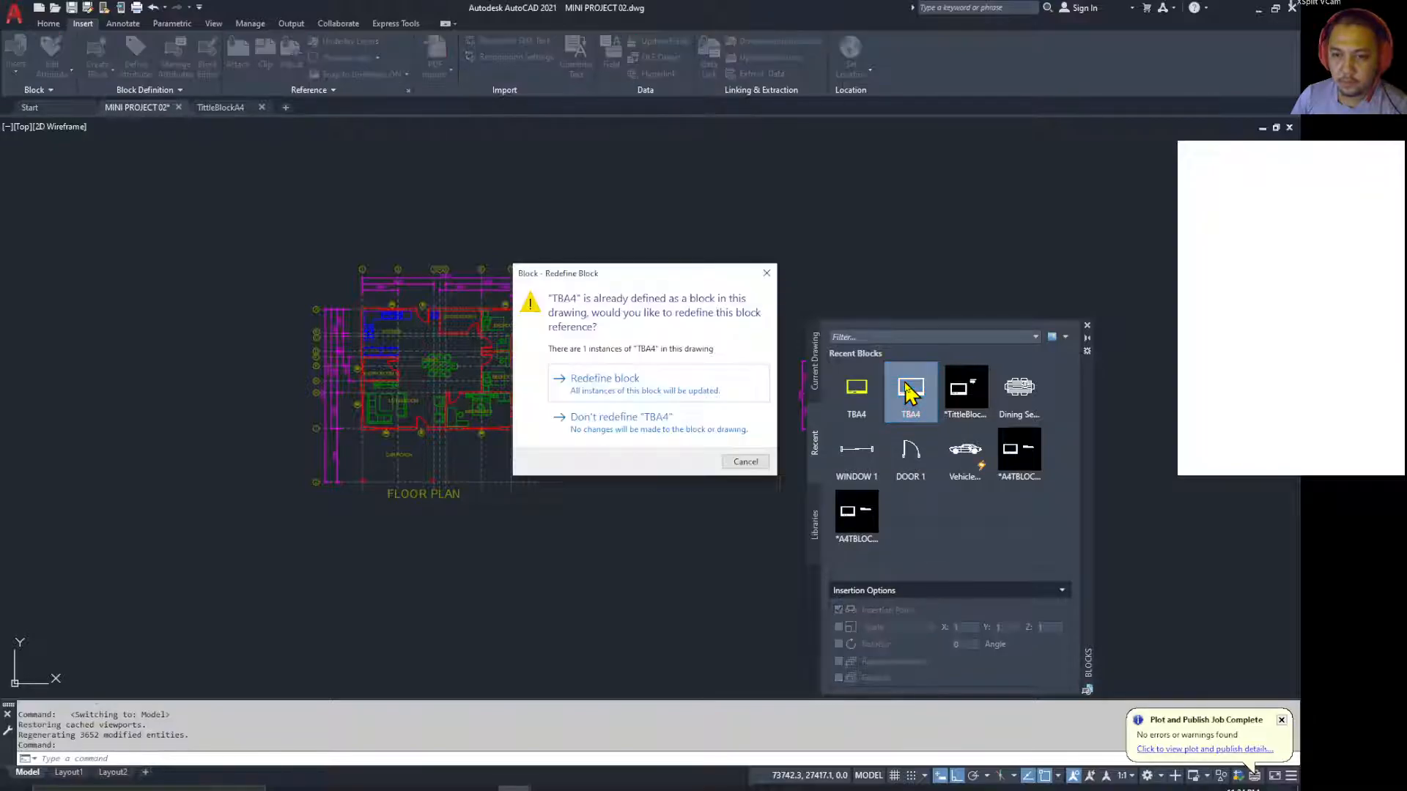
{"action": "left_click", "coordinate": [744, 462]}
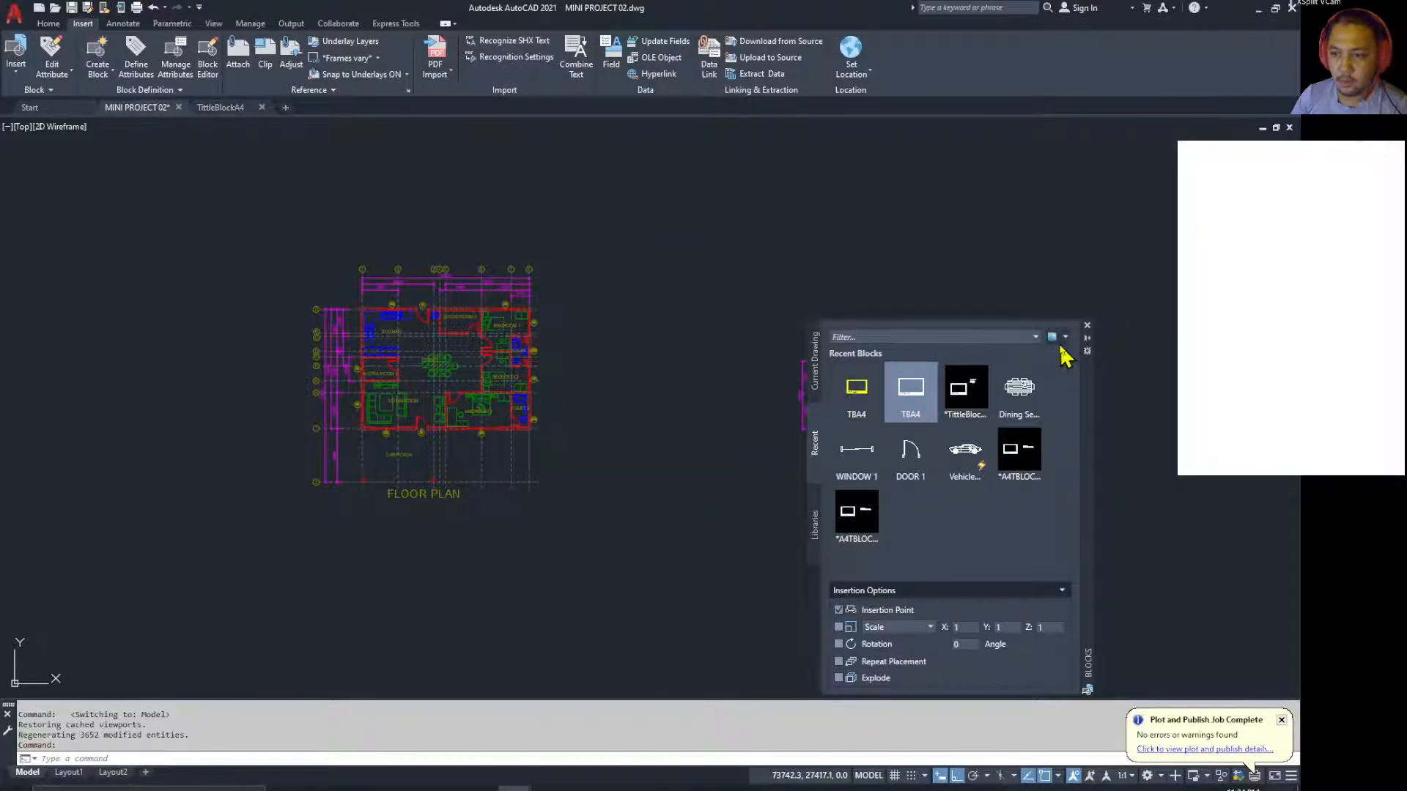
Step: Insert block TBA4 from the TittleBlockA4.dwg library, redefining the existing block, just below and left of the floor plan, and close the Blocks palette
{"action": "left_click", "coordinate": [814, 526]}
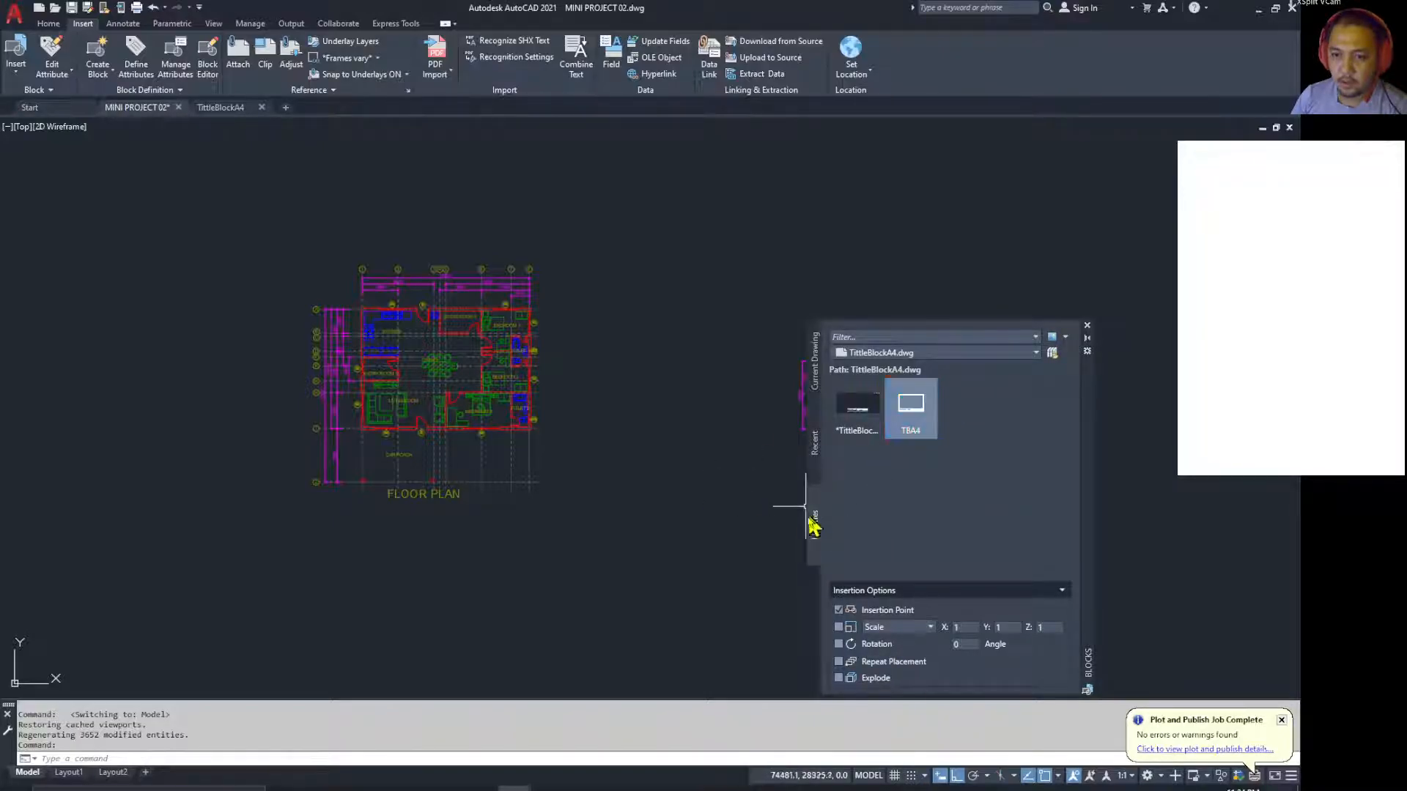
{"action": "left_click", "coordinate": [909, 406]}
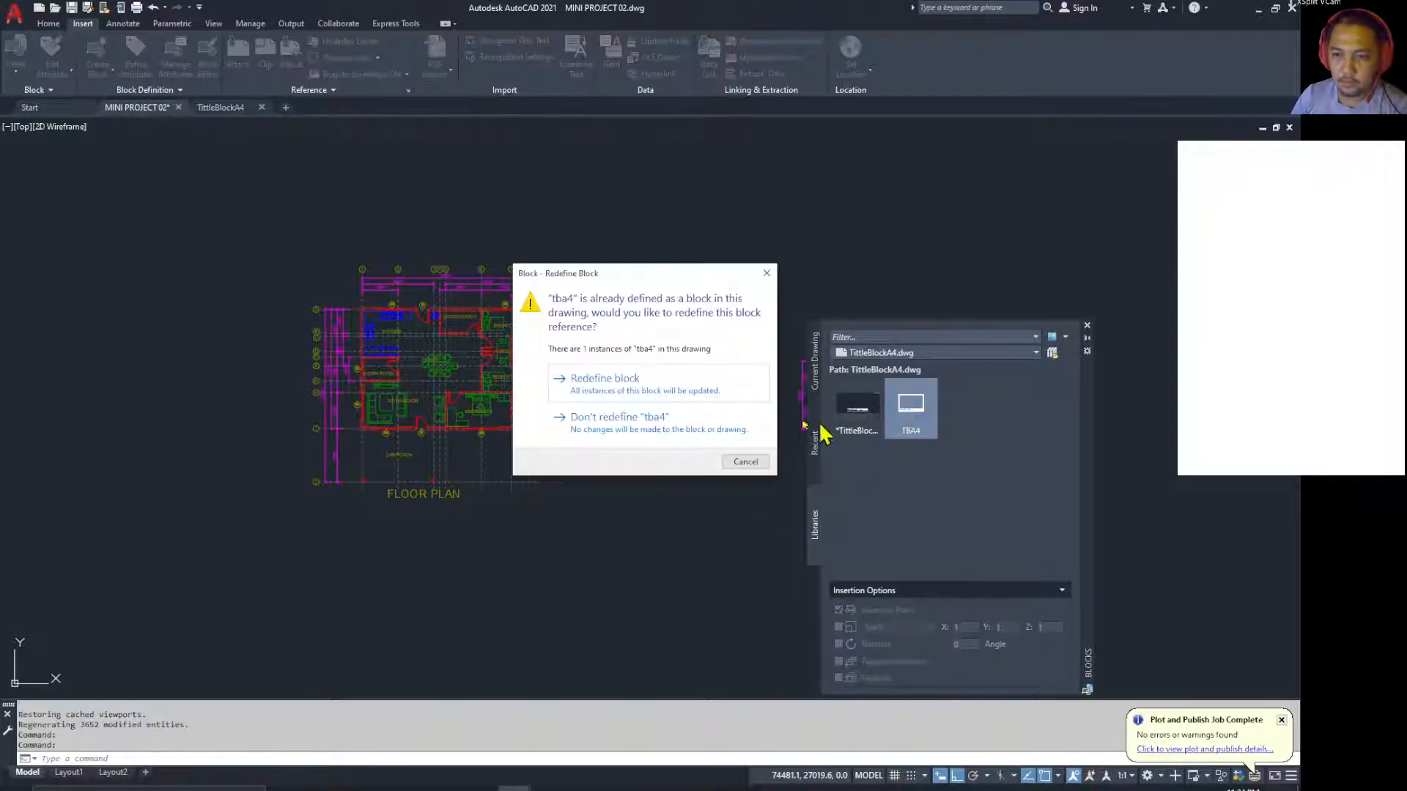
{"action": "left_click", "coordinate": [624, 392]}
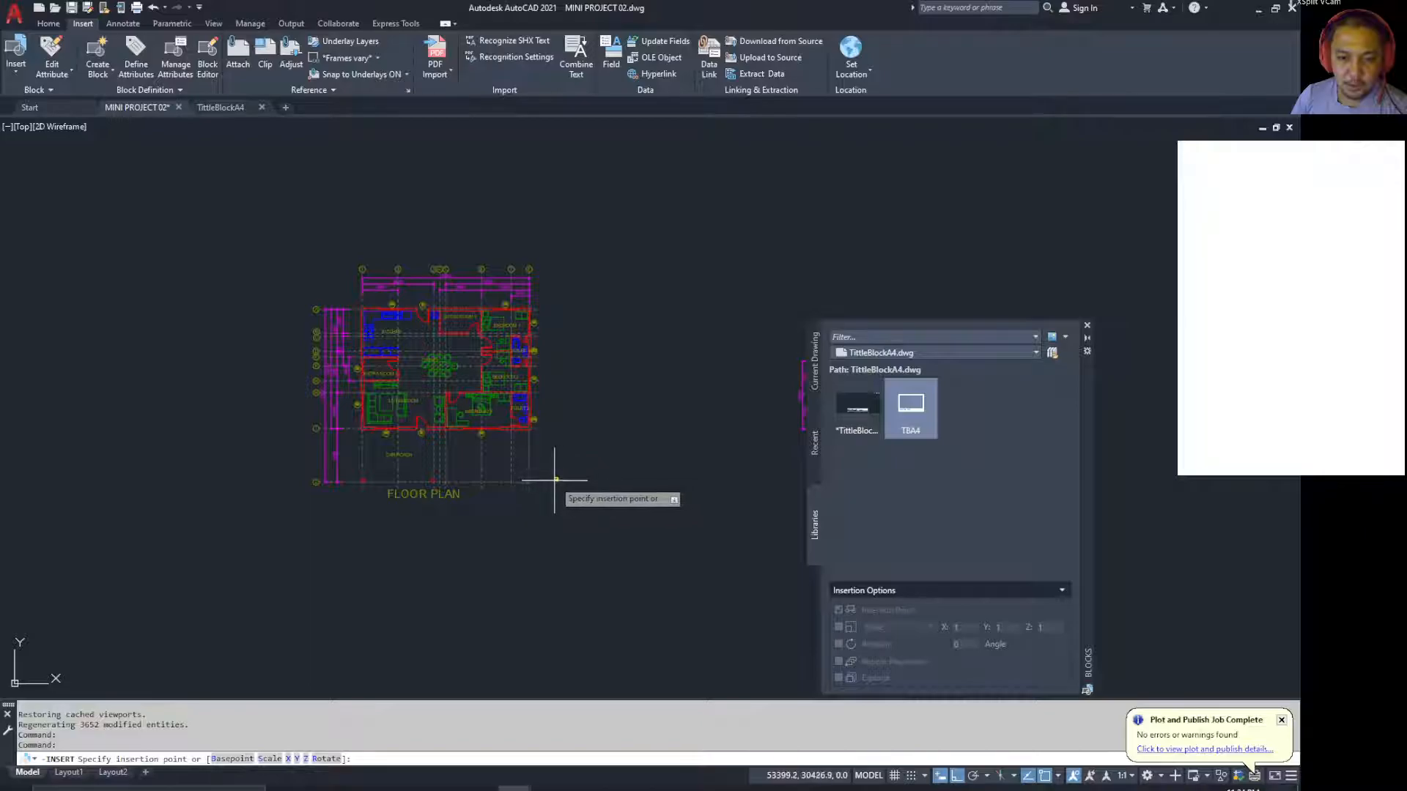
{"action": "left_click", "coordinate": [265, 508]}
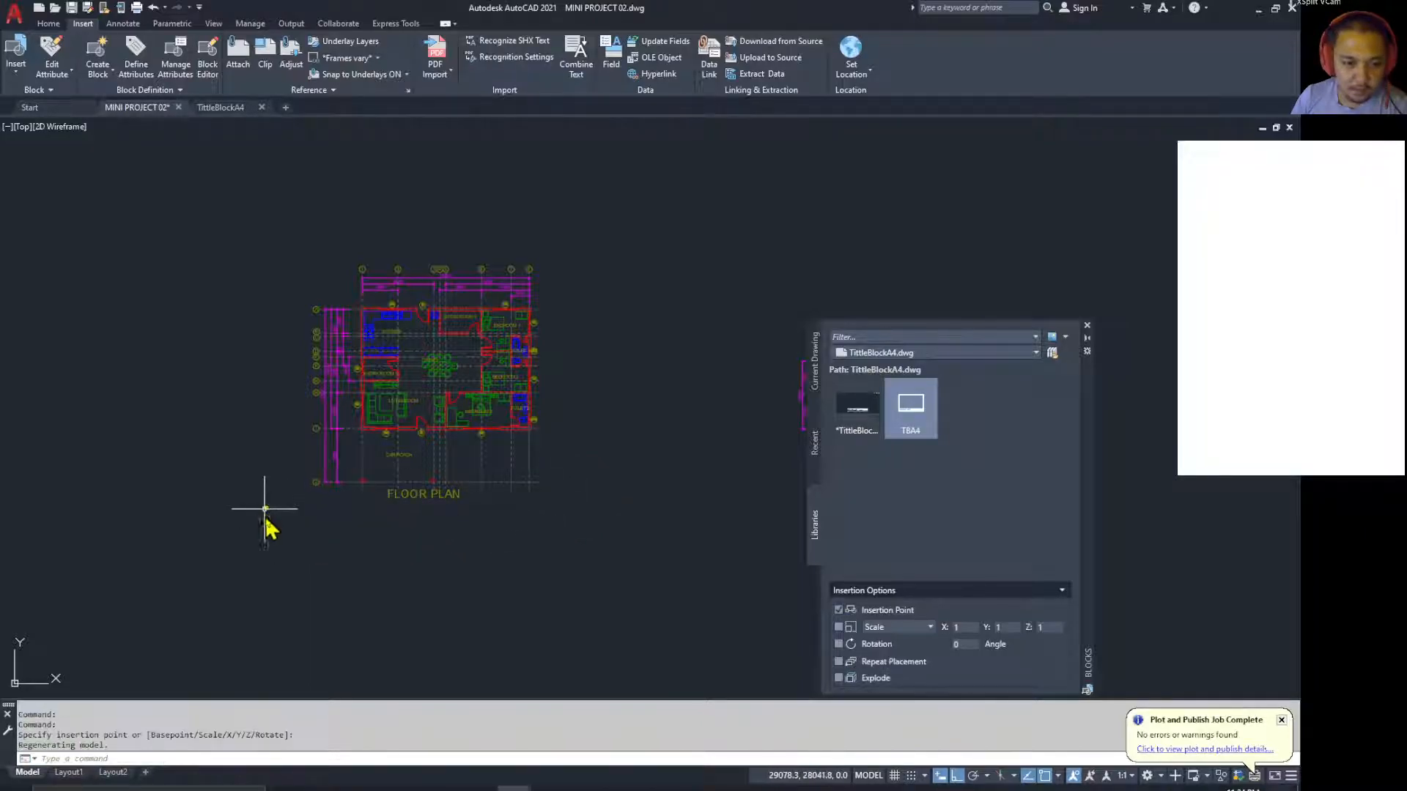
{"action": "left_click", "coordinate": [1087, 334]}
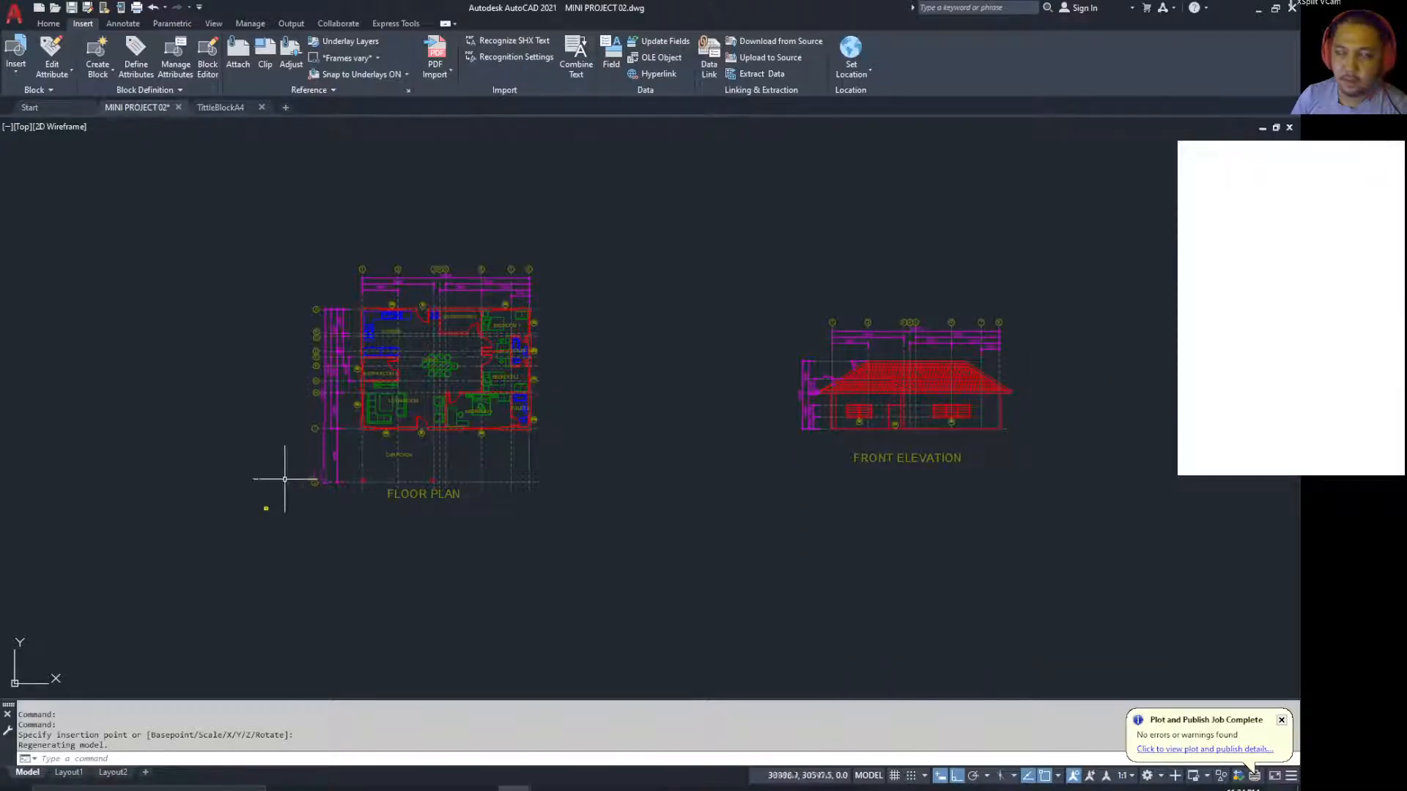
Step: Examine the inserted TBA4 title block up close and compare its size with the floor plan
{"action": "scroll", "coordinate": [249, 505], "scroll_direction": "up", "scroll_amount": 3}
{"action": "scroll", "coordinate": [252, 507], "scroll_direction": "up", "scroll_amount": 10}
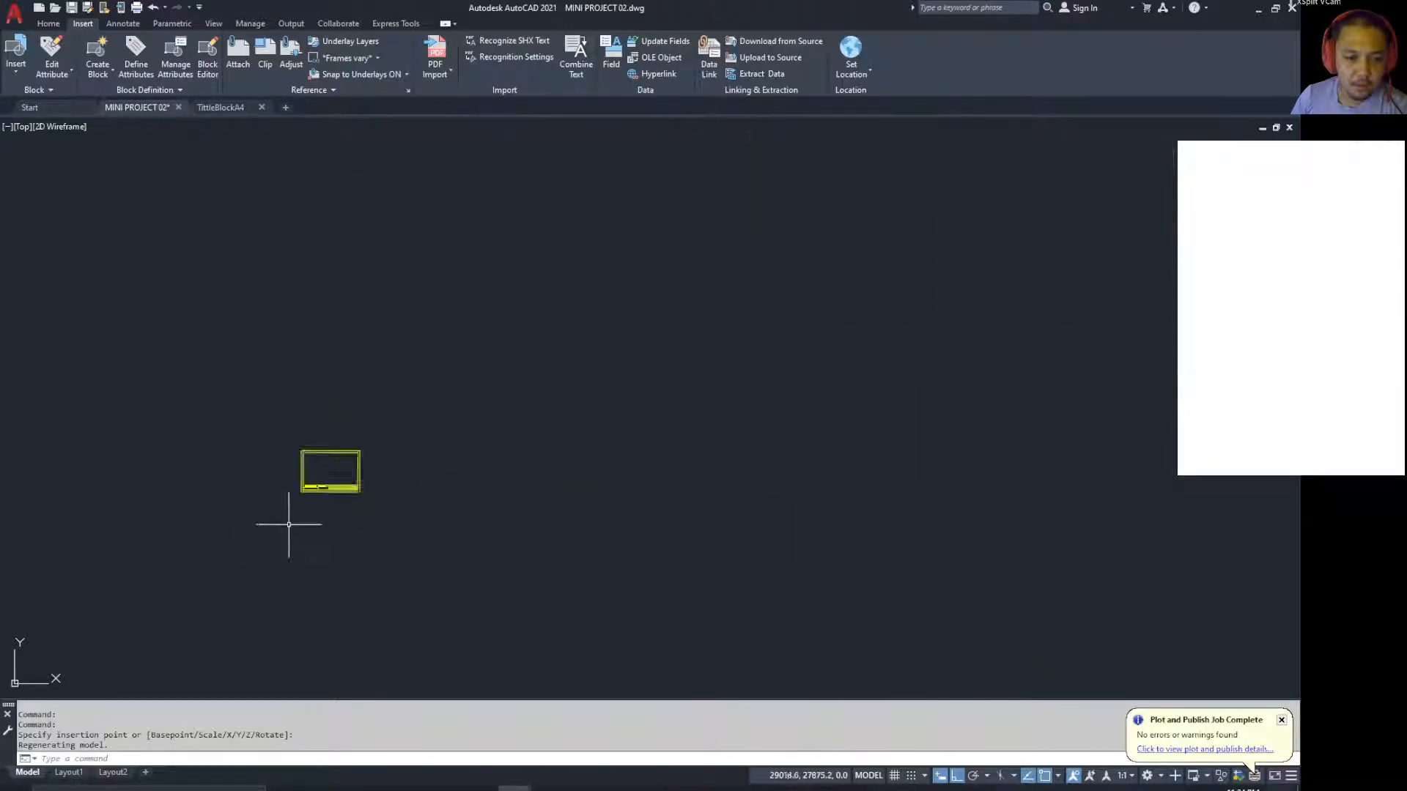
{"action": "scroll", "coordinate": [377, 493], "scroll_direction": "down", "scroll_amount": 5}
{"action": "scroll", "coordinate": [425, 498], "scroll_direction": "down", "scroll_amount": 2}
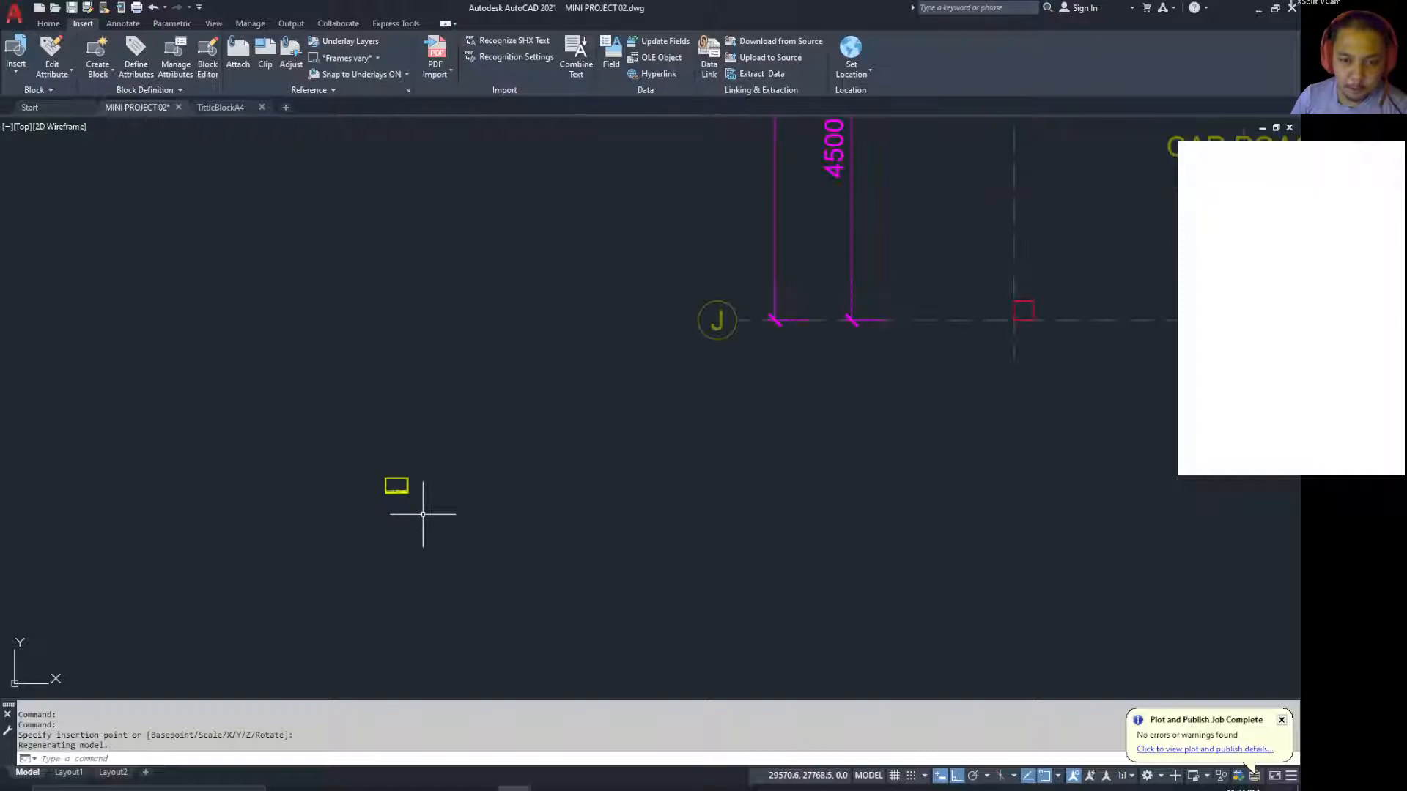
{"action": "scroll", "coordinate": [400, 481], "scroll_direction": "up", "scroll_amount": 7}
{"action": "scroll", "coordinate": [401, 487], "scroll_direction": "down", "scroll_amount": 7}
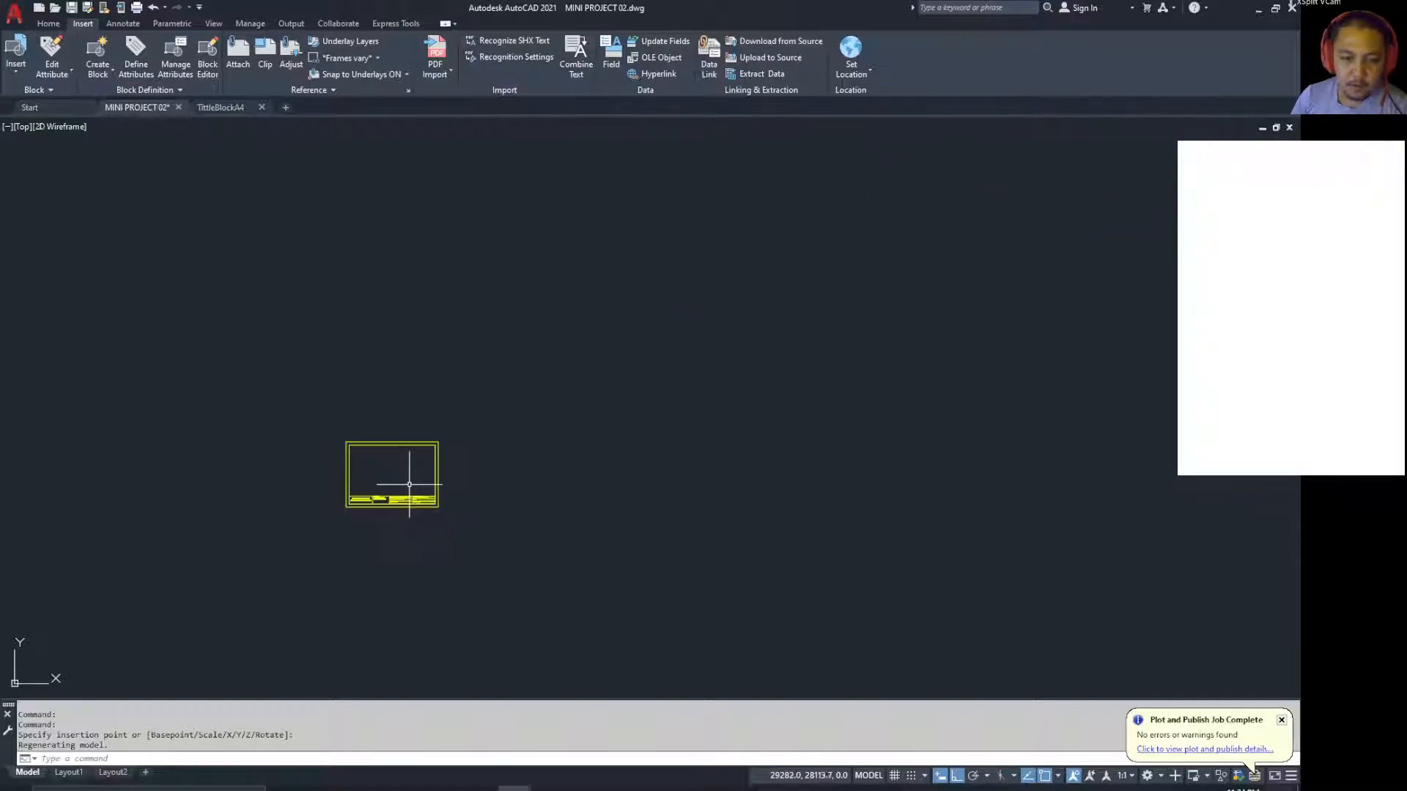
{"action": "scroll", "coordinate": [406, 495], "scroll_direction": "up", "scroll_amount": 7}
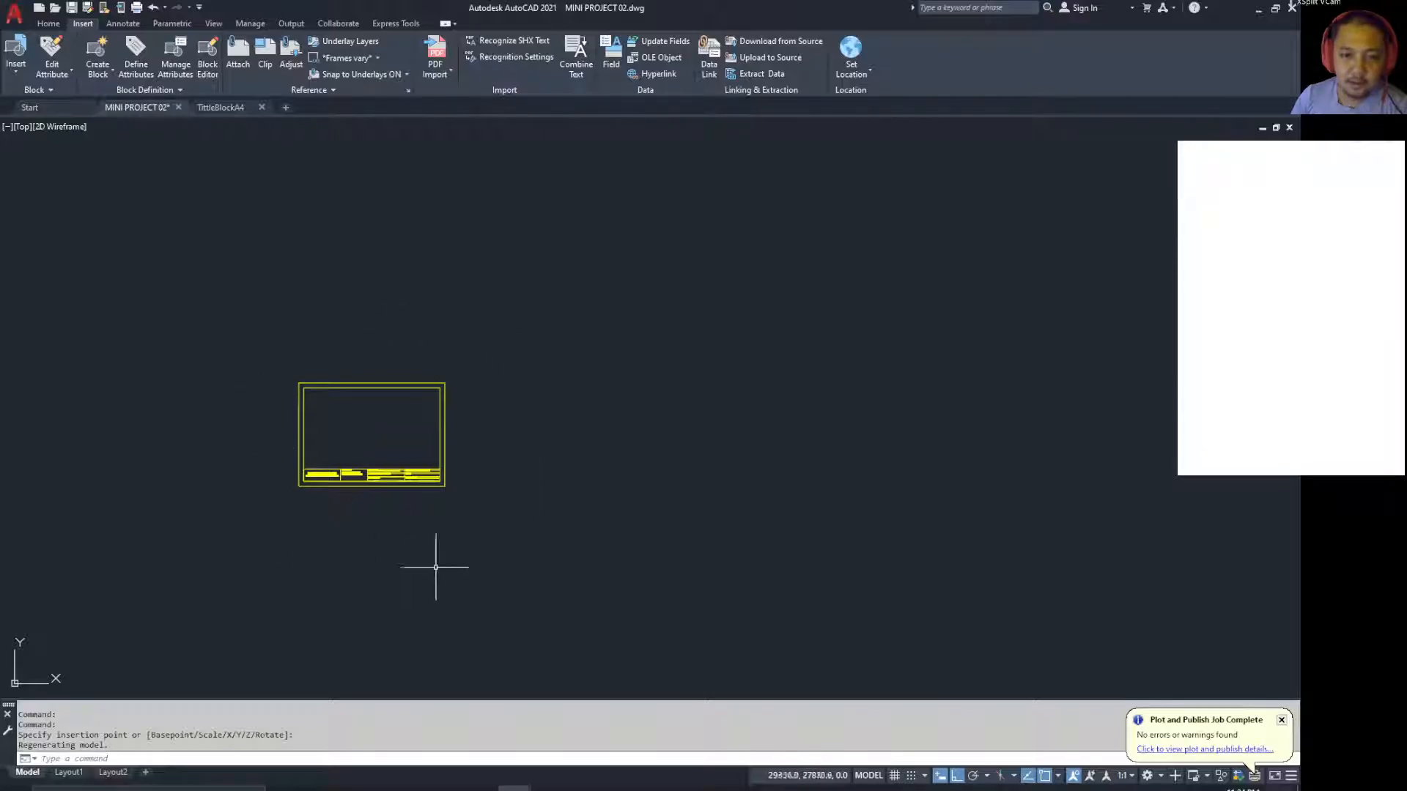
{"action": "scroll", "coordinate": [342, 503], "scroll_direction": "down", "scroll_amount": 1}
{"action": "scroll", "coordinate": [464, 496], "scroll_direction": "down", "scroll_amount": 3}
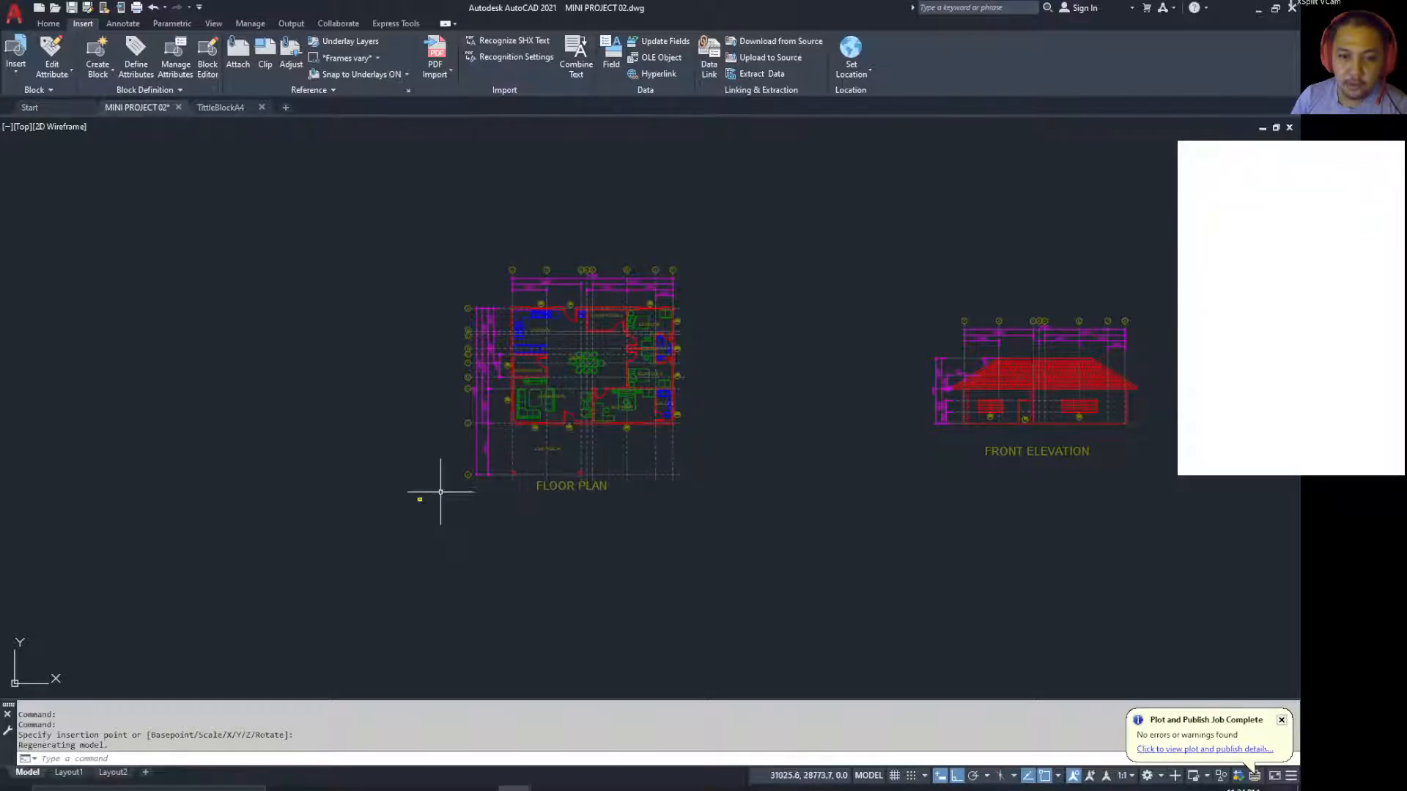
Step: Scale the TBA4 title block by a factor of 120 from its outer frame's lower-left corner
{"action": "scroll", "coordinate": [439, 499], "scroll_direction": "up", "scroll_amount": 6}
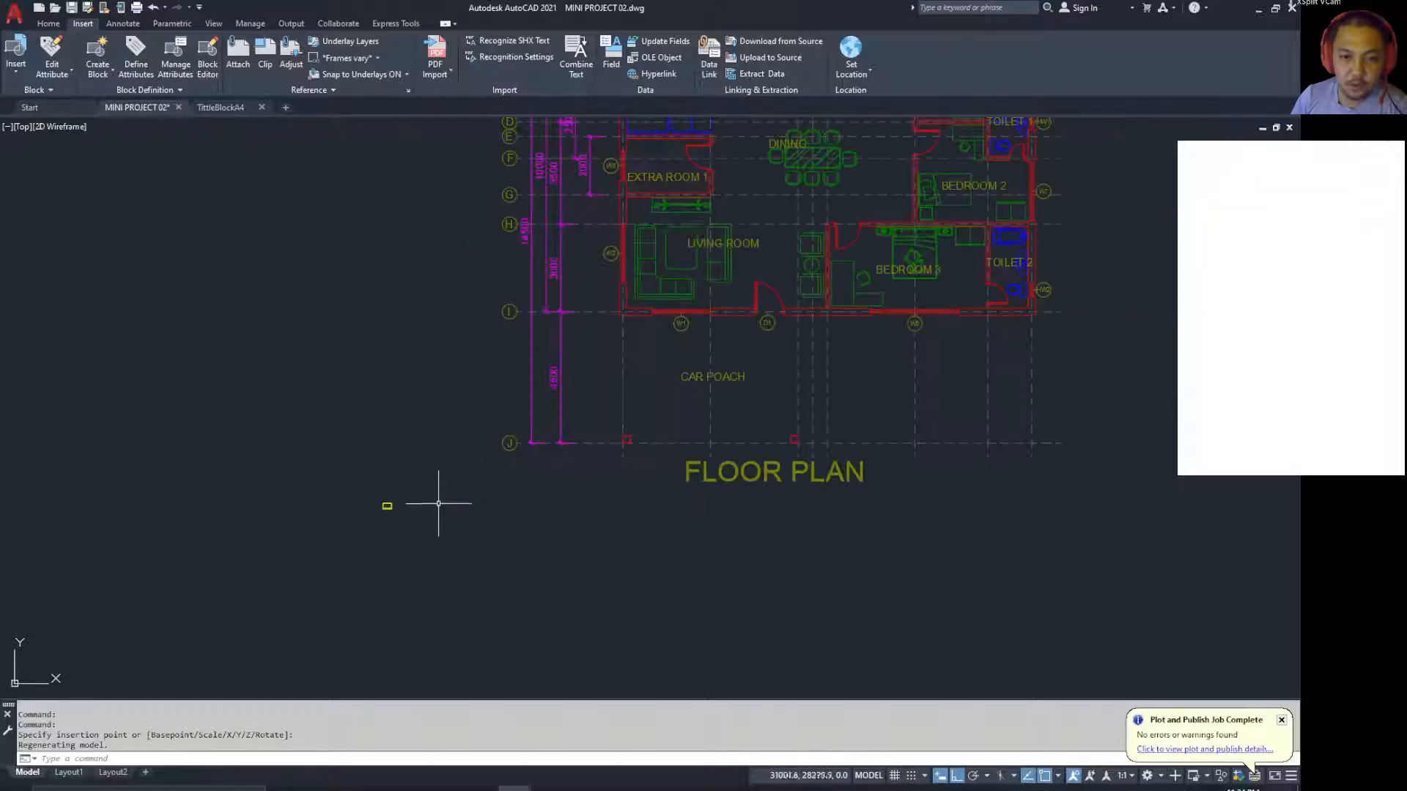
{"action": "scroll", "coordinate": [746, 237], "scroll_direction": "down", "scroll_amount": 2}
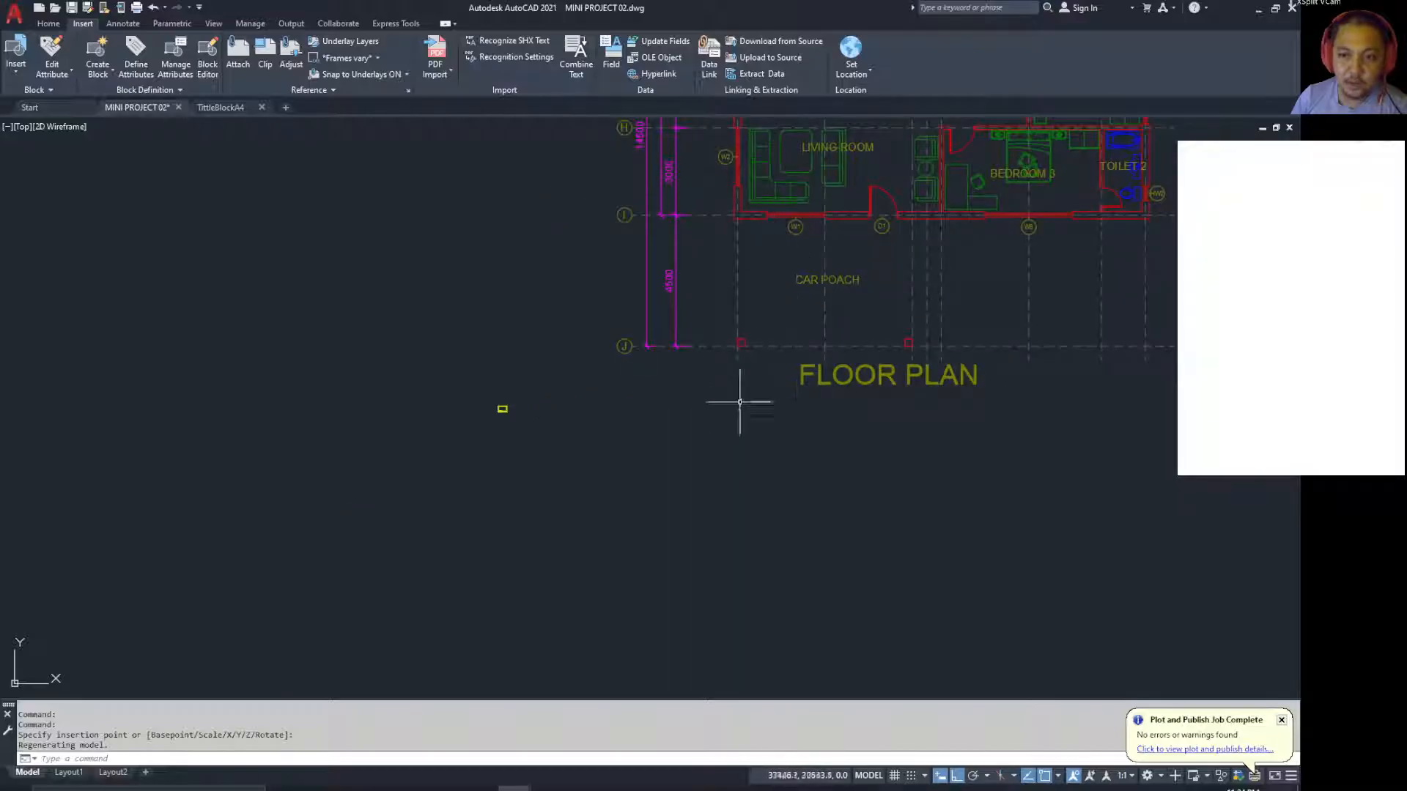
{"action": "middle_click_drag", "start_coordinate": [738, 469], "coordinate": [631, 588]}
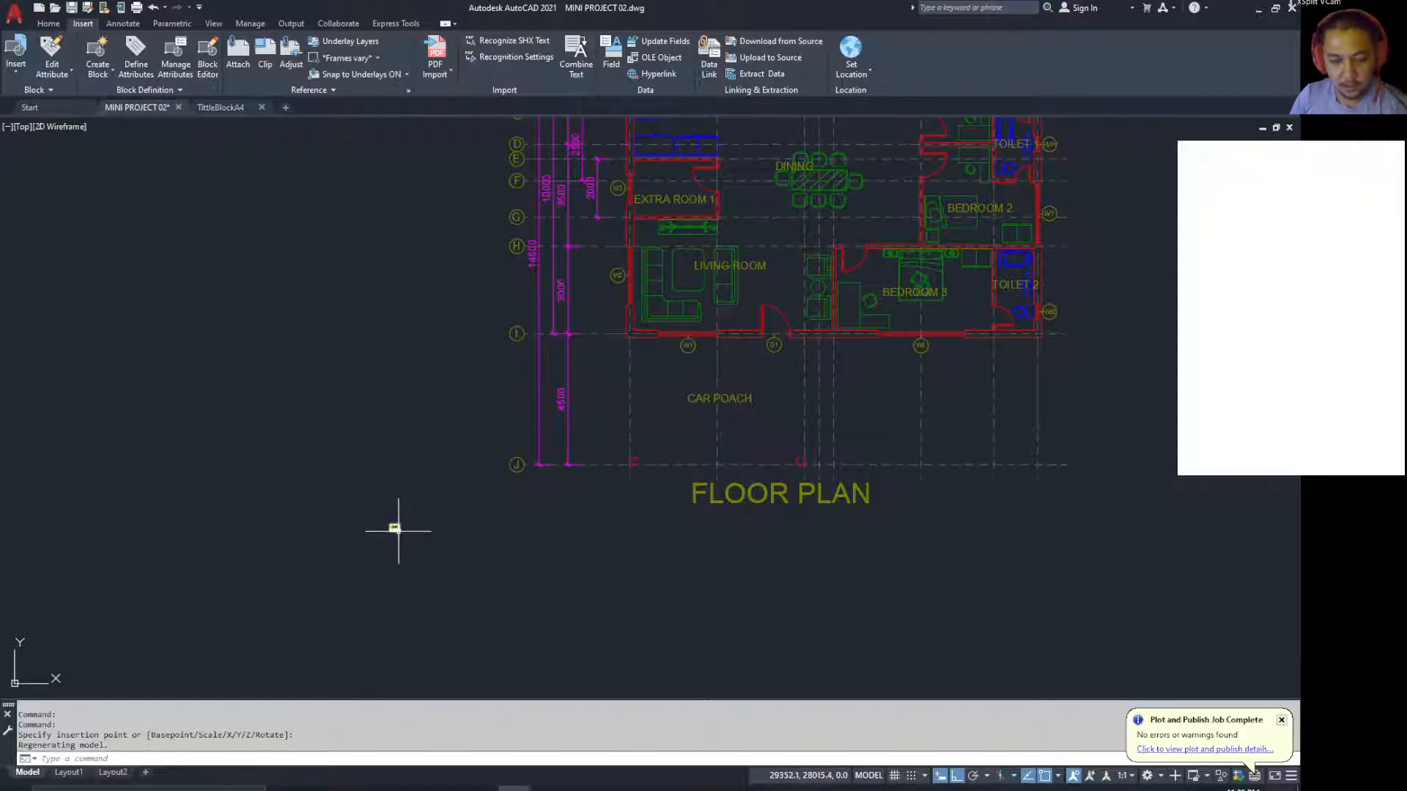
{"action": "scroll", "coordinate": [398, 531], "scroll_direction": "up", "scroll_amount": 5}
{"action": "scroll", "coordinate": [405, 493], "scroll_direction": "up", "scroll_amount": 4}
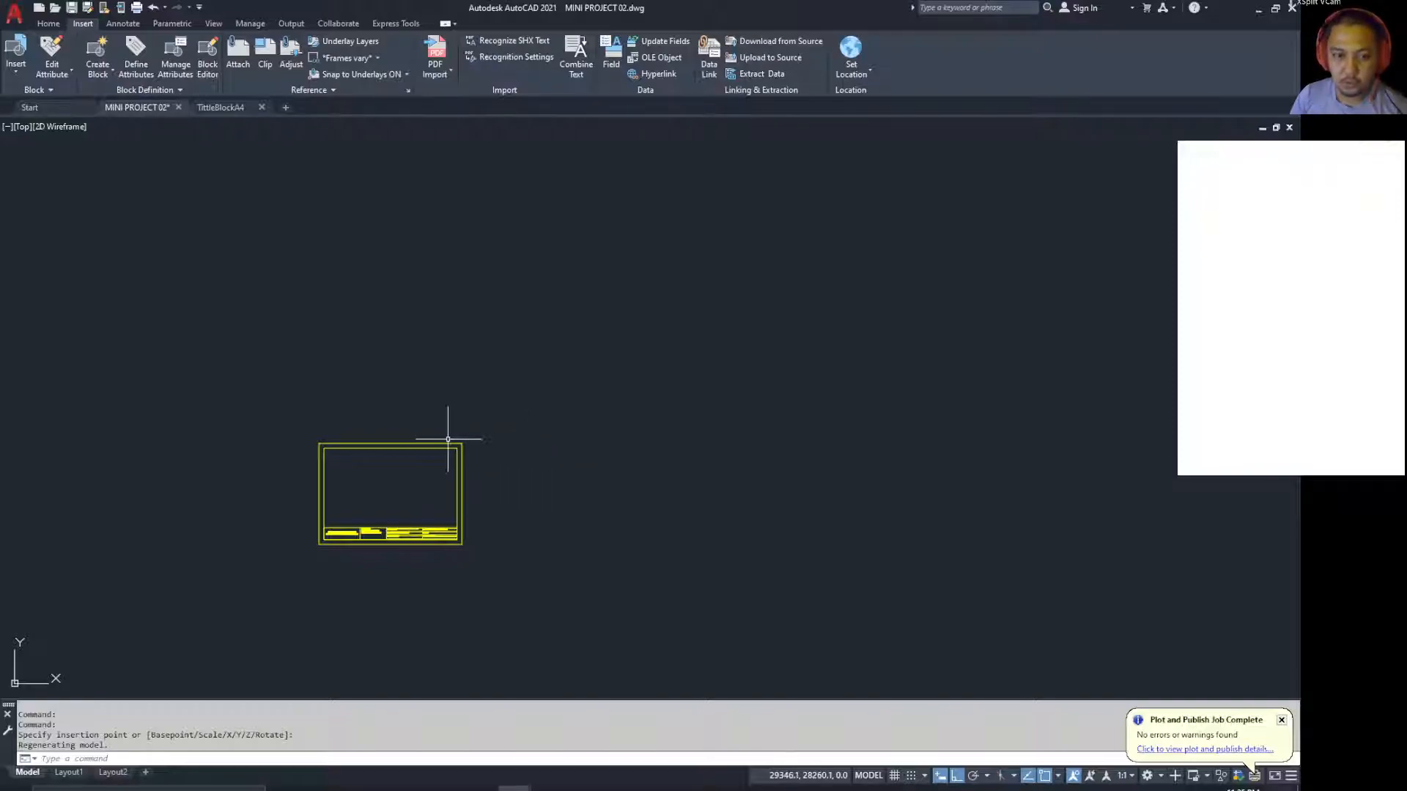
{"action": "left_click", "coordinate": [436, 452]}
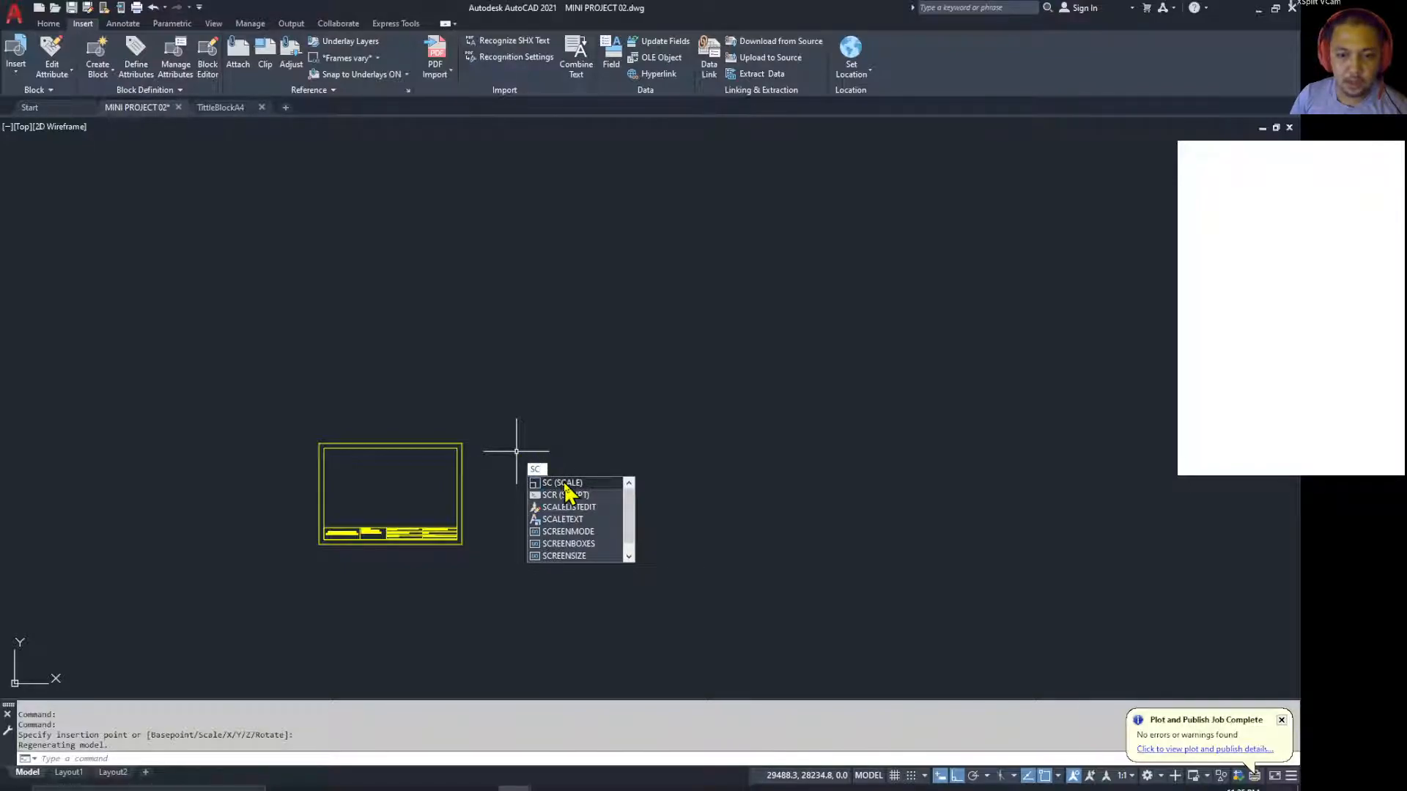
{"action": "key", "text": "Return"}
{"action": "left_click", "coordinate": [554, 389]}
{"action": "left_click", "coordinate": [307, 584]}
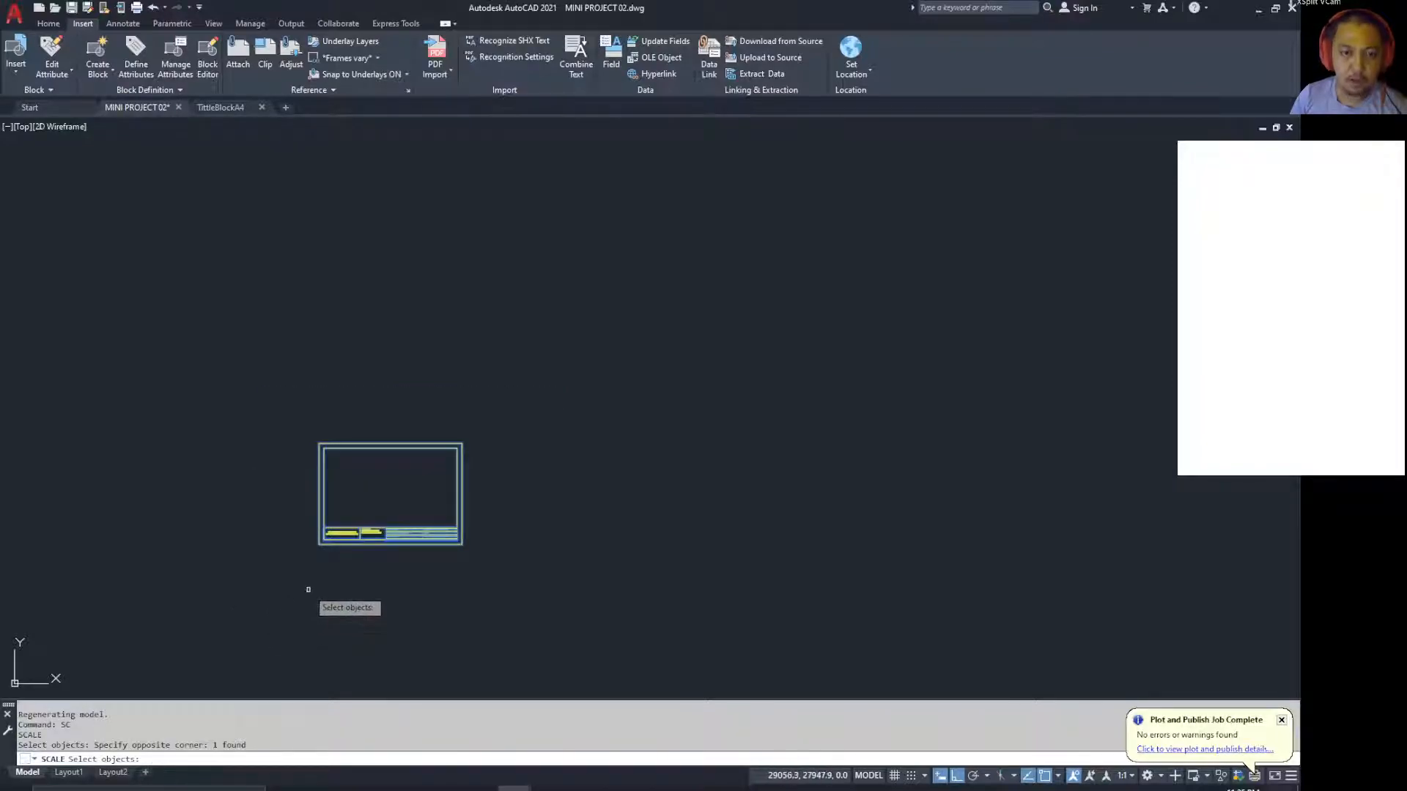
{"action": "key", "text": "Return"}
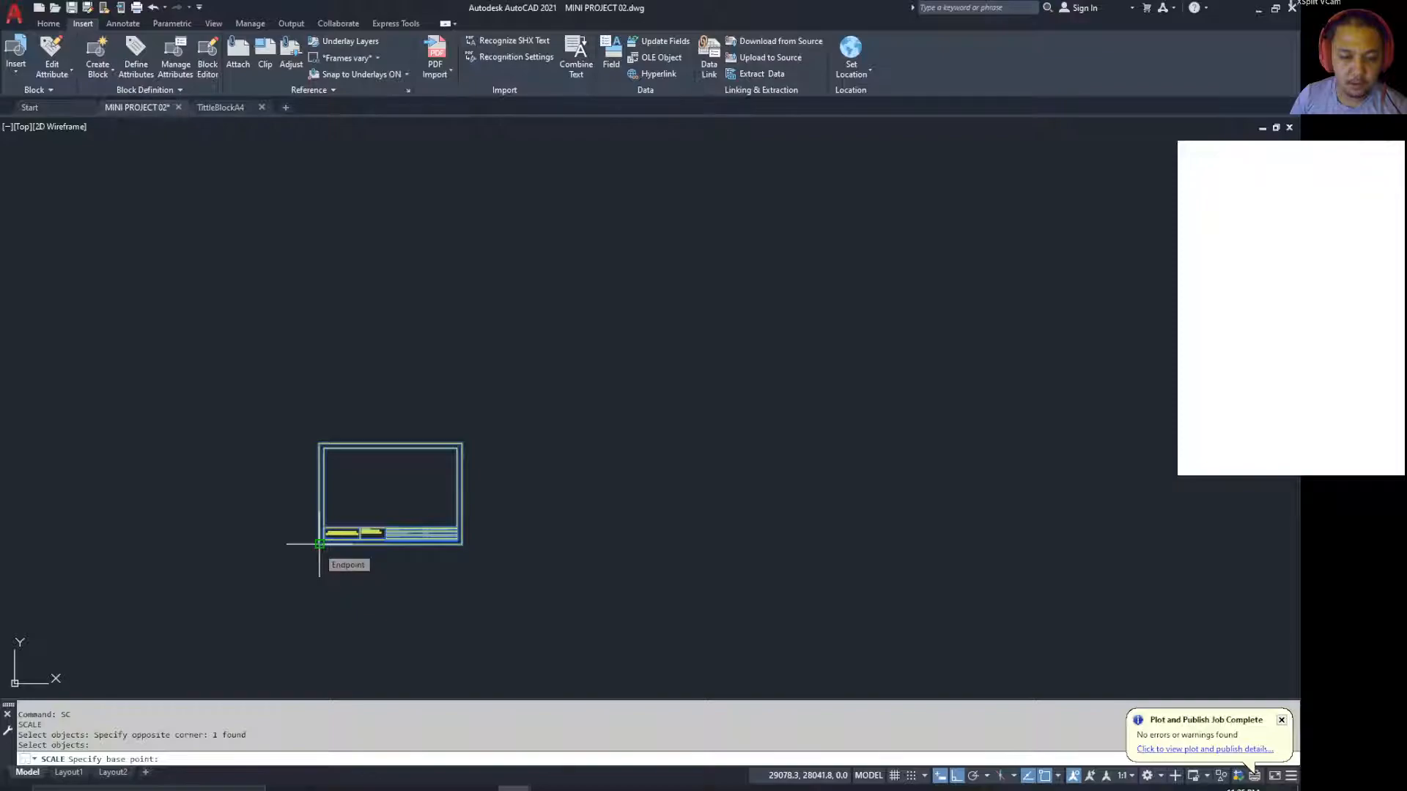
{"action": "left_click", "coordinate": [319, 544]}
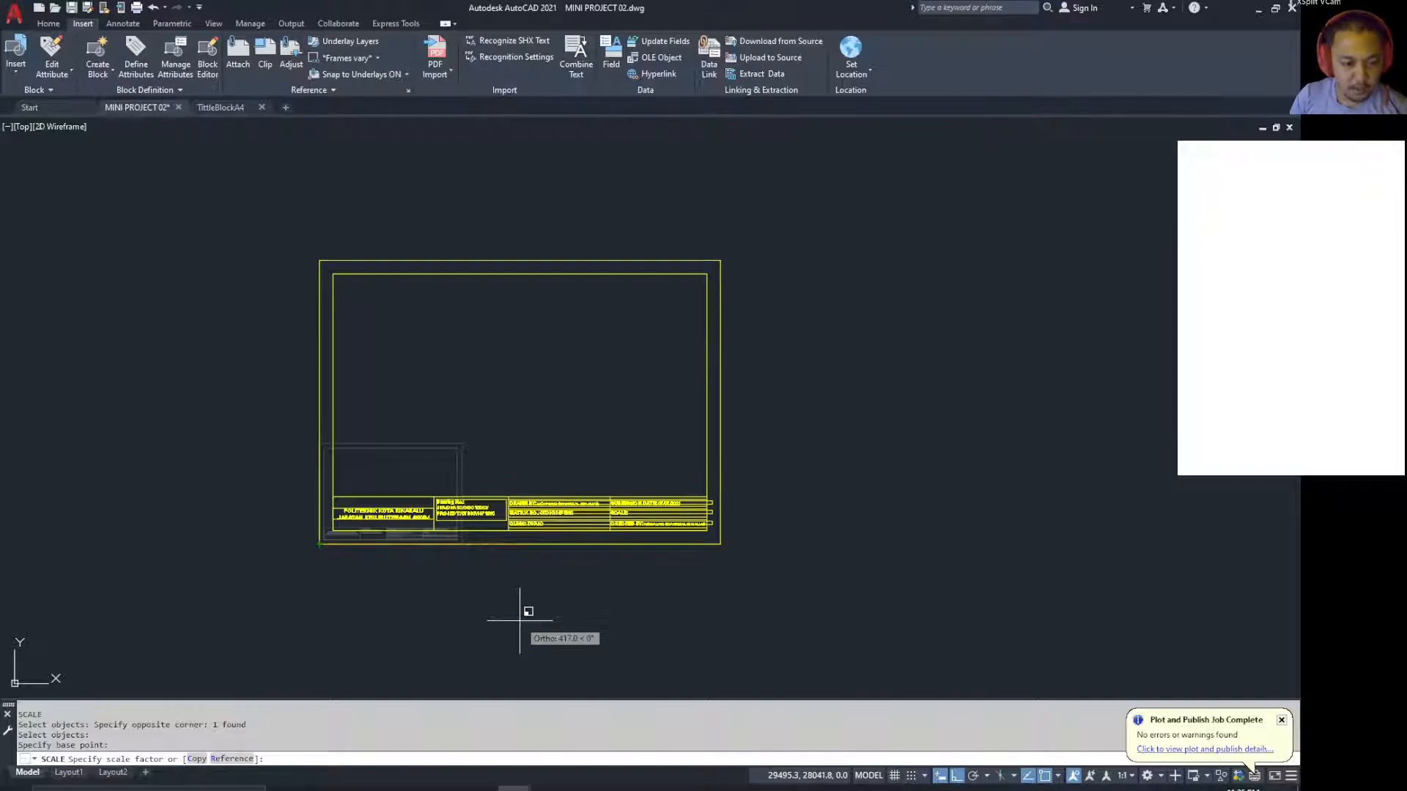
{"action": "type", "text": "120"}
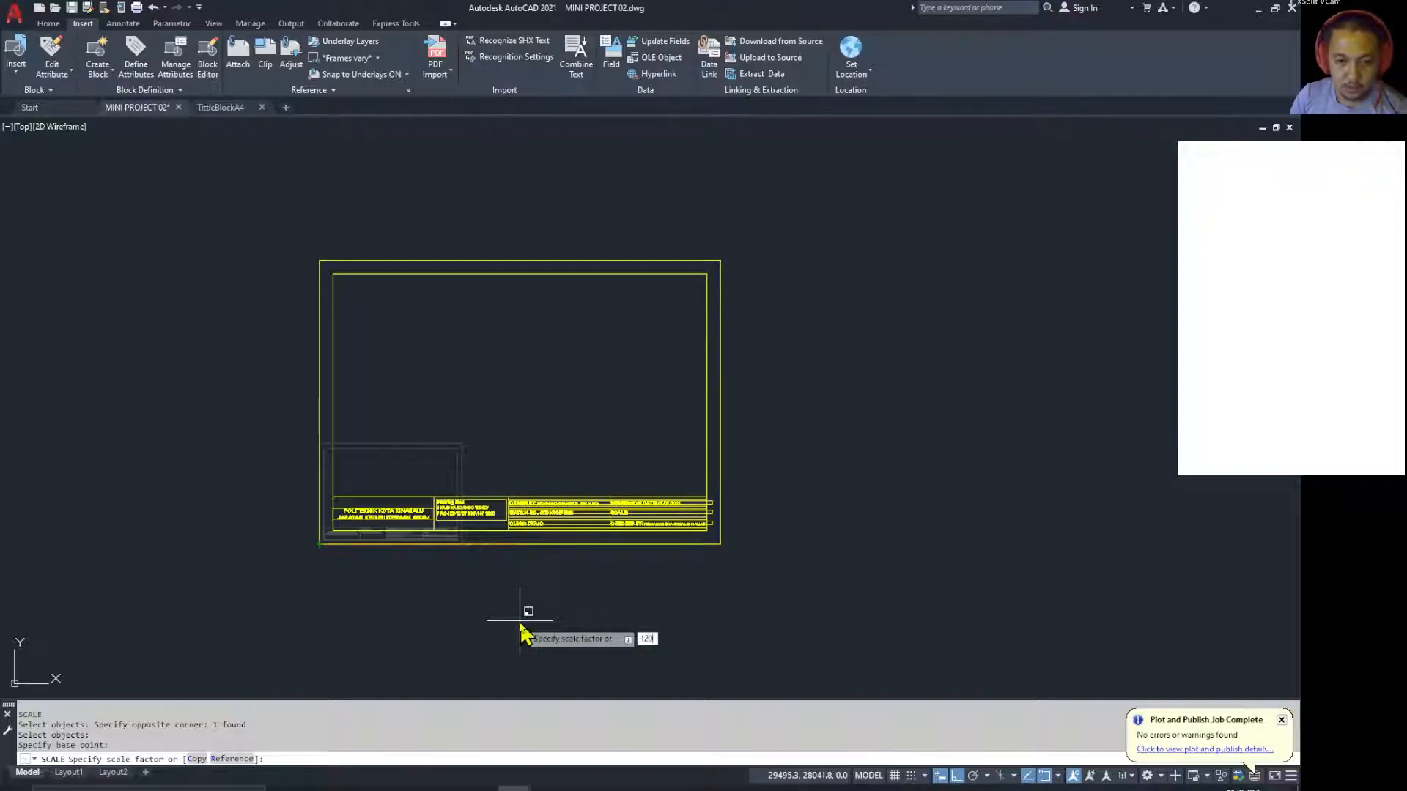
{"action": "key", "text": "Return"}
{"action": "scroll", "coordinate": [539, 615], "scroll_direction": "down", "scroll_amount": 8}
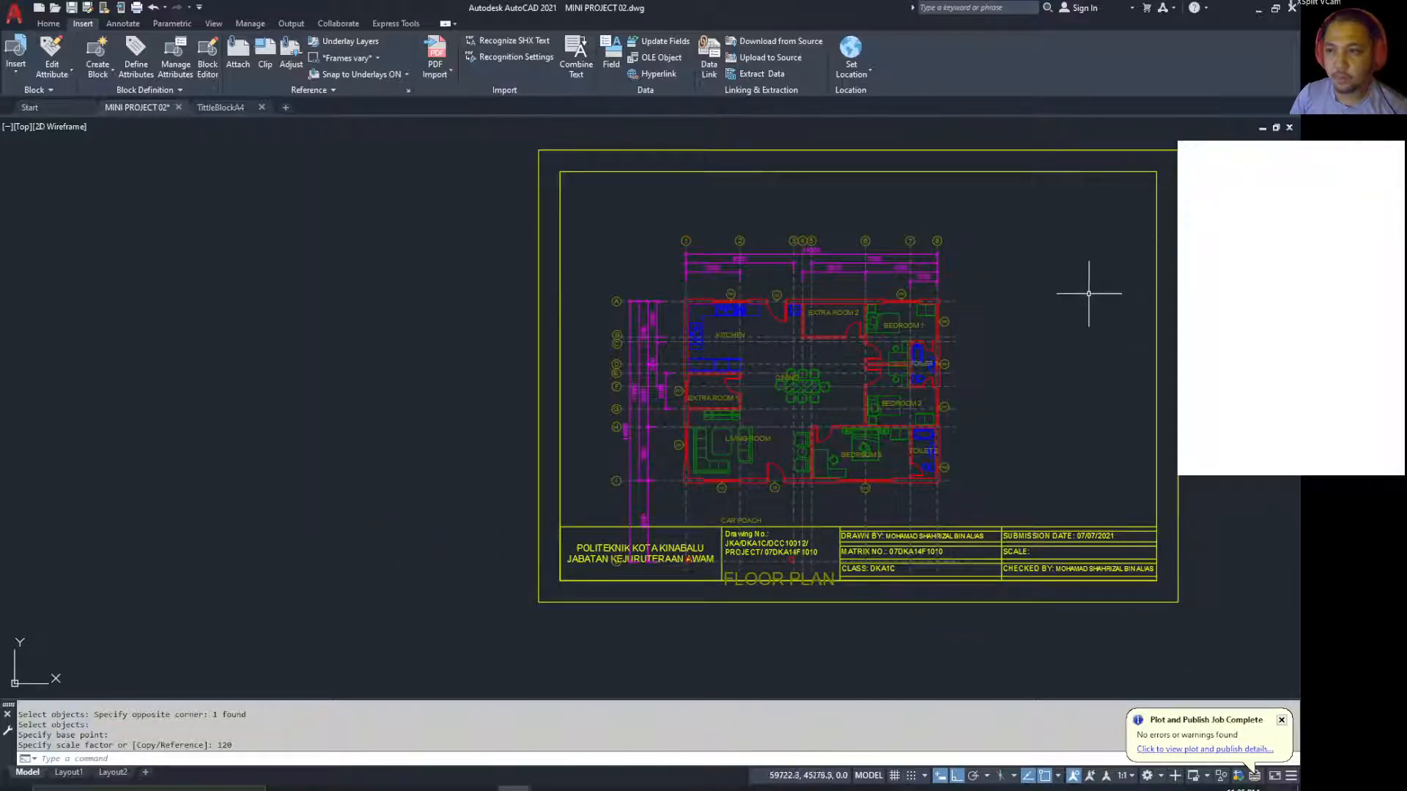
Step: Assign the scaled title block to layer 07TitleBlock and clear the selection
{"action": "middle_click_drag", "start_coordinate": [1089, 288], "coordinate": [864, 358]}
{"action": "left_click", "coordinate": [999, 162]}
{"action": "left_click", "coordinate": [888, 449]}
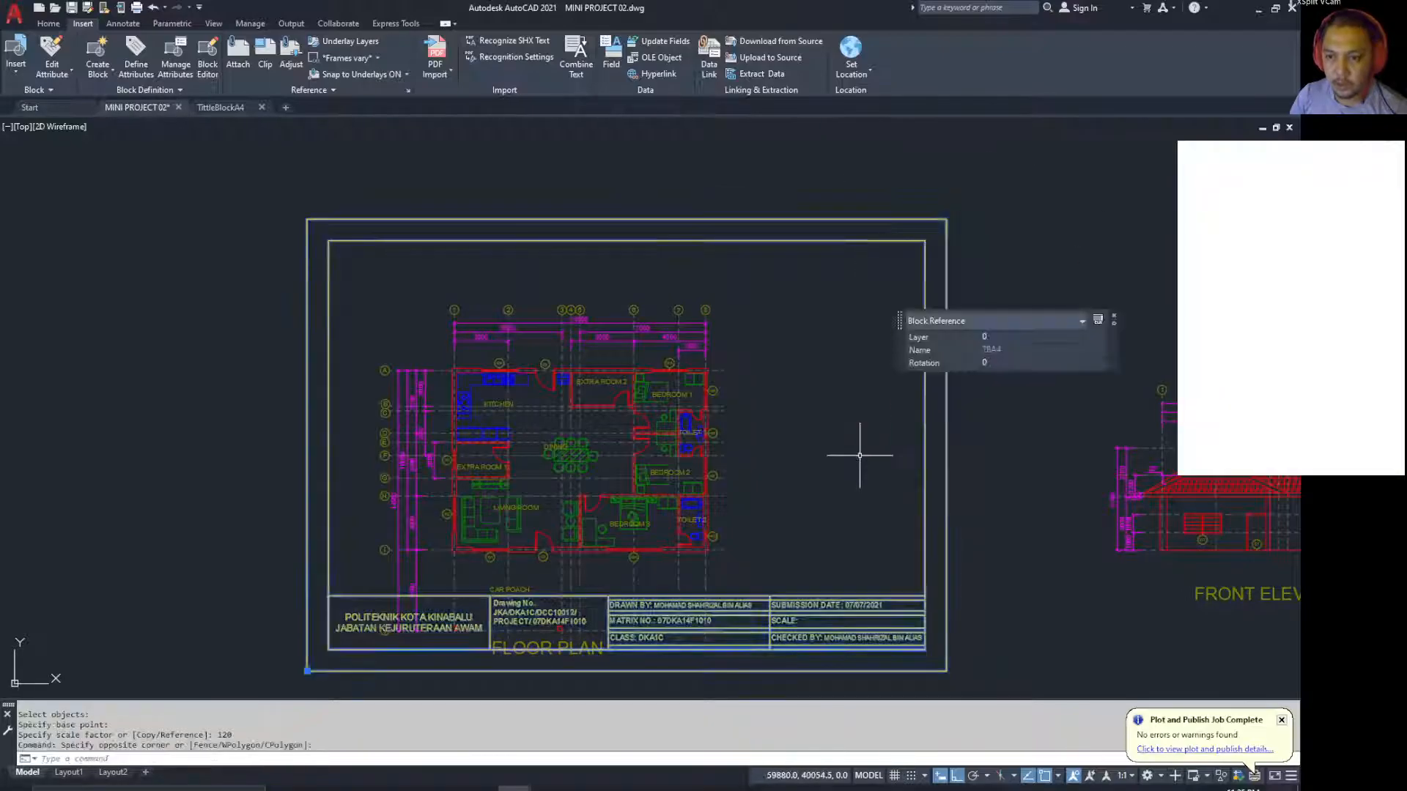
{"action": "left_click", "coordinate": [48, 24]}
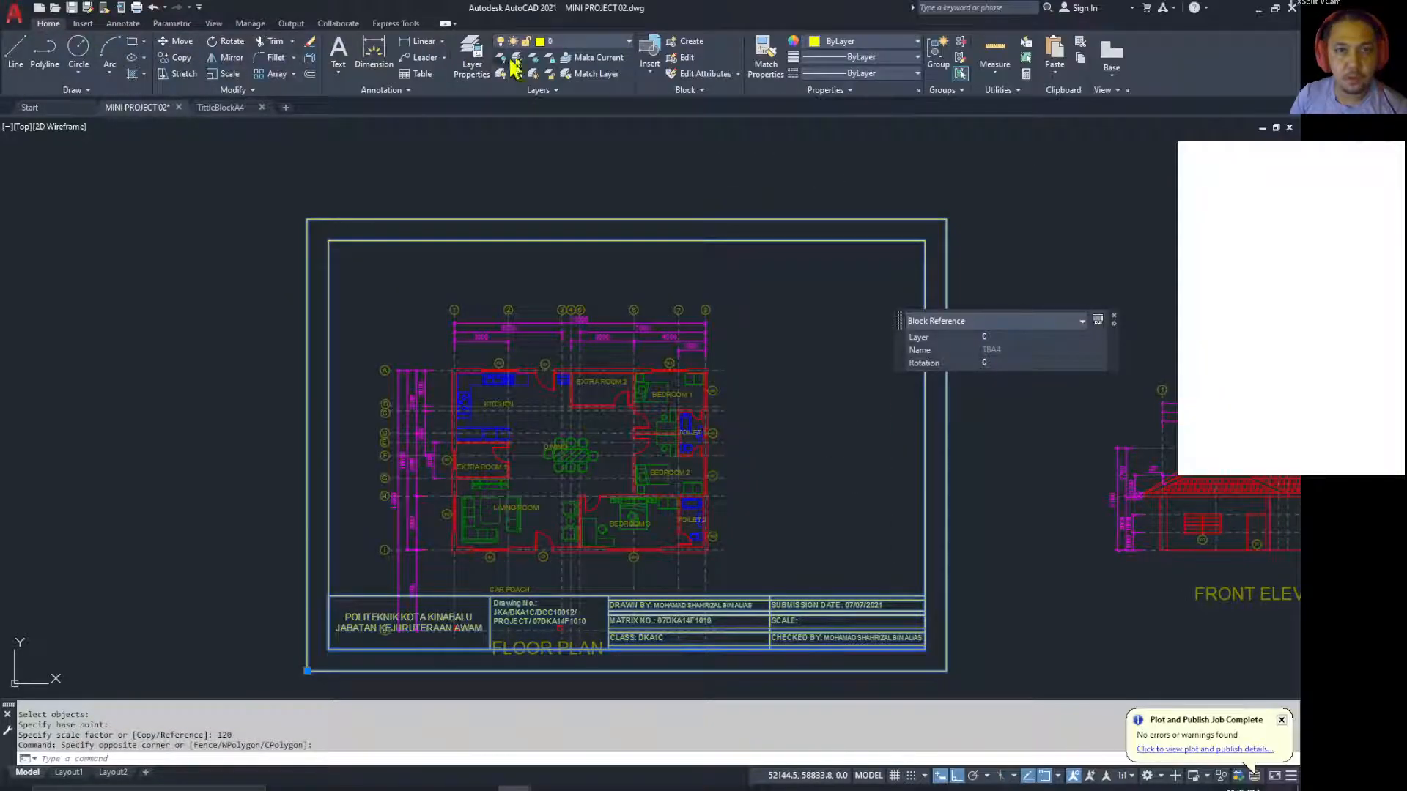
{"action": "left_click", "coordinate": [619, 41]}
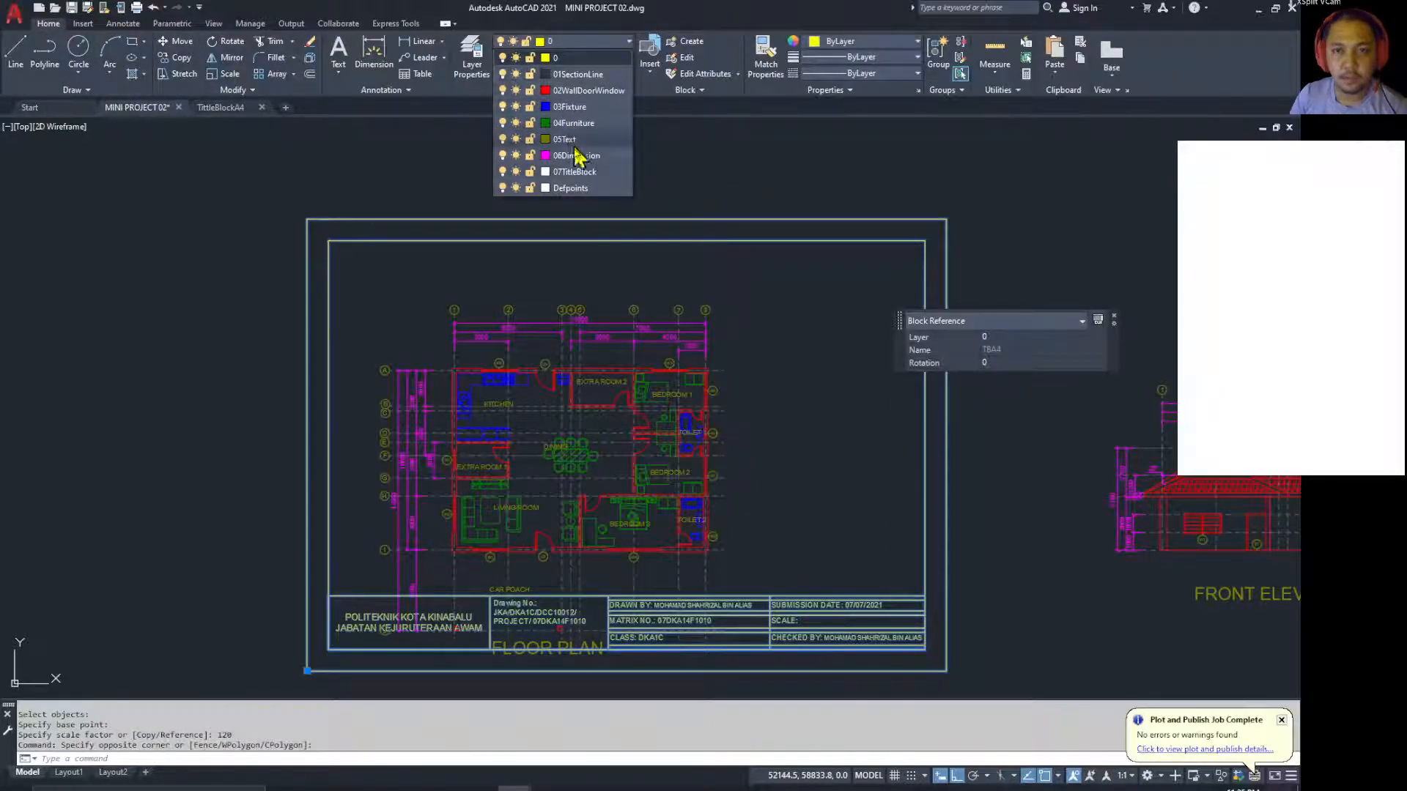
{"action": "left_click", "coordinate": [600, 177]}
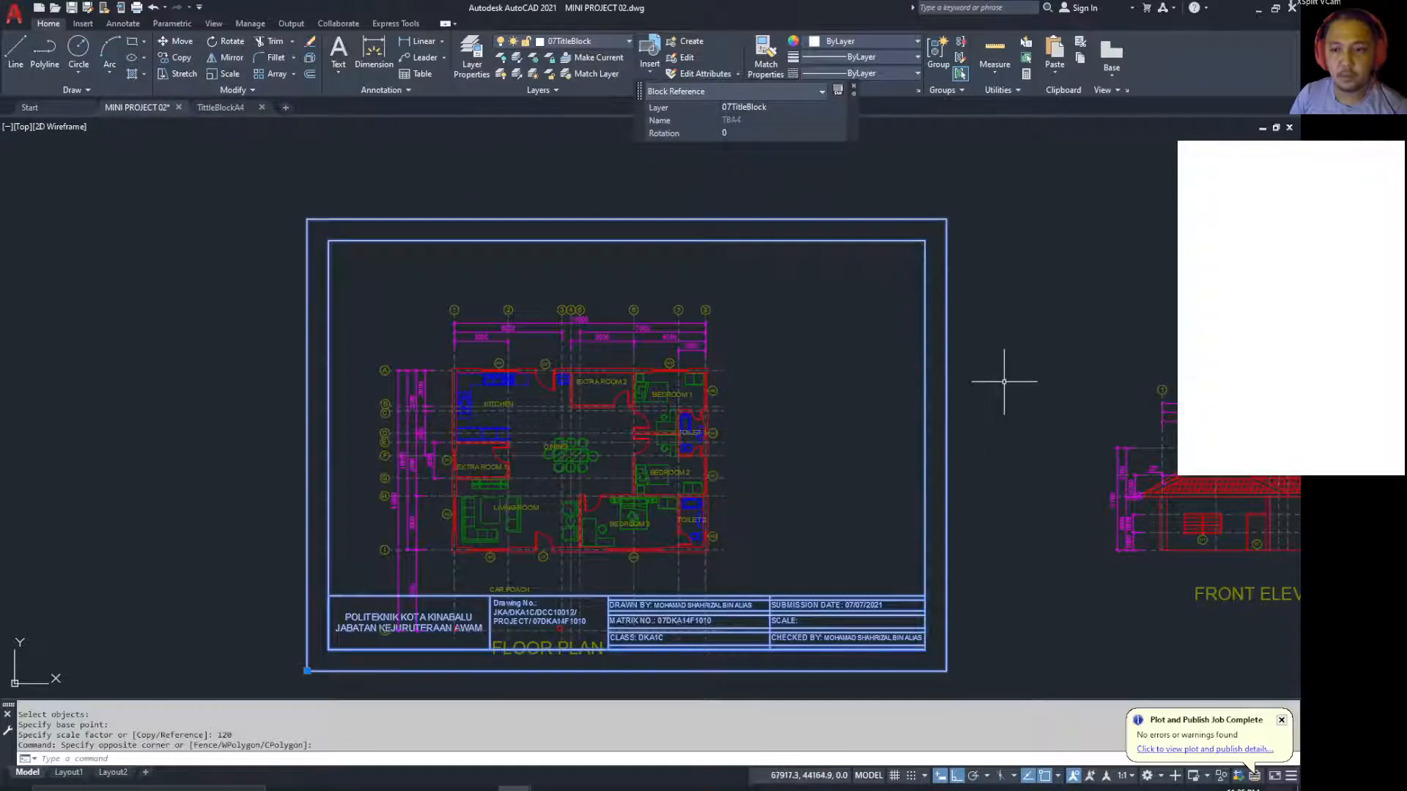
{"action": "key", "text": "Escape"}
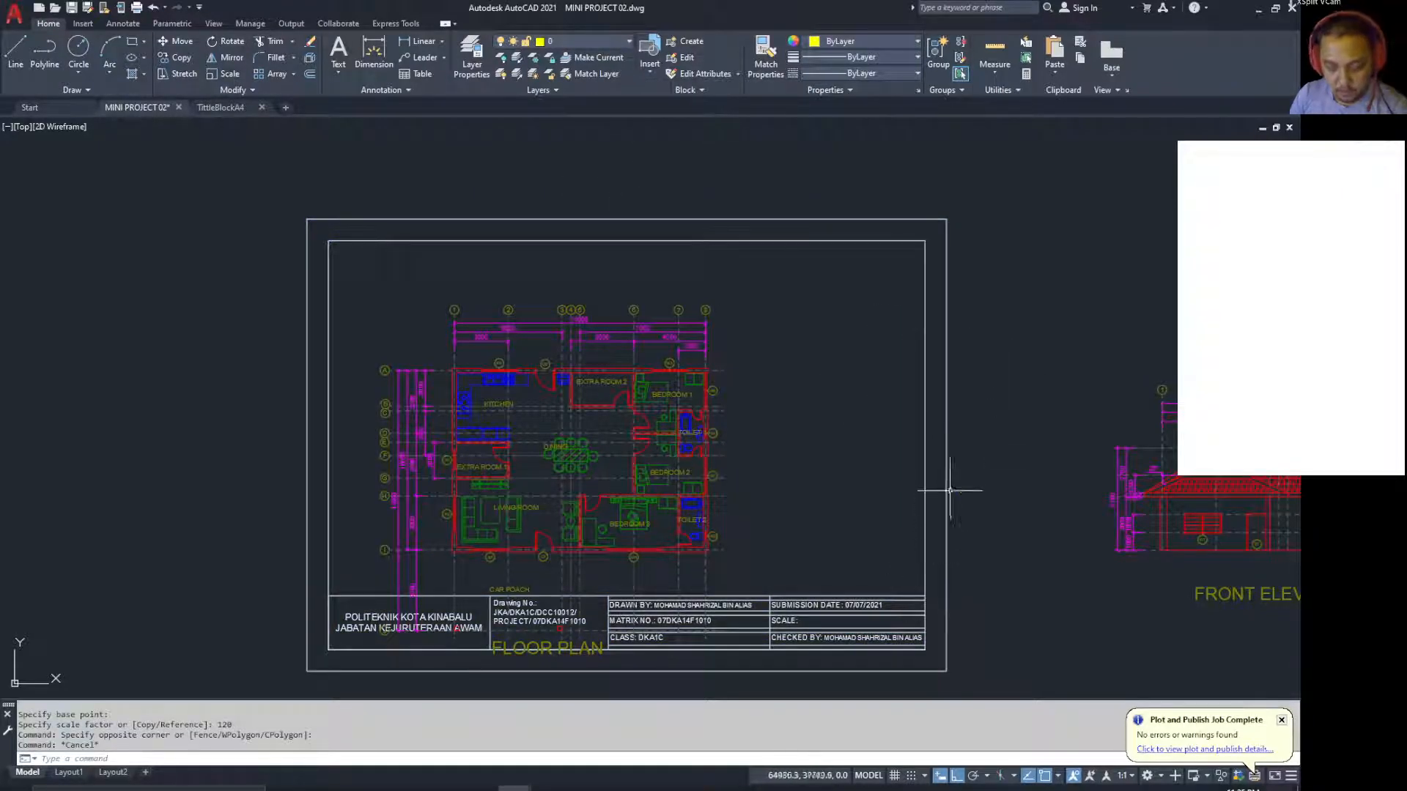
Step: Move the title block, with Ortho off, so it frames the floor plan and its information strip sits just below the FLOOR PLAN title
{"action": "type", "text": "M"}
{"action": "key", "text": "Return"}
{"action": "left_click", "coordinate": [995, 152]}
{"action": "left_click", "coordinate": [857, 699]}
{"action": "key", "text": "Return"}
{"action": "left_click", "coordinate": [608, 649]}
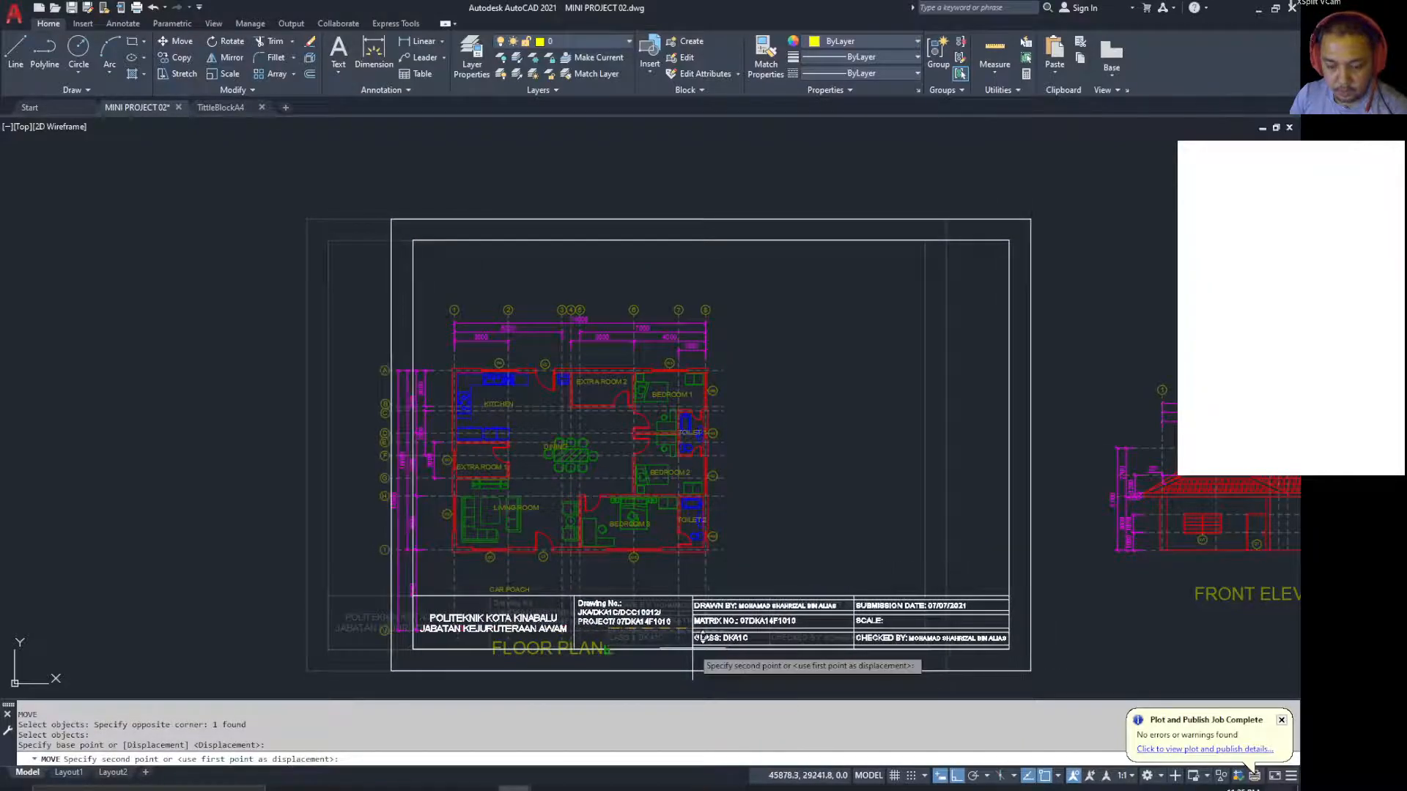
{"action": "key", "text": "F8"}
{"action": "middle_click_drag", "start_coordinate": [657, 645], "coordinate": [675, 512]}
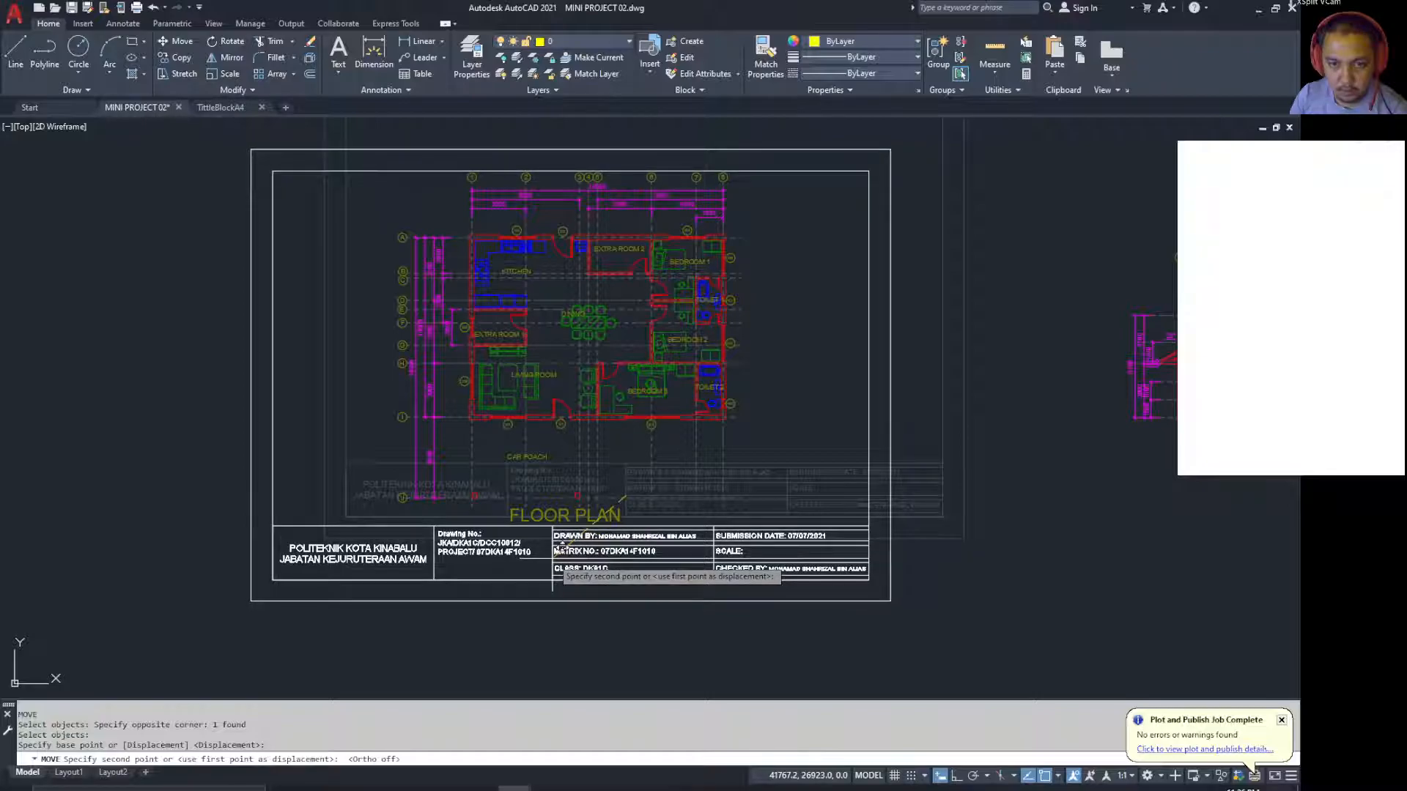
{"action": "key", "text": "Escape"}
{"action": "key", "text": "Escape"}
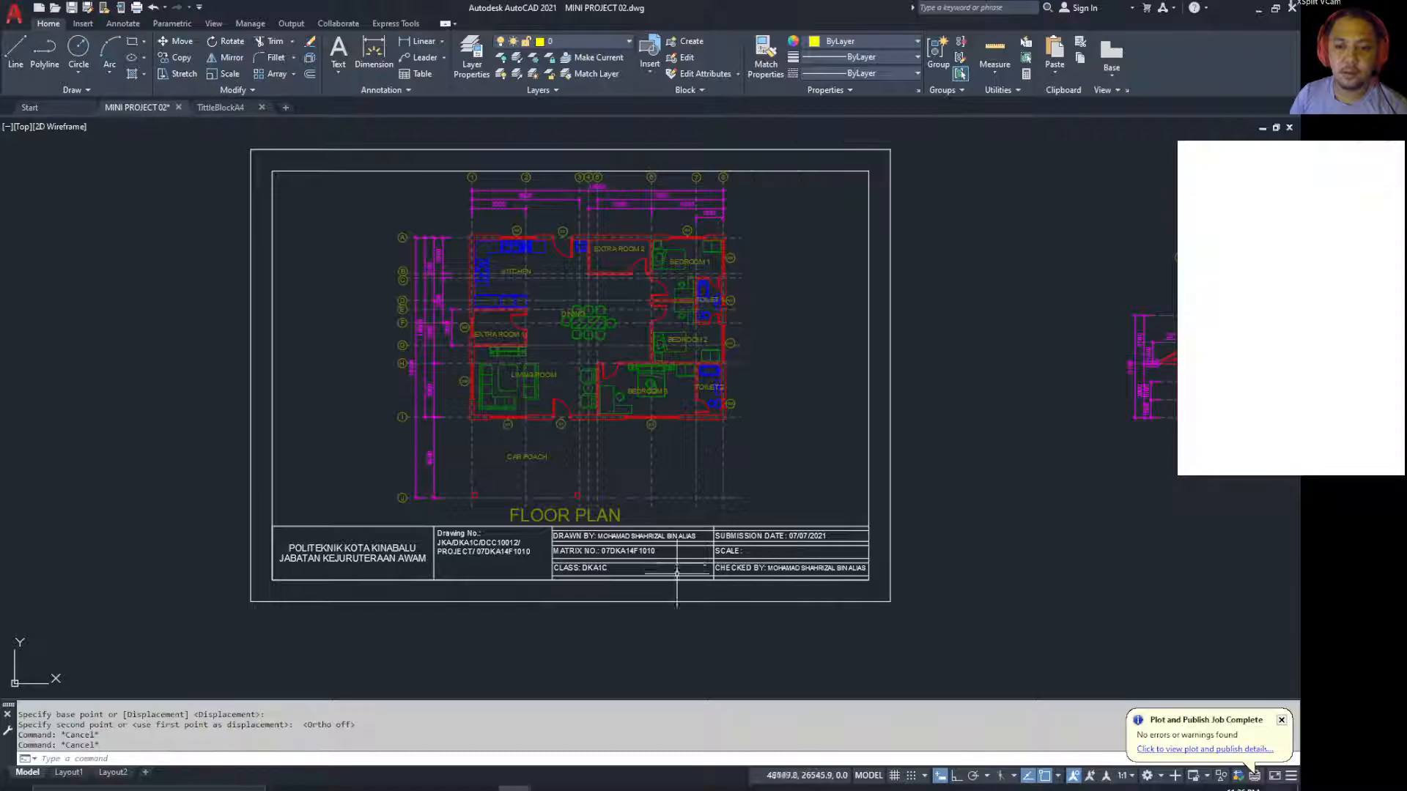
Step: Open the TBA4 block definition in the Block Editor
{"action": "scroll", "coordinate": [744, 557], "scroll_direction": "up", "scroll_amount": 6}
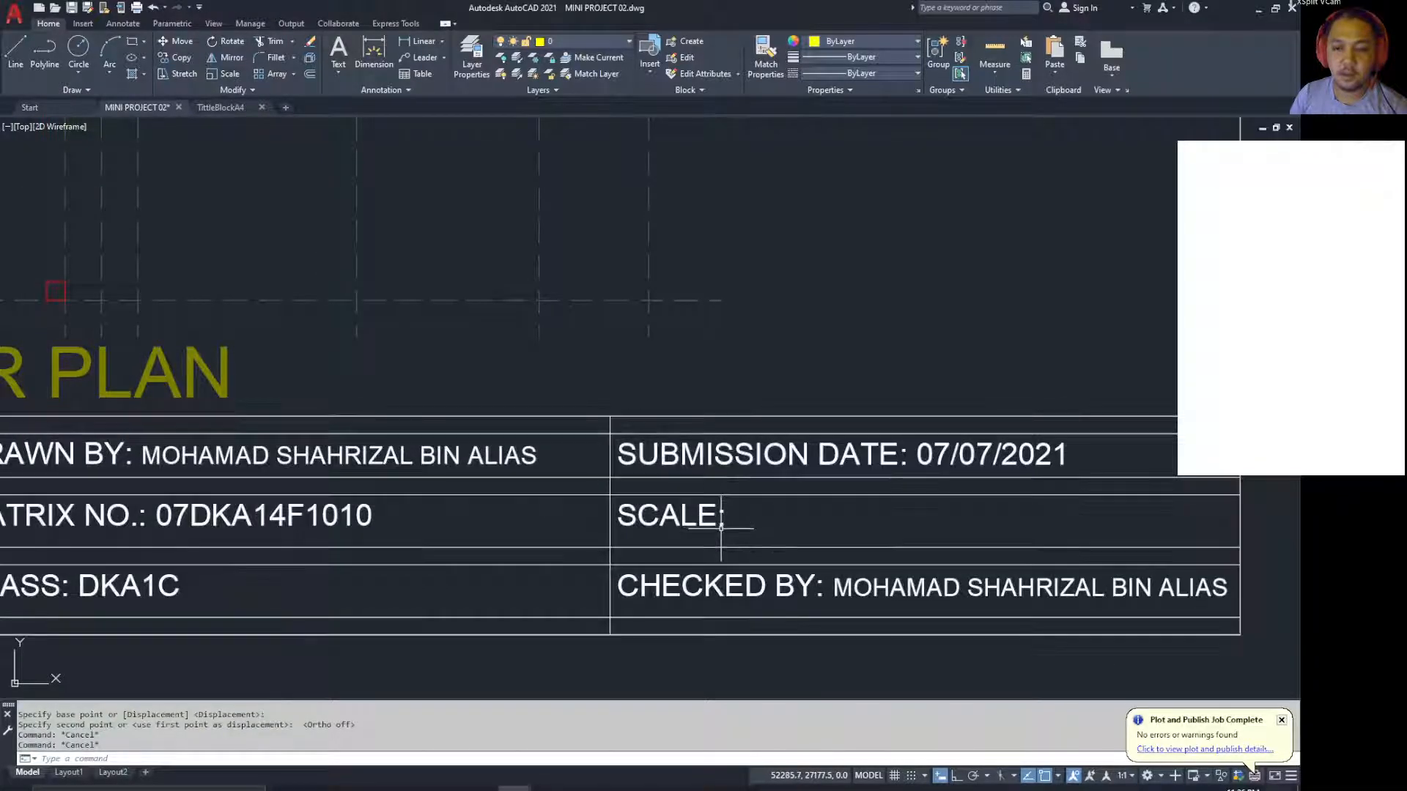
{"action": "left_click", "coordinate": [713, 523]}
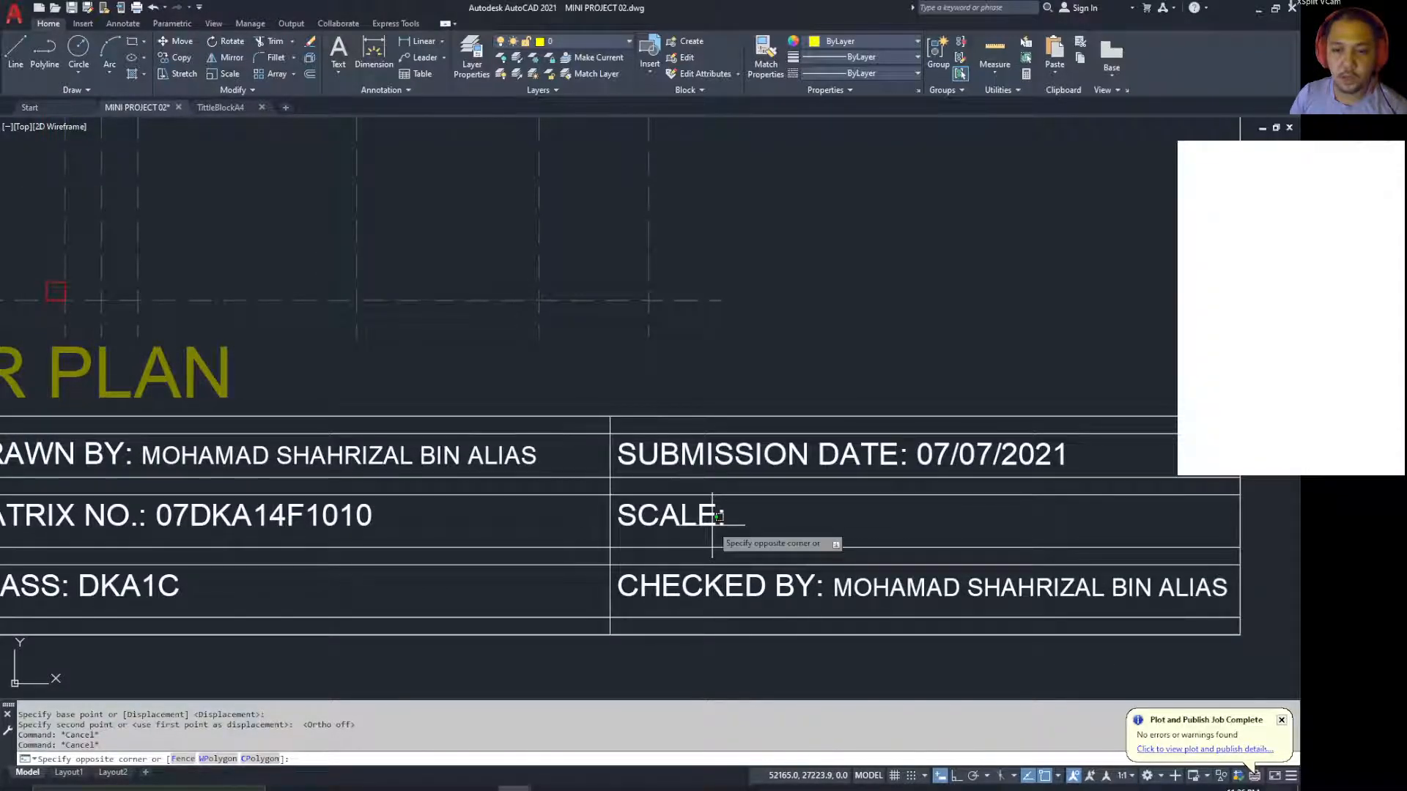
{"action": "key", "text": "Escape"}
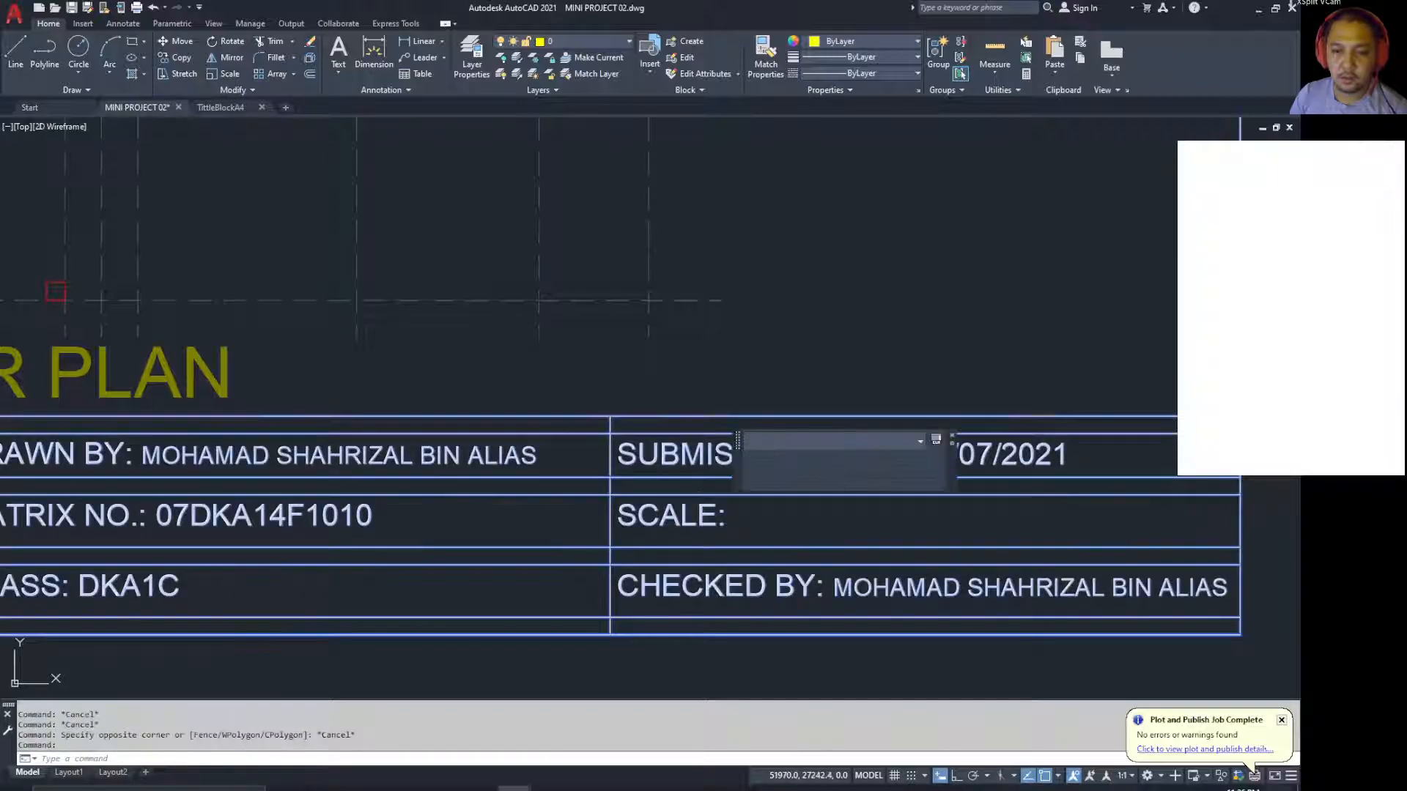
{"action": "double_click", "coordinate": [711, 521]}
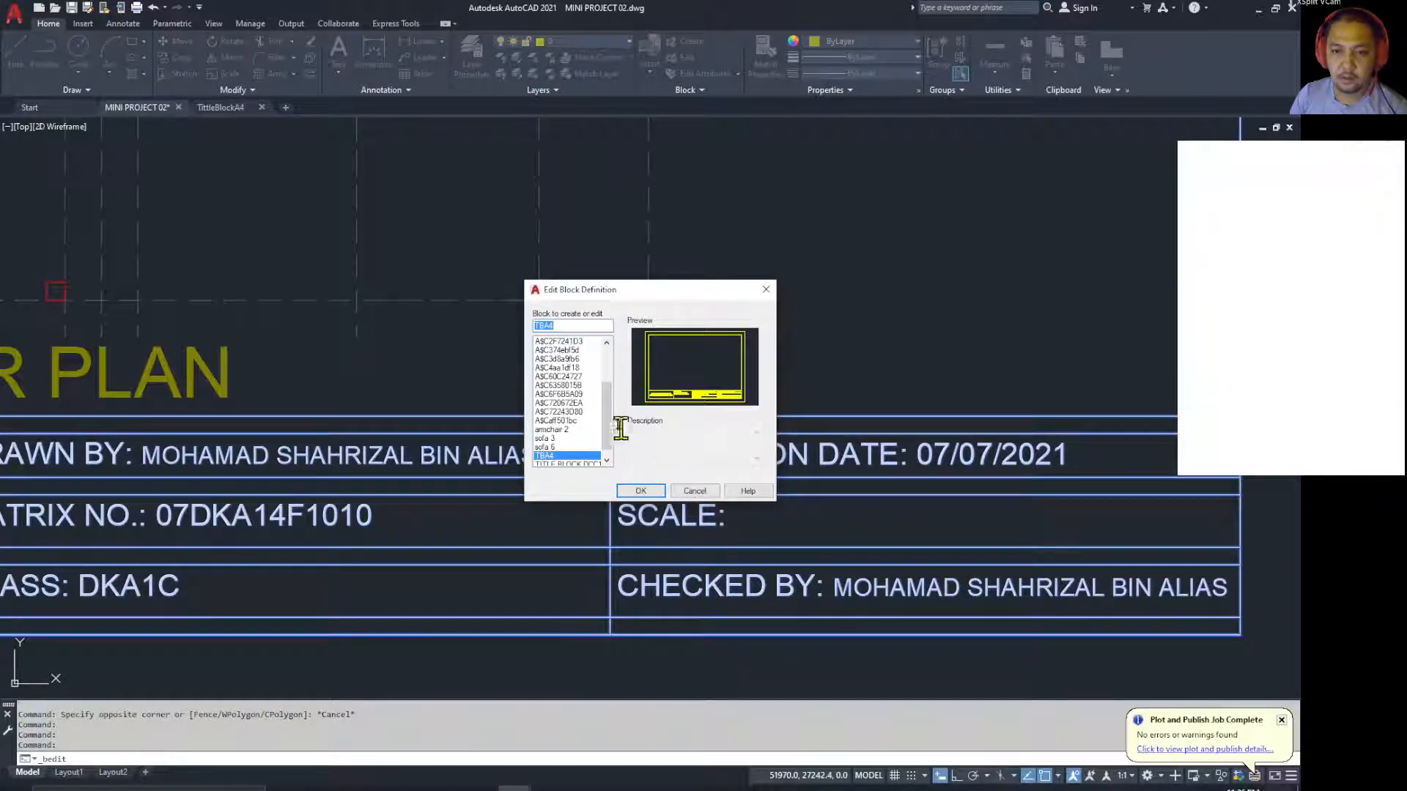
{"action": "left_click", "coordinate": [640, 490]}
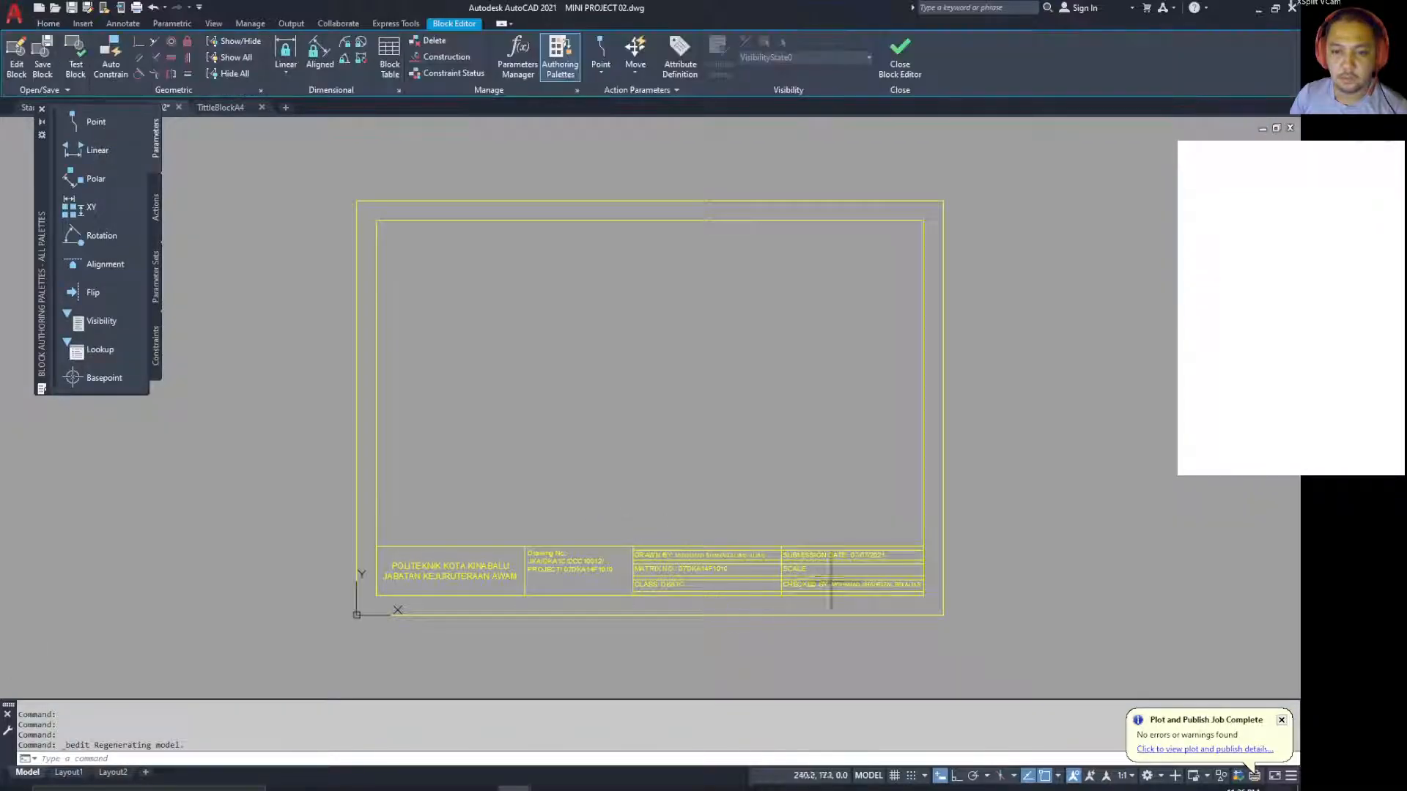
Step: Complete the title block's SCALE text with 1: 120, save the changes to TBA4 and close the Block Editor
{"action": "double_click", "coordinate": [801, 569]}
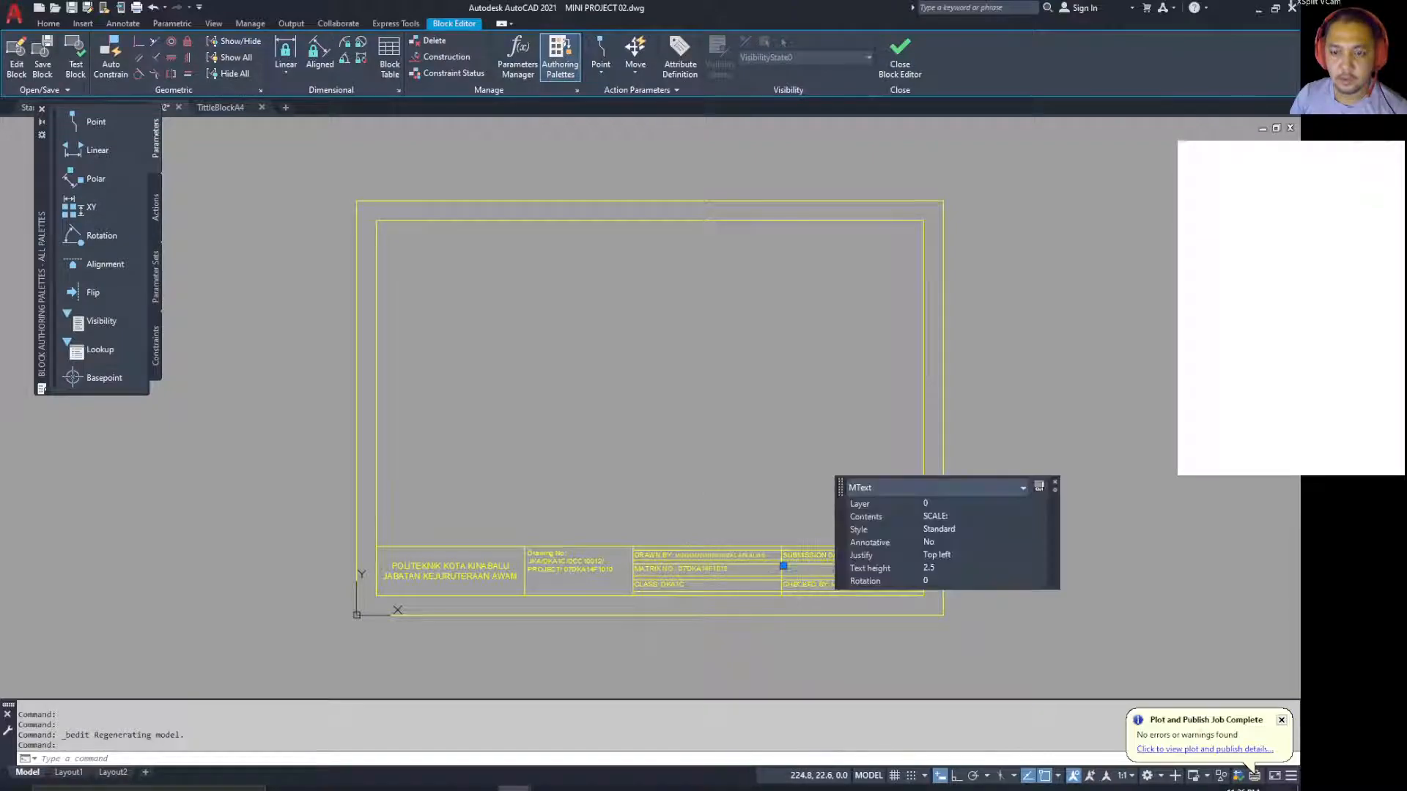
{"action": "left_click", "coordinate": [843, 574]}
{"action": "type", "text": "1"}
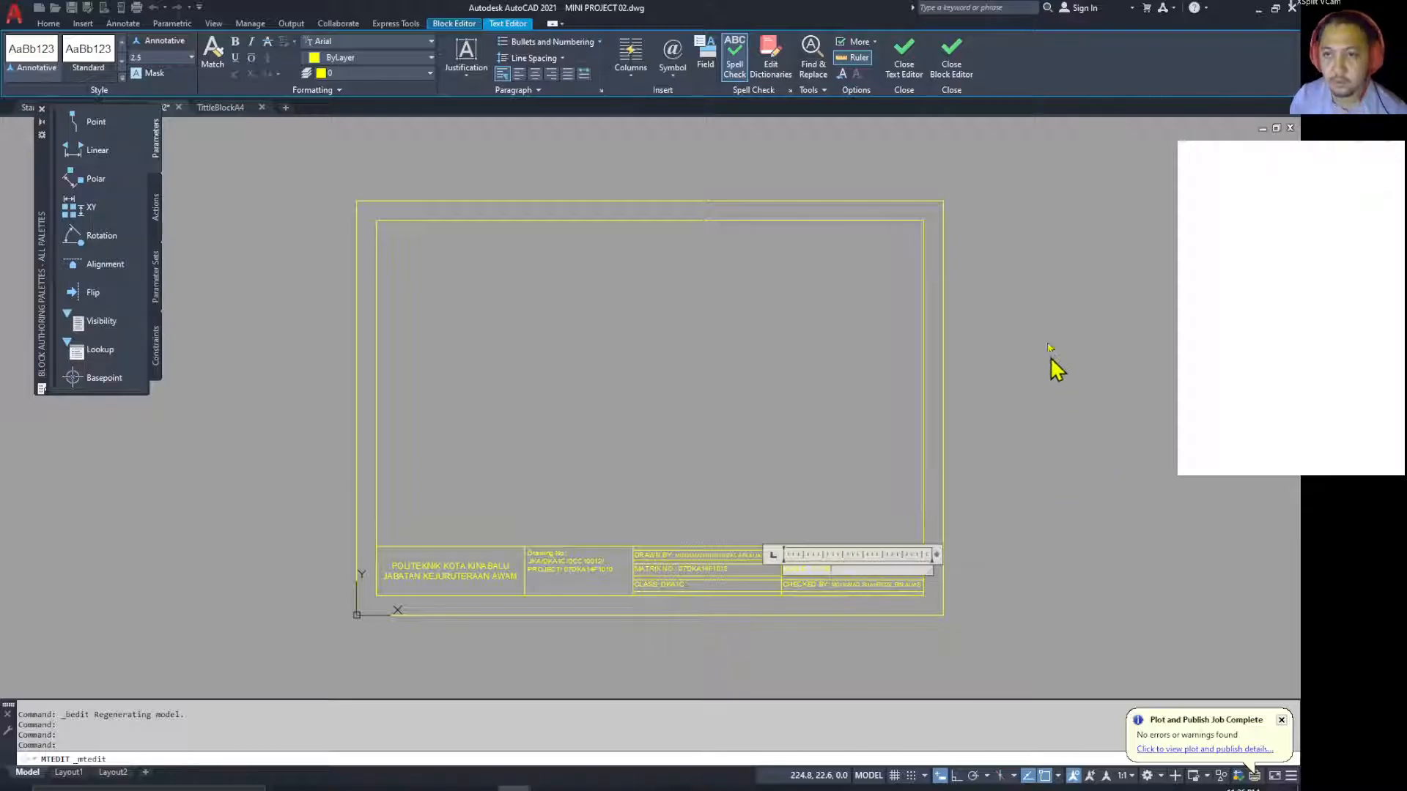
{"action": "left_click", "coordinate": [905, 64]}
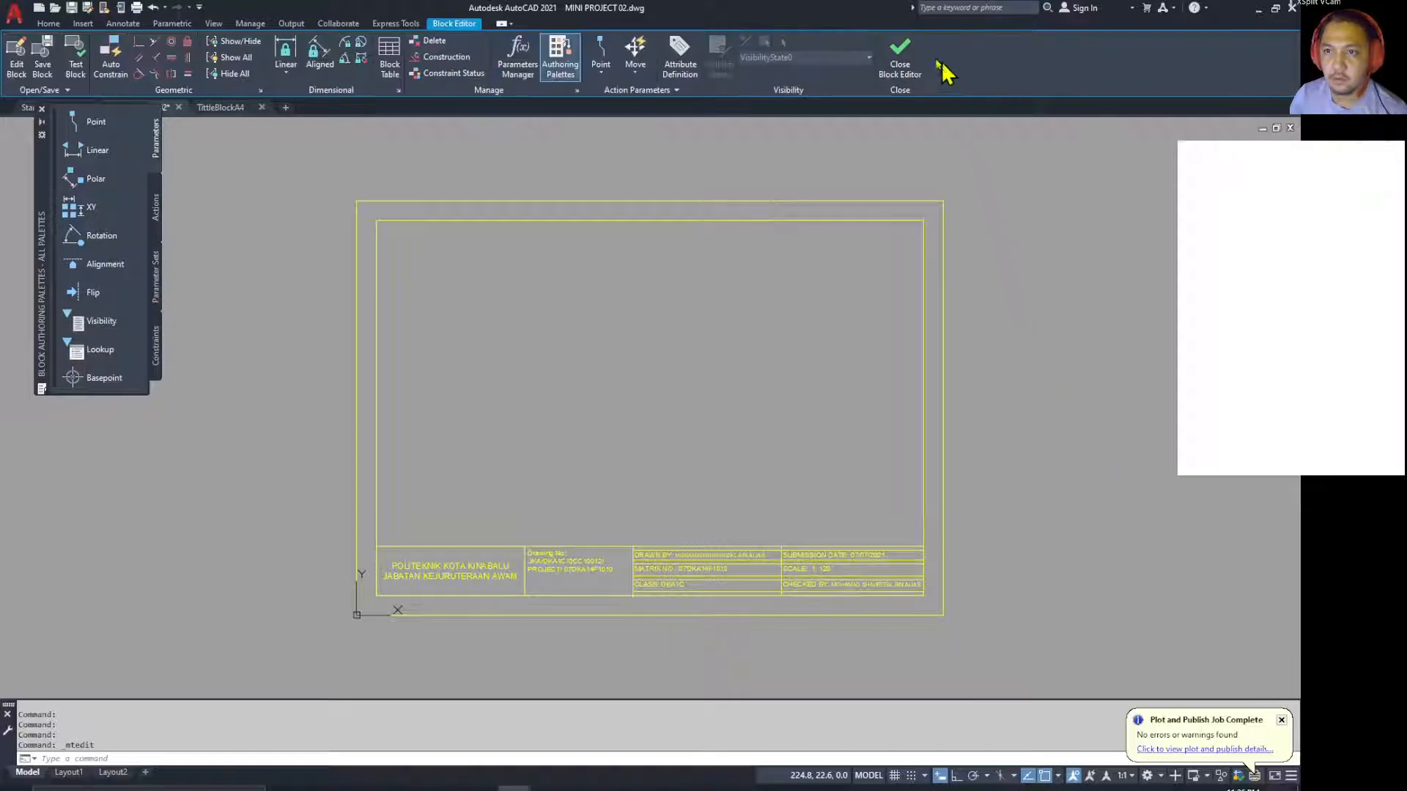
{"action": "left_click", "coordinate": [900, 60]}
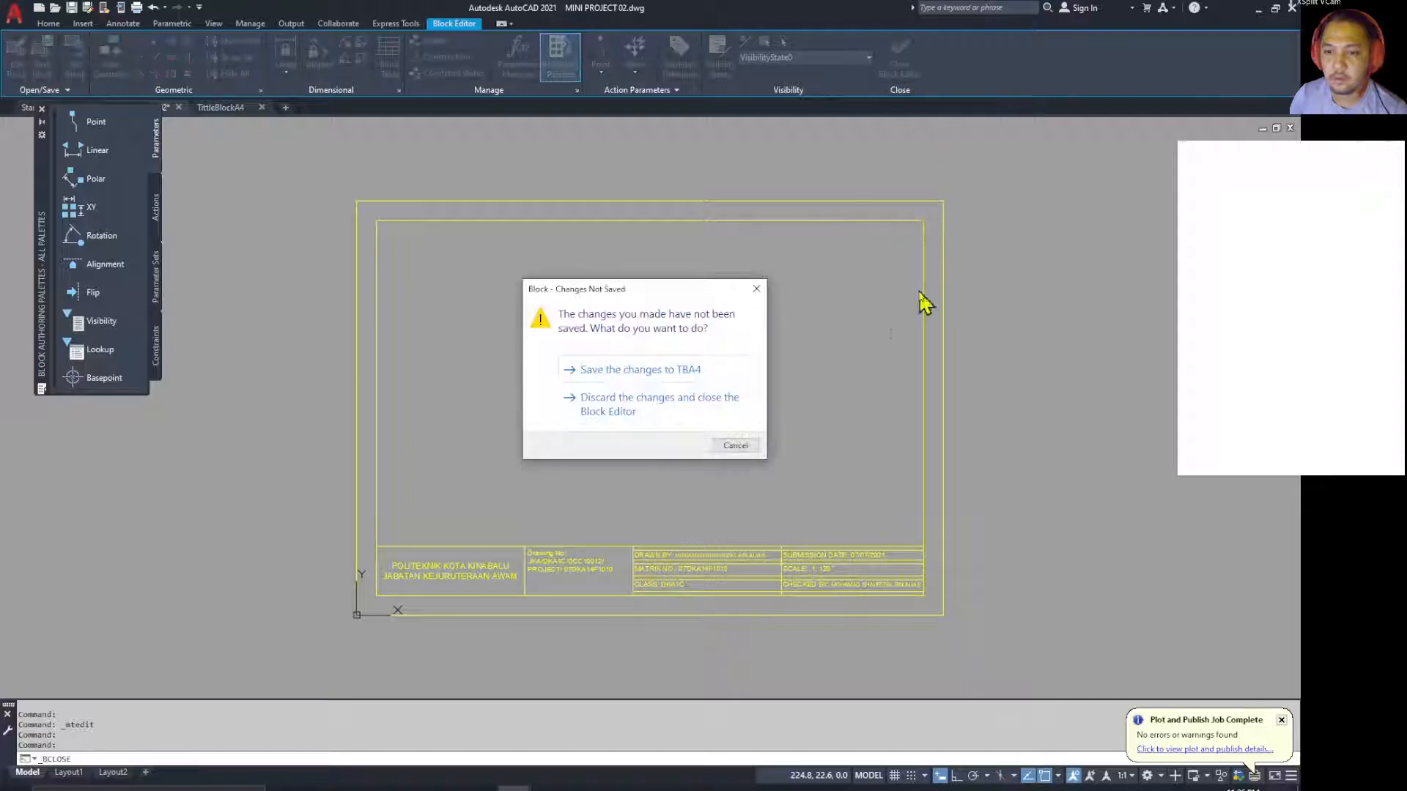
{"action": "left_click", "coordinate": [696, 370]}
{"action": "scroll", "coordinate": [929, 495], "scroll_direction": "down", "scroll_amount": 3}
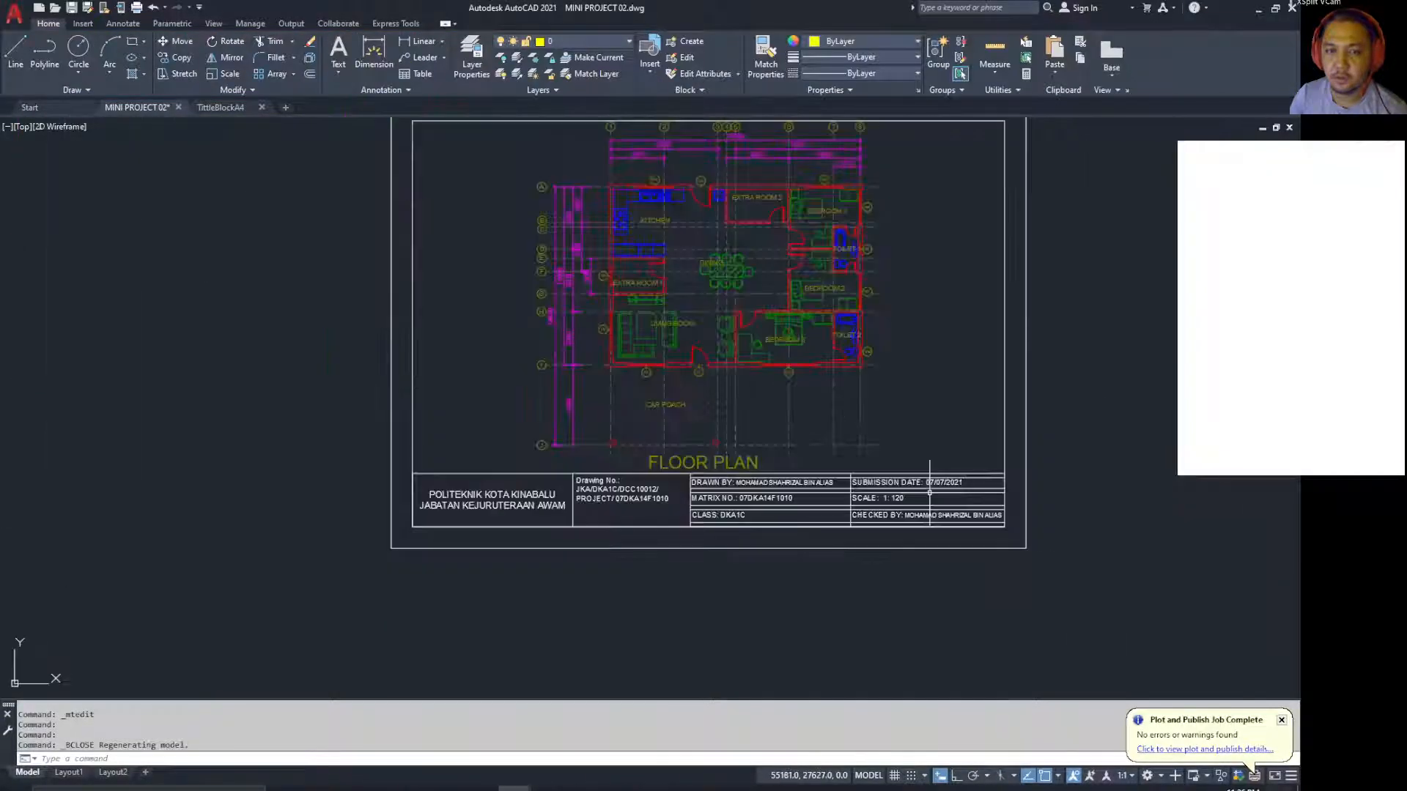
Step: Start a single-sheet plot of model space and set the plot window to the outer border of the floor plan's title block
{"action": "scroll", "coordinate": [895, 490], "scroll_direction": "up", "scroll_amount": 1}
{"action": "scroll", "coordinate": [888, 514], "scroll_direction": "down", "scroll_amount": 1}
{"action": "key", "text": "Escape"}
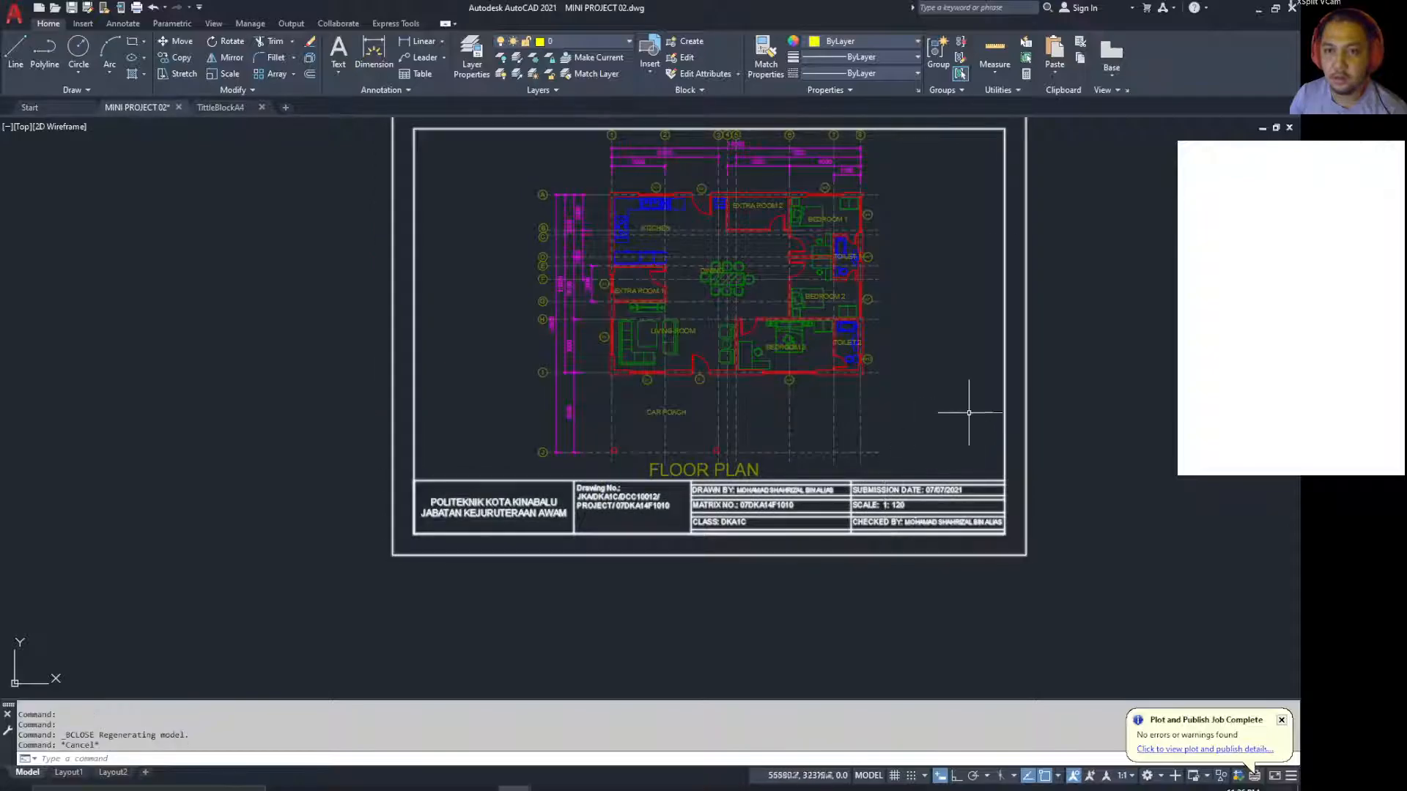
{"action": "middle_click_drag", "start_coordinate": [1084, 392], "coordinate": [1026, 449]}
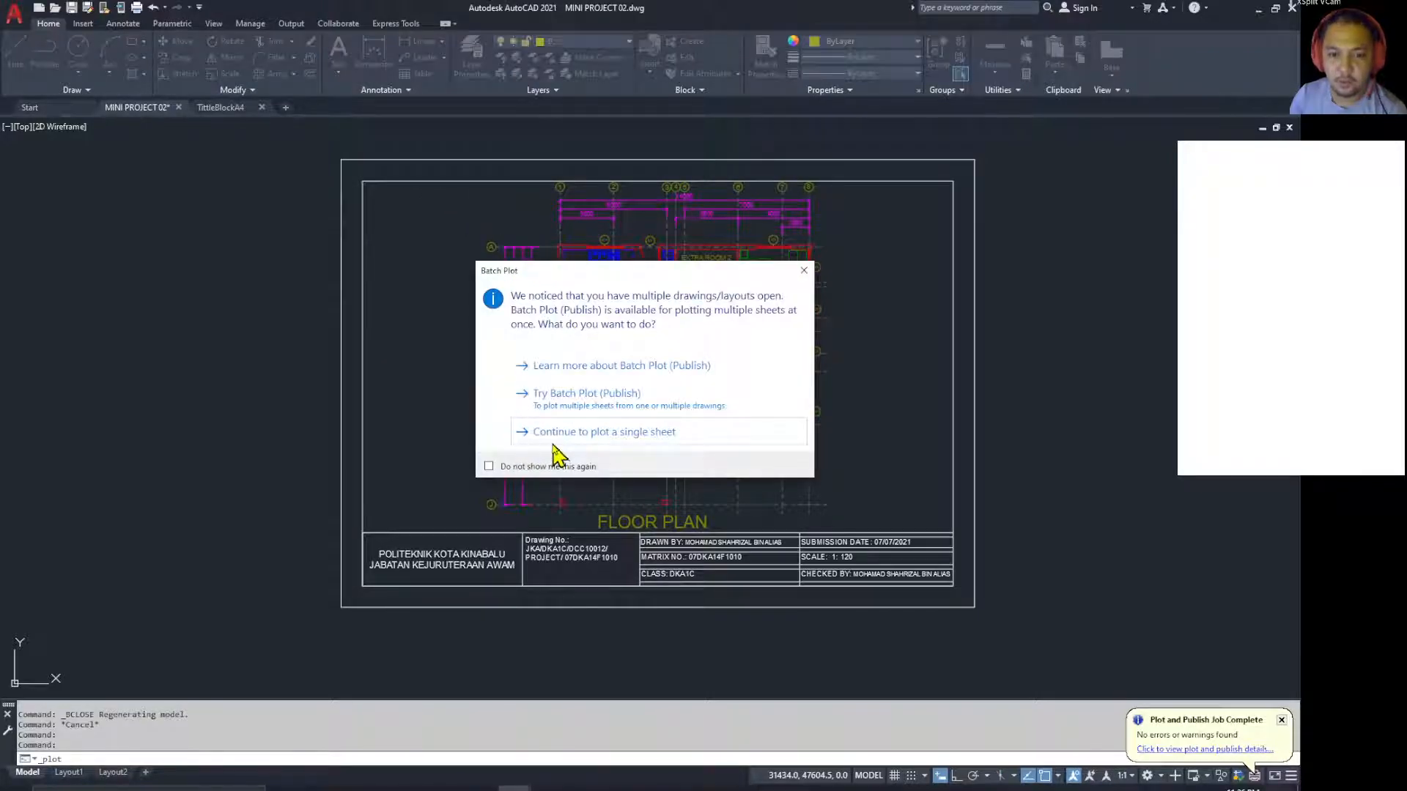
{"action": "left_click", "coordinate": [563, 433]}
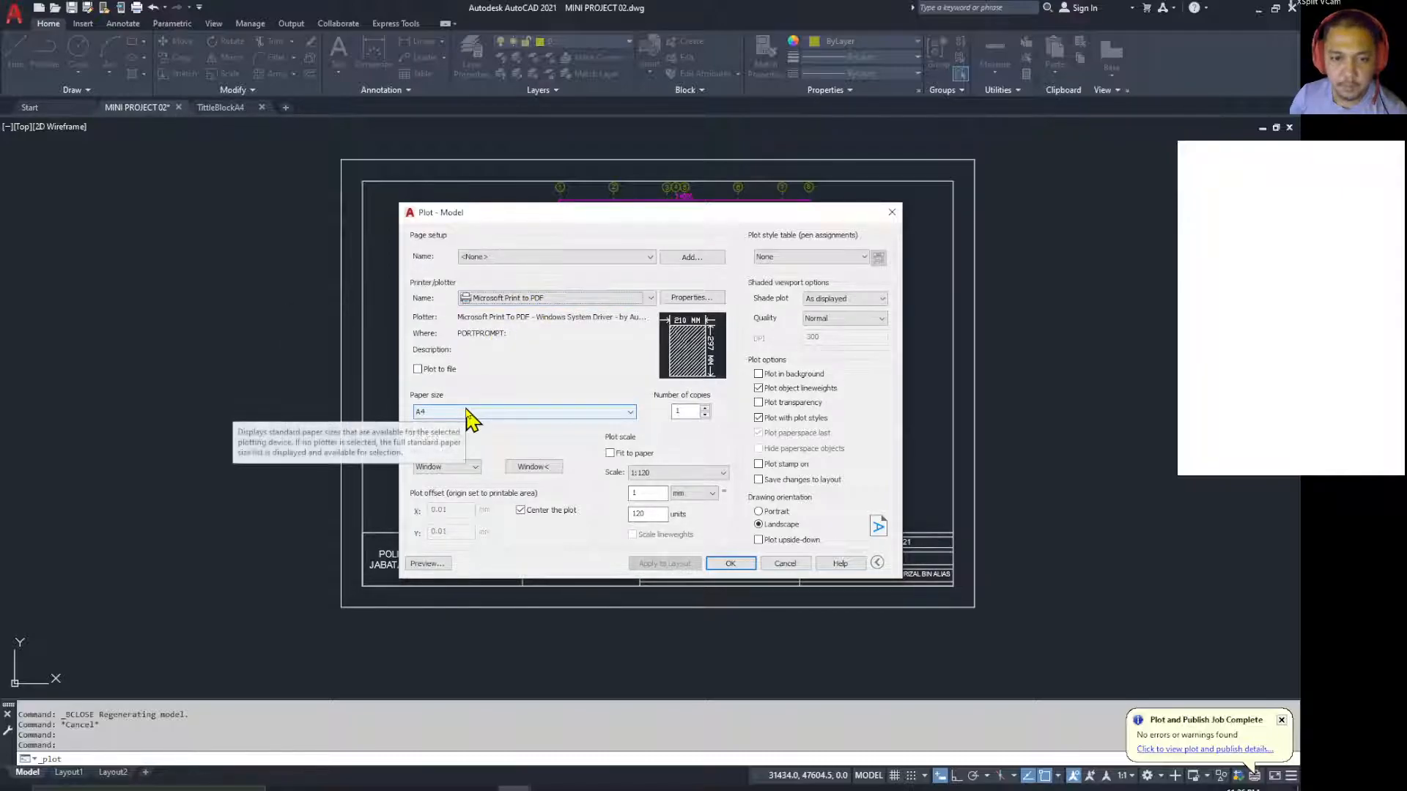
{"action": "left_click", "coordinate": [475, 467]}
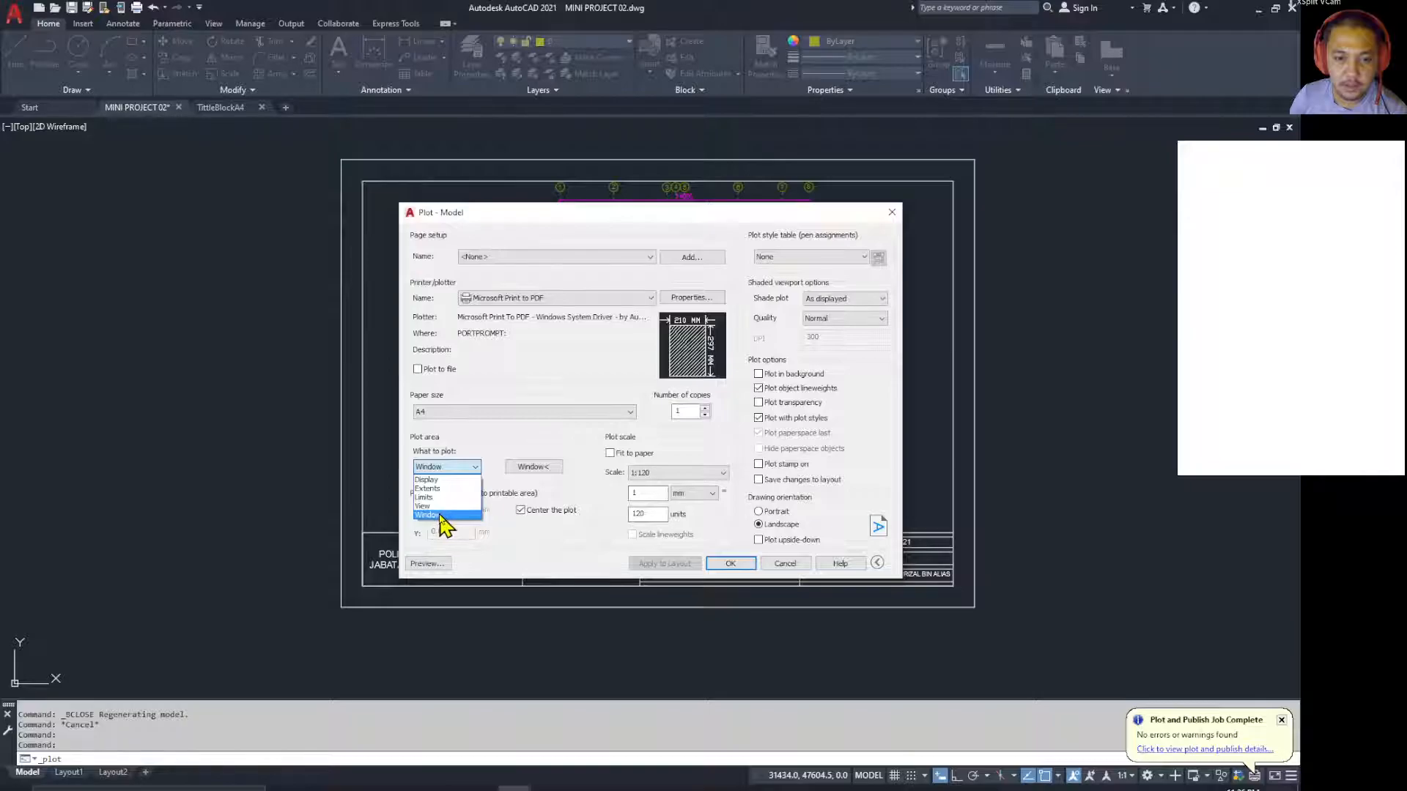
{"action": "left_click", "coordinate": [433, 515]}
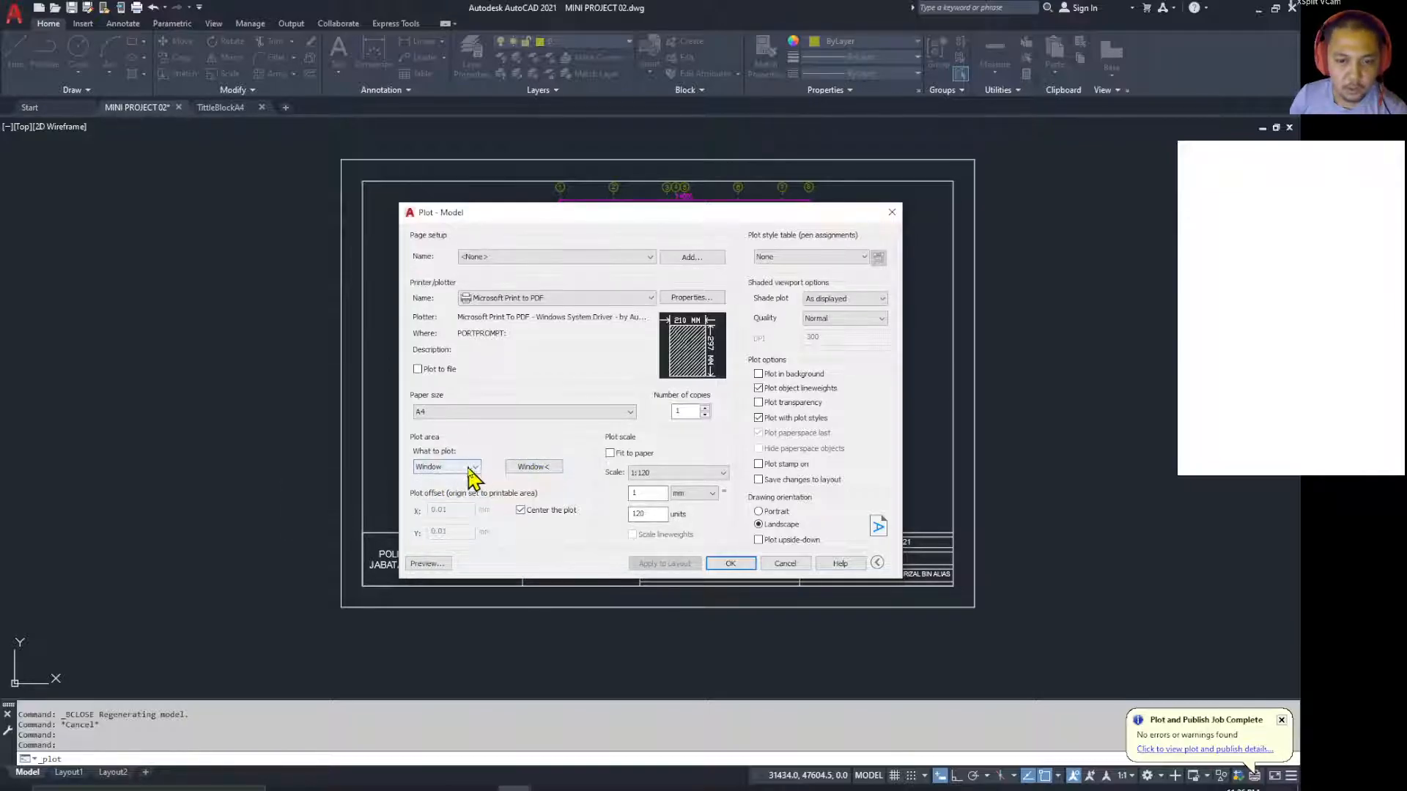
{"action": "left_click", "coordinate": [539, 467]}
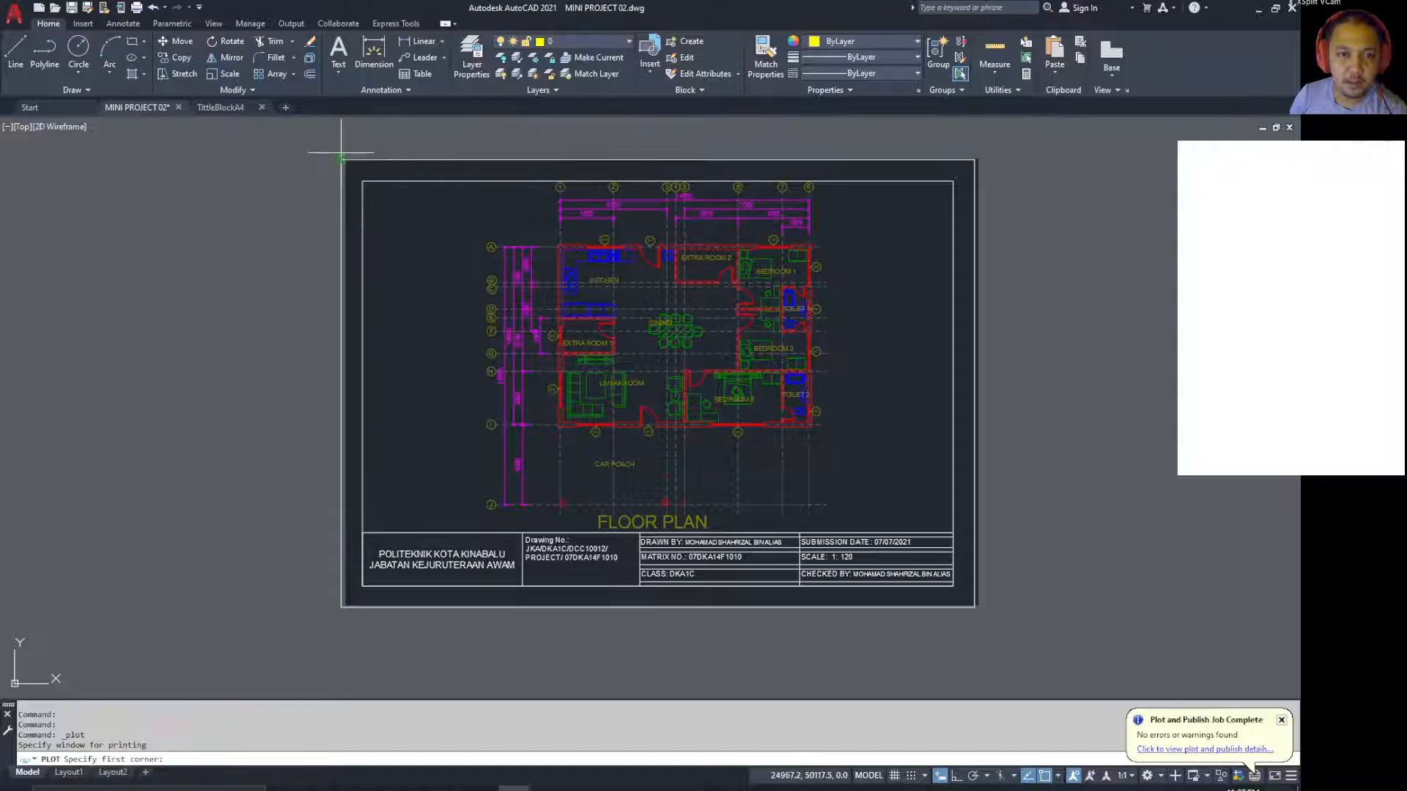
{"action": "left_click", "coordinate": [342, 159]}
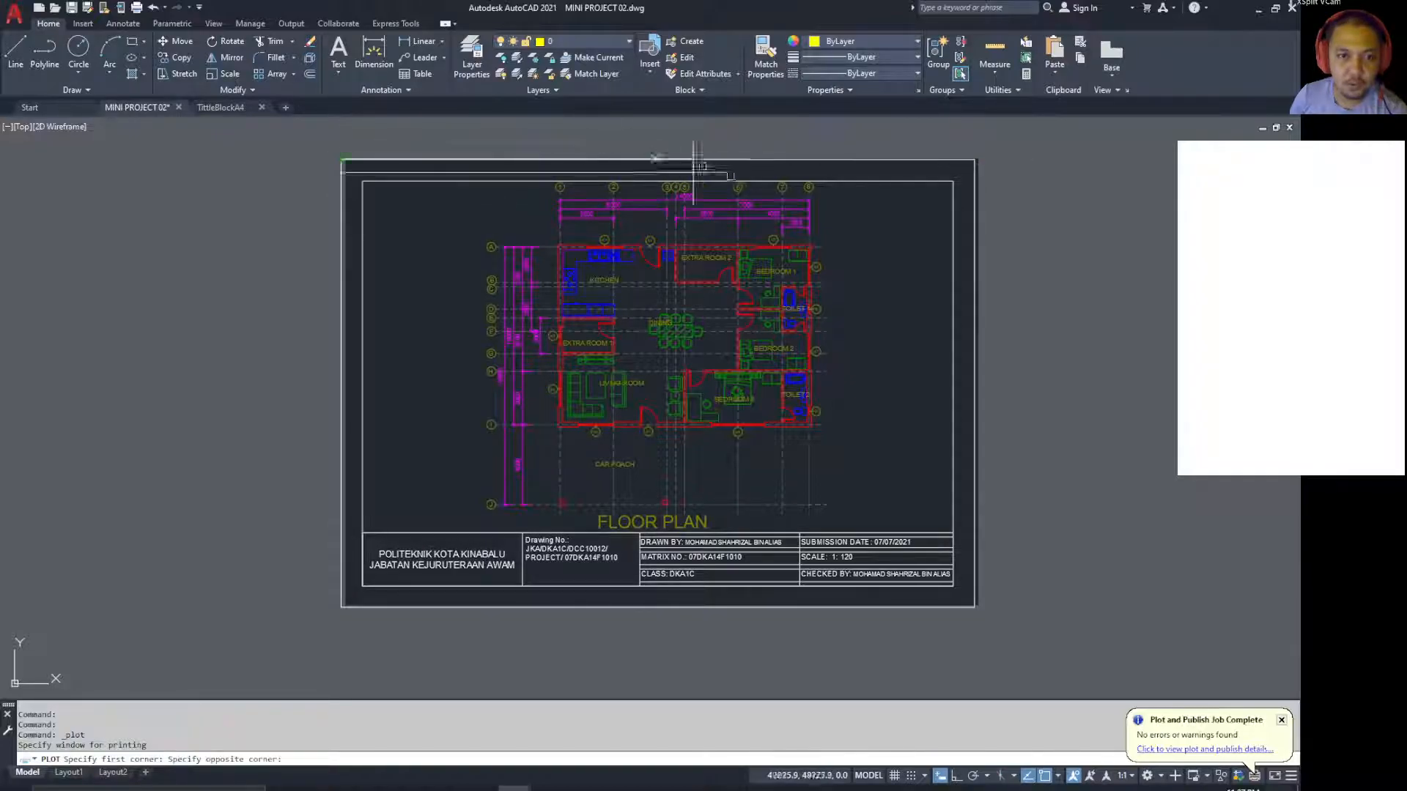
{"action": "left_click", "coordinate": [974, 606]}
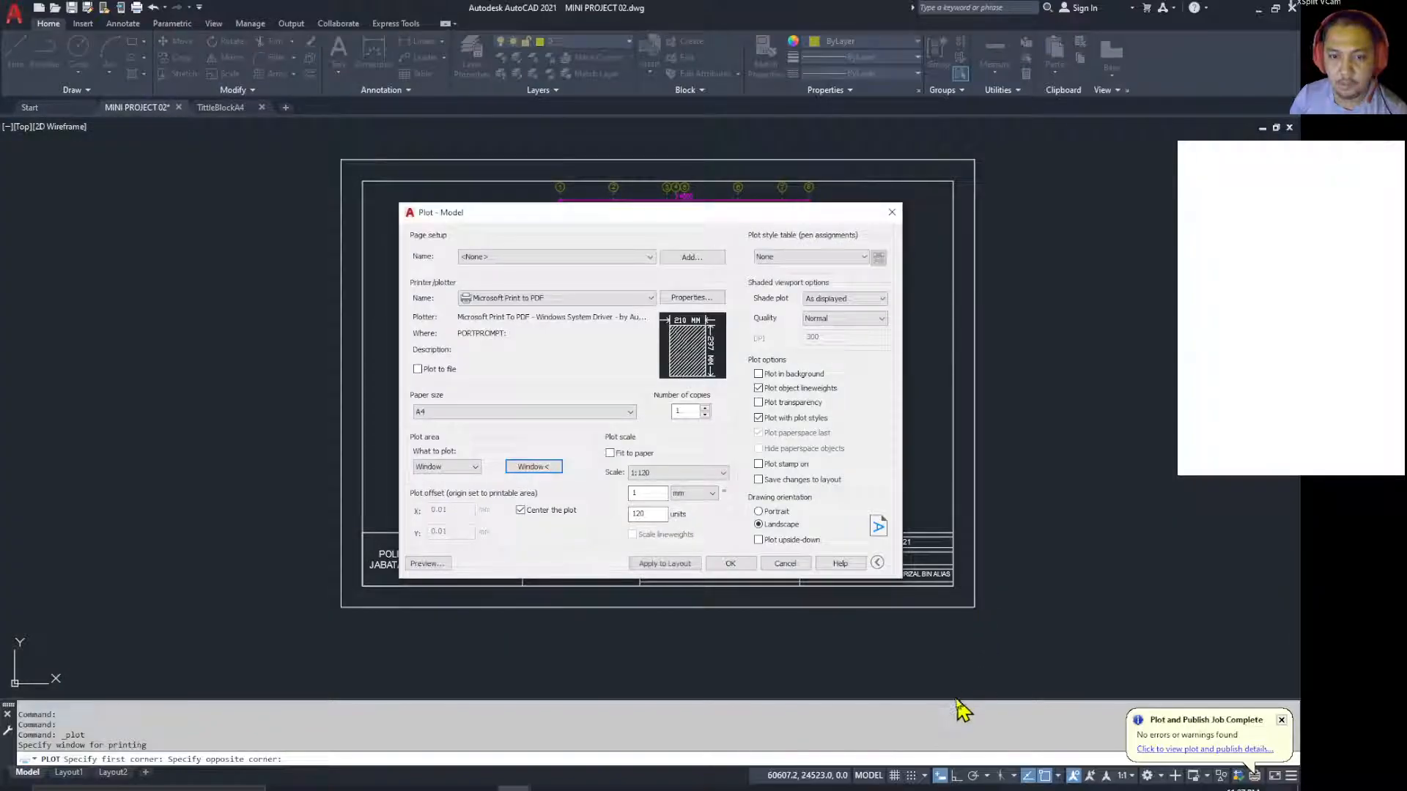
Step: Preview the centred A4 floor plan plot at 1:120, send it to PDF and cancel the file save
{"action": "left_click", "coordinate": [518, 512]}
{"action": "left_click", "coordinate": [523, 514]}
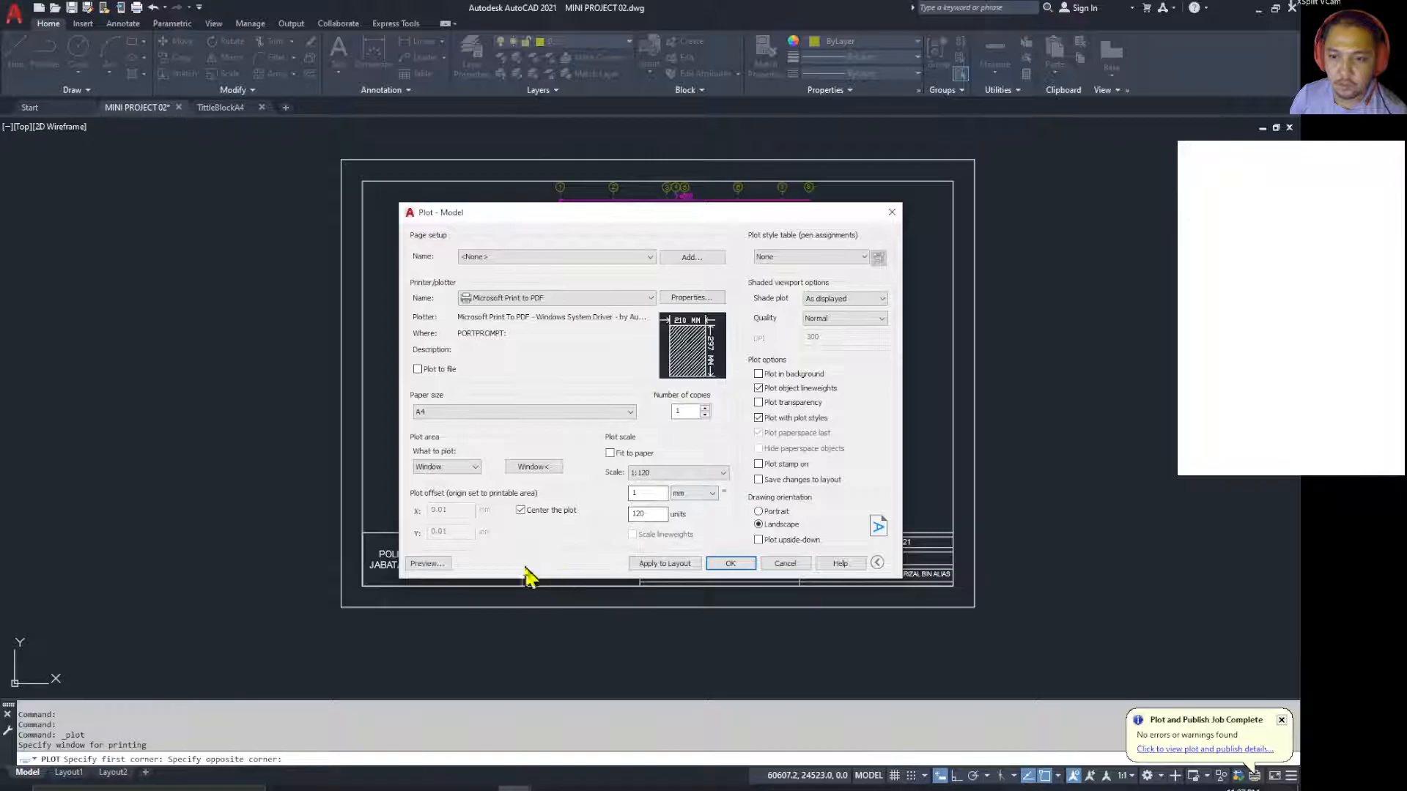
{"action": "left_click", "coordinate": [428, 564]}
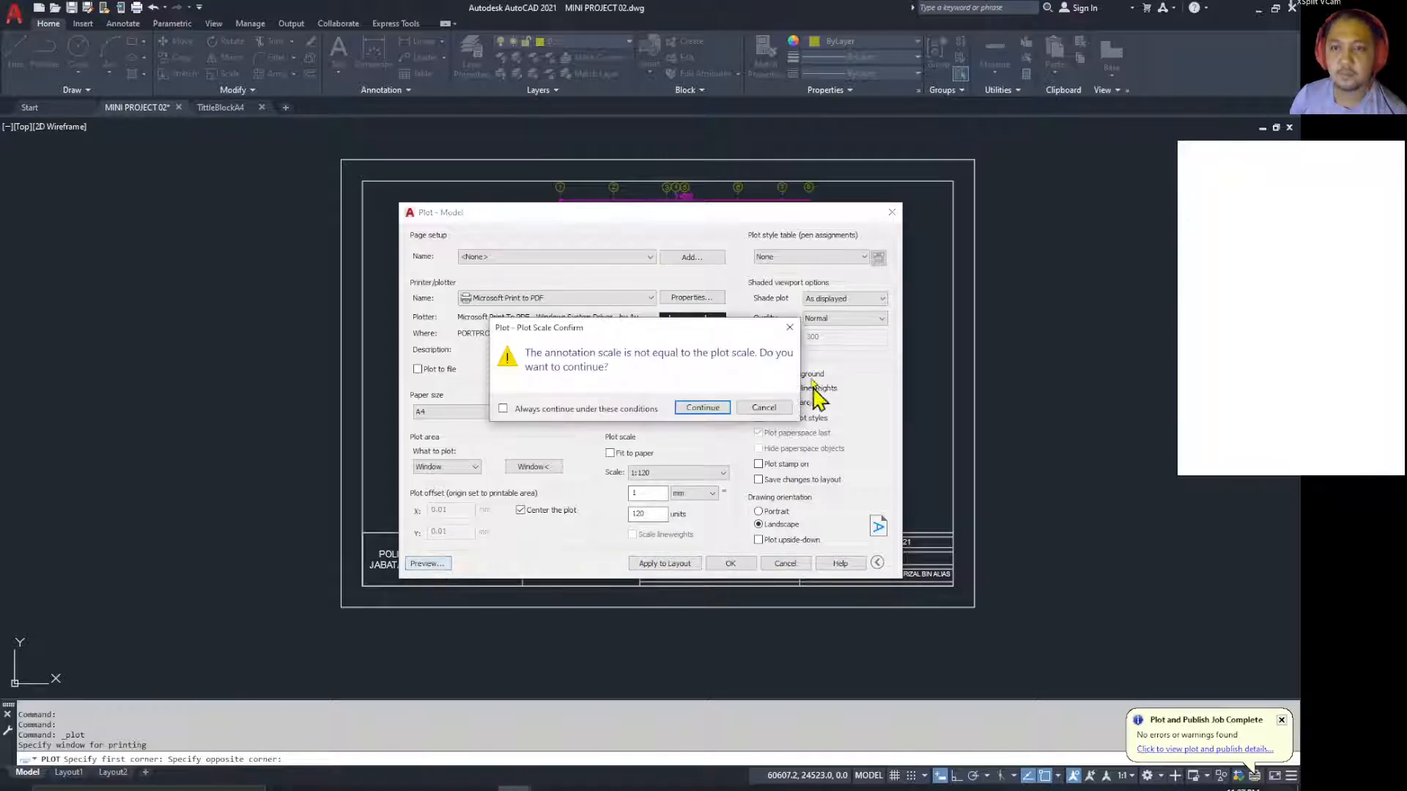
{"action": "left_click", "coordinate": [697, 410]}
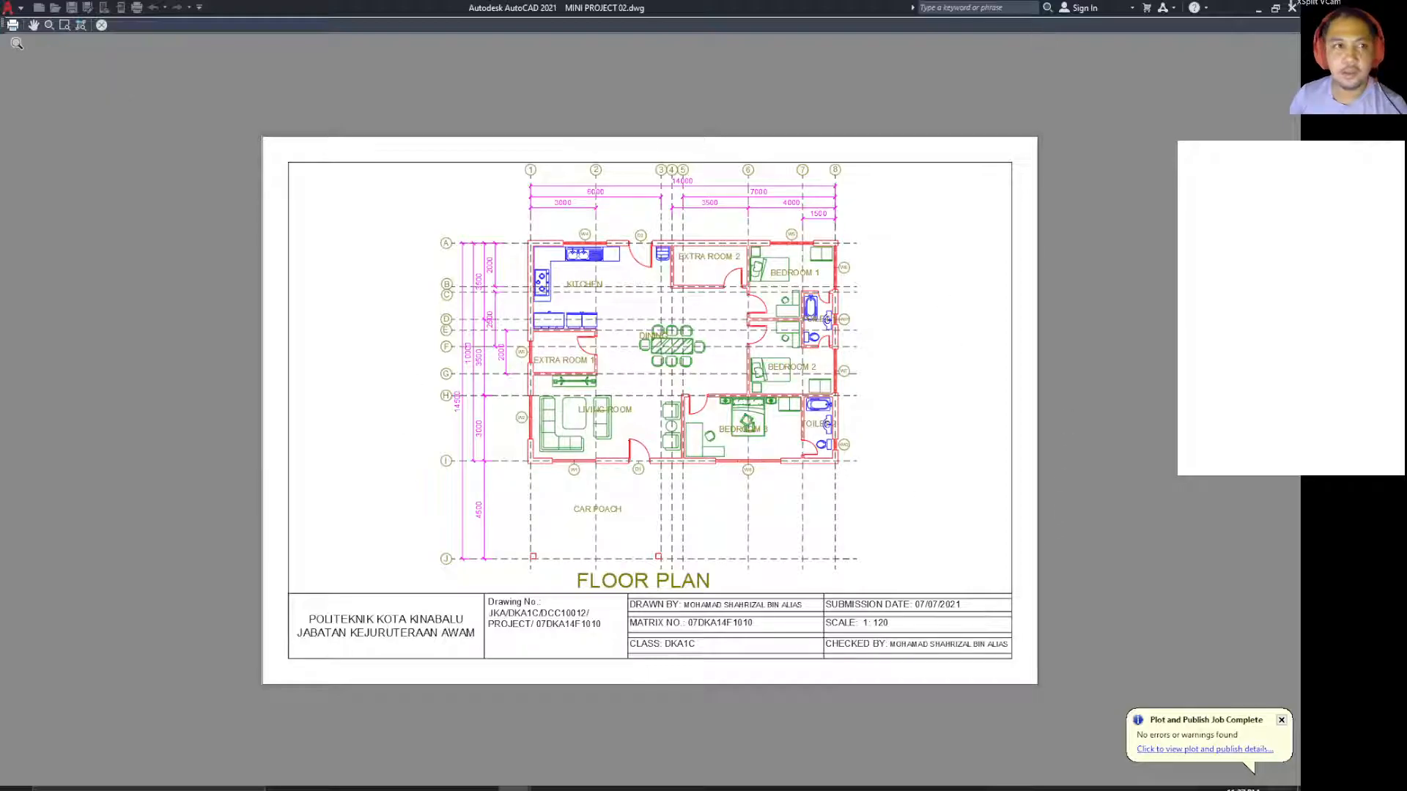
{"action": "left_click", "coordinate": [13, 26]}
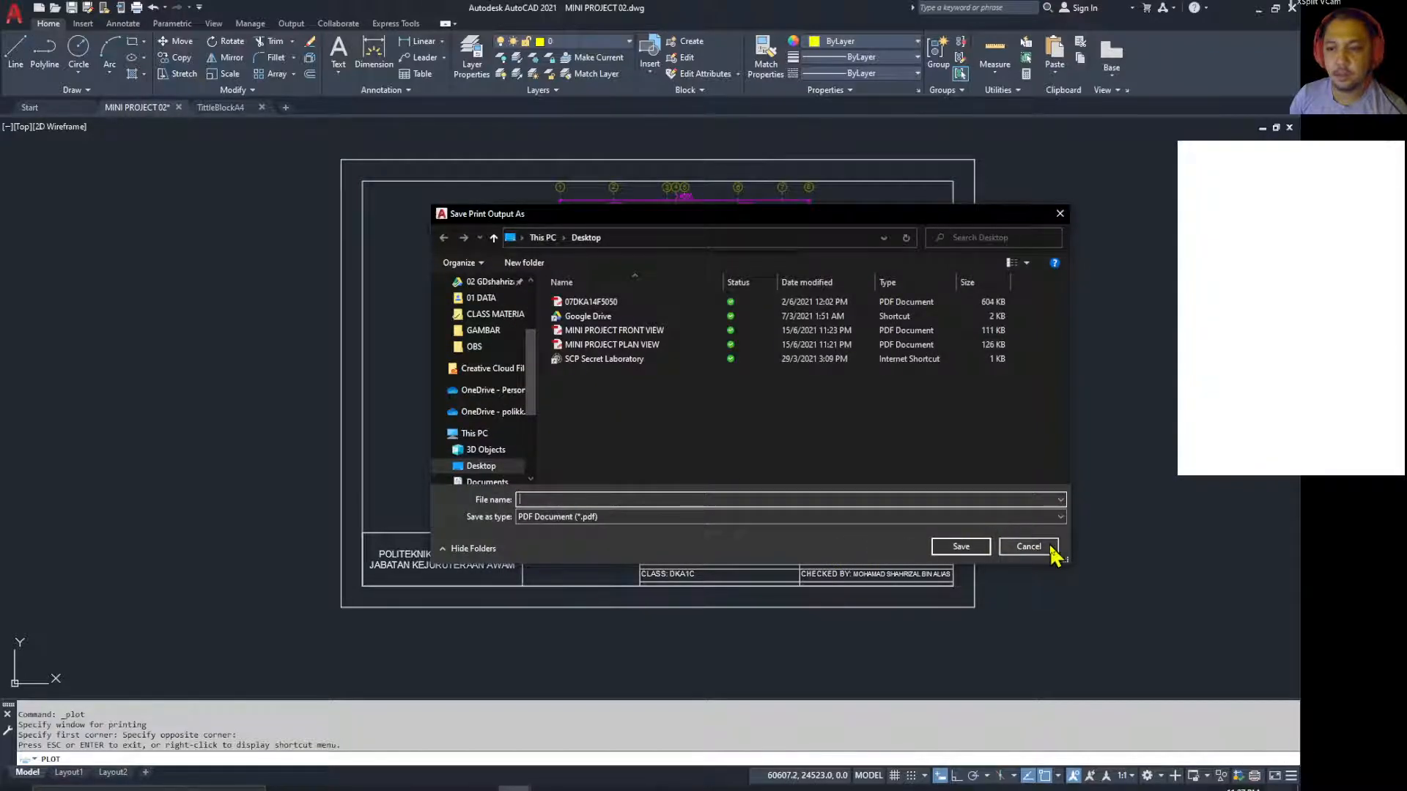
{"action": "left_click", "coordinate": [1052, 555]}
Step: Insert the TBA4 block from the TittleBlockA4.dwg library just below and to the left of the right elevation, and close the block library
{"action": "scroll", "coordinate": [1099, 503], "scroll_direction": "down", "scroll_amount": 4}
{"action": "middle_click_drag", "start_coordinate": [1099, 502], "coordinate": [464, 557]}
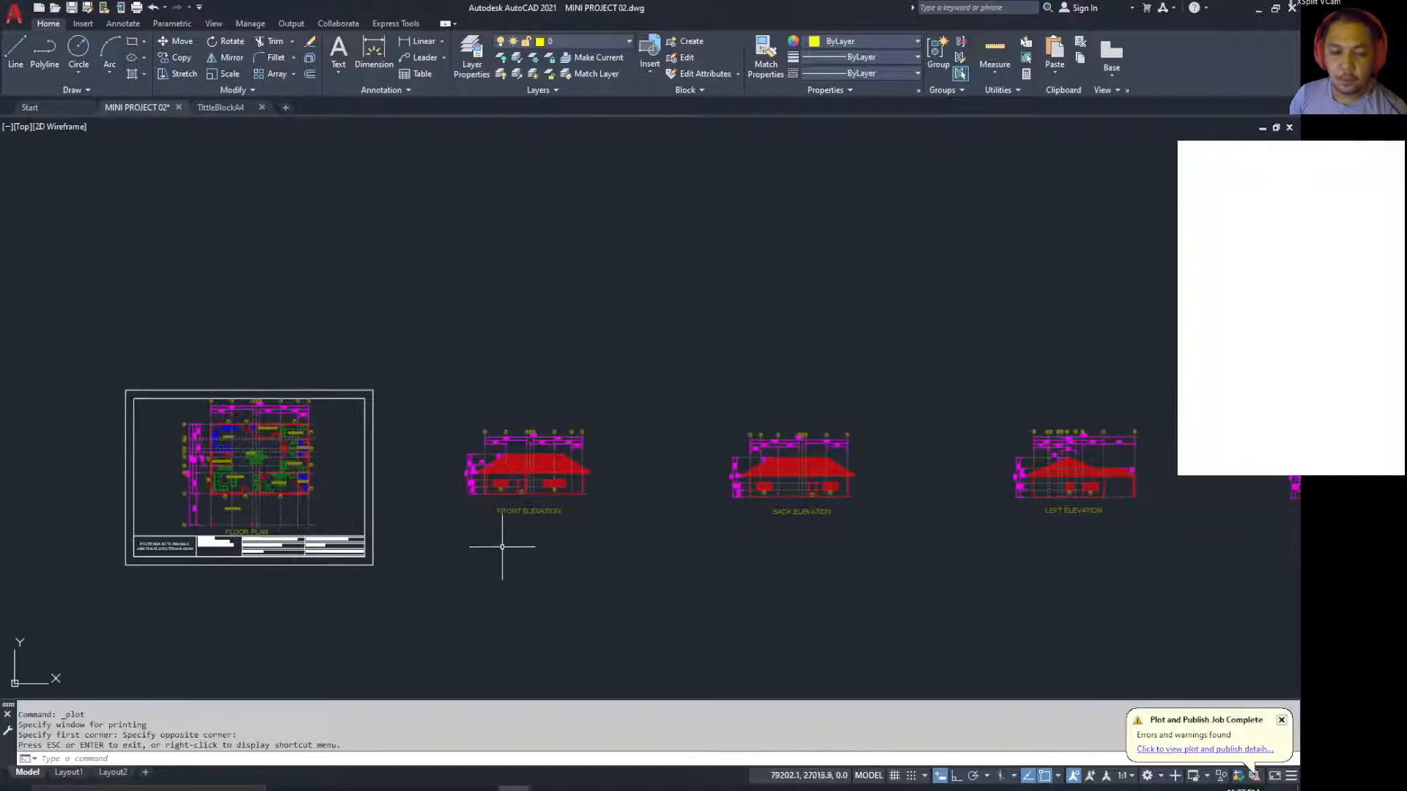
{"action": "scroll", "coordinate": [502, 547], "scroll_direction": "up", "scroll_amount": 2}
{"action": "middle_click_drag", "start_coordinate": [900, 520], "coordinate": [2, 499]}
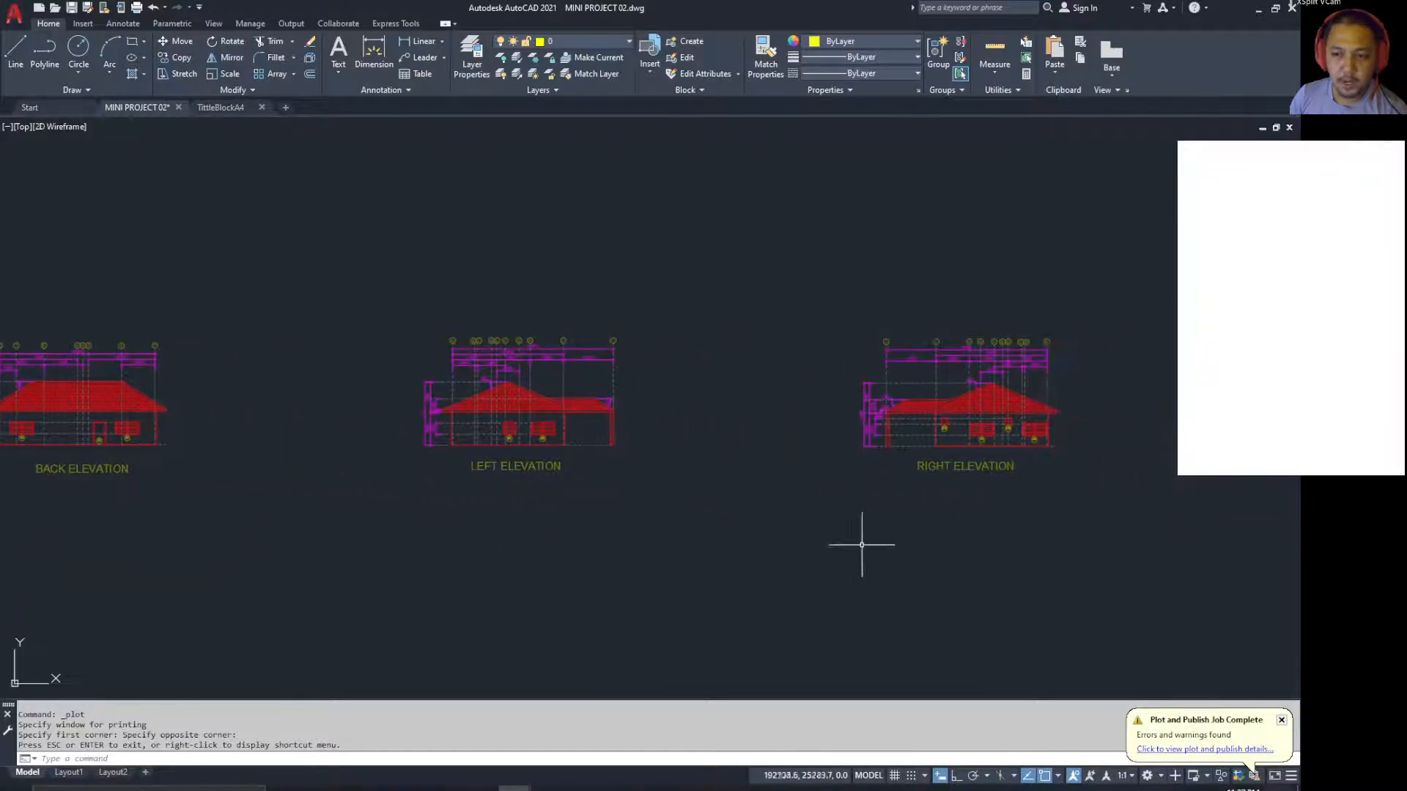
{"action": "middle_click_drag", "start_coordinate": [862, 544], "coordinate": [512, 606]}
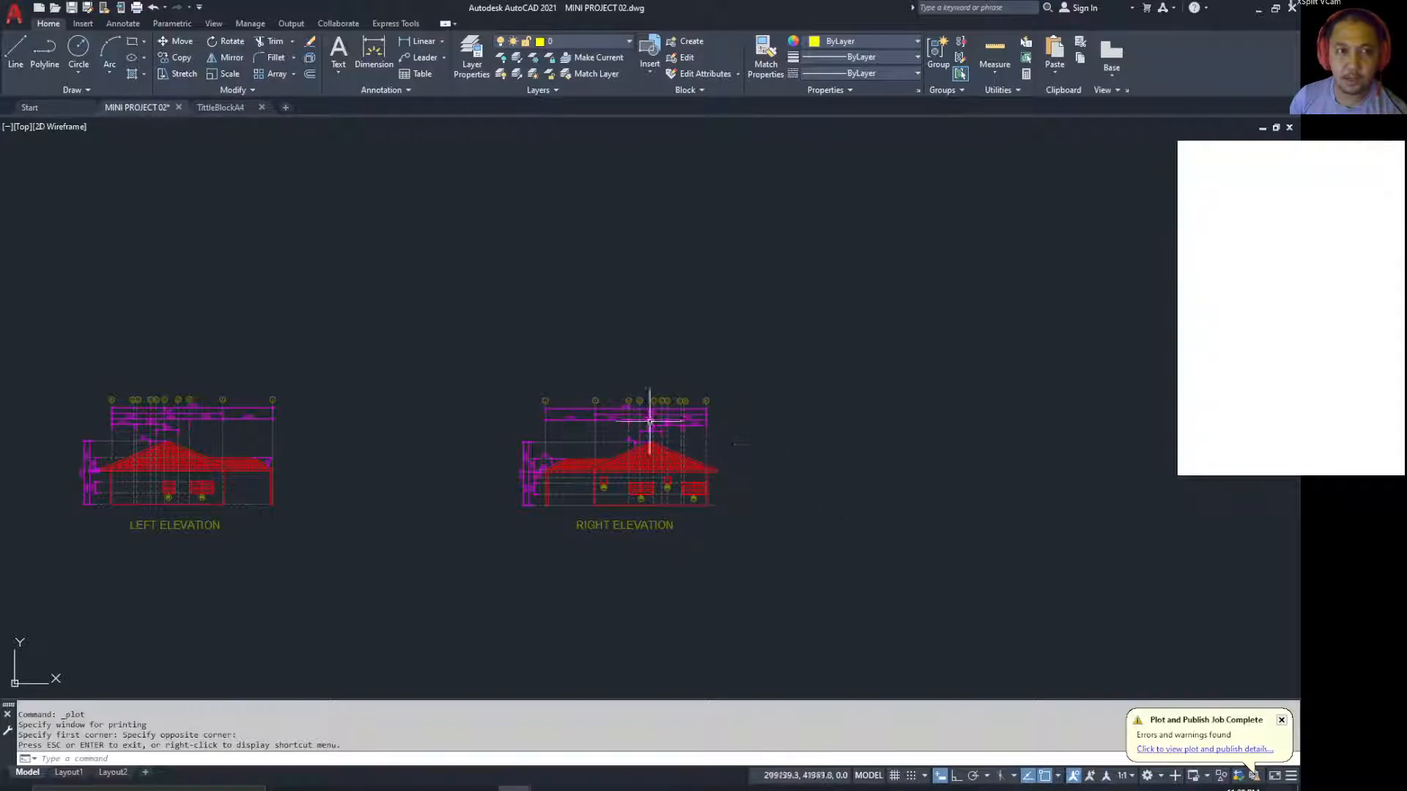
{"action": "left_click", "coordinate": [81, 23]}
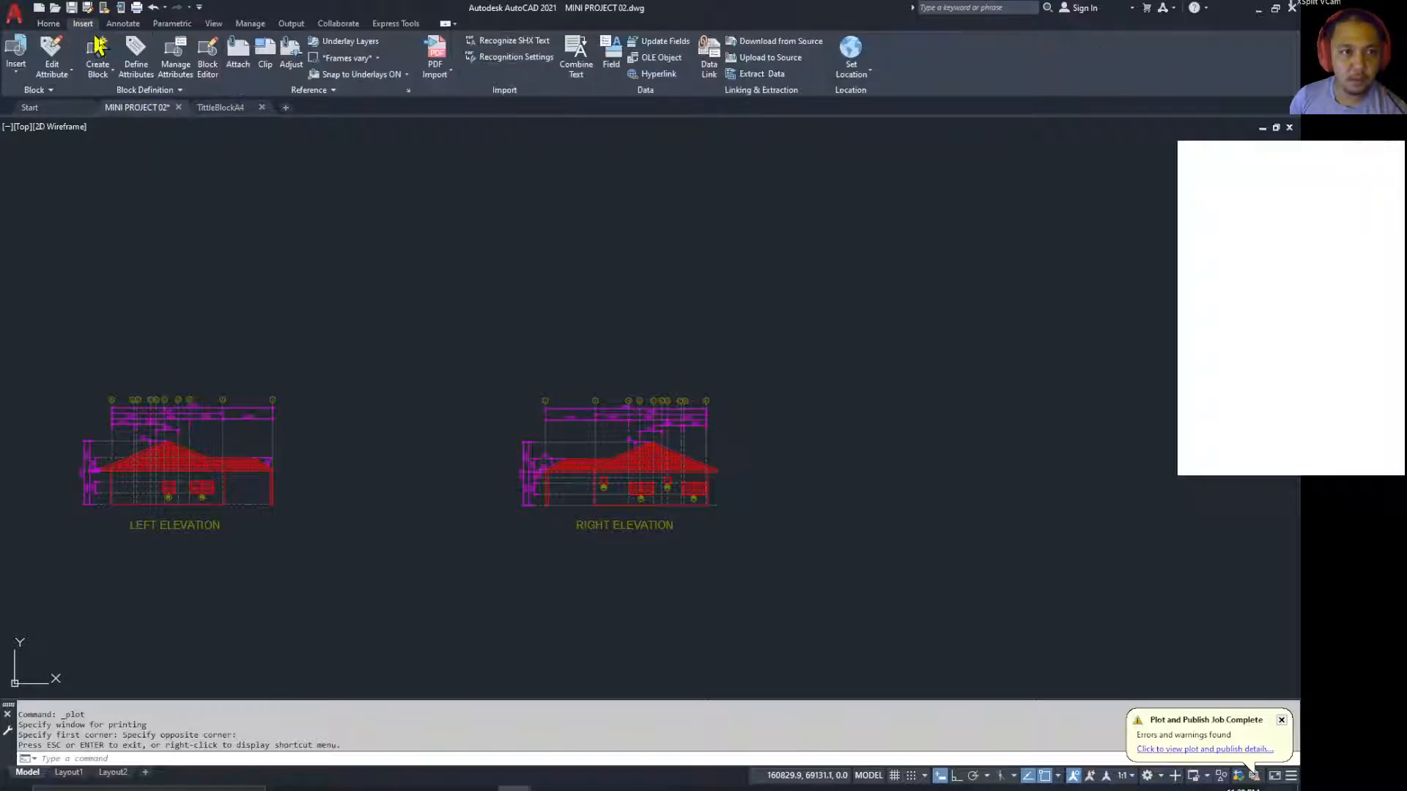
{"action": "left_click", "coordinate": [9, 74]}
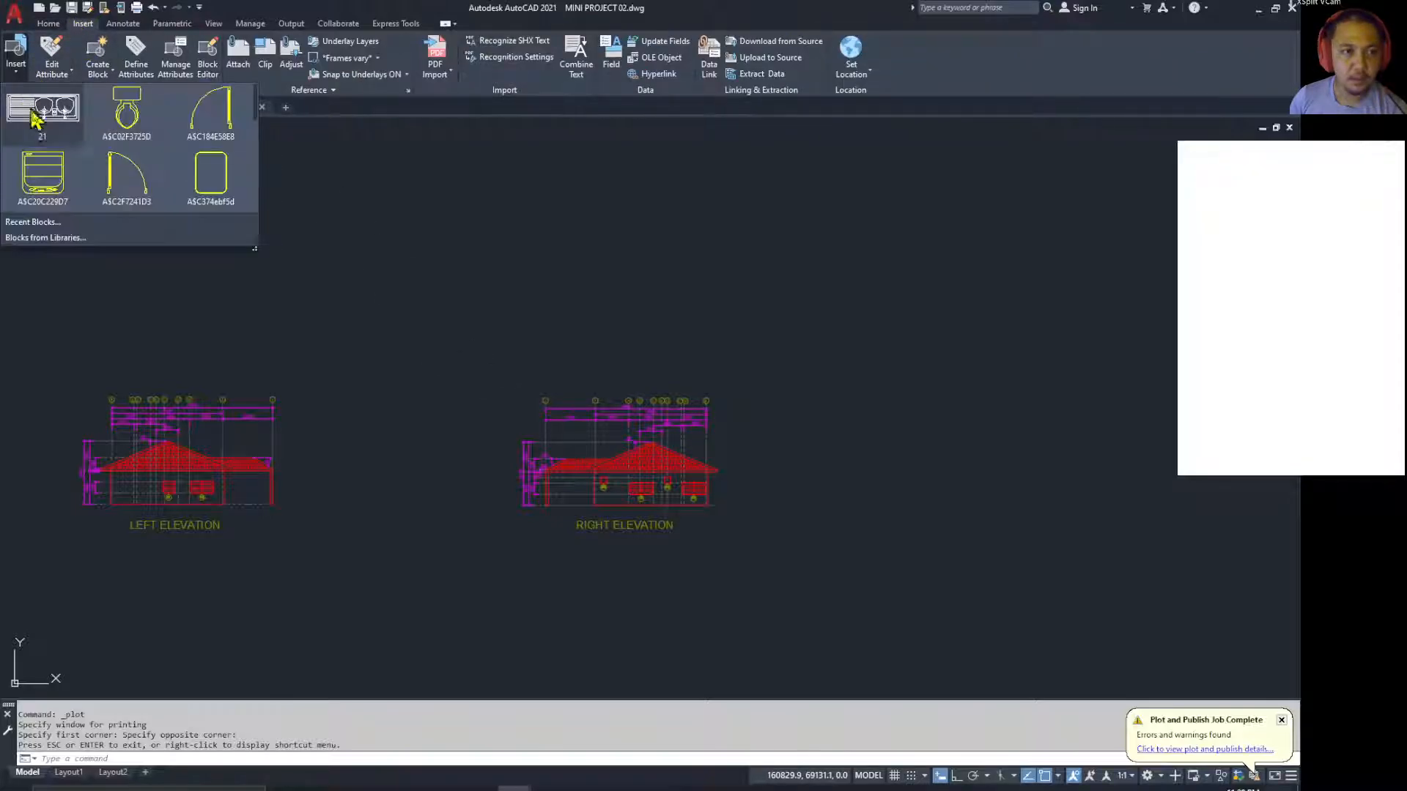
{"action": "left_click", "coordinate": [63, 239]}
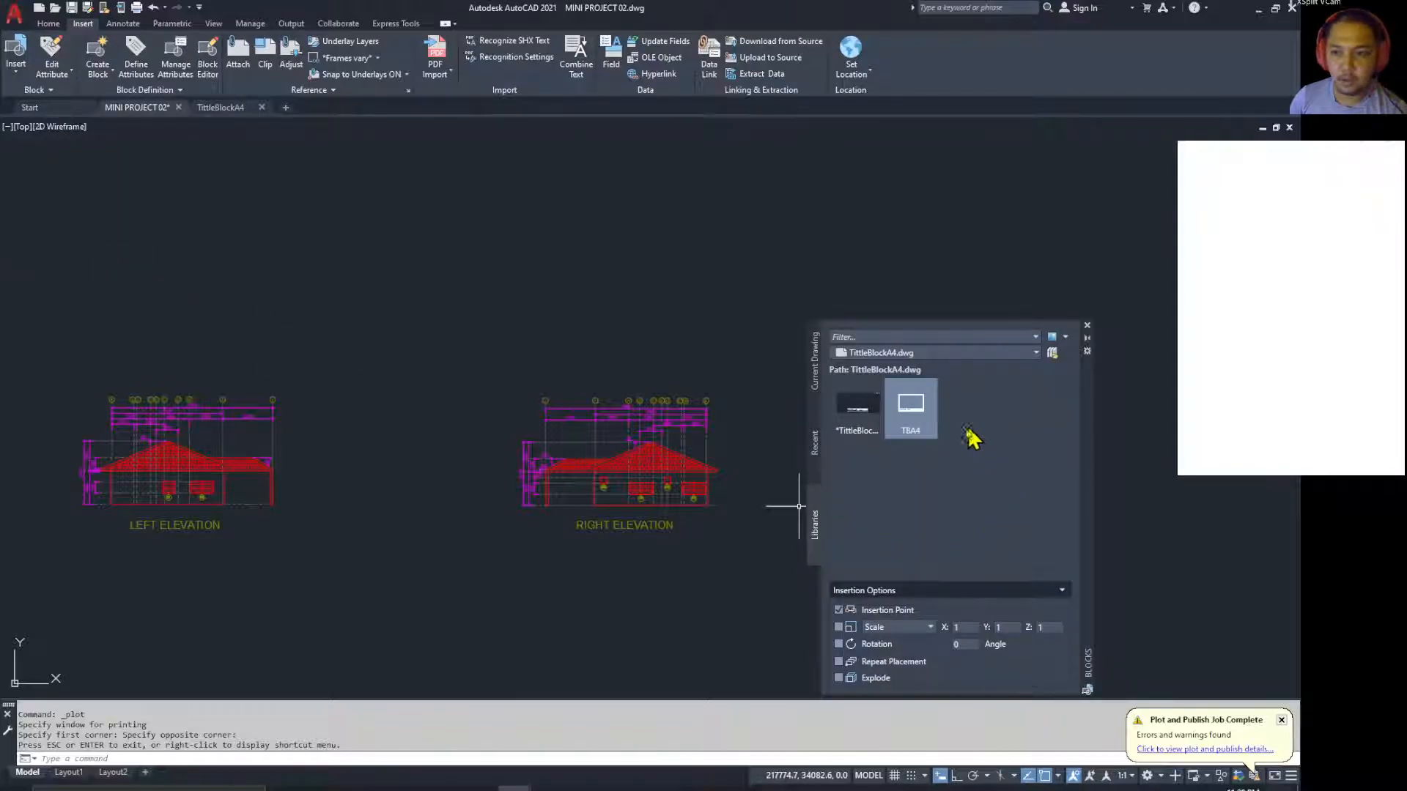
{"action": "left_click", "coordinate": [910, 417]}
{"action": "left_click", "coordinate": [614, 388]}
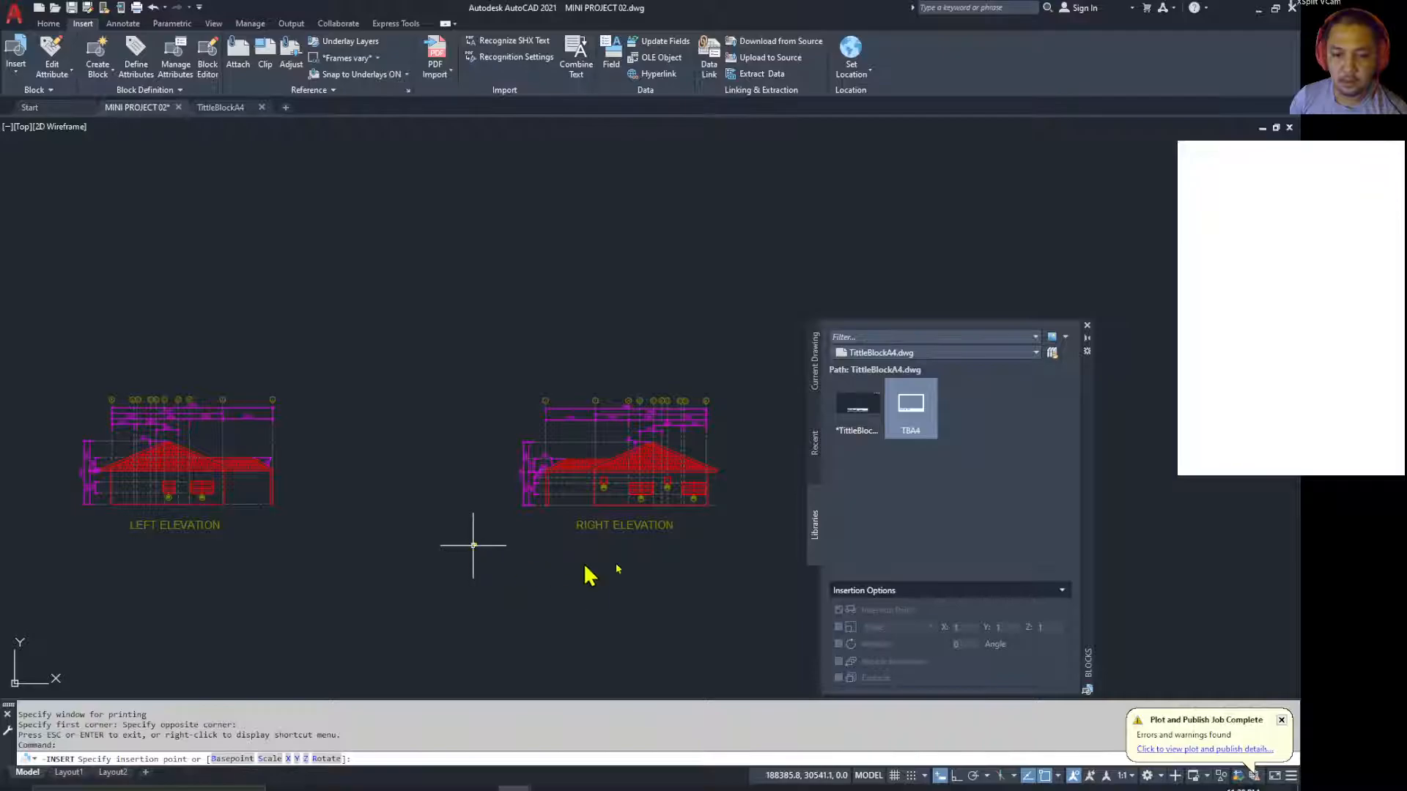
{"action": "left_click", "coordinate": [473, 543]}
{"action": "left_click", "coordinate": [1086, 325]}
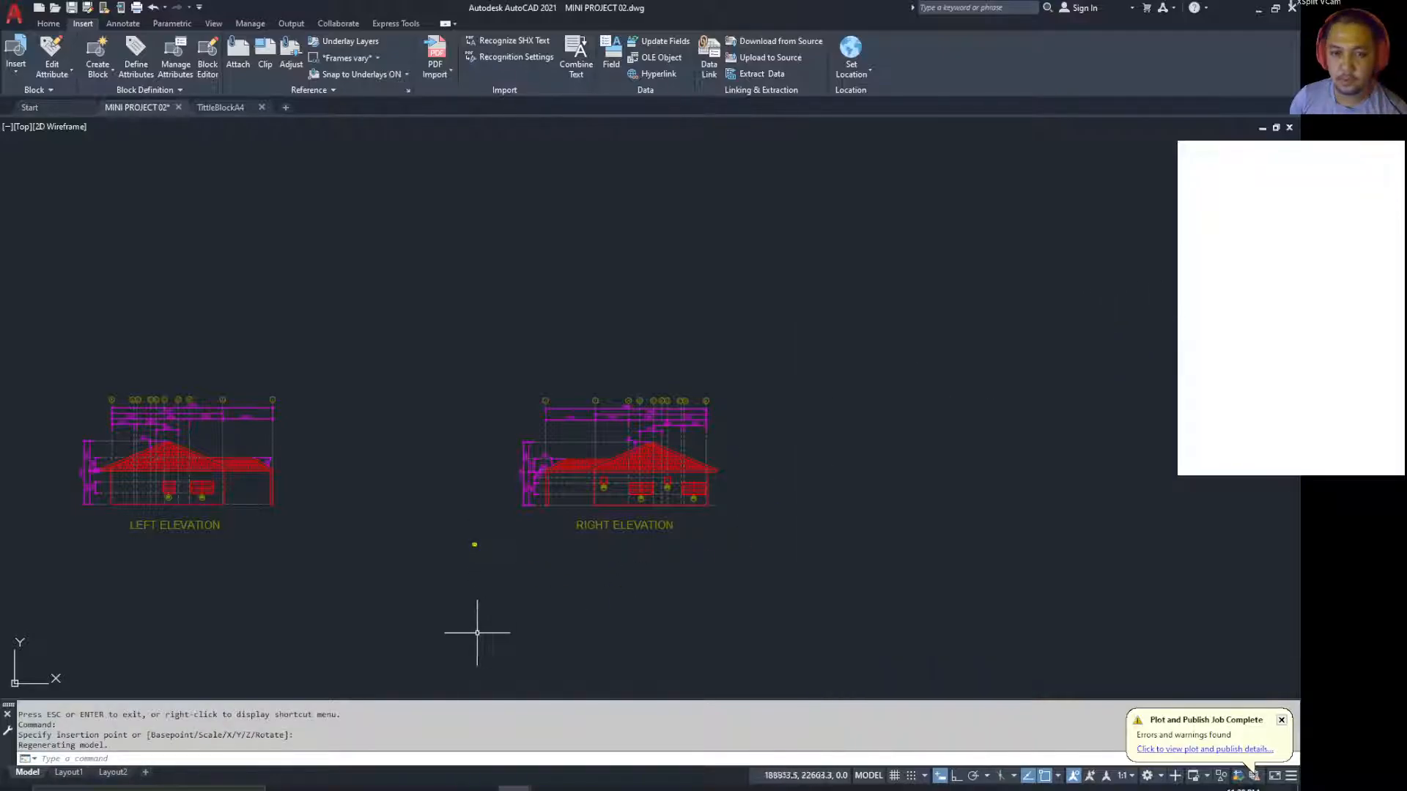
Step: Assign the newly inserted title block beside the right elevation to layer 07TitleBlock and clear the selection
{"action": "scroll", "coordinate": [500, 578], "scroll_direction": "up", "scroll_amount": 2}
{"action": "scroll", "coordinate": [500, 577], "scroll_direction": "up", "scroll_amount": 2}
{"action": "left_click", "coordinate": [452, 399]}
{"action": "left_click", "coordinate": [369, 501]}
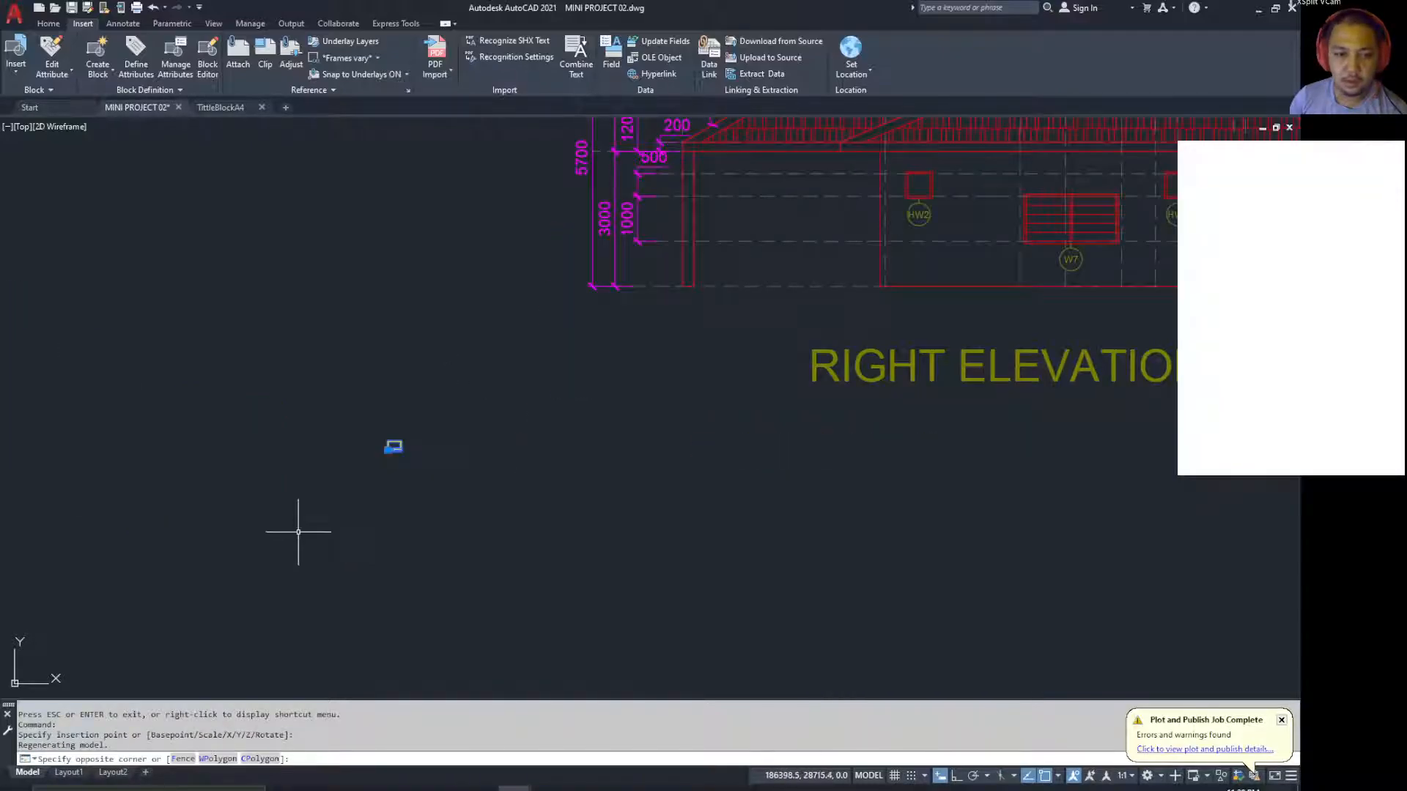
{"action": "left_click", "coordinate": [47, 23]}
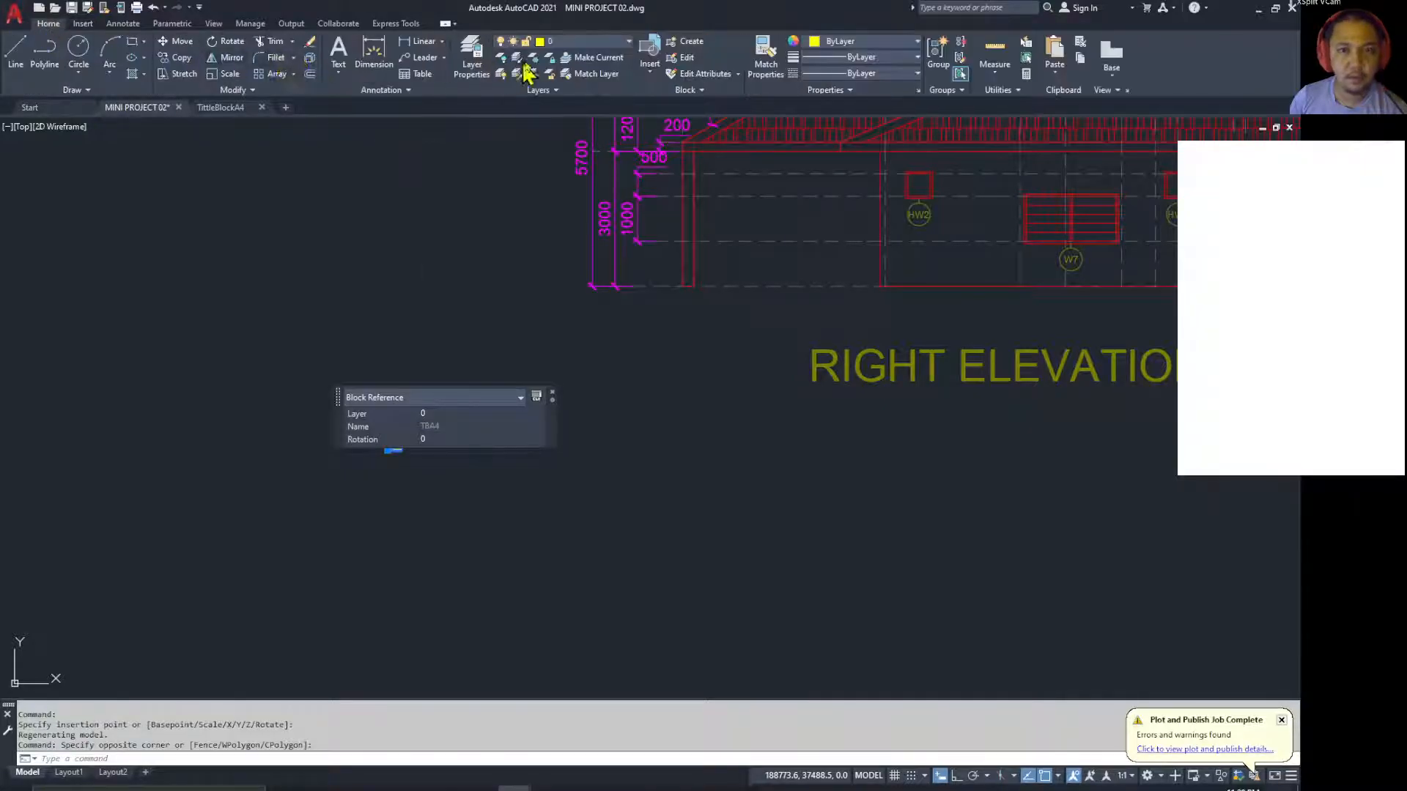
{"action": "left_click", "coordinate": [605, 43]}
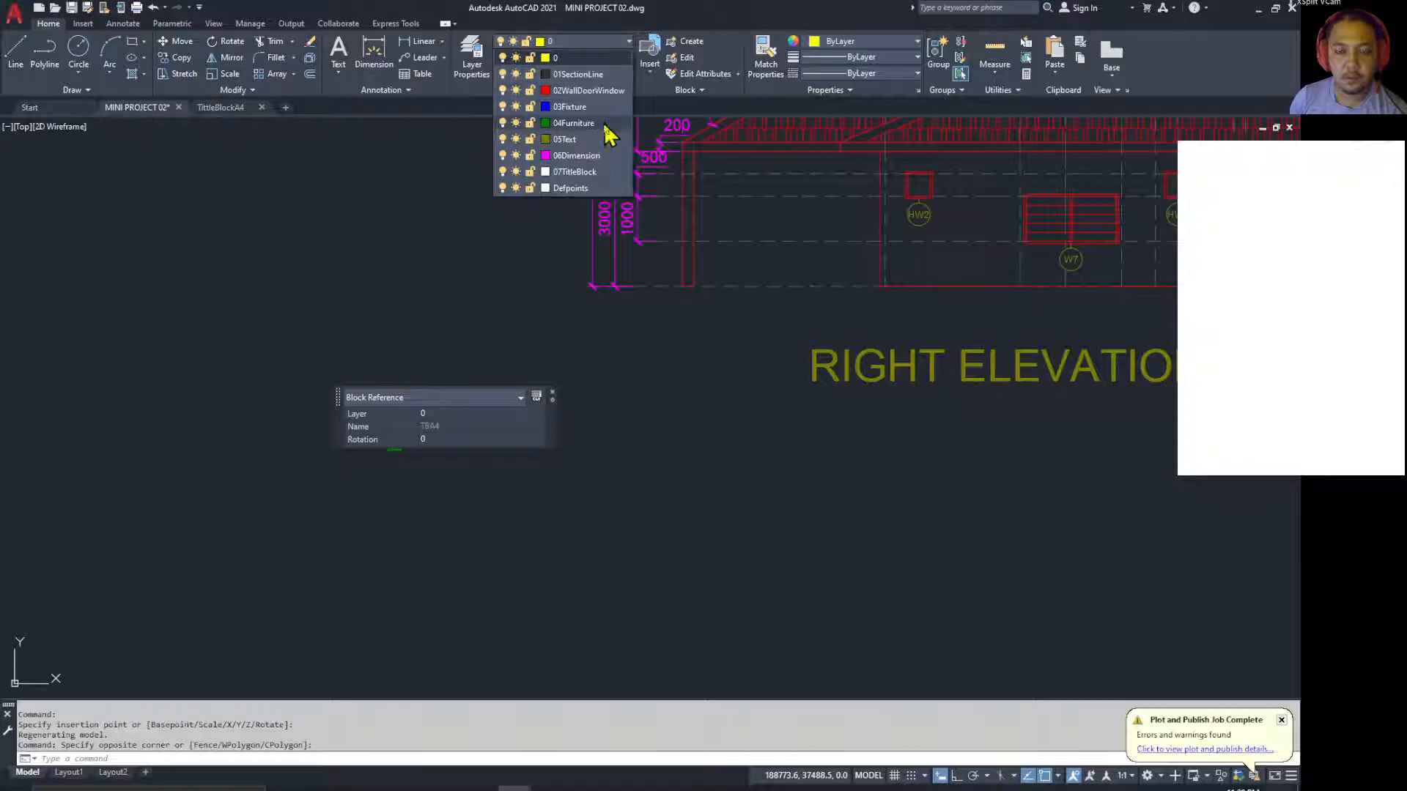
{"action": "left_click", "coordinate": [605, 174]}
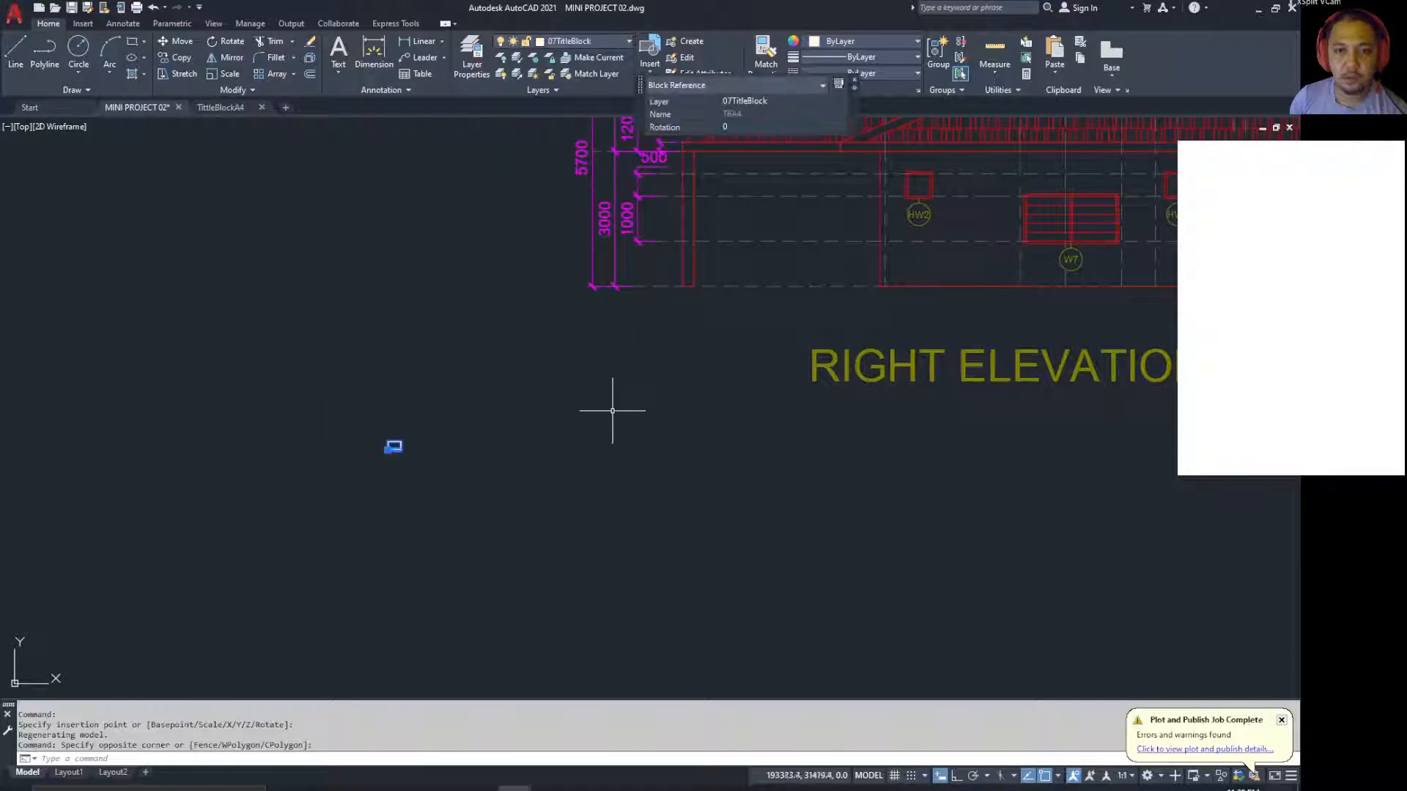
{"action": "key", "text": "Escape"}
Step: Scale the new title block by a factor of 100 from its lower-left outer corner
{"action": "scroll", "coordinate": [446, 452], "scroll_direction": "up", "scroll_amount": 5}
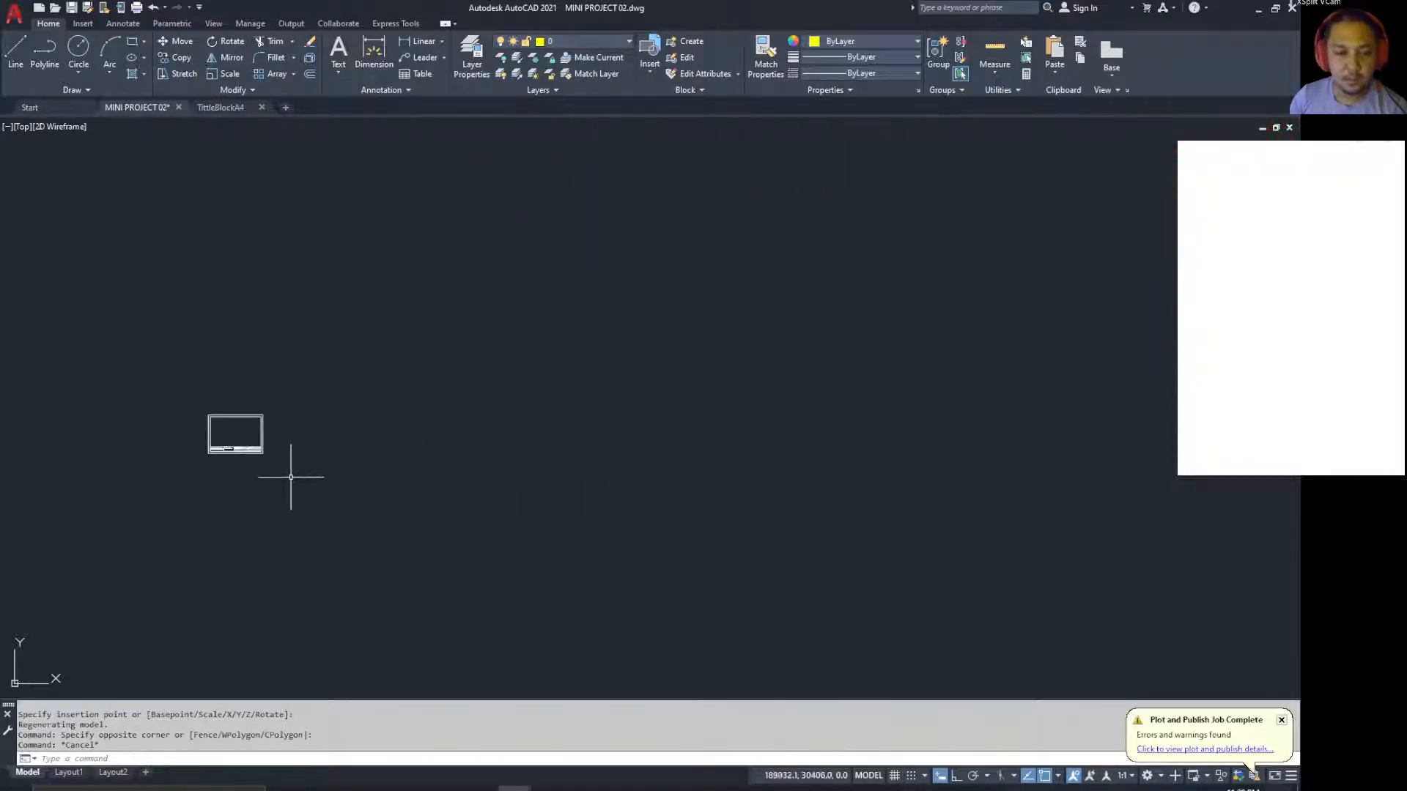
{"action": "type", "text": "sc"}
{"action": "key", "text": "Return"}
{"action": "left_click", "coordinate": [342, 336]}
{"action": "left_click", "coordinate": [186, 470]}
{"action": "scroll", "coordinate": [195, 469], "scroll_direction": "up", "scroll_amount": 10}
{"action": "key", "text": "Return"}
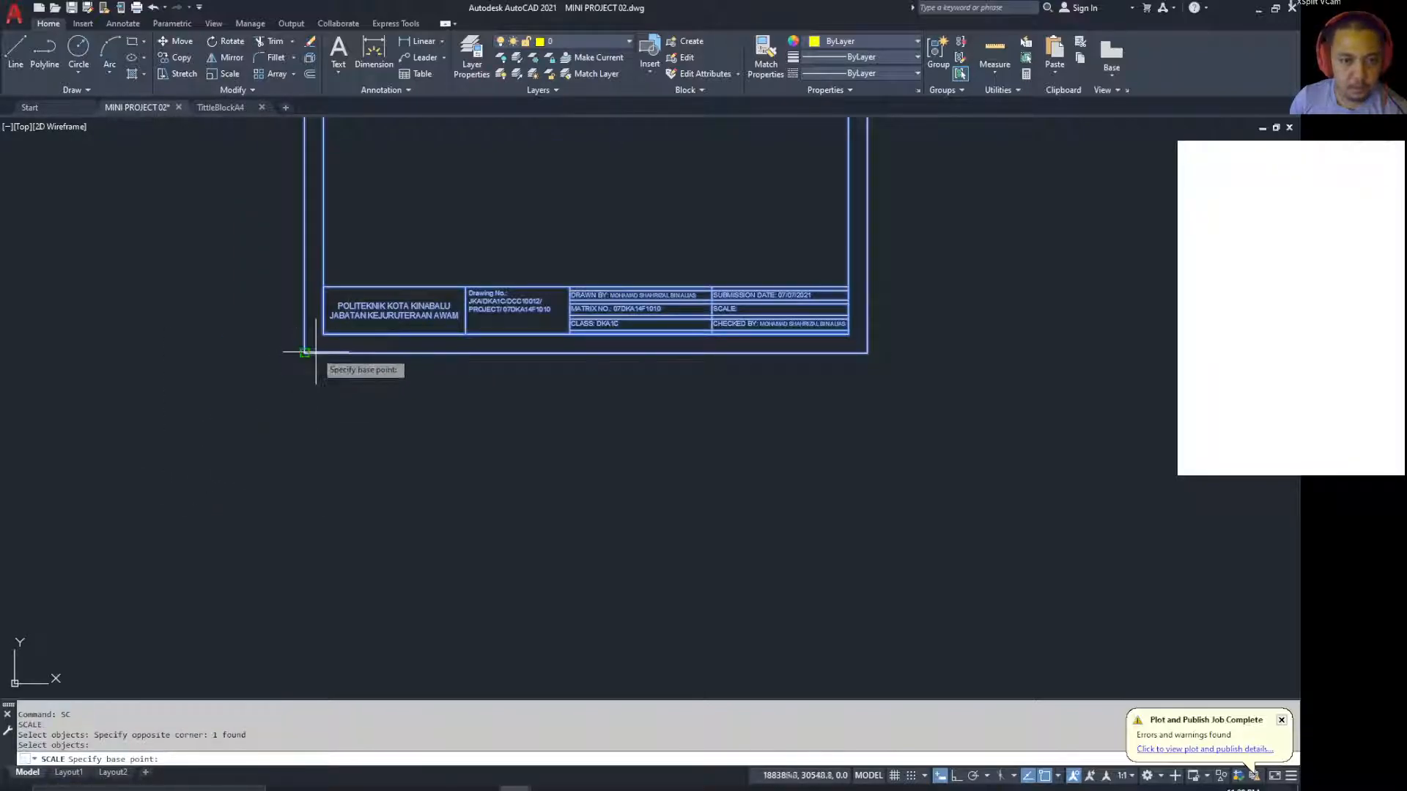
{"action": "left_click", "coordinate": [305, 352]}
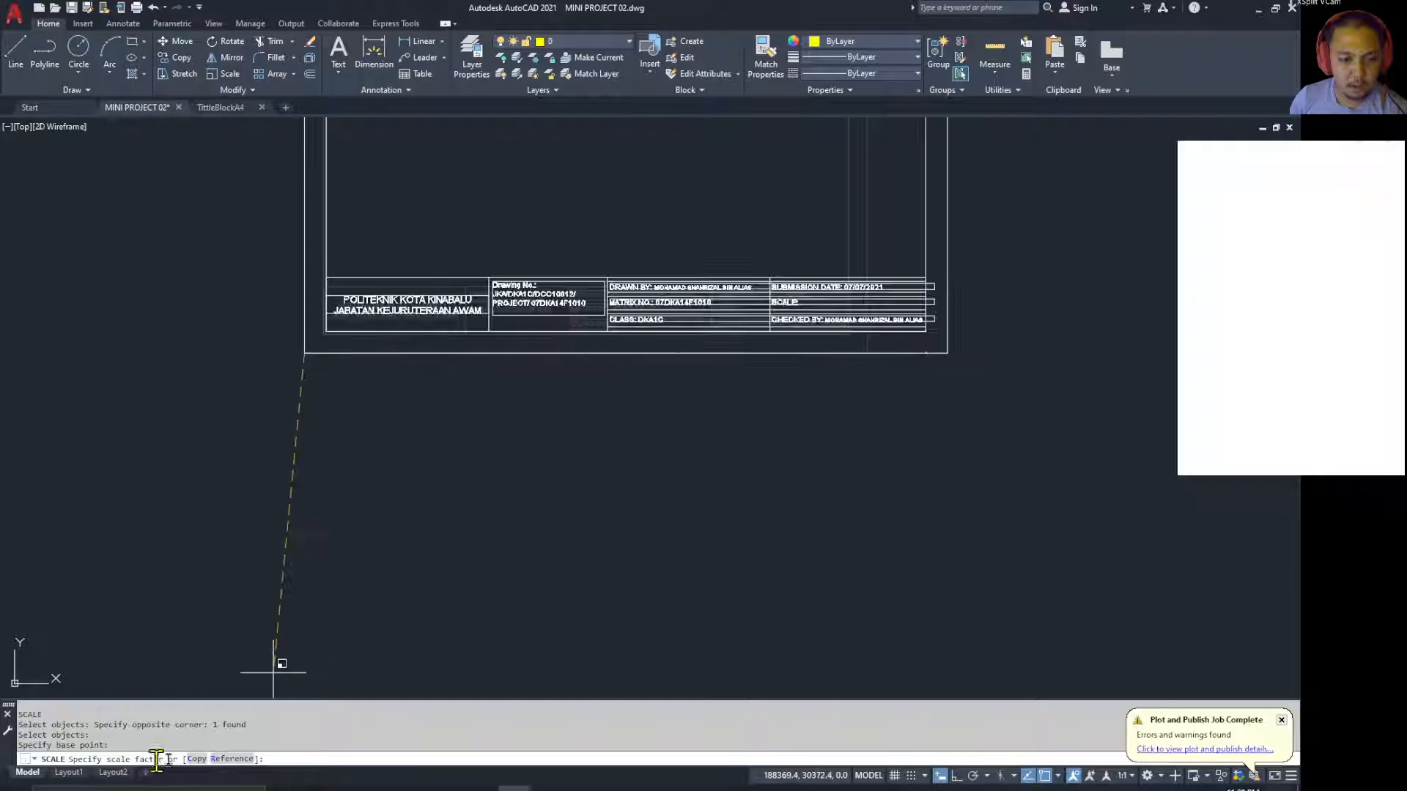
{"action": "type", "text": "100"}
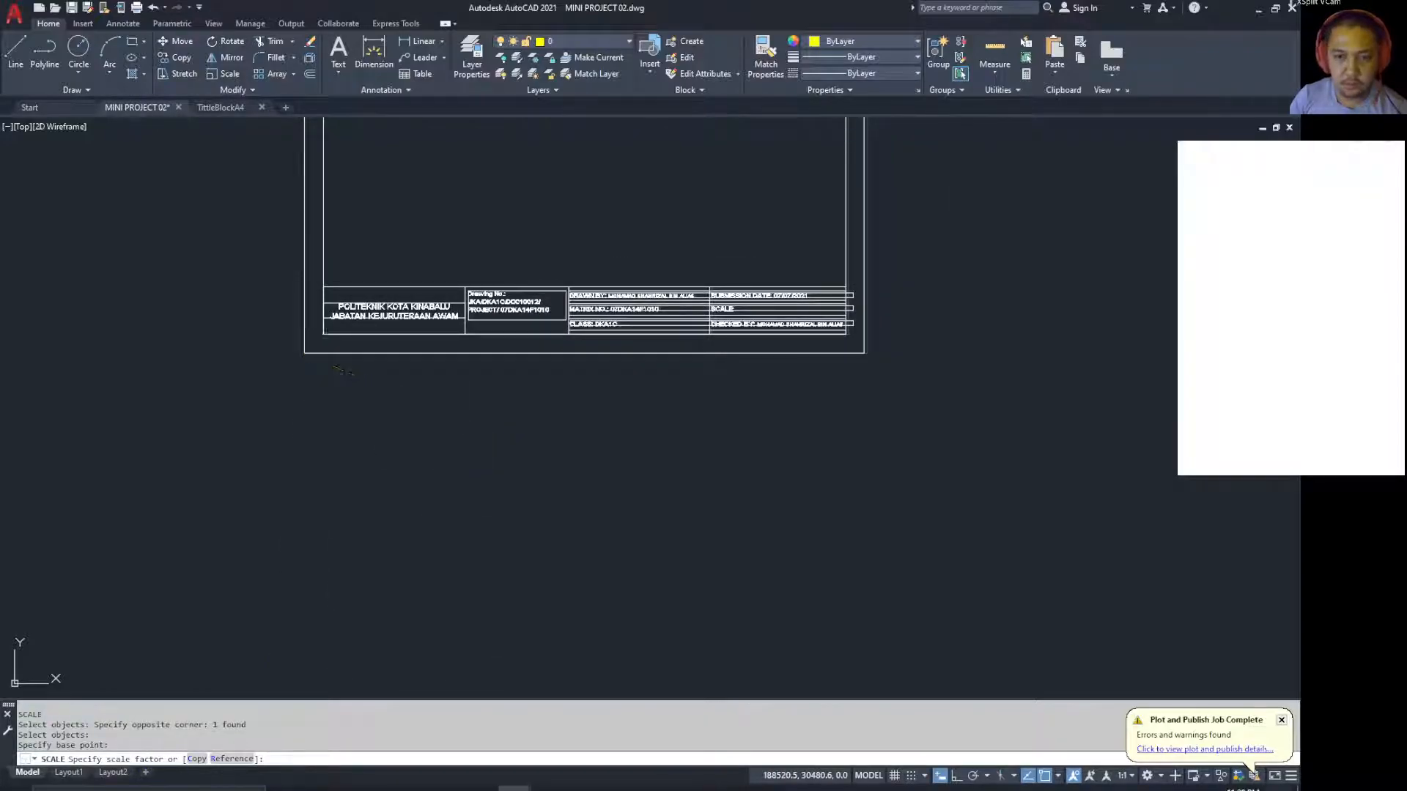
{"action": "key", "text": "Return"}
{"action": "scroll", "coordinate": [559, 464], "scroll_direction": "down", "scroll_amount": 20}
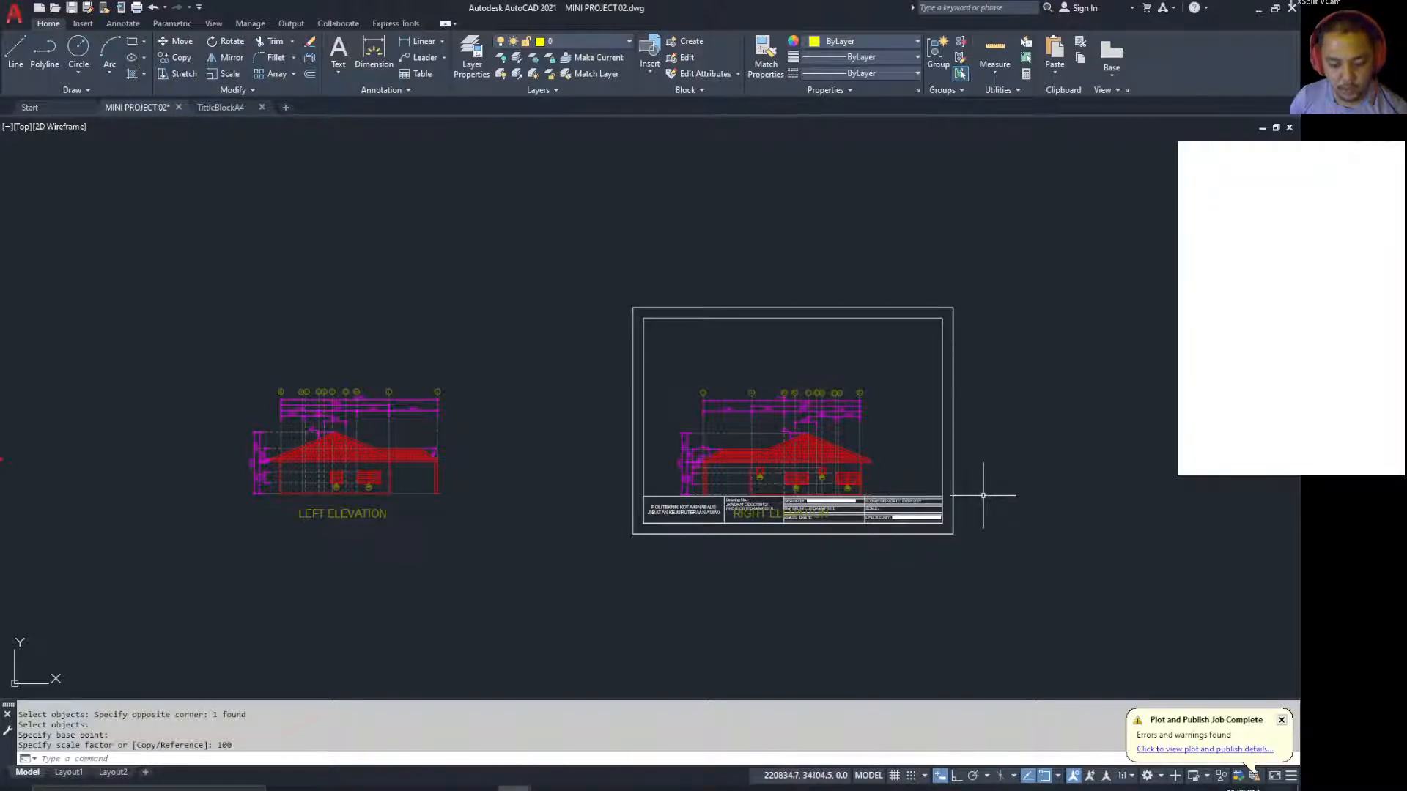
Step: Move the scaled title block so it frames the right elevation and its information strip sits below the RIGHT ELEVATION title
{"action": "key", "text": "Return"}
{"action": "left_click", "coordinate": [1008, 318]}
{"action": "left_click", "coordinate": [881, 532]}
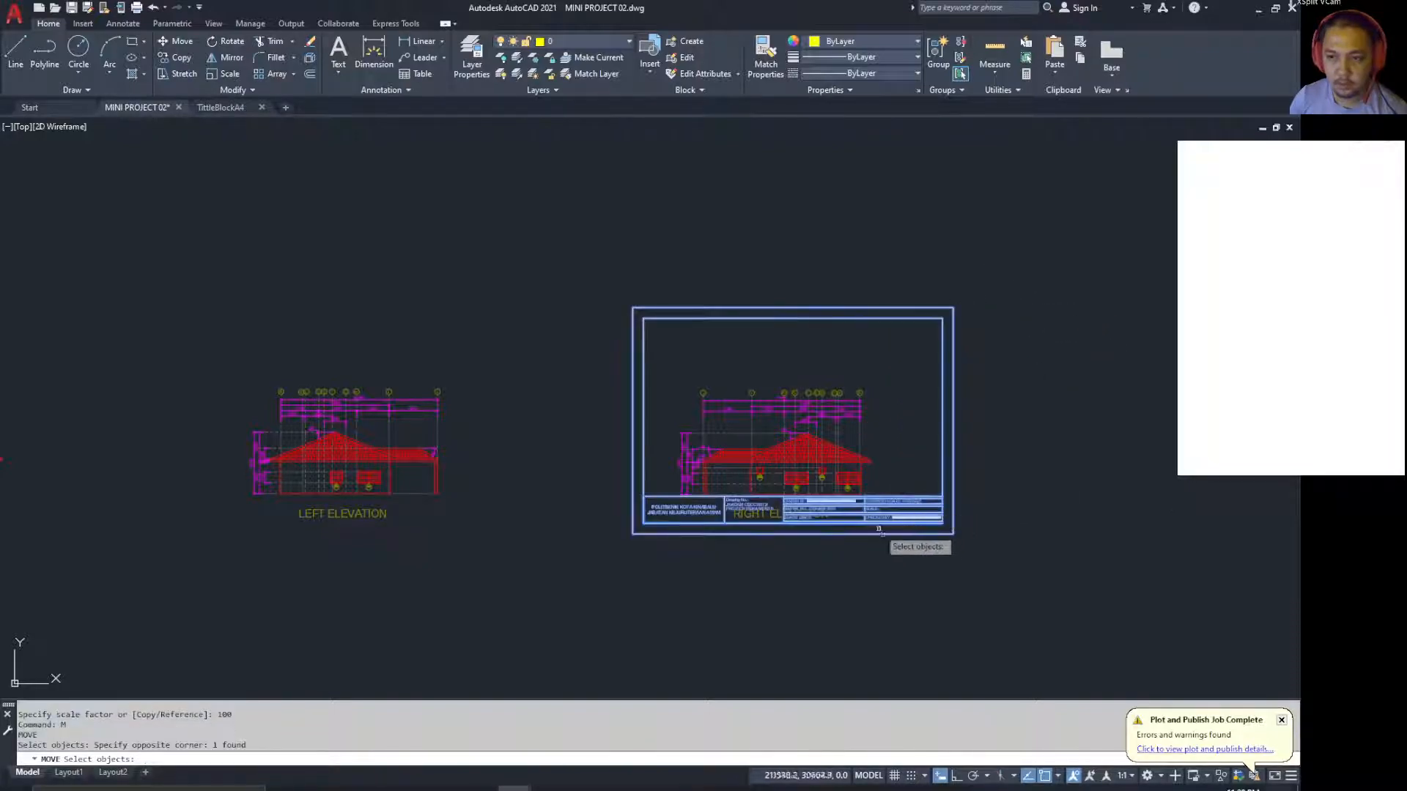
{"action": "scroll", "coordinate": [842, 529], "scroll_direction": "up", "scroll_amount": 7}
{"action": "scroll", "coordinate": [669, 533], "scroll_direction": "down", "scroll_amount": 1}
{"action": "key", "text": "Return"}
{"action": "left_click", "coordinate": [444, 529]}
{"action": "scroll", "coordinate": [444, 542], "scroll_direction": "down", "scroll_amount": 3}
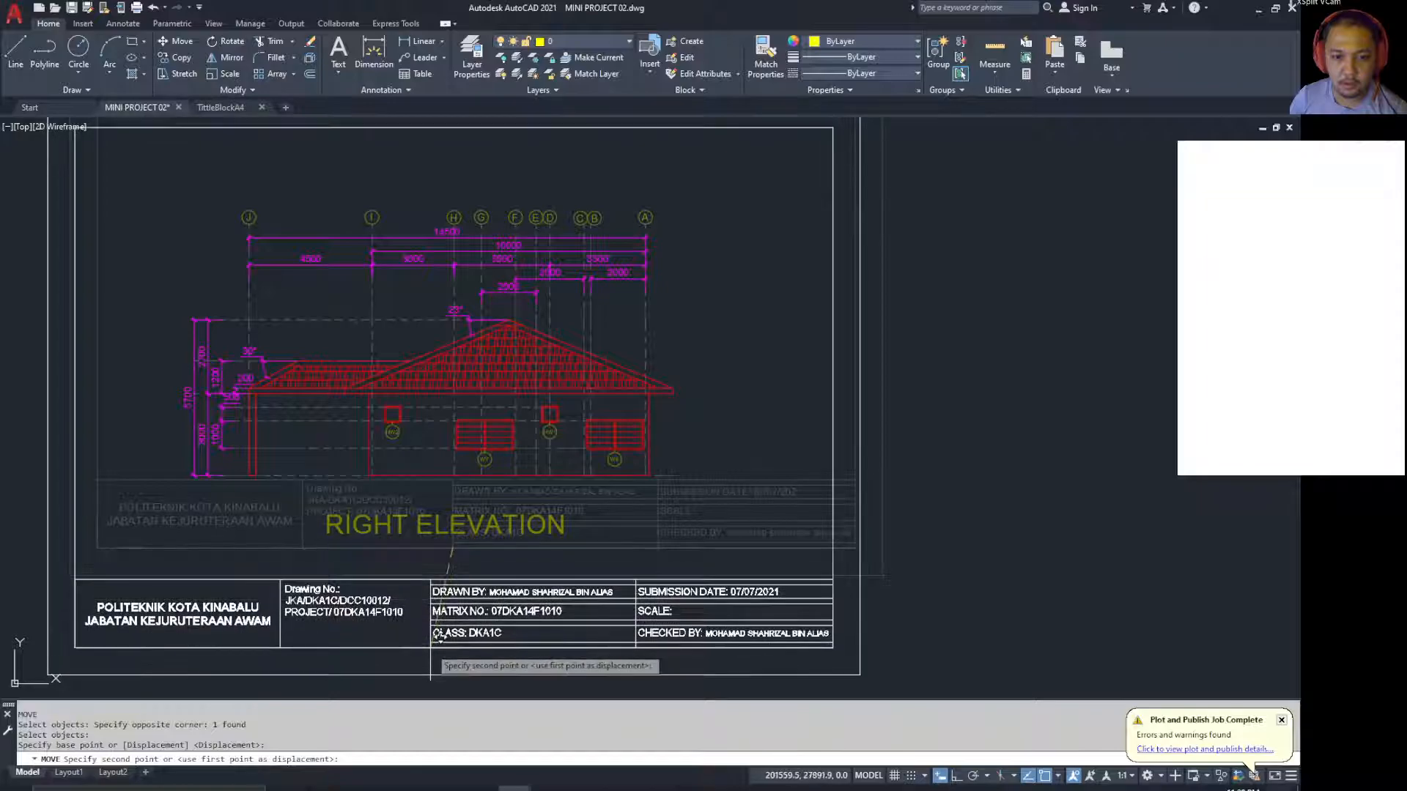
{"action": "left_click", "coordinate": [438, 636]}
{"action": "scroll", "coordinate": [627, 583], "scroll_direction": "down", "scroll_amount": 2}
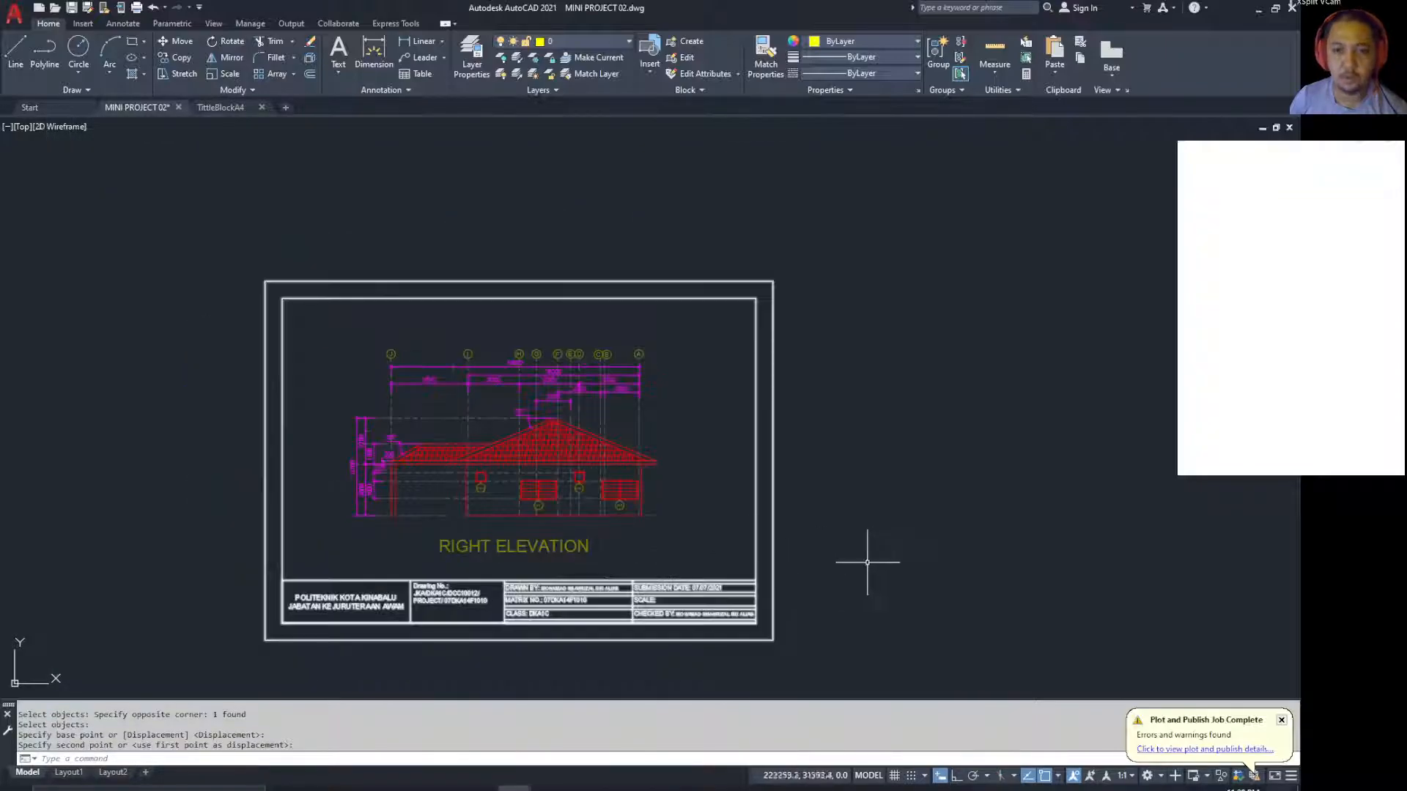
Step: Open the TBA4 block definition in the Block Editor from the right elevation's title block
{"action": "scroll", "coordinate": [615, 618], "scroll_direction": "up", "scroll_amount": 5}
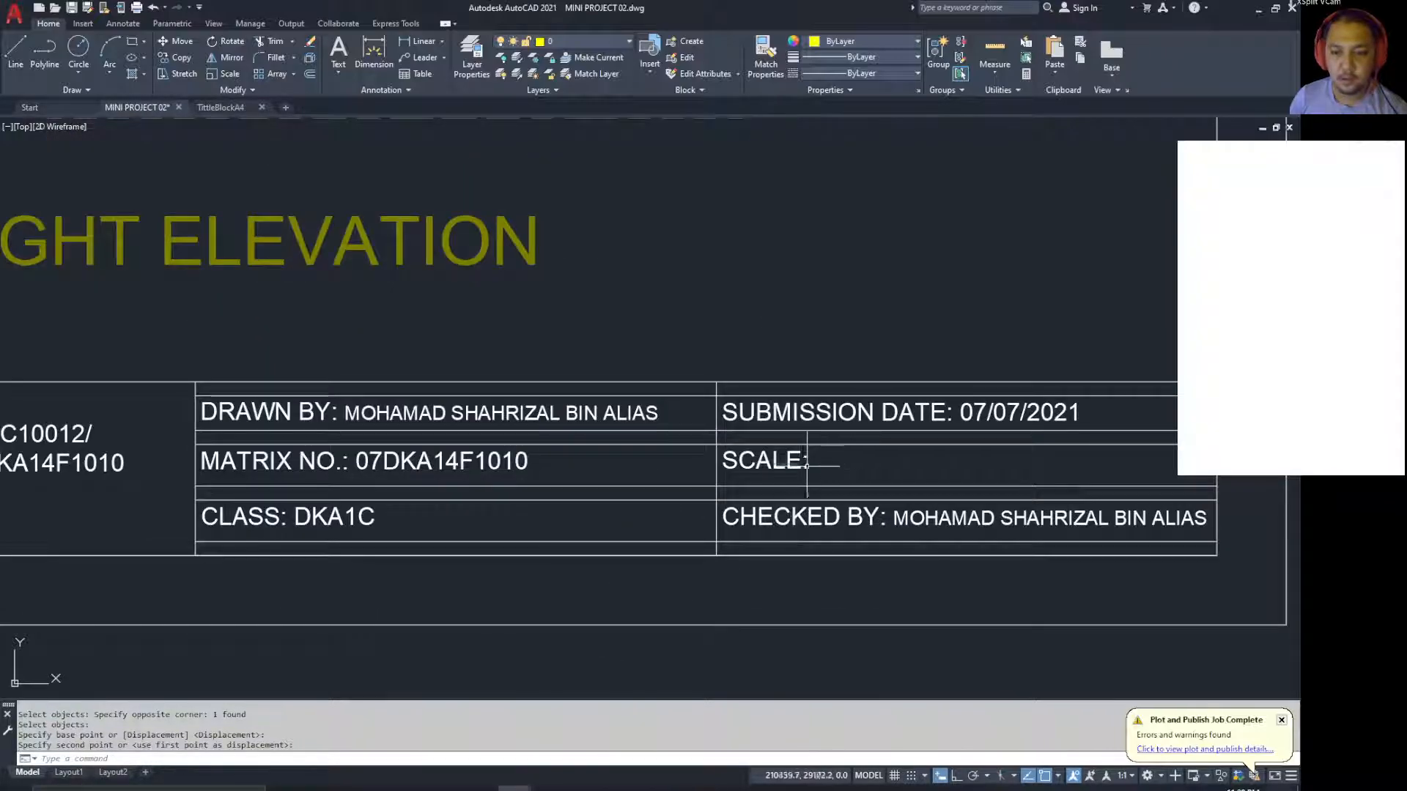
{"action": "double_click", "coordinate": [806, 463]}
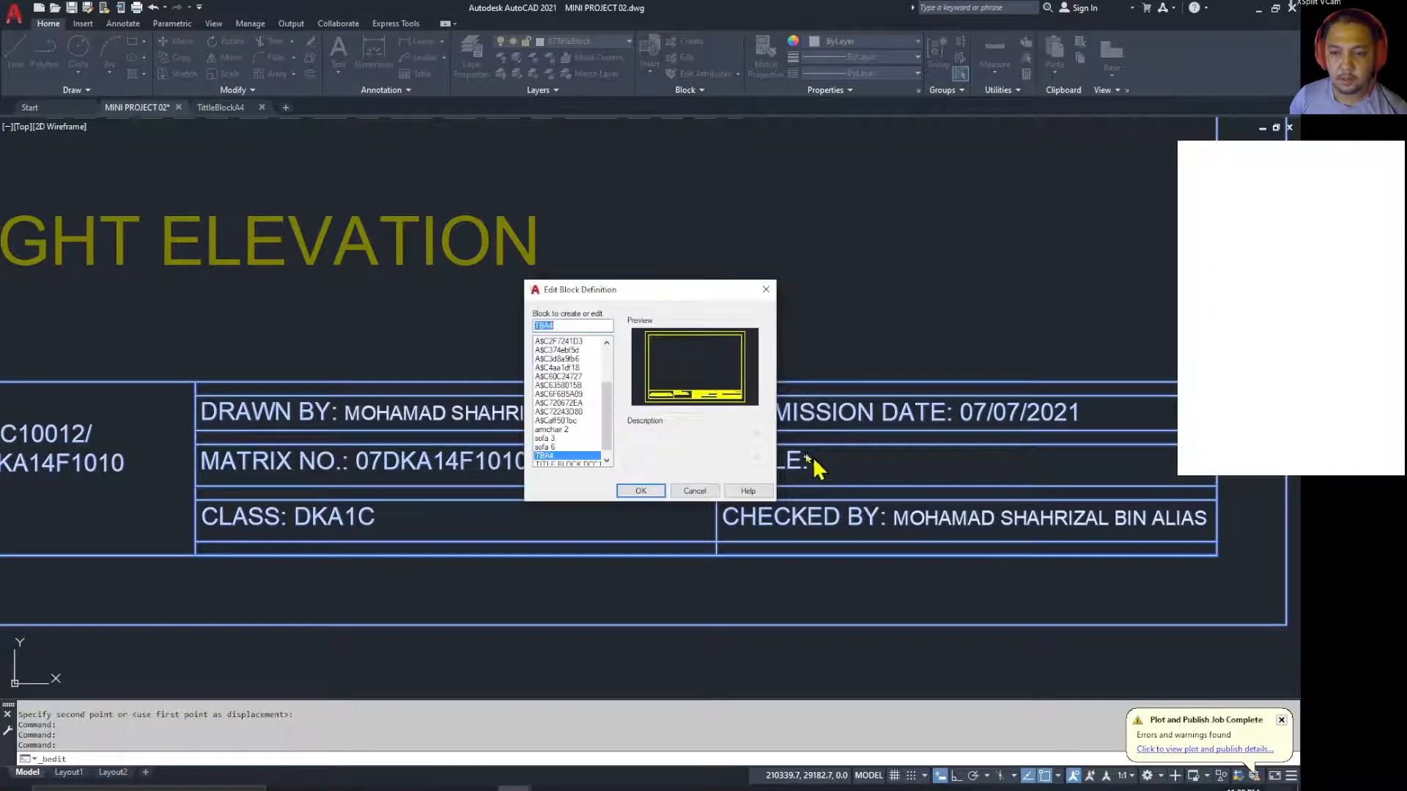
{"action": "left_click", "coordinate": [640, 491]}
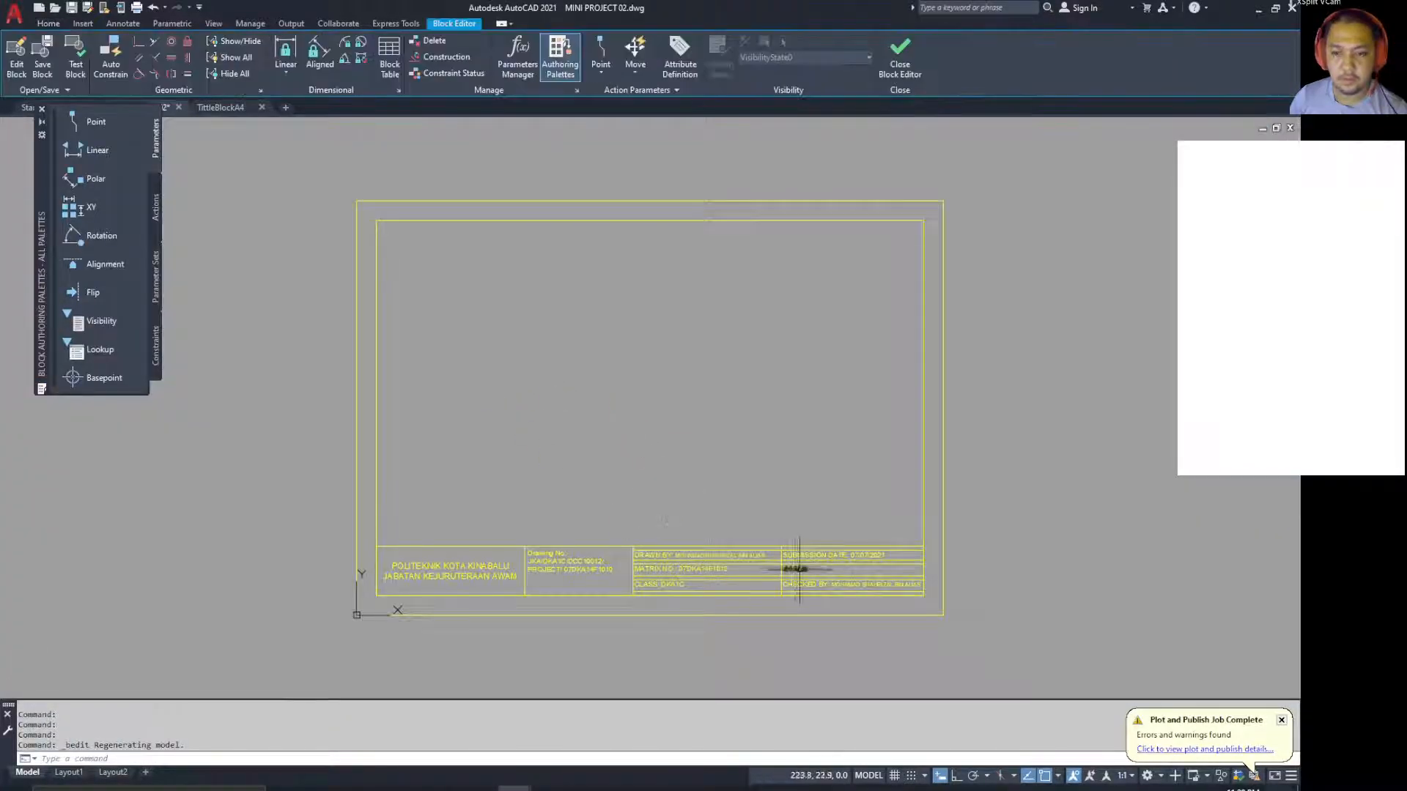
Step: Complete the title block's scale text as SCALE: 1 : 100 and save the changes to the TBA4 block
{"action": "scroll", "coordinate": [799, 568], "scroll_direction": "up", "scroll_amount": 6}
{"action": "left_click", "coordinate": [823, 540]}
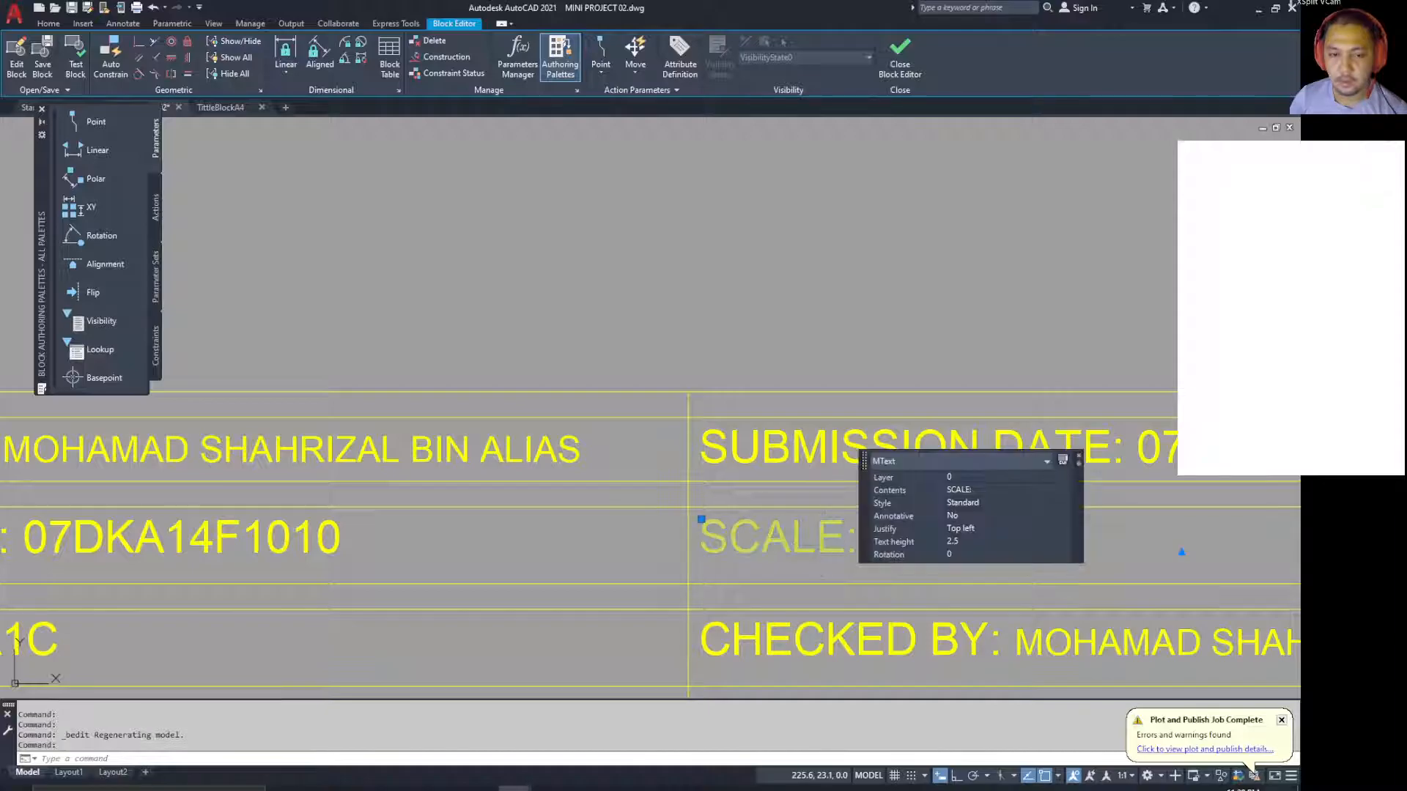
{"action": "double_click", "coordinate": [872, 543]}
{"action": "type", "text": "1 : 100"}
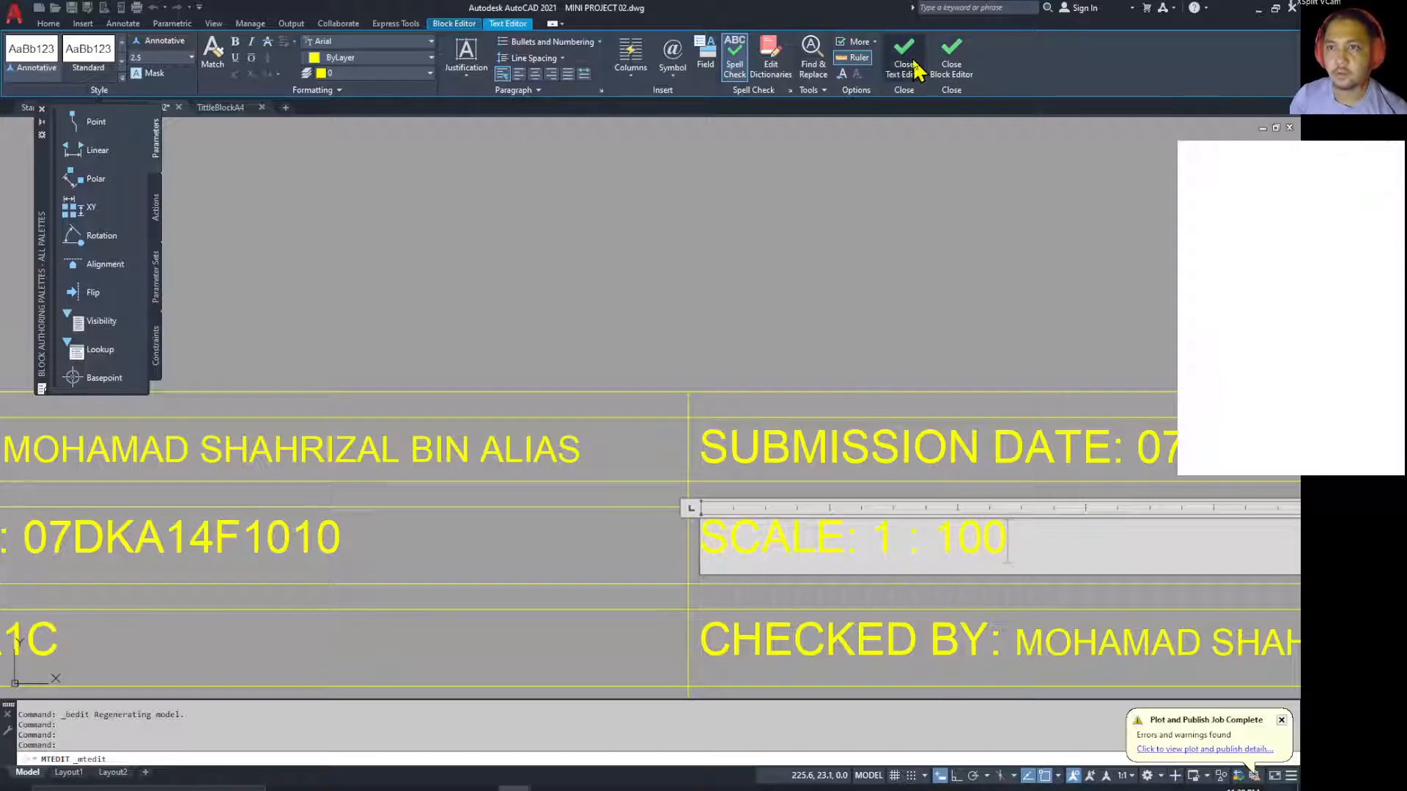
{"action": "left_click", "coordinate": [915, 71]}
{"action": "left_click", "coordinate": [901, 53]}
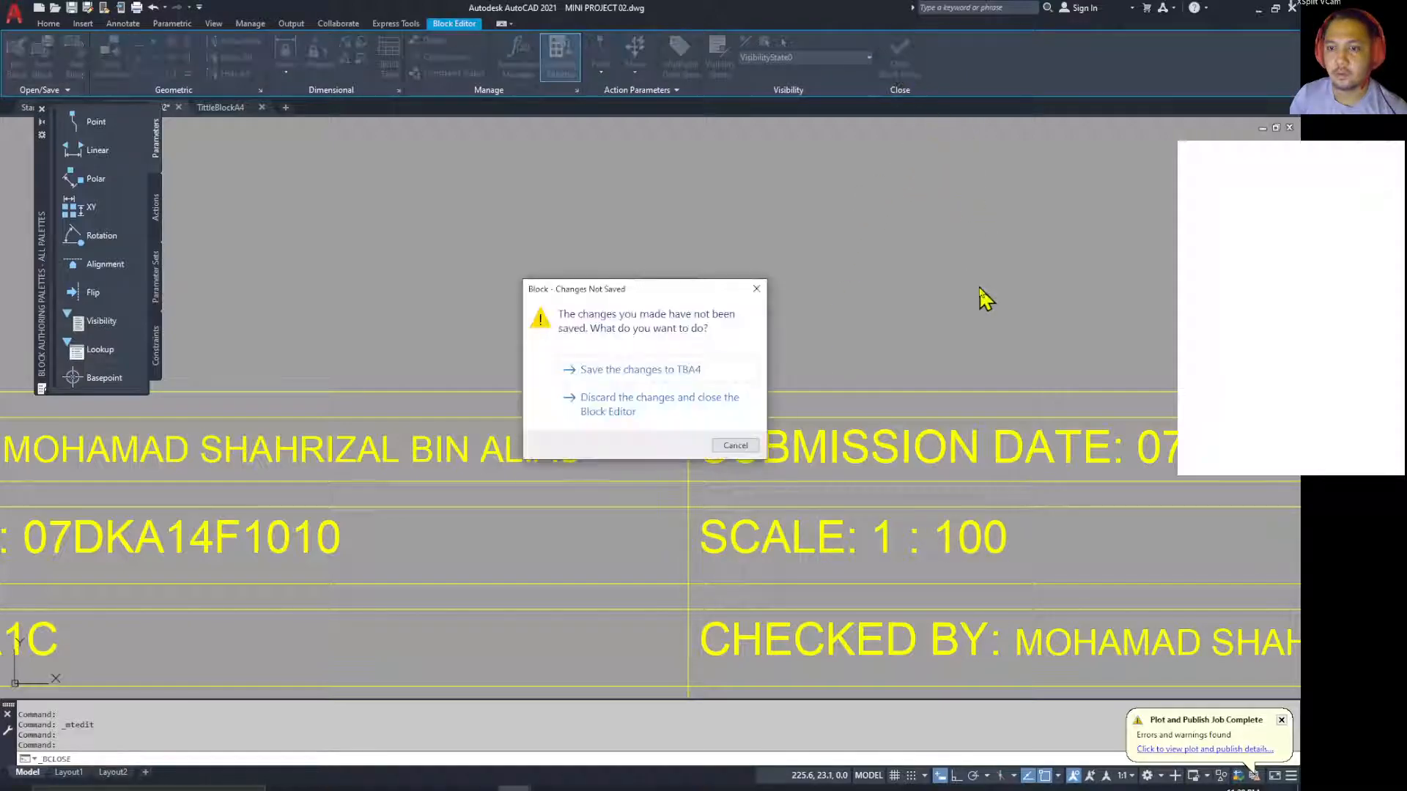
{"action": "left_click", "coordinate": [707, 374]}
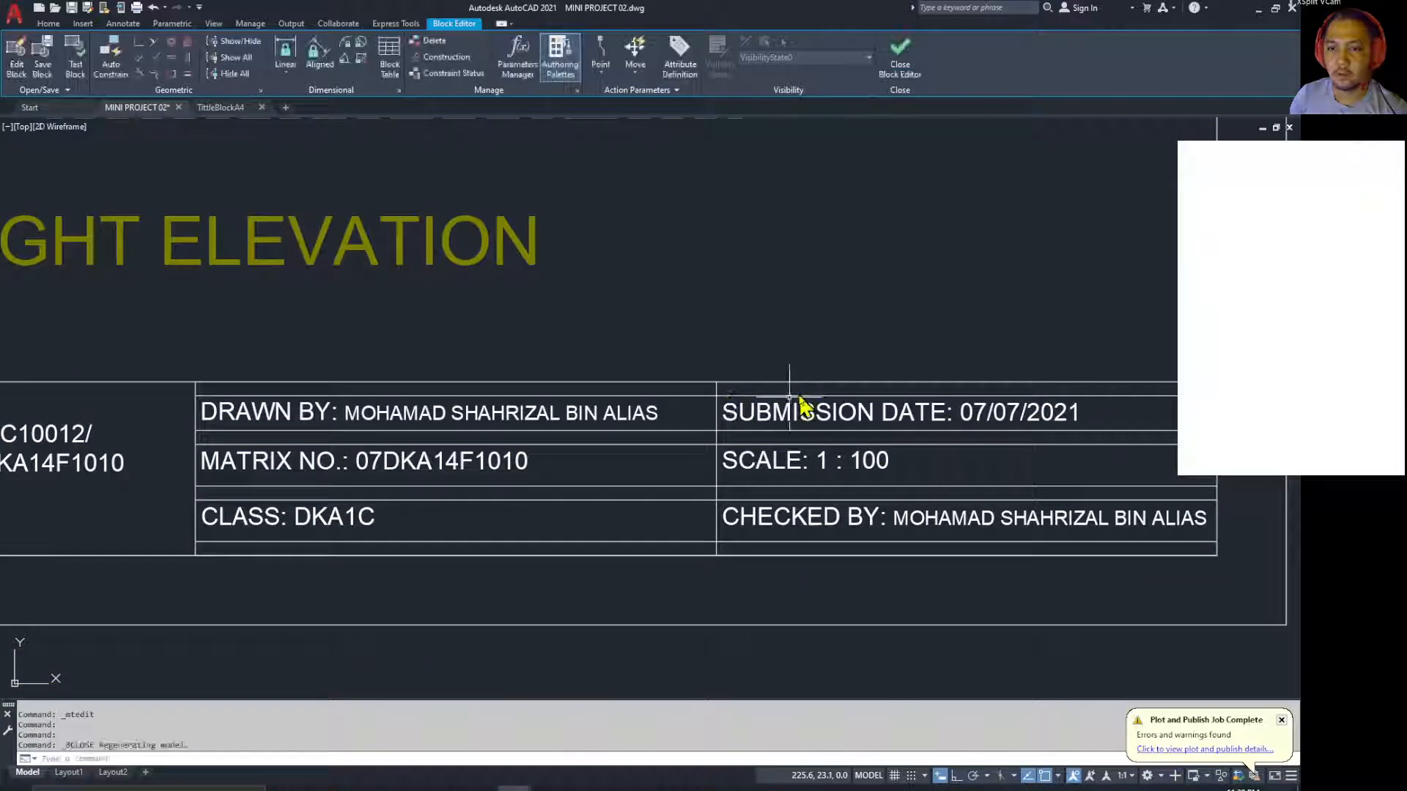
Step: Start plotting a single sheet and window the plot area on the outer border of the right elevation's title block
{"action": "scroll", "coordinate": [795, 389], "scroll_direction": "down", "scroll_amount": 6}
{"action": "middle_click_drag", "start_coordinate": [1018, 403], "coordinate": [978, 550]}
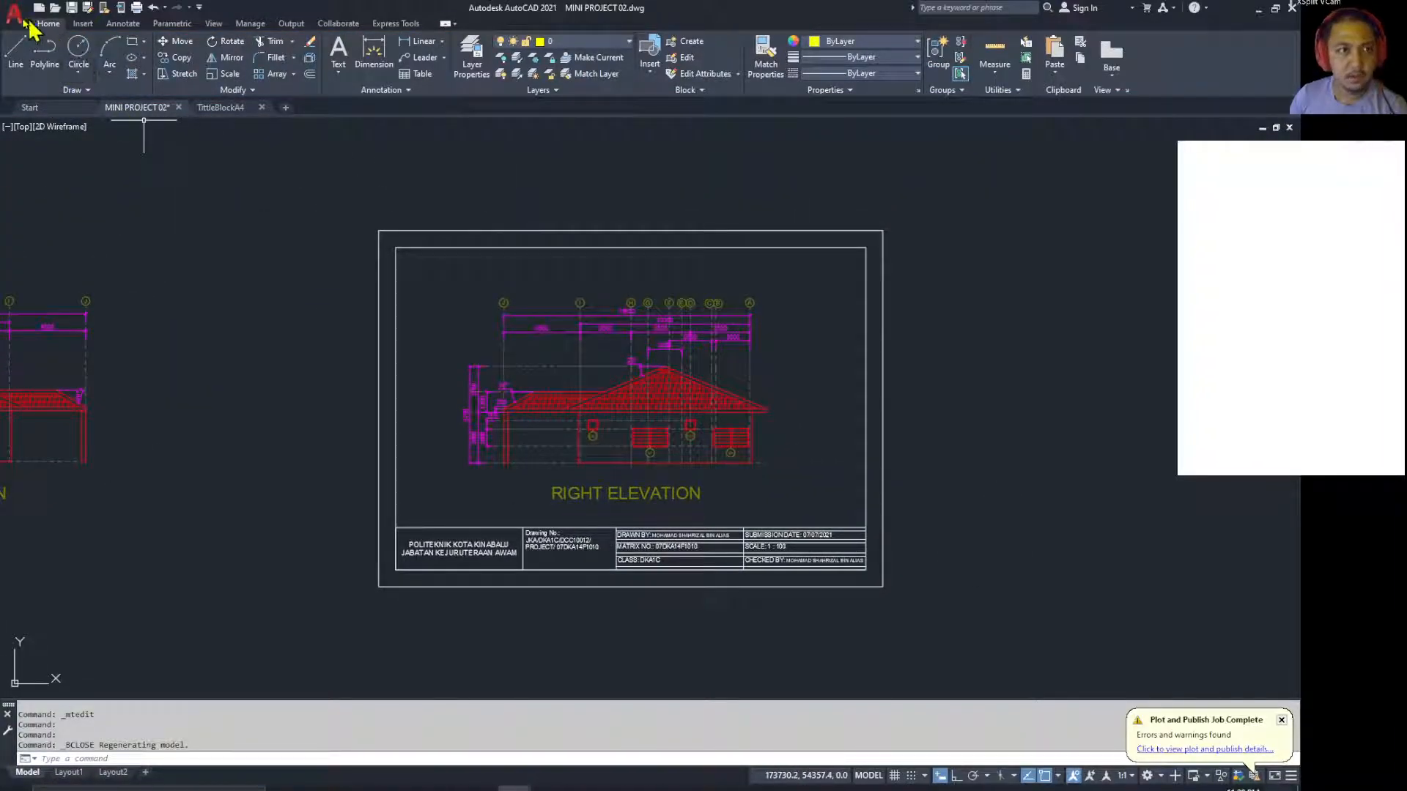
{"action": "left_click", "coordinate": [137, 9]}
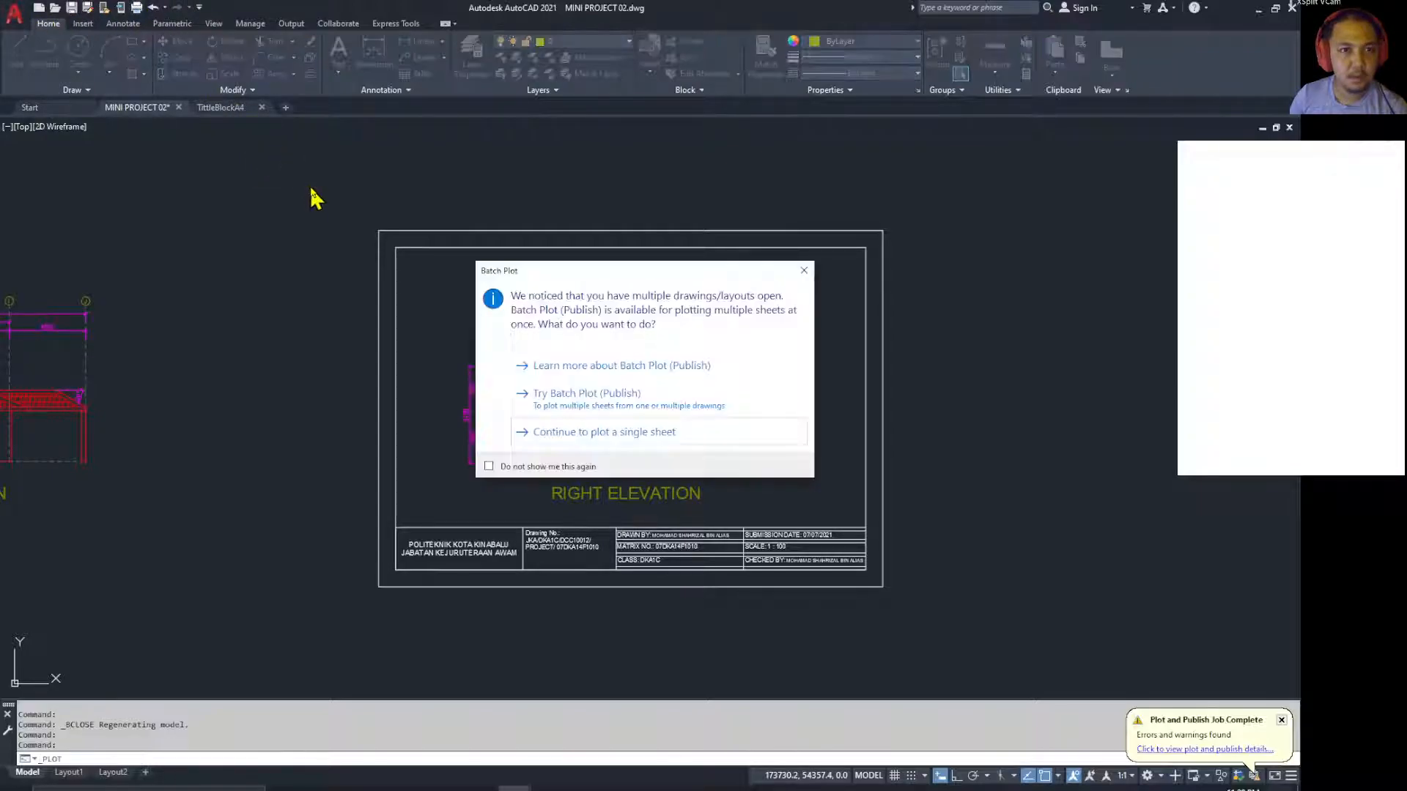
{"action": "left_click", "coordinate": [615, 434]}
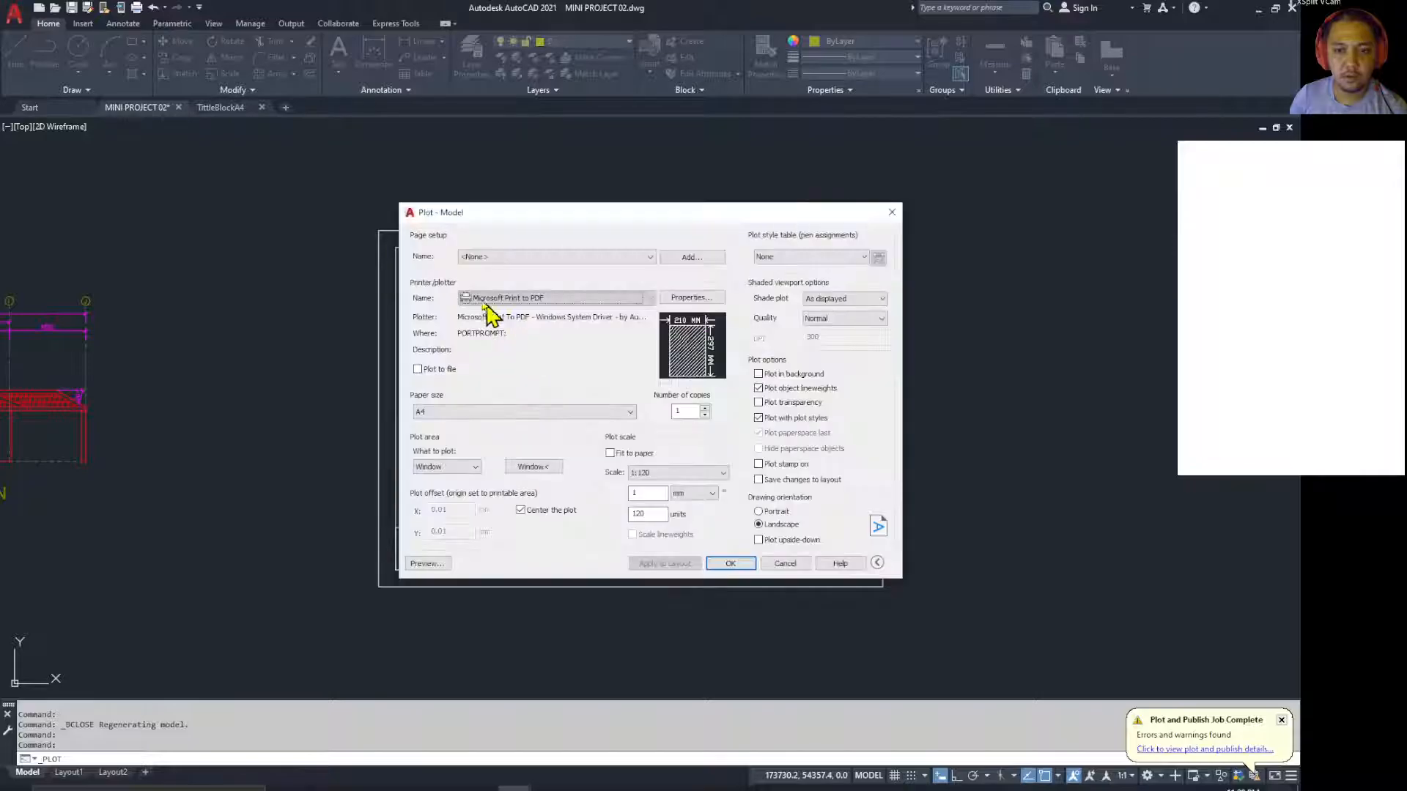
{"action": "left_click", "coordinate": [535, 469]}
{"action": "left_click", "coordinate": [378, 230]}
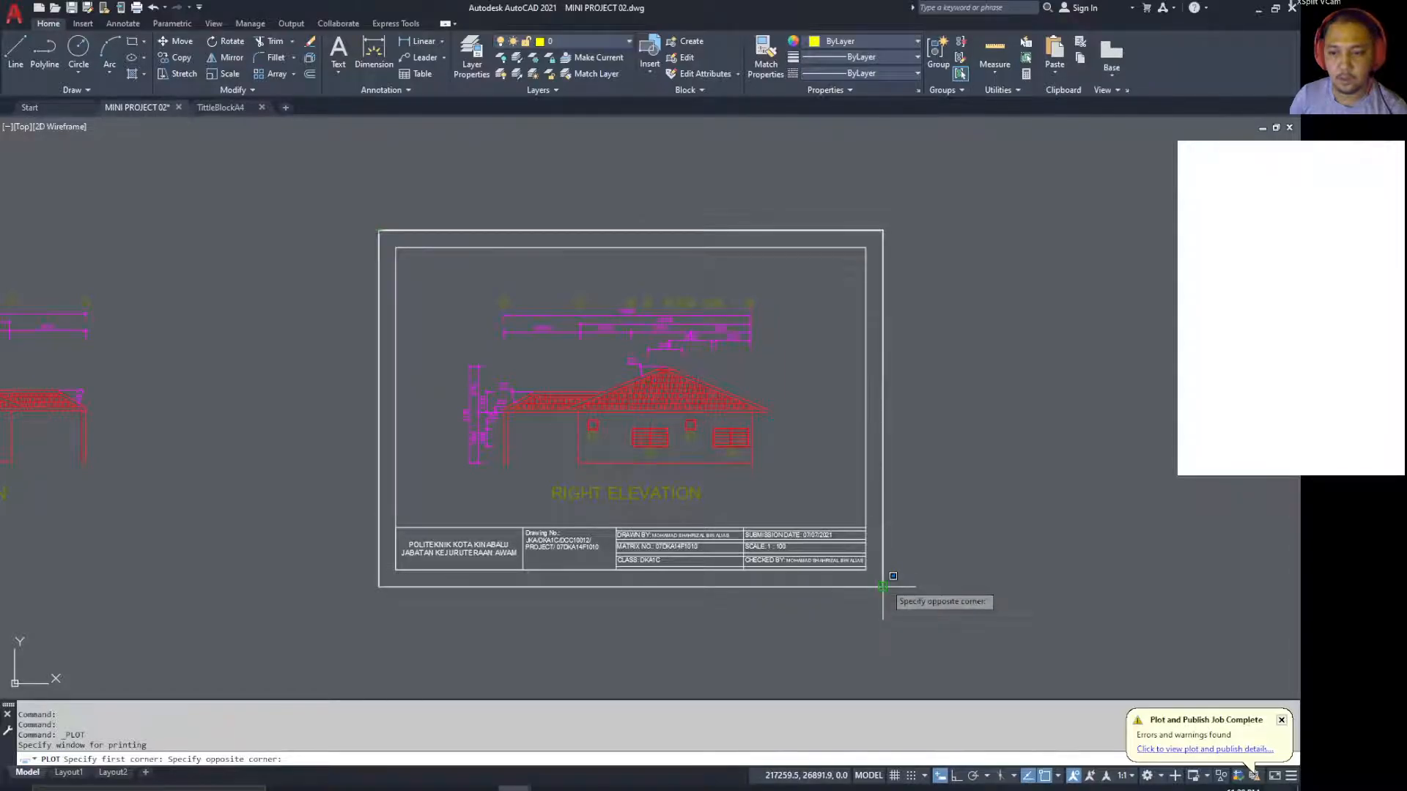
{"action": "left_click", "coordinate": [883, 586]}
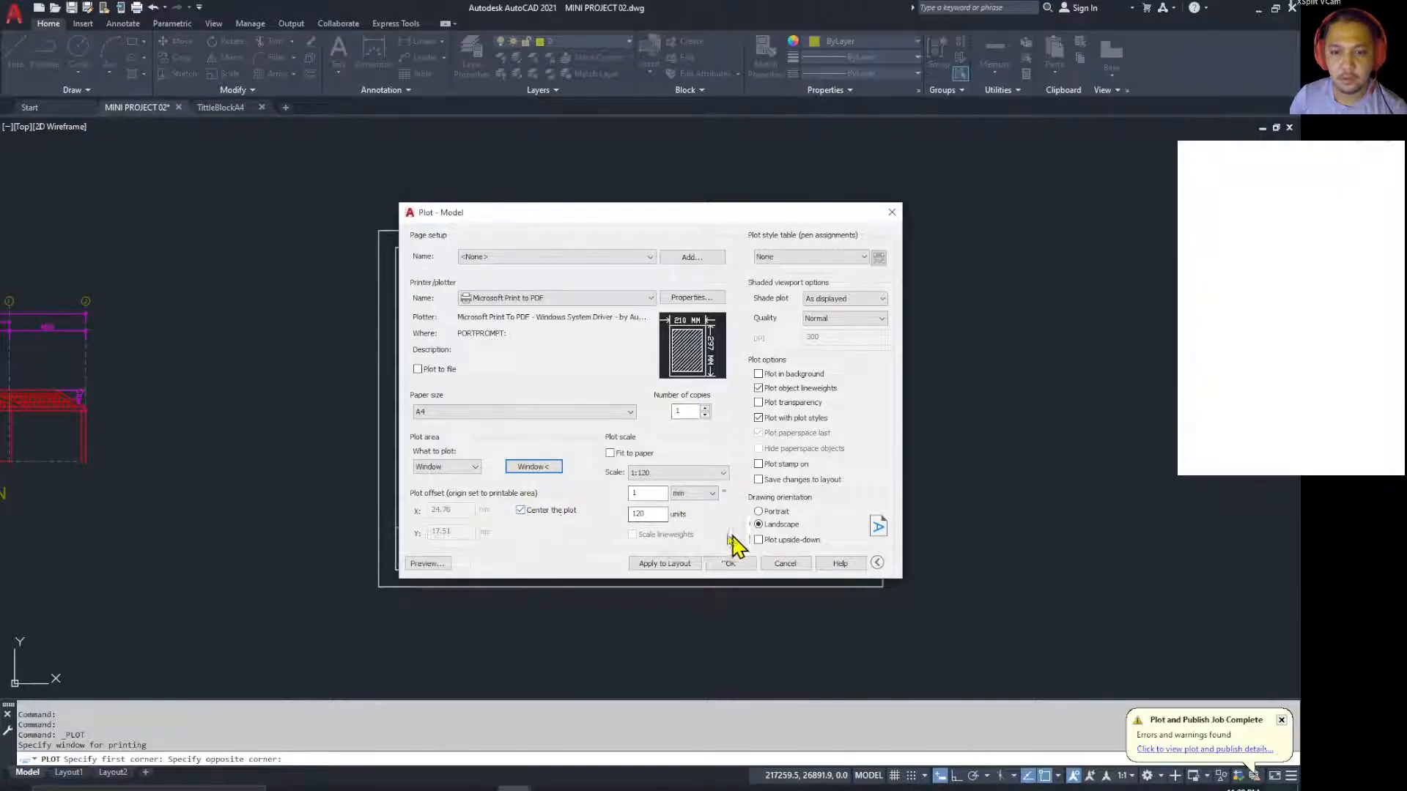
Step: Set the plot scale to 1:100 after comparing its paper fit with 1:120
{"action": "left_click", "coordinate": [640, 519]}
{"action": "left_click", "coordinate": [724, 474]}
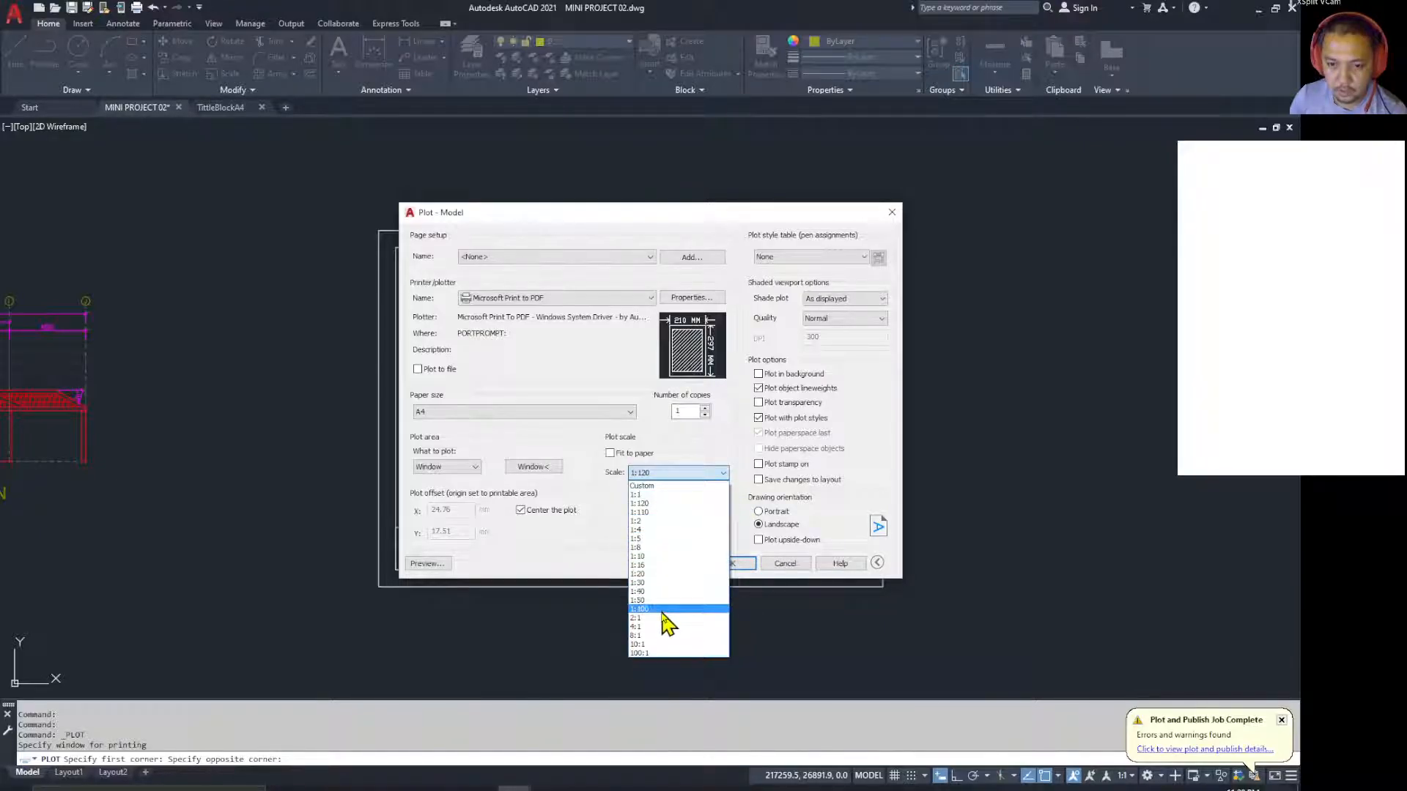
{"action": "left_click", "coordinate": [662, 609]}
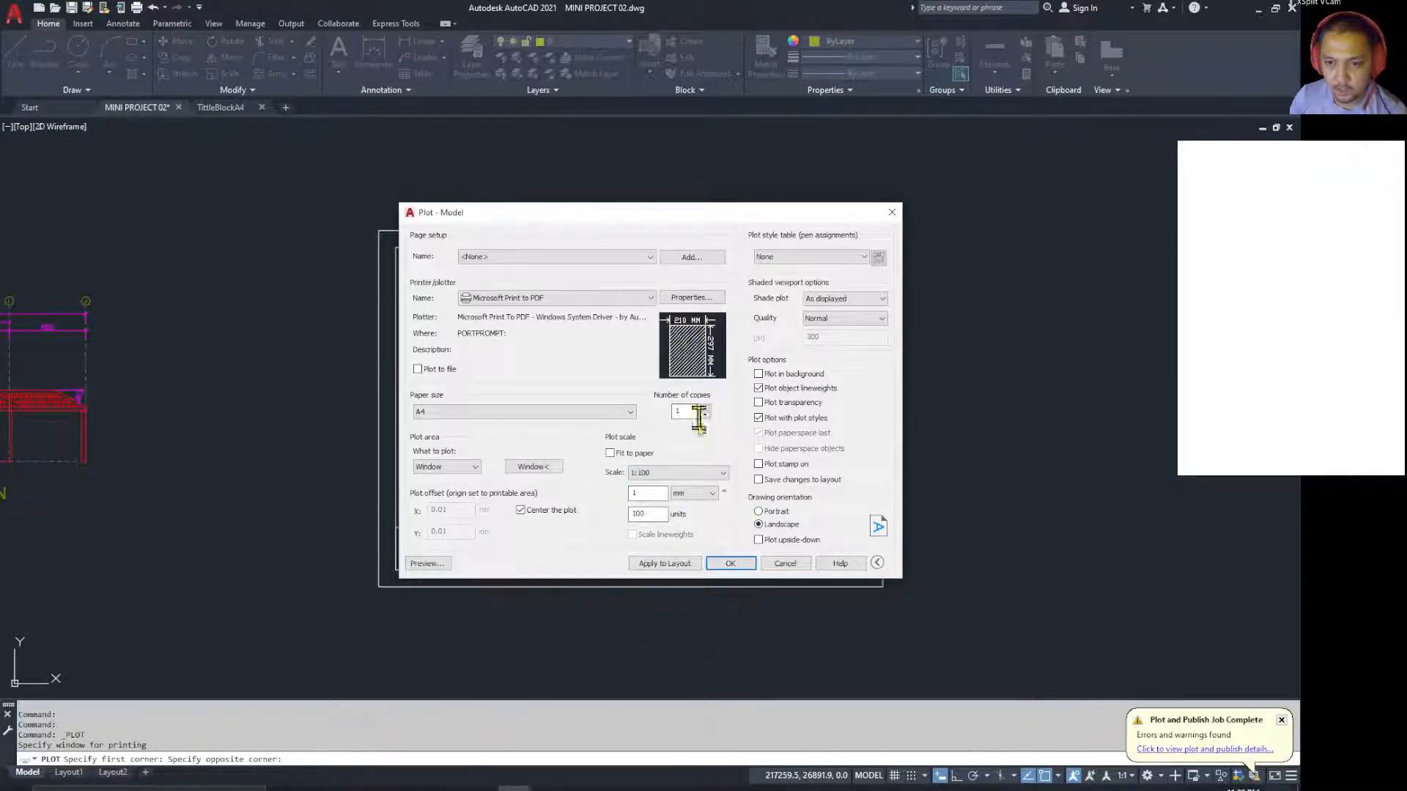
{"action": "left_click", "coordinate": [694, 473]}
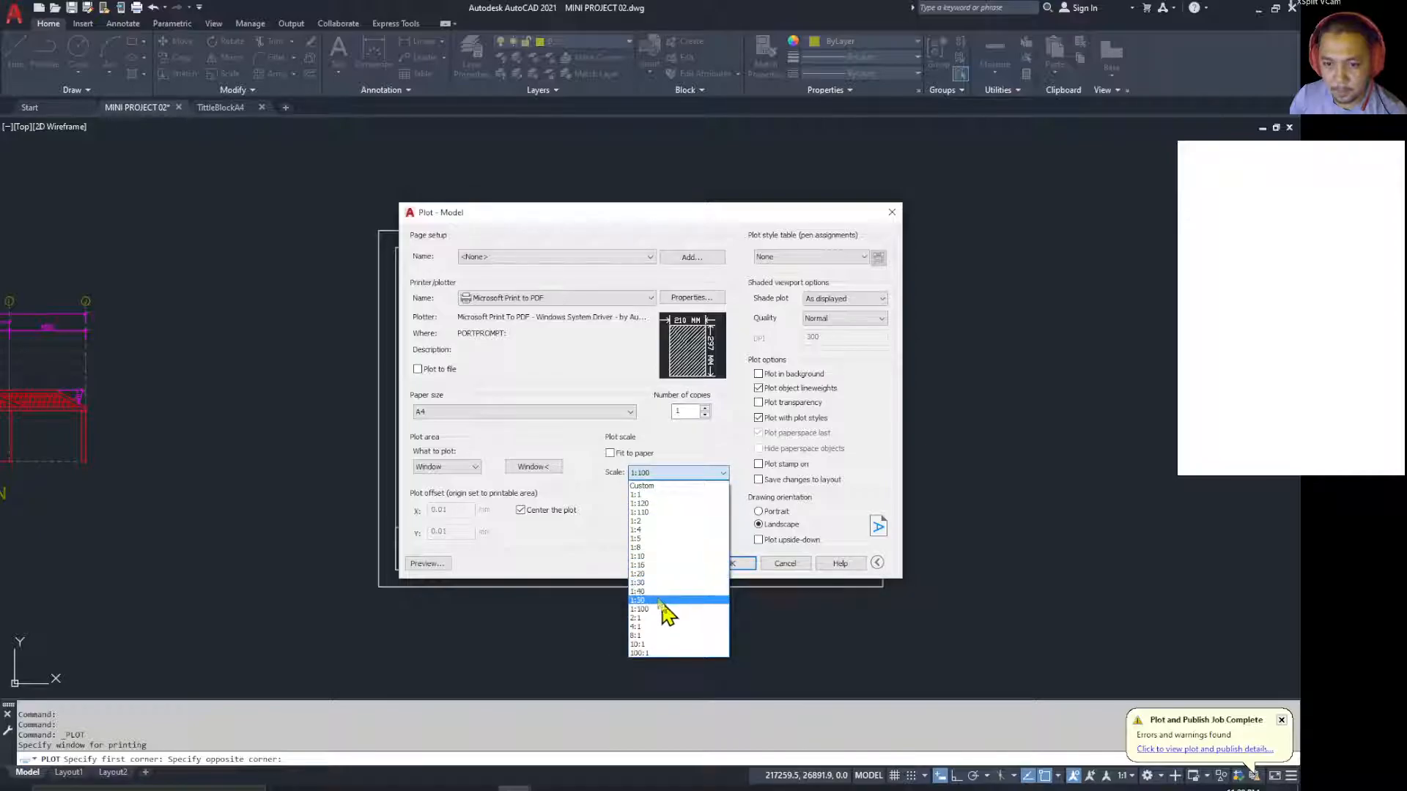
{"action": "left_click", "coordinate": [666, 503]}
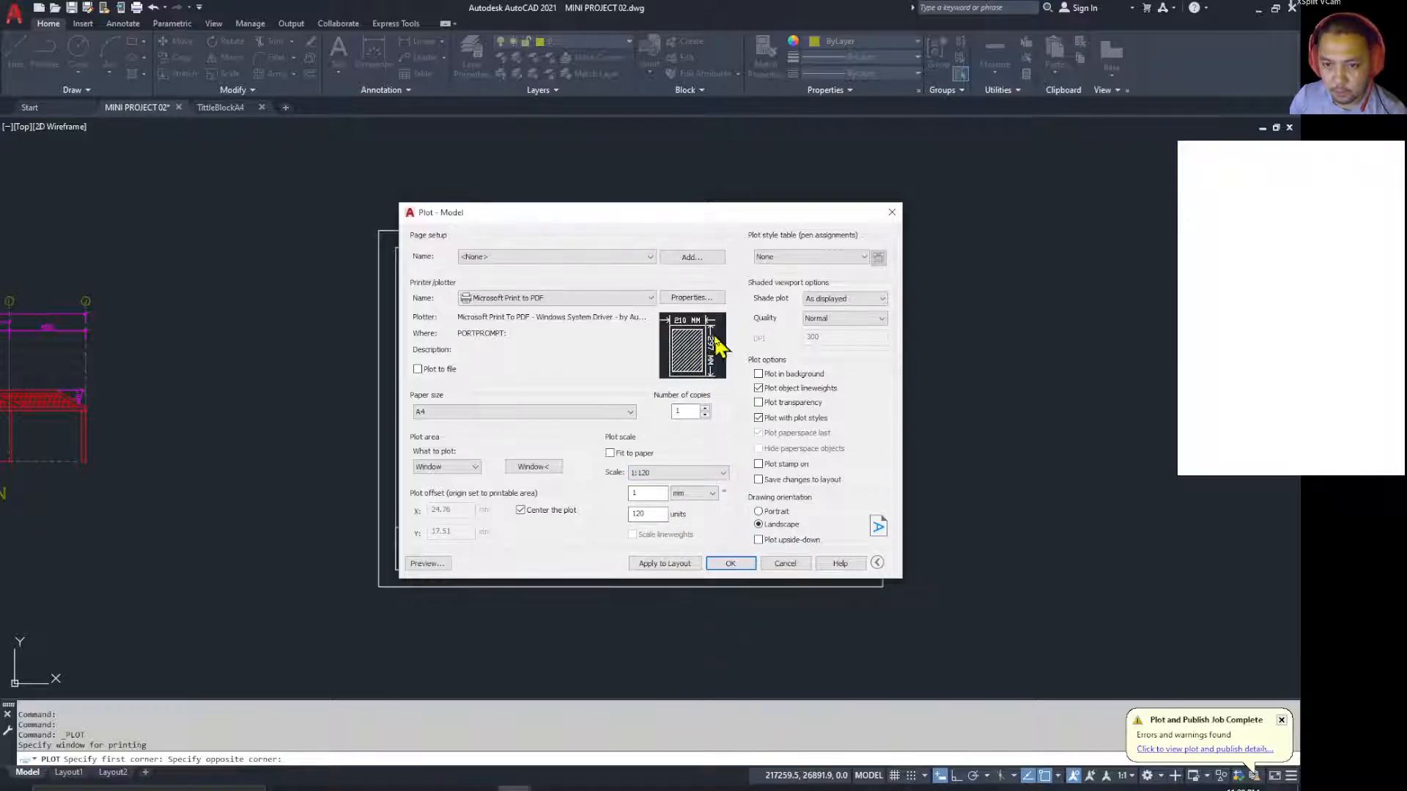
{"action": "mouse_move", "coordinate": [680, 363]}
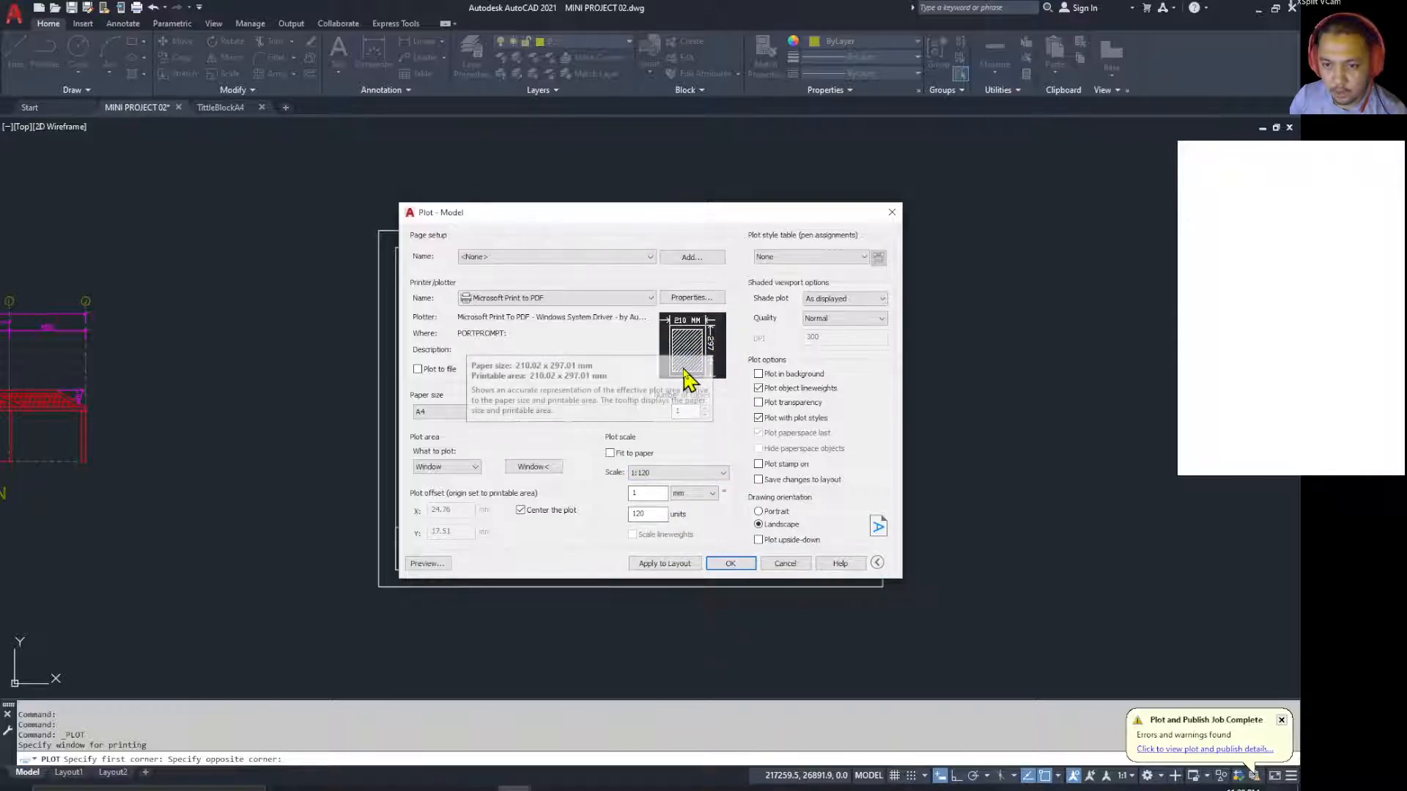
{"action": "left_click", "coordinate": [696, 473]}
{"action": "left_click", "coordinate": [654, 608]}
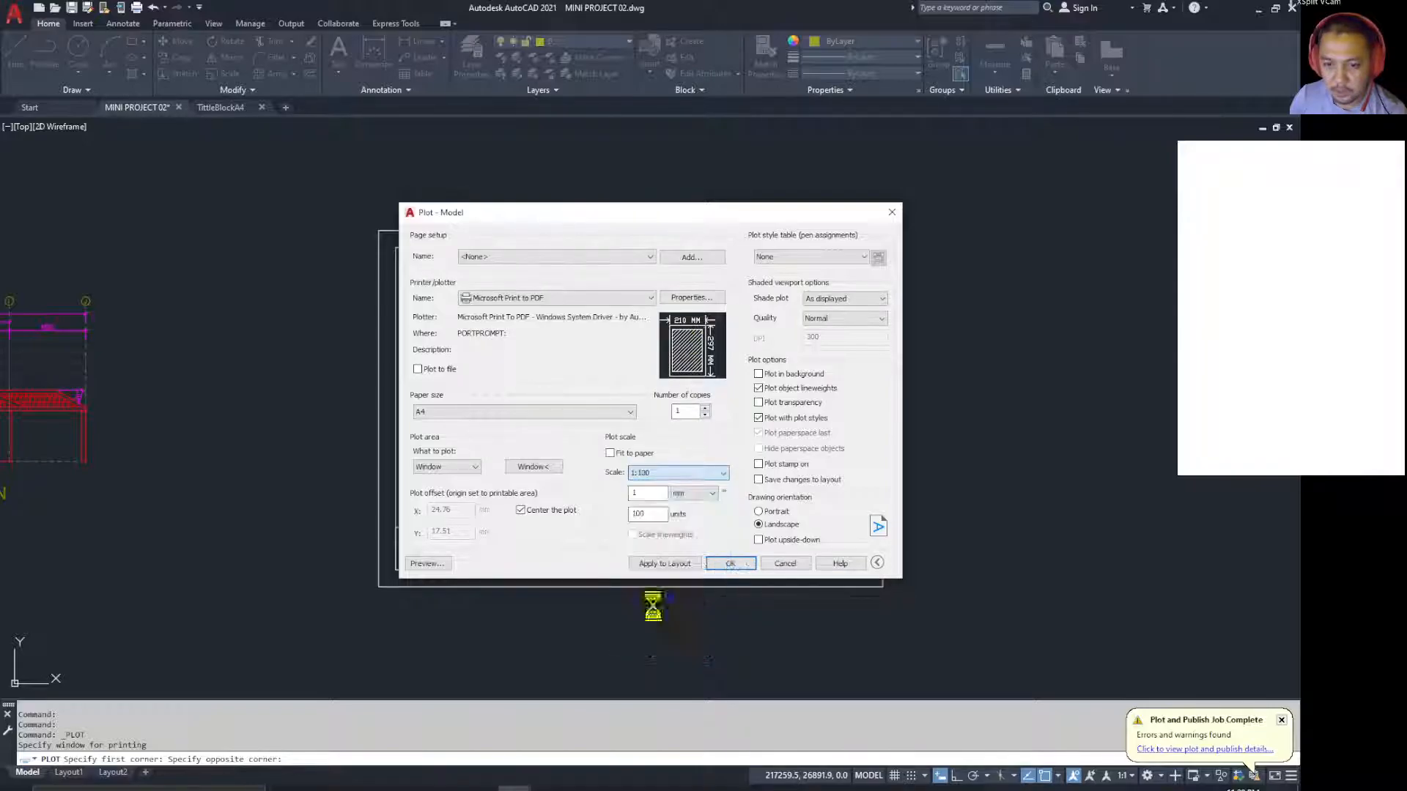
{"action": "mouse_move", "coordinate": [698, 364]}
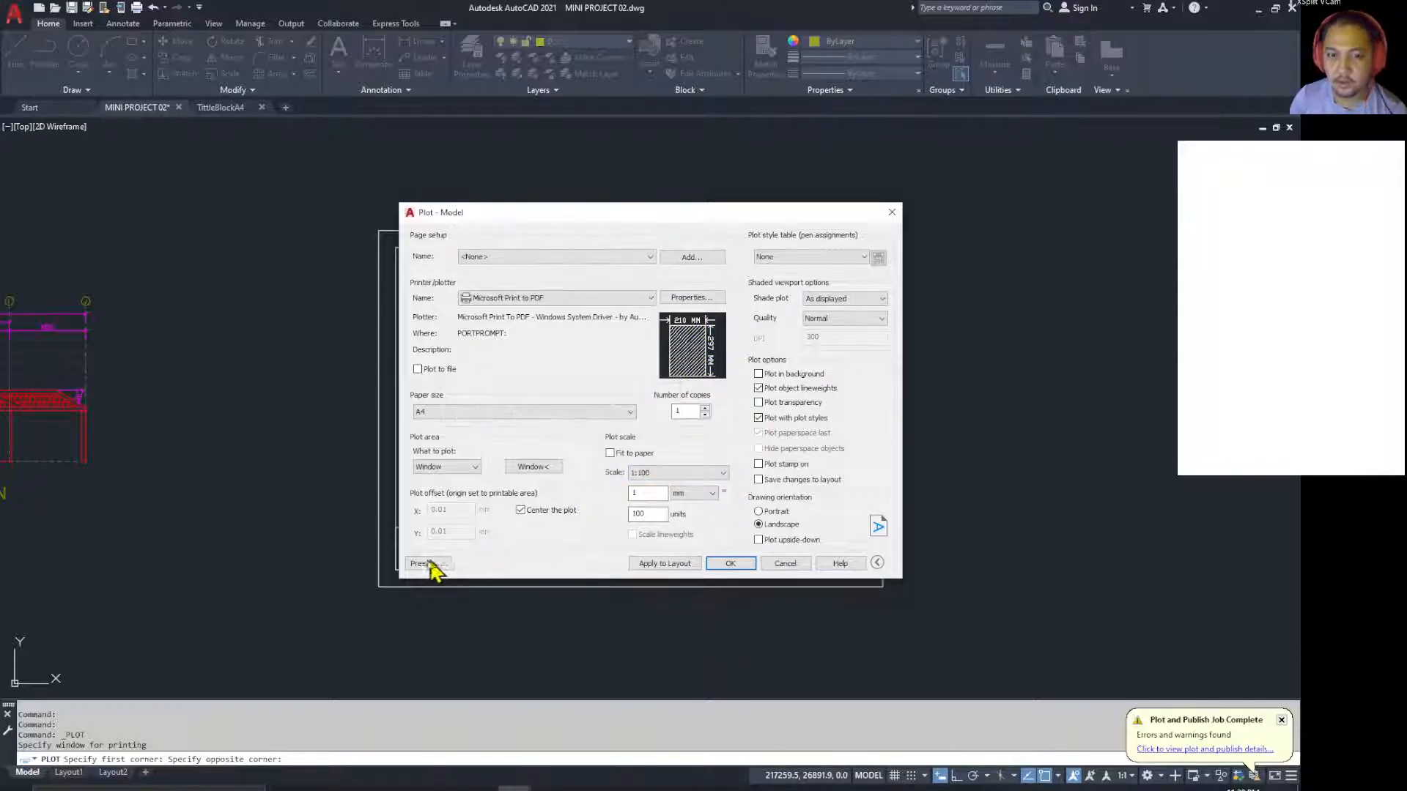
Step: Preview the right elevation plot despite the differing annotation scale, send it to PDF and cancel saving the file
{"action": "left_click", "coordinate": [426, 564]}
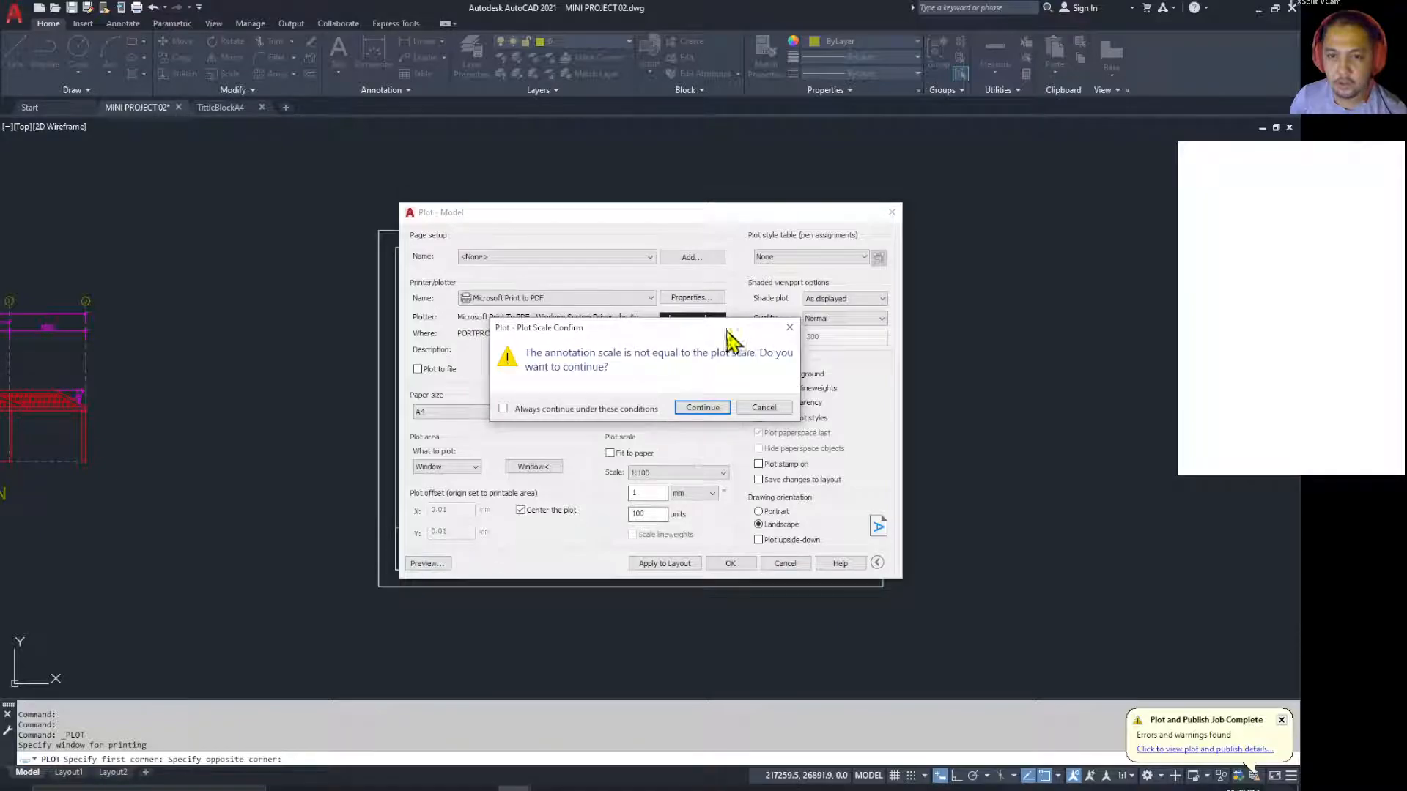
{"action": "left_click", "coordinate": [701, 409]}
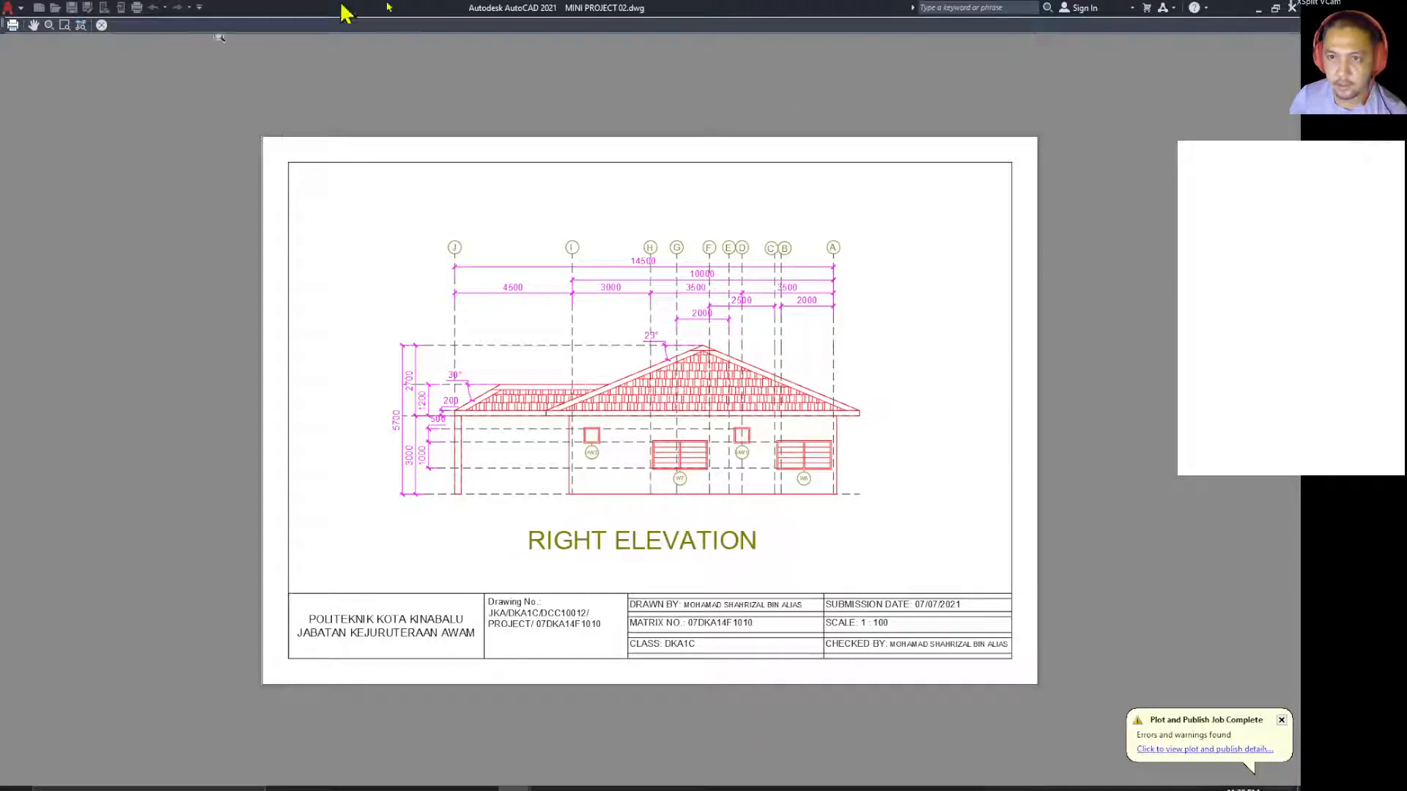
{"action": "left_click", "coordinate": [14, 25]}
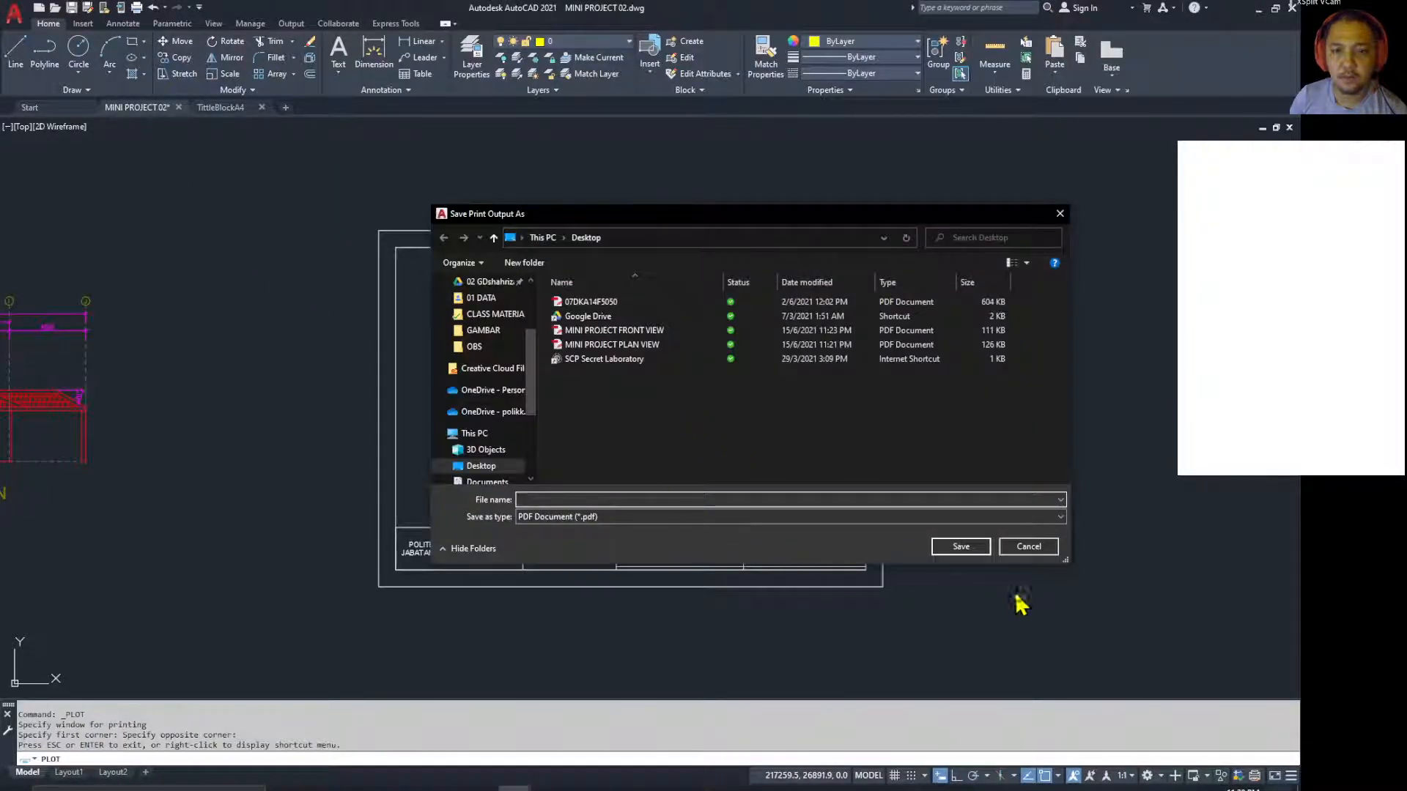
{"action": "left_click", "coordinate": [1029, 548]}
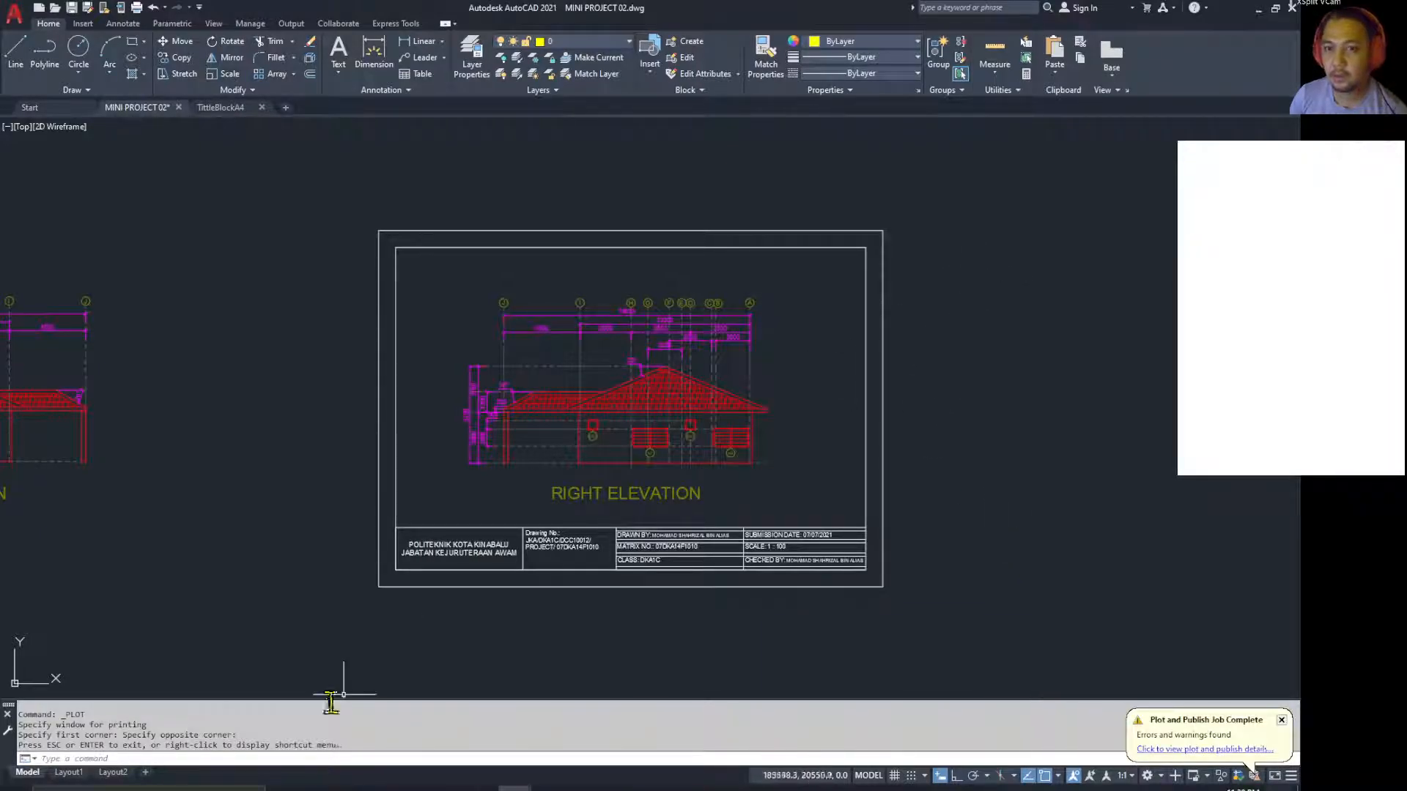
Step: Compare the front elevation sheet in Layout1 with the framed right elevation in model space
{"action": "left_click", "coordinate": [67, 777]}
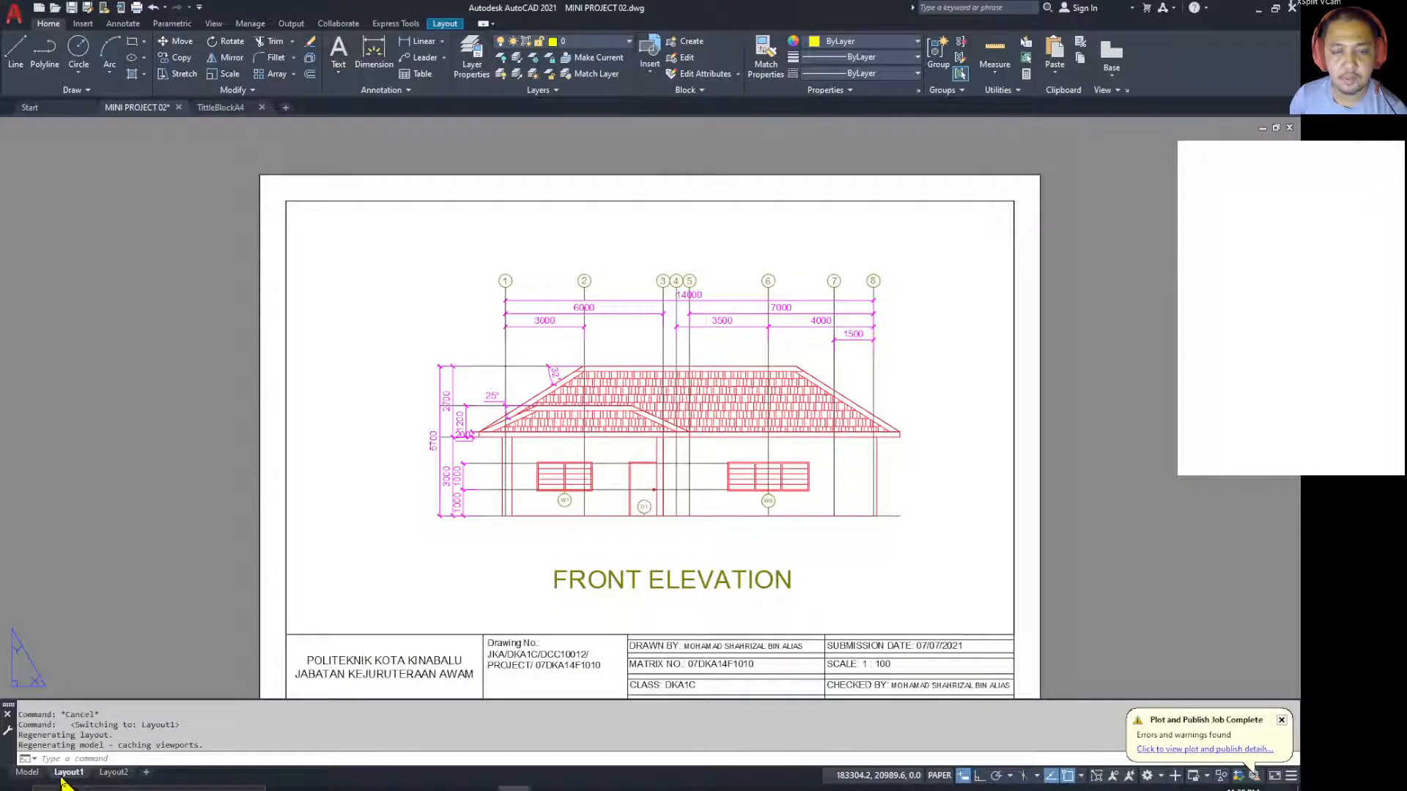
{"action": "mouse_move", "coordinate": [28, 780]}
{"action": "left_click", "coordinate": [27, 773]}
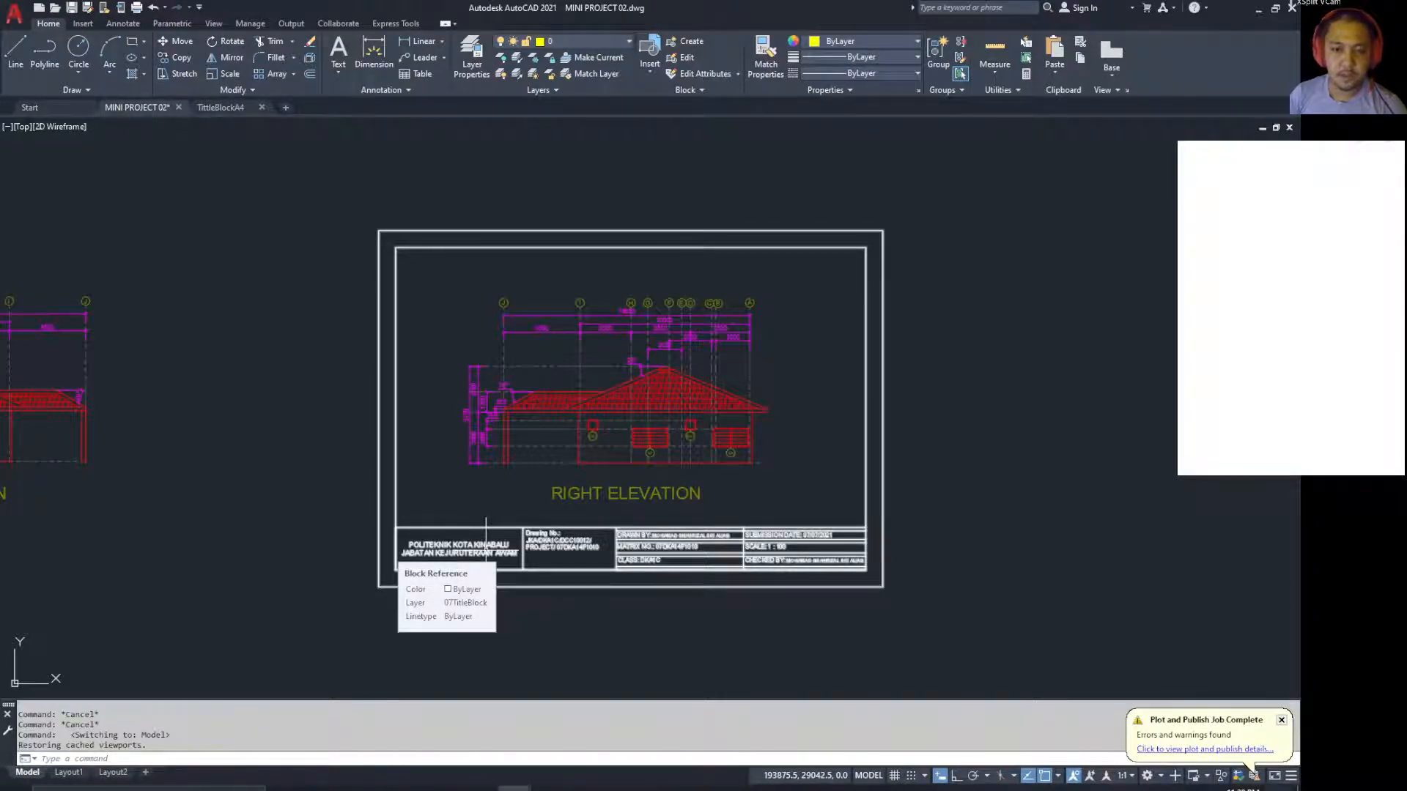
Step: Activate the viewport in Layout1 and pan it to show the back elevation
{"action": "left_click", "coordinate": [73, 774]}
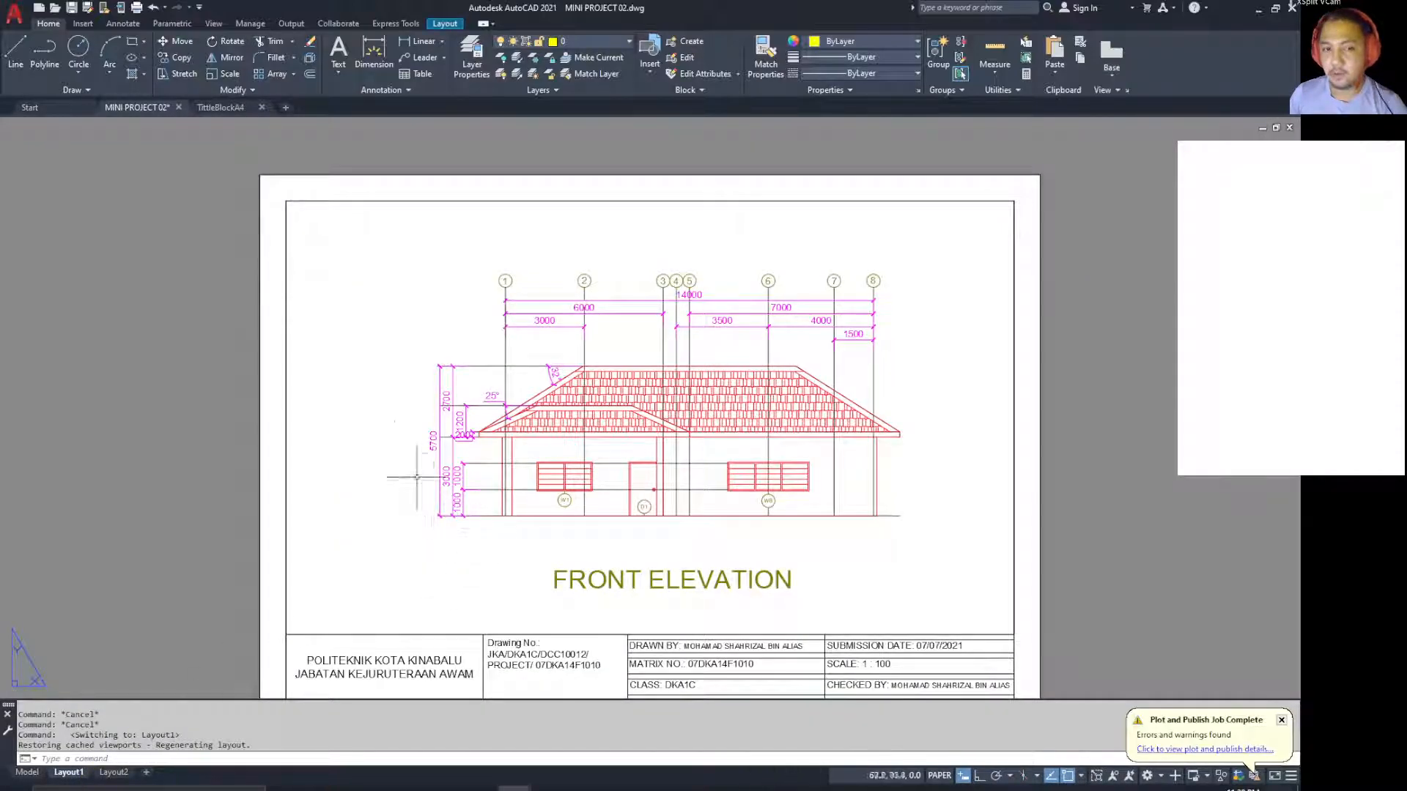
{"action": "double_click", "coordinate": [928, 394]}
{"action": "mouse_move", "coordinate": [939, 413]}
{"action": "middle_mouse_down"}
{"action": "mouse_move", "coordinate": [478, 430]}
{"action": "mouse_move", "coordinate": [366, 385]}
{"action": "middle_mouse_up"}
{"action": "scroll", "coordinate": [691, 454], "scroll_direction": "down", "scroll_amount": 4}
{"action": "scroll", "coordinate": [586, 377], "scroll_direction": "up", "scroll_amount": 4}
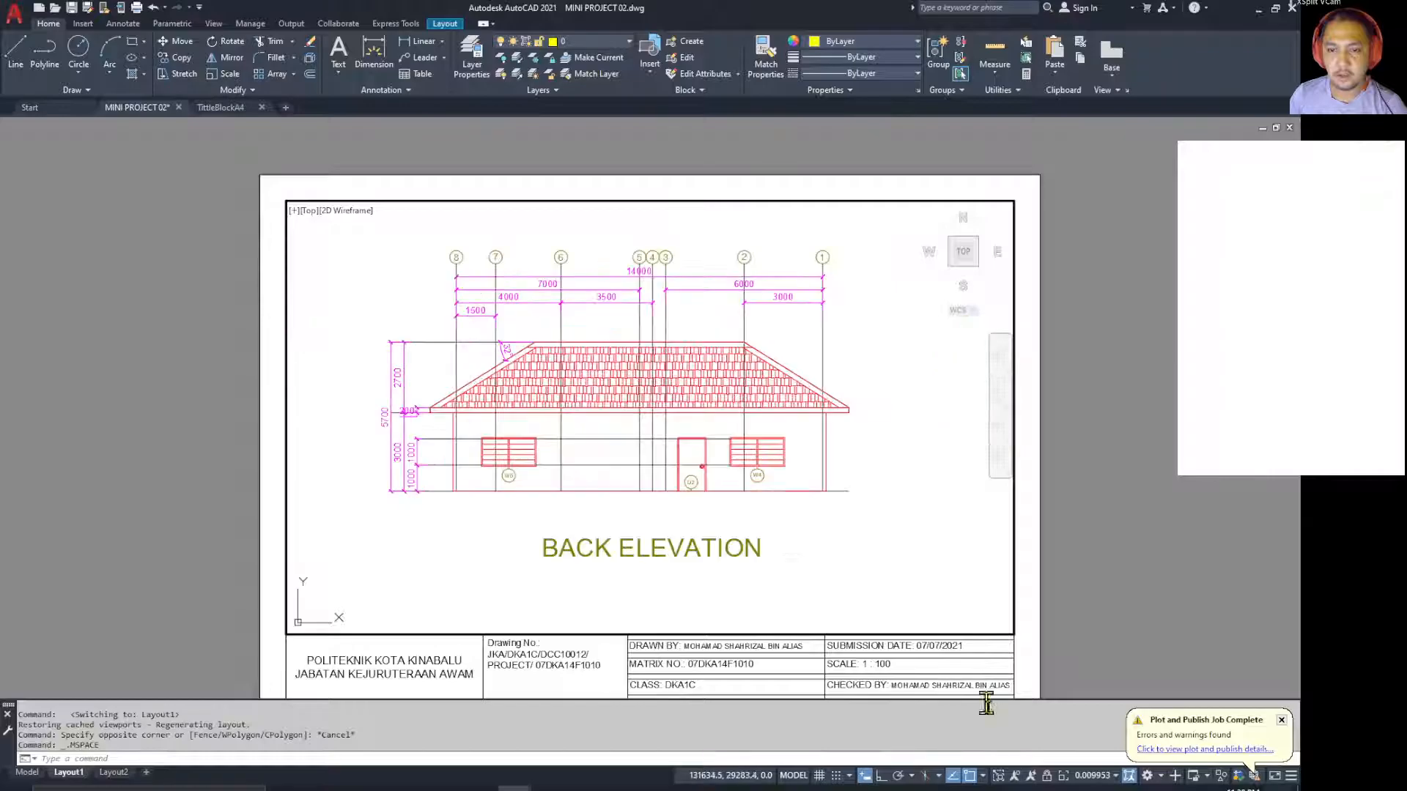
Step: Try viewport scales of 1:100 and 1:50 on the back elevation
{"action": "left_click", "coordinate": [1105, 778]}
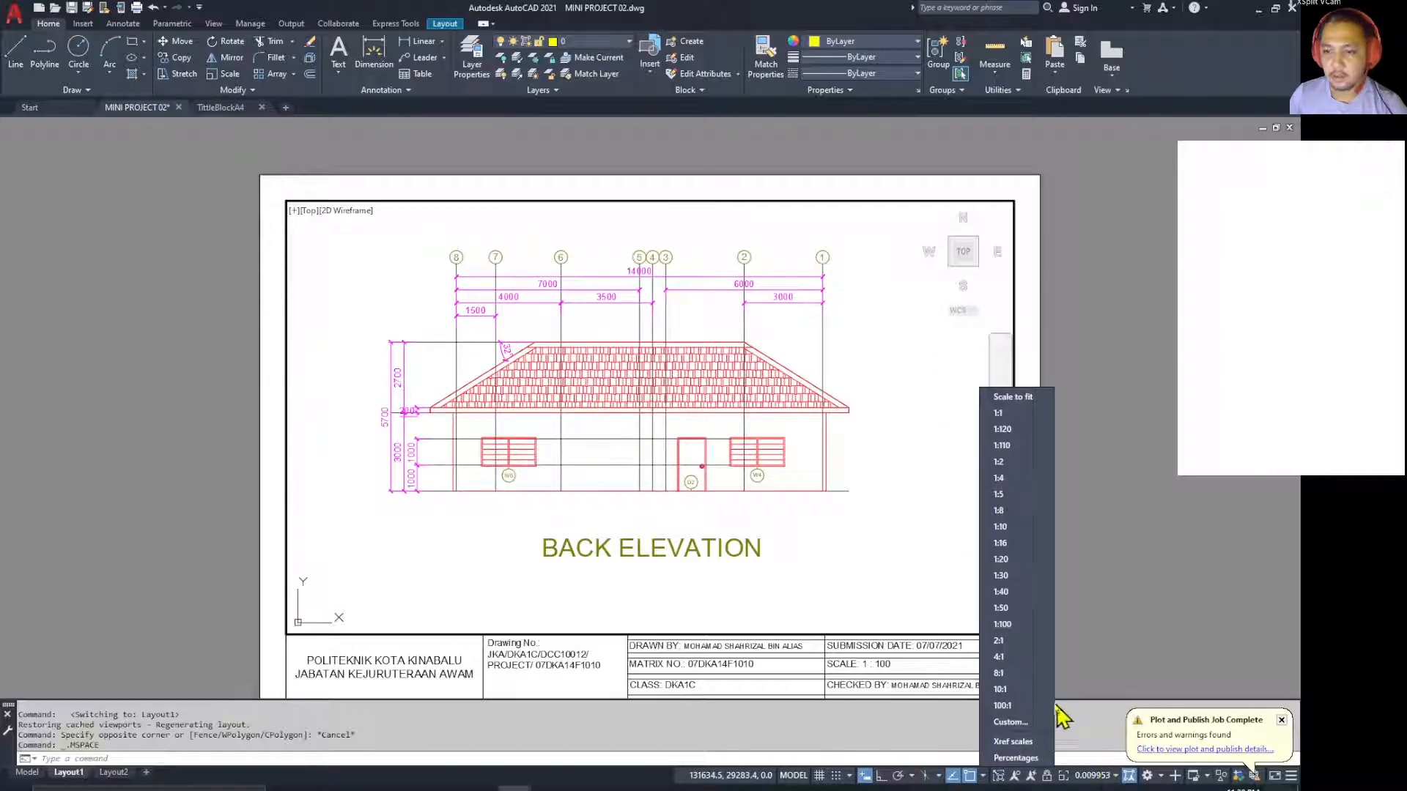
{"action": "left_click", "coordinate": [1011, 628]}
{"action": "middle_click_drag", "start_coordinate": [832, 493], "coordinate": [877, 551]}
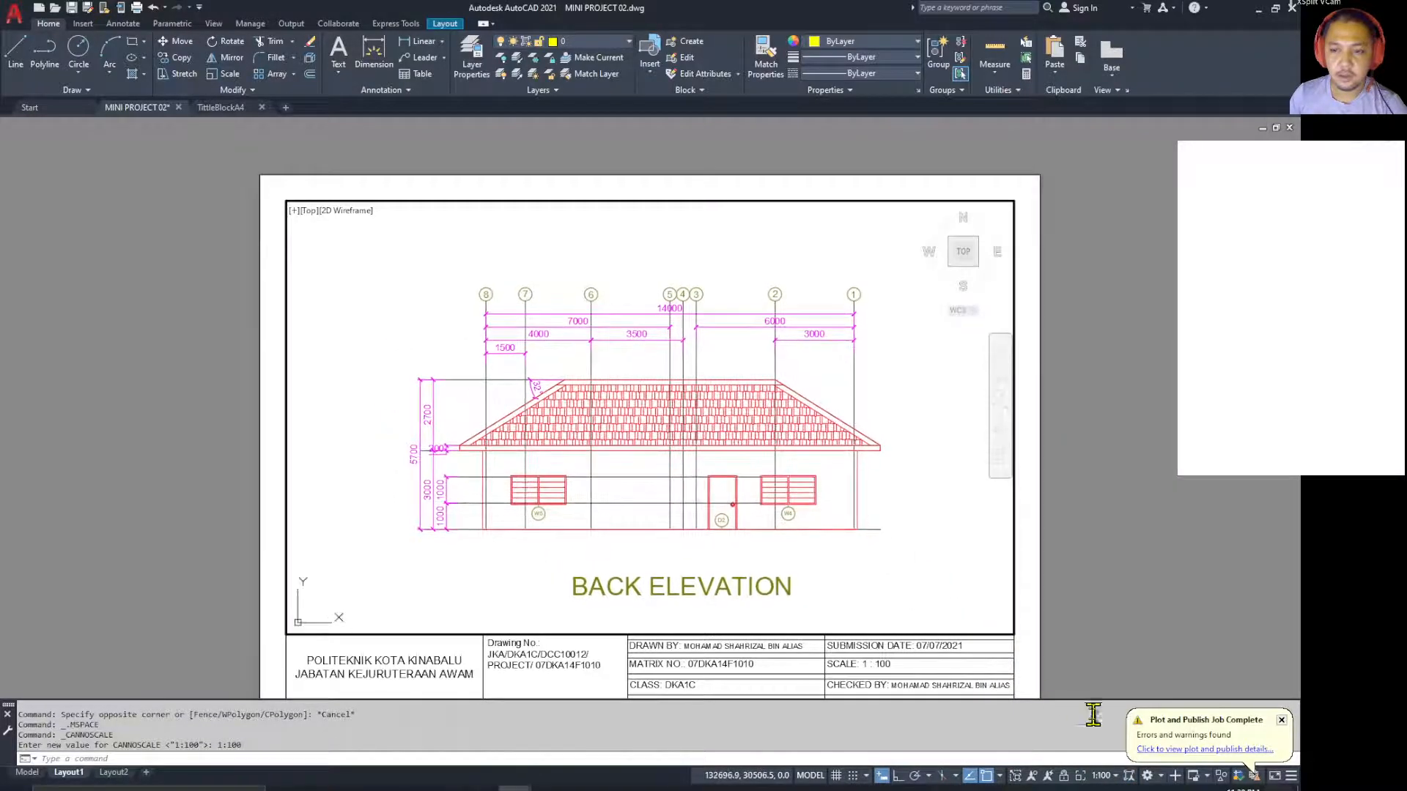
{"action": "left_click", "coordinate": [1110, 775]}
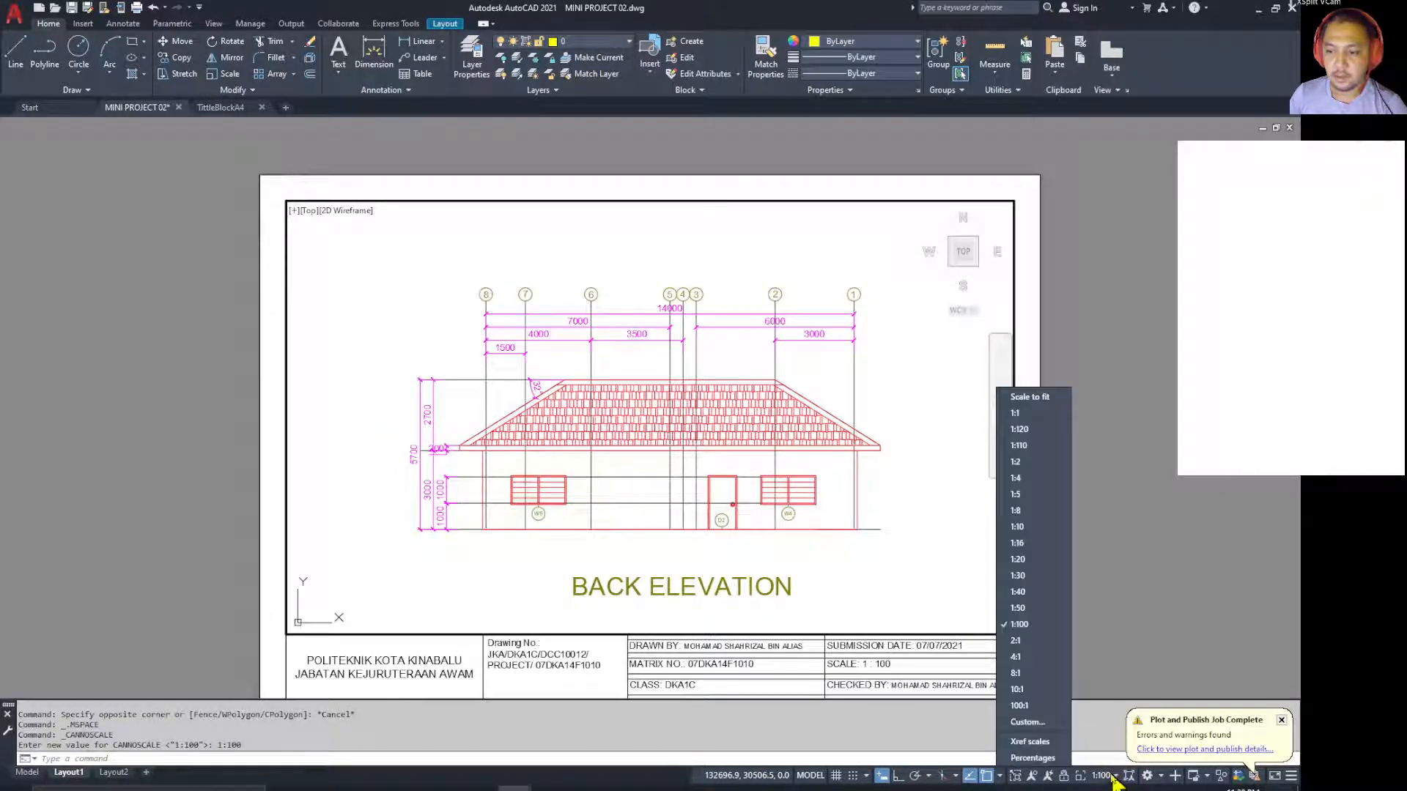
{"action": "left_click", "coordinate": [1020, 608]}
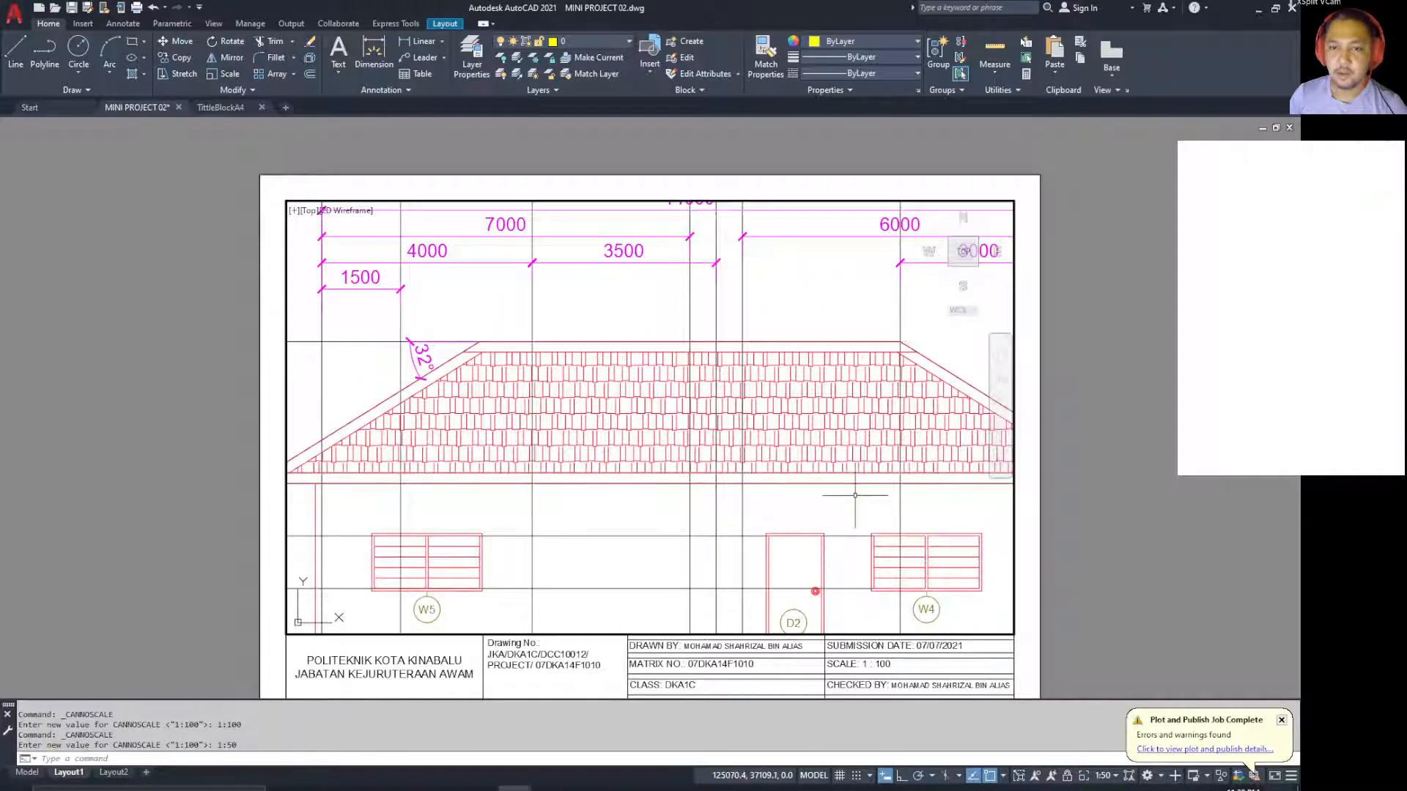
Step: Refit the whole back elevation freehand inside the Layout1 viewport and return to model space
{"action": "scroll", "coordinate": [854, 495], "scroll_direction": "down", "scroll_amount": 4}
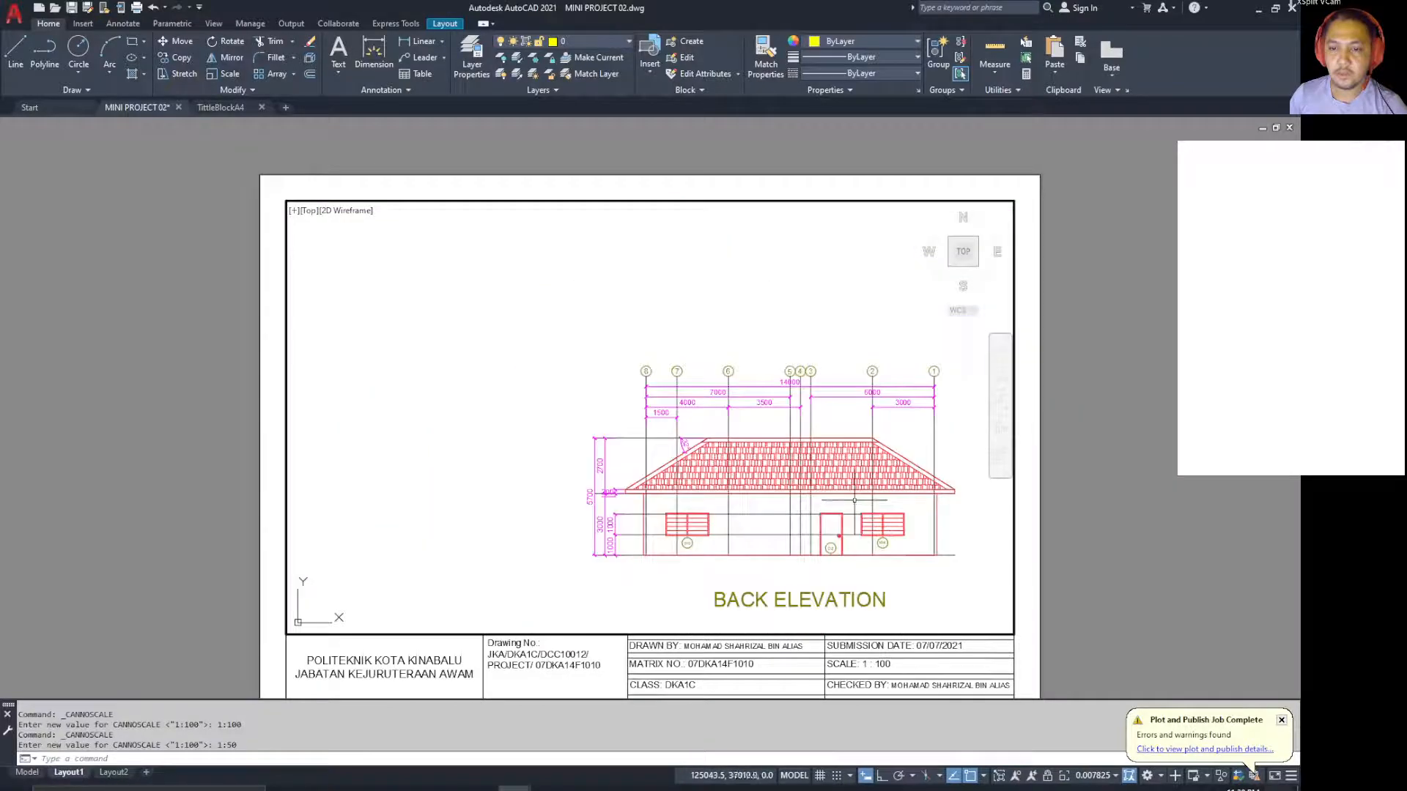
{"action": "middle_click_drag", "start_coordinate": [854, 500], "coordinate": [746, 463]}
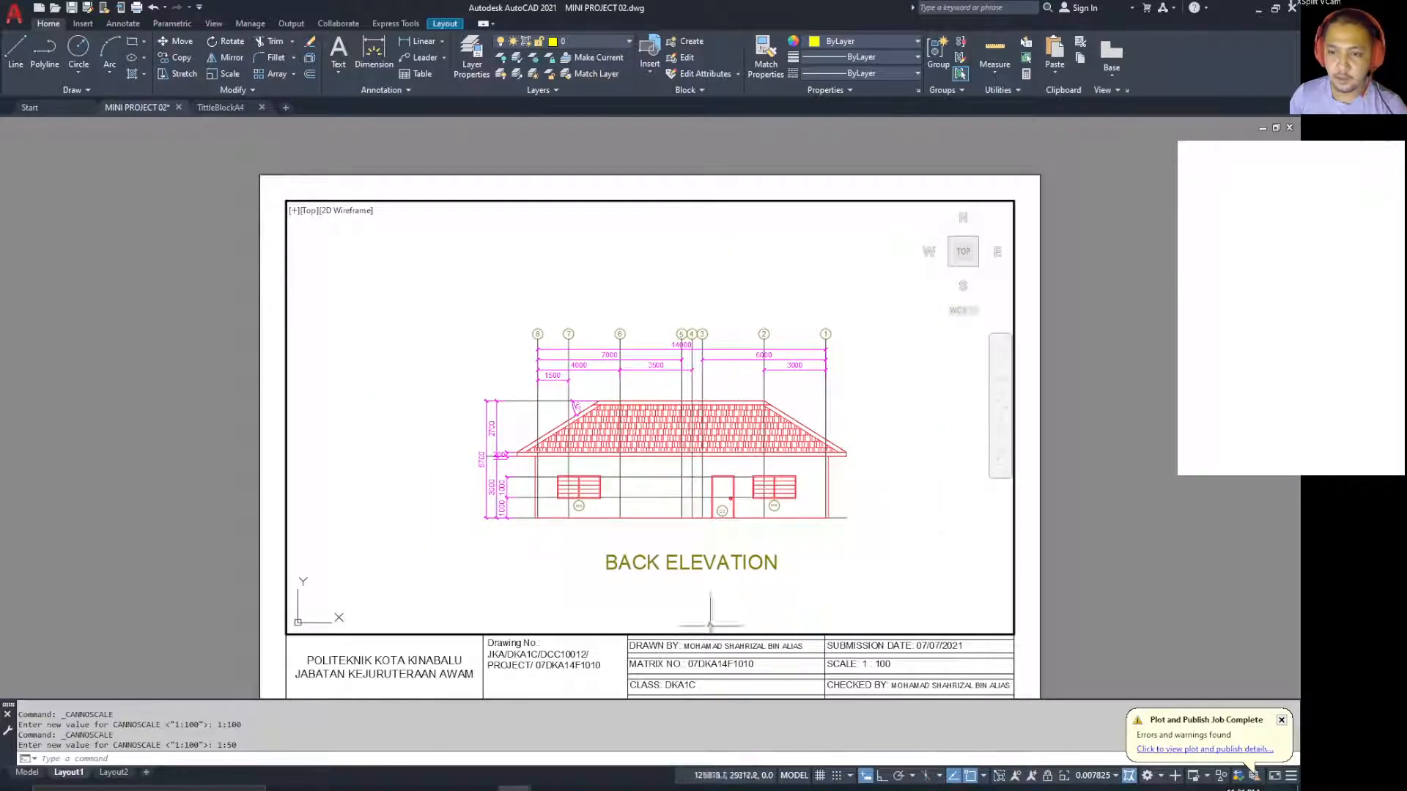
{"action": "double_click", "coordinate": [1083, 517]}
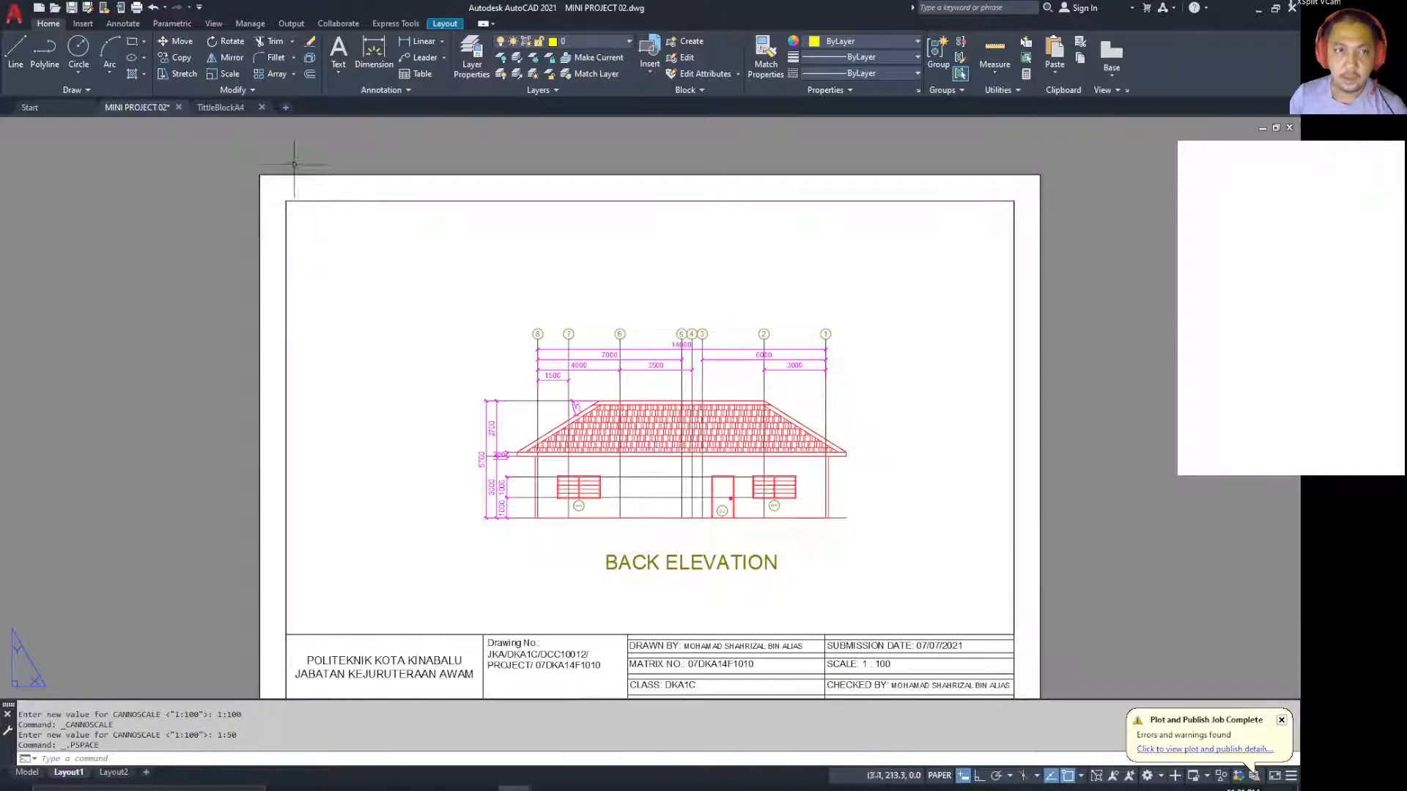
{"action": "left_click", "coordinate": [27, 772]}
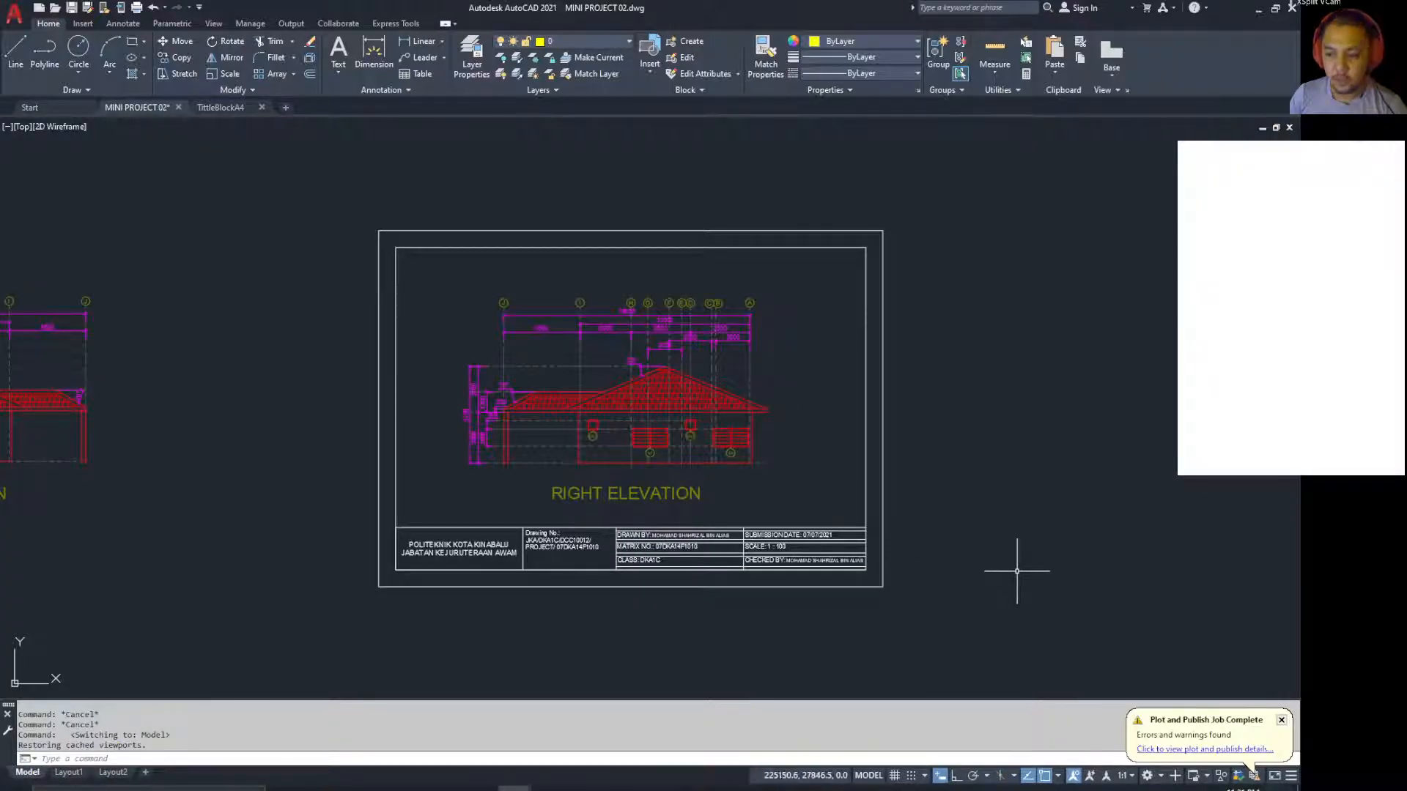